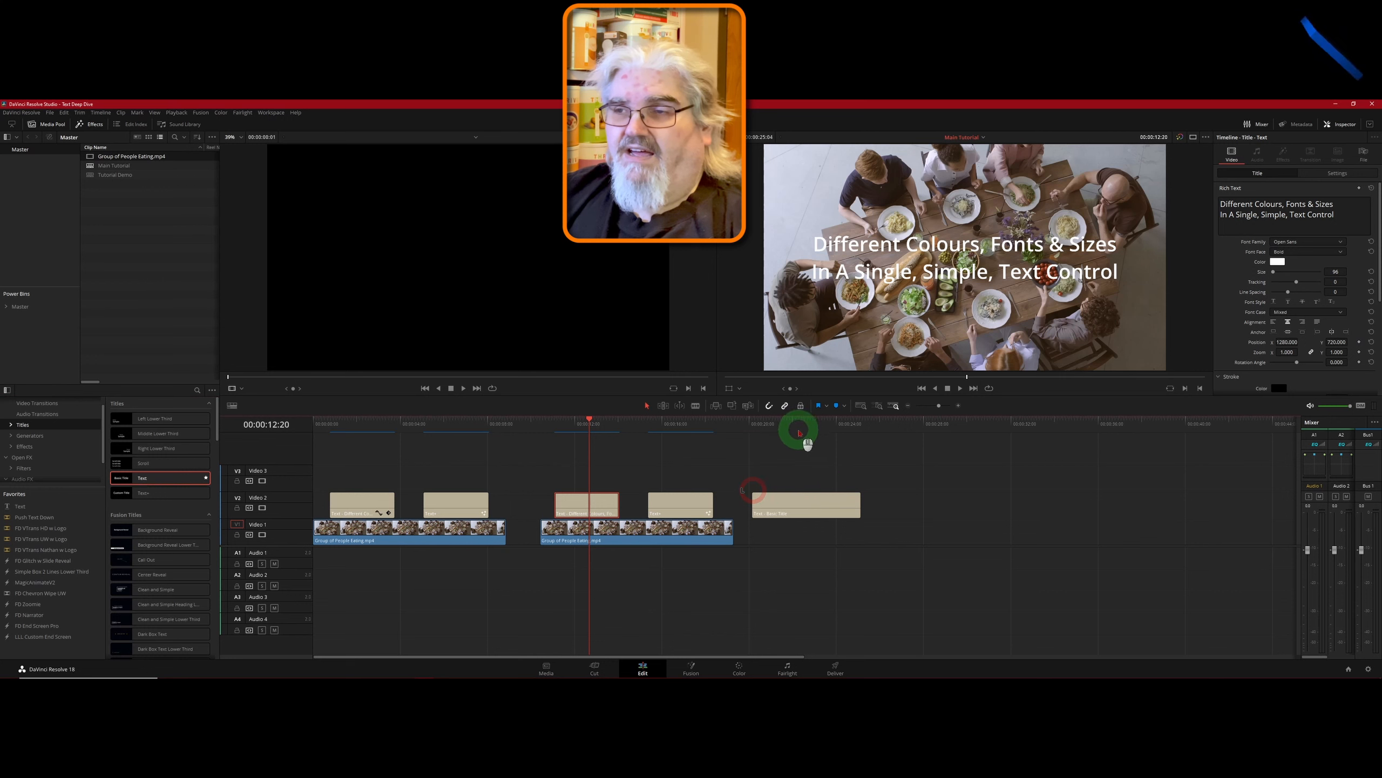
- Delete the Basic Title clip at the end of the timeline
{"action": "left_click", "coordinate": [799, 425]}
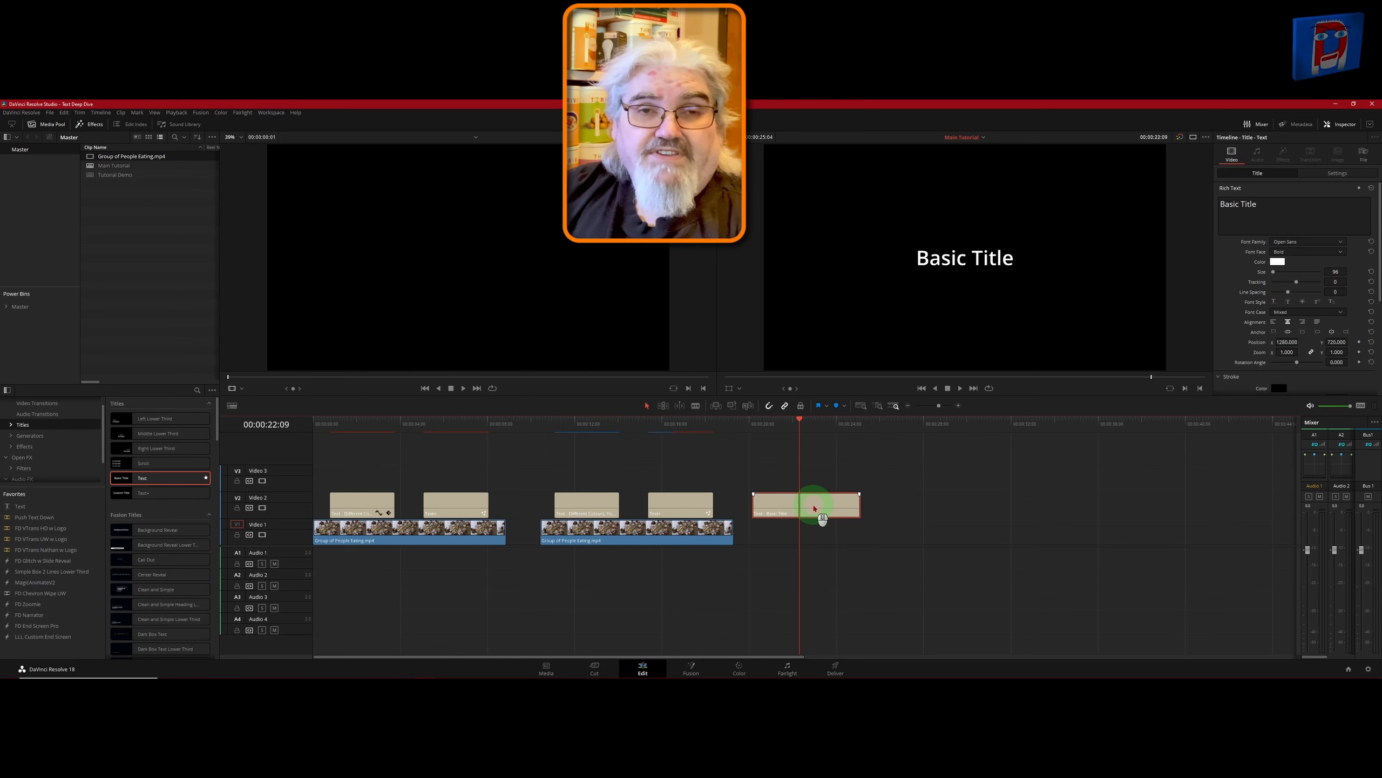
{"action": "key", "text": "Delete"}
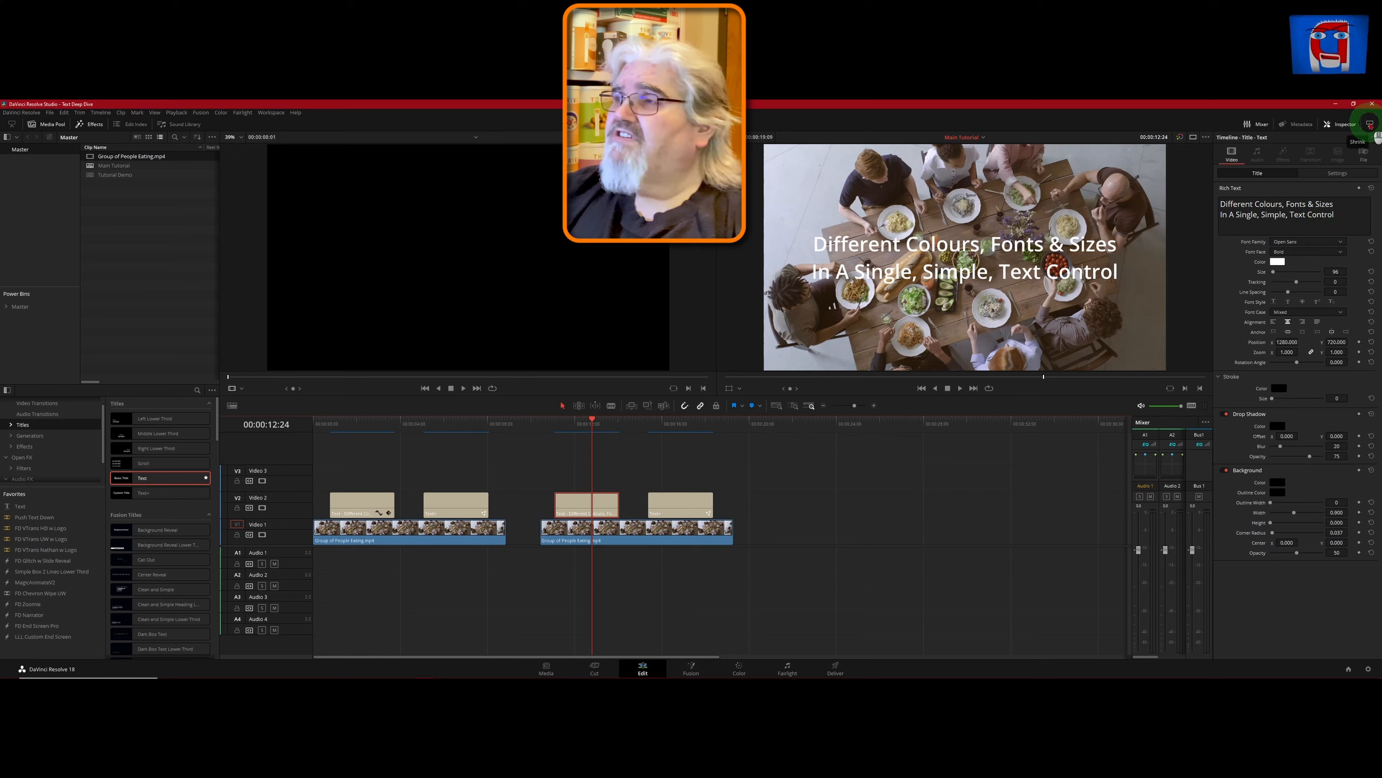
- Colour the words "Different Colours," orange in the title's rich text and set their font face to Extrabold
{"action": "left_click", "coordinate": [1371, 125]}
{"action": "left_click_drag", "start_coordinate": [1285, 204], "coordinate": [1220, 204]}
{"action": "left_click", "coordinate": [1277, 261]}
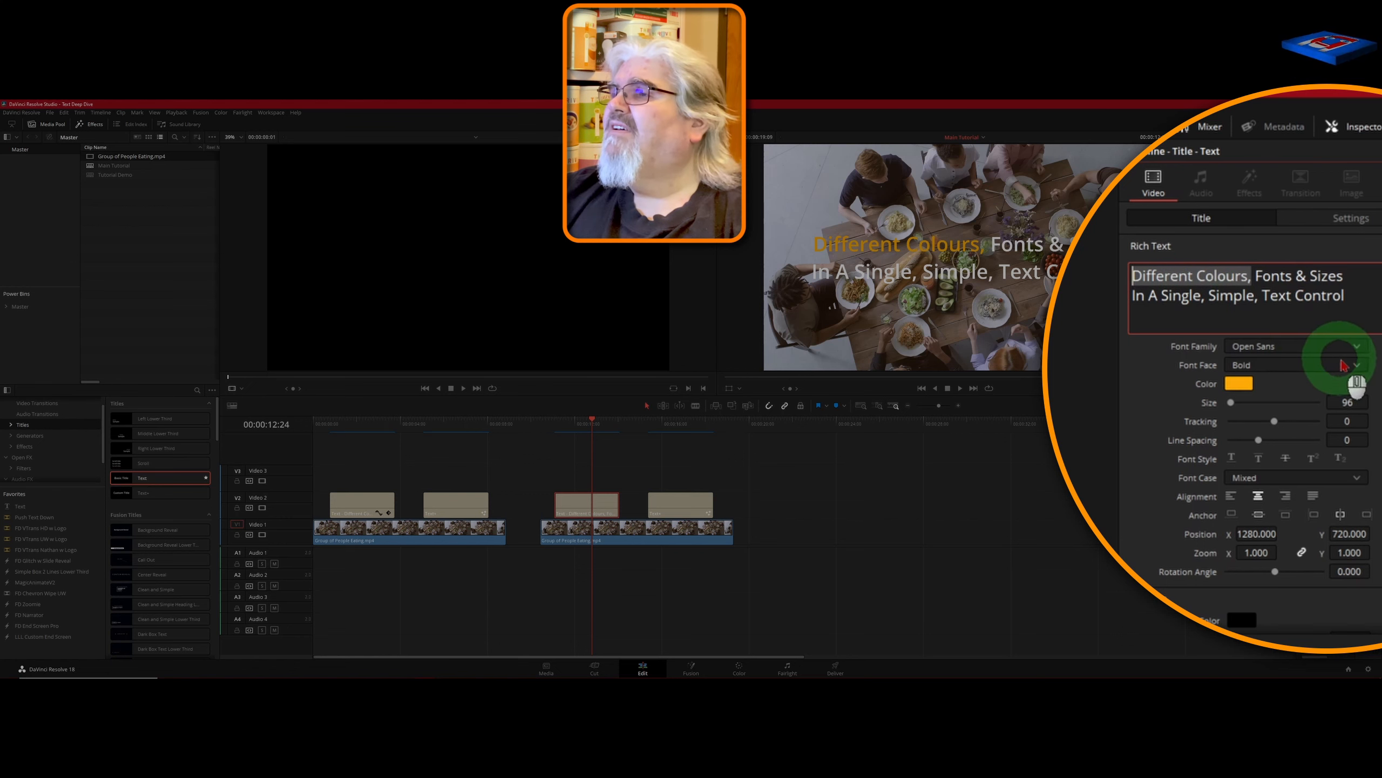
{"action": "left_click", "coordinate": [1357, 367]}
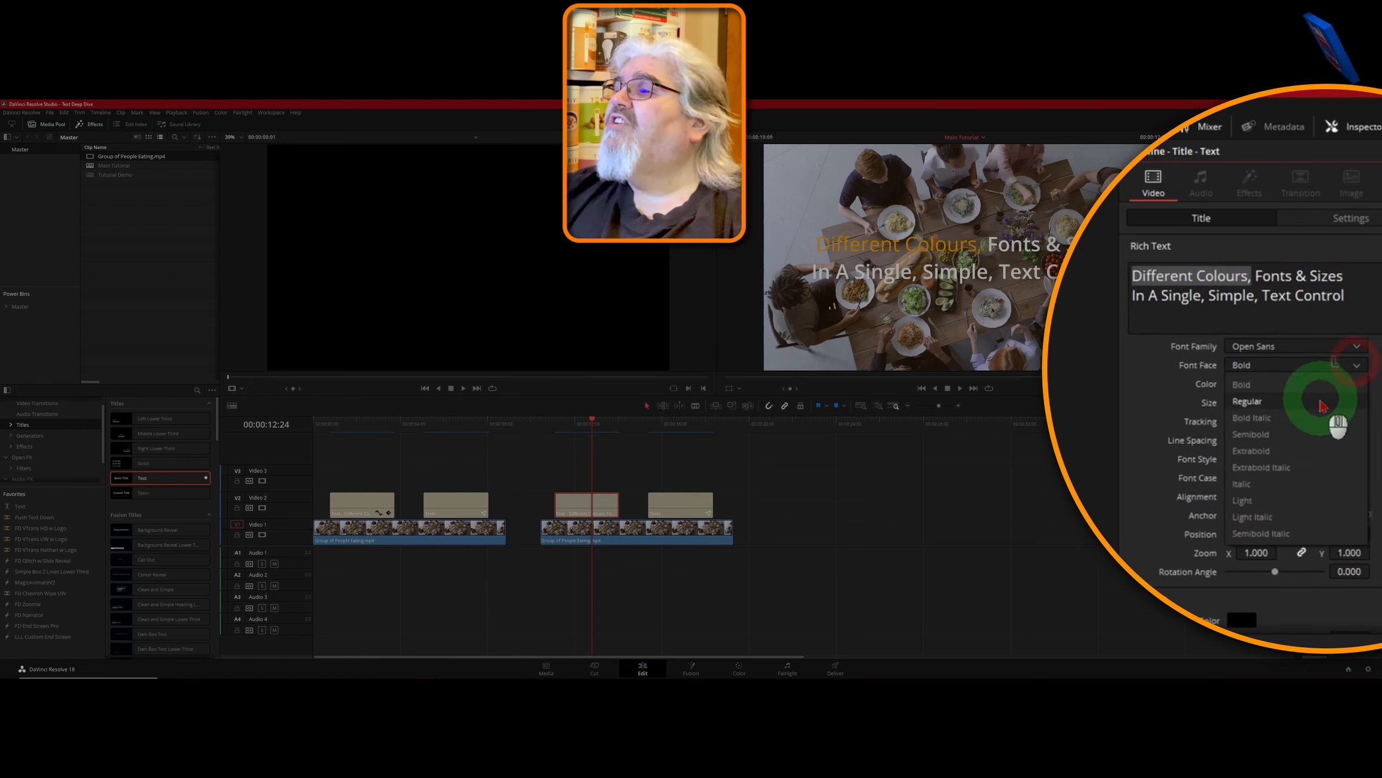
{"action": "left_click", "coordinate": [1292, 453]}
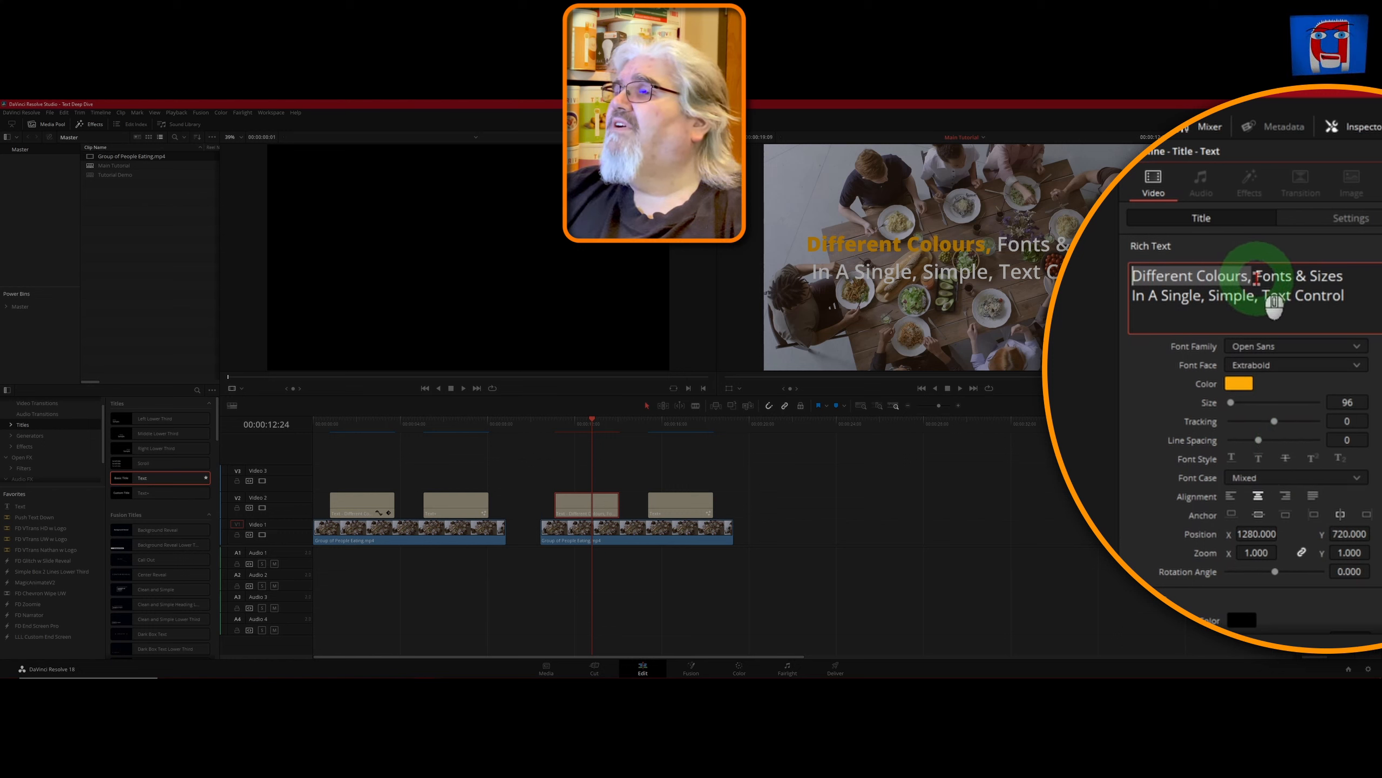
- Colour the words "Fonts & Sizes" in the title's first line dark green
{"action": "left_click_drag", "start_coordinate": [1254, 276], "coordinate": [1344, 275]}
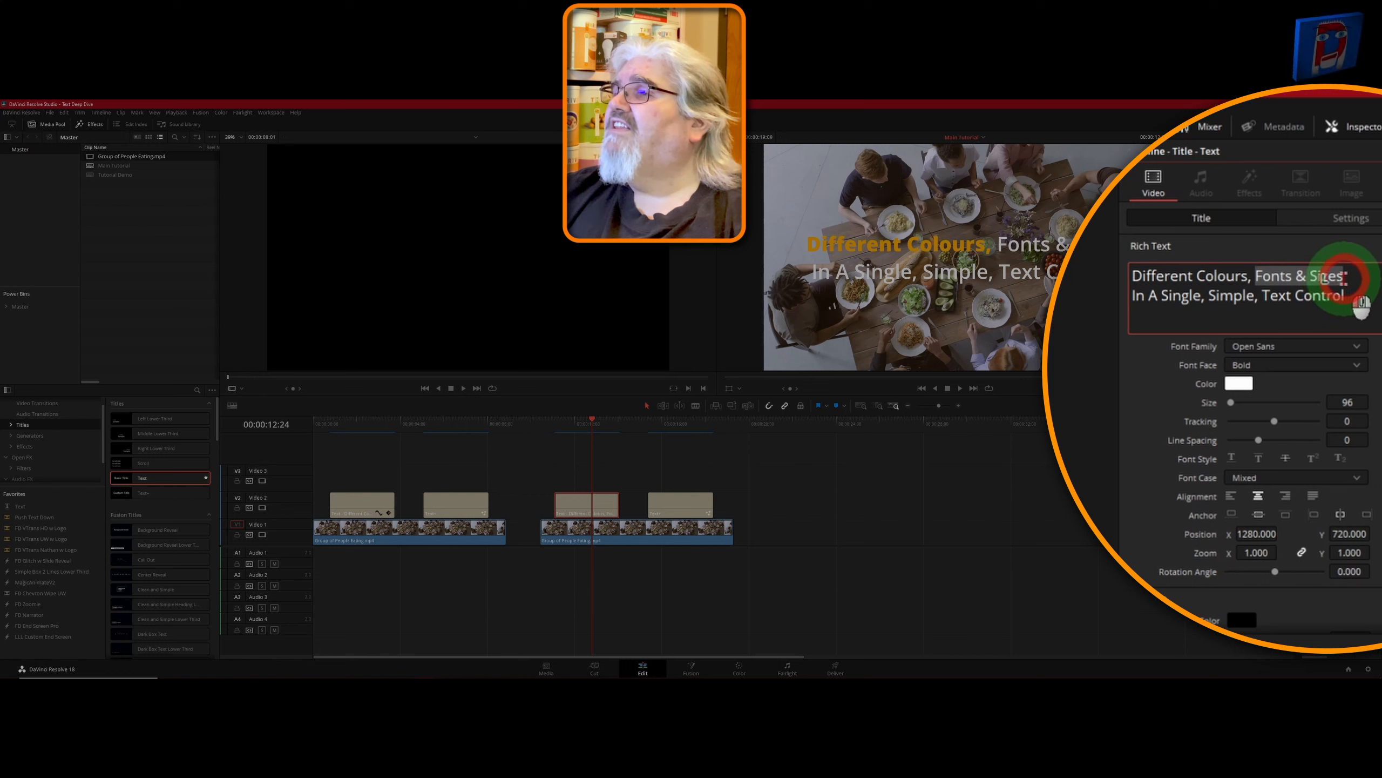
{"action": "left_click", "coordinate": [1241, 385]}
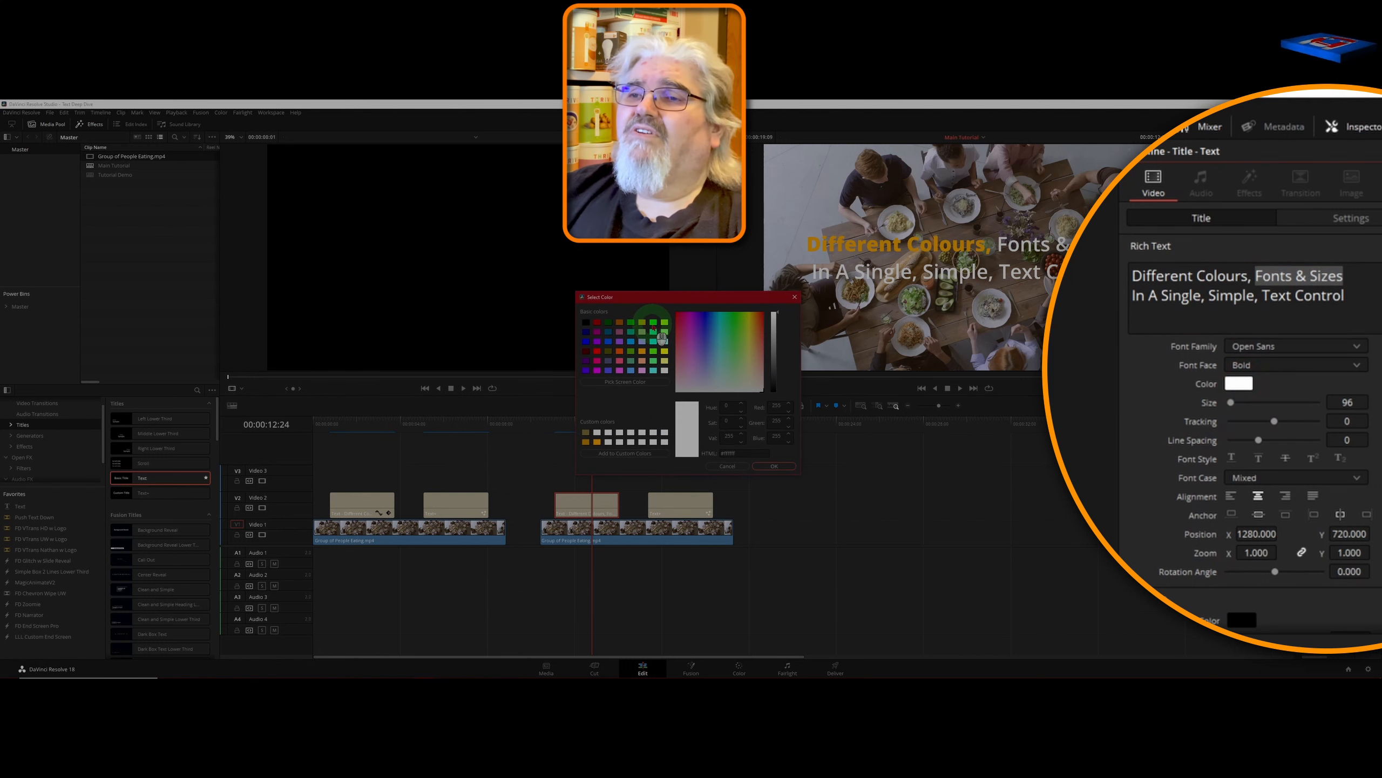
{"action": "left_click", "coordinate": [632, 324]}
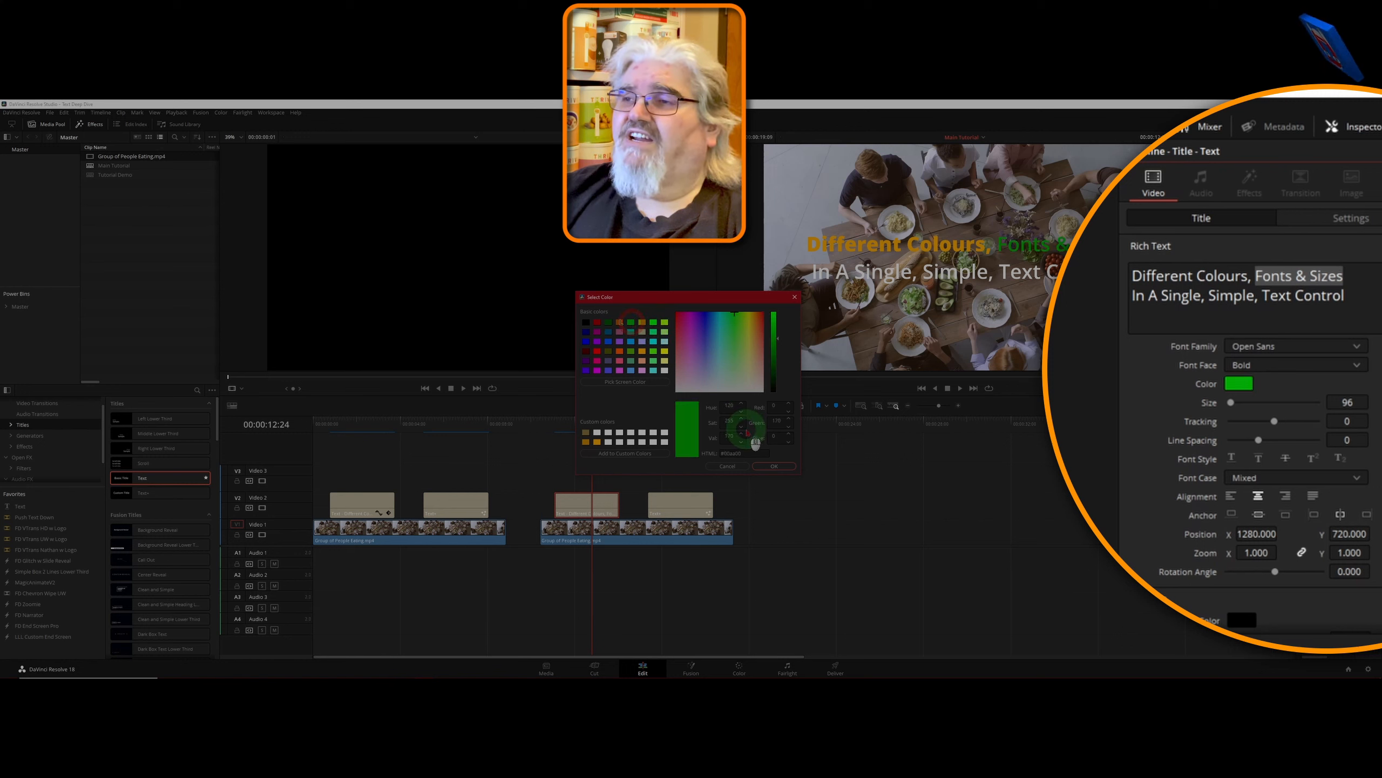
{"action": "left_click", "coordinate": [774, 466]}
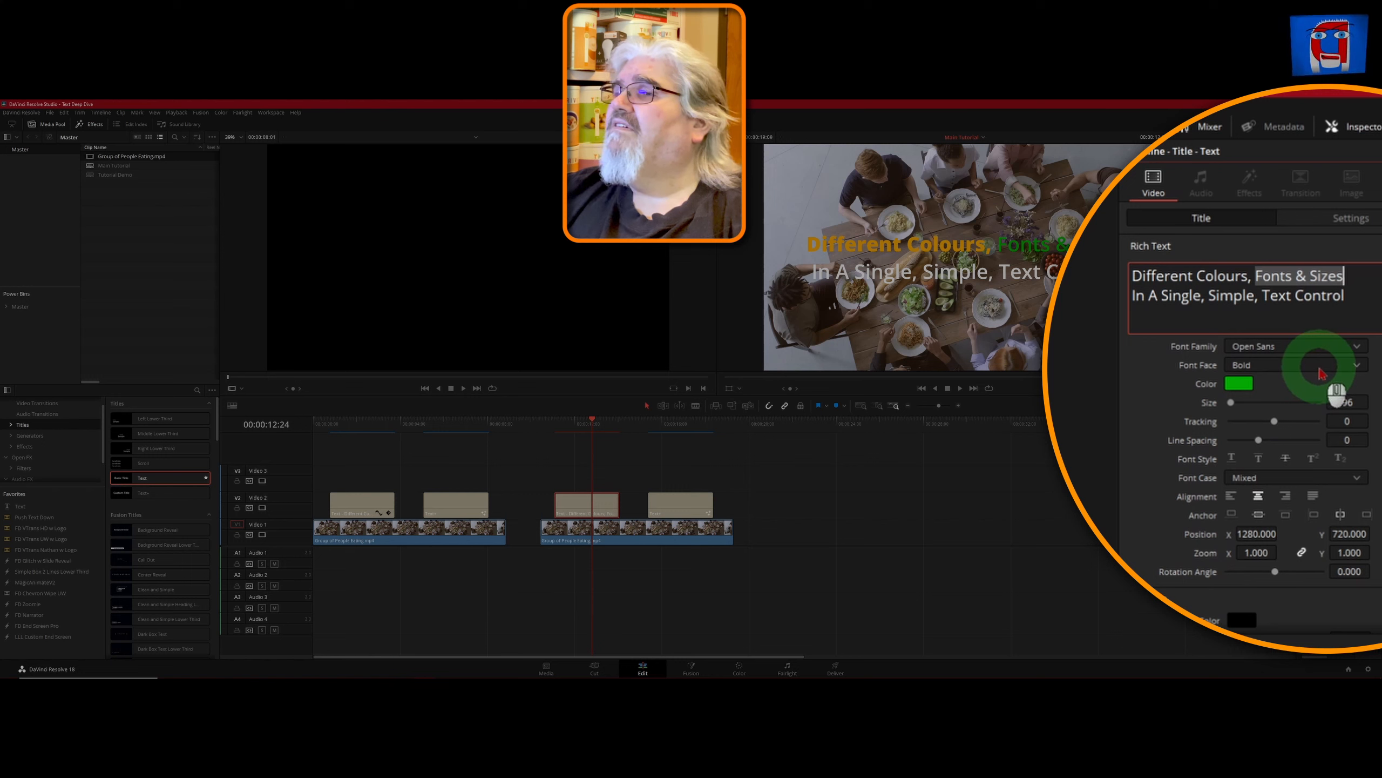
- Change the font family of only the word "Fonts" to BankGothic Md BT
{"action": "left_click", "coordinate": [1295, 277]}
{"action": "left_click_drag", "start_coordinate": [1294, 277], "coordinate": [1257, 276]}
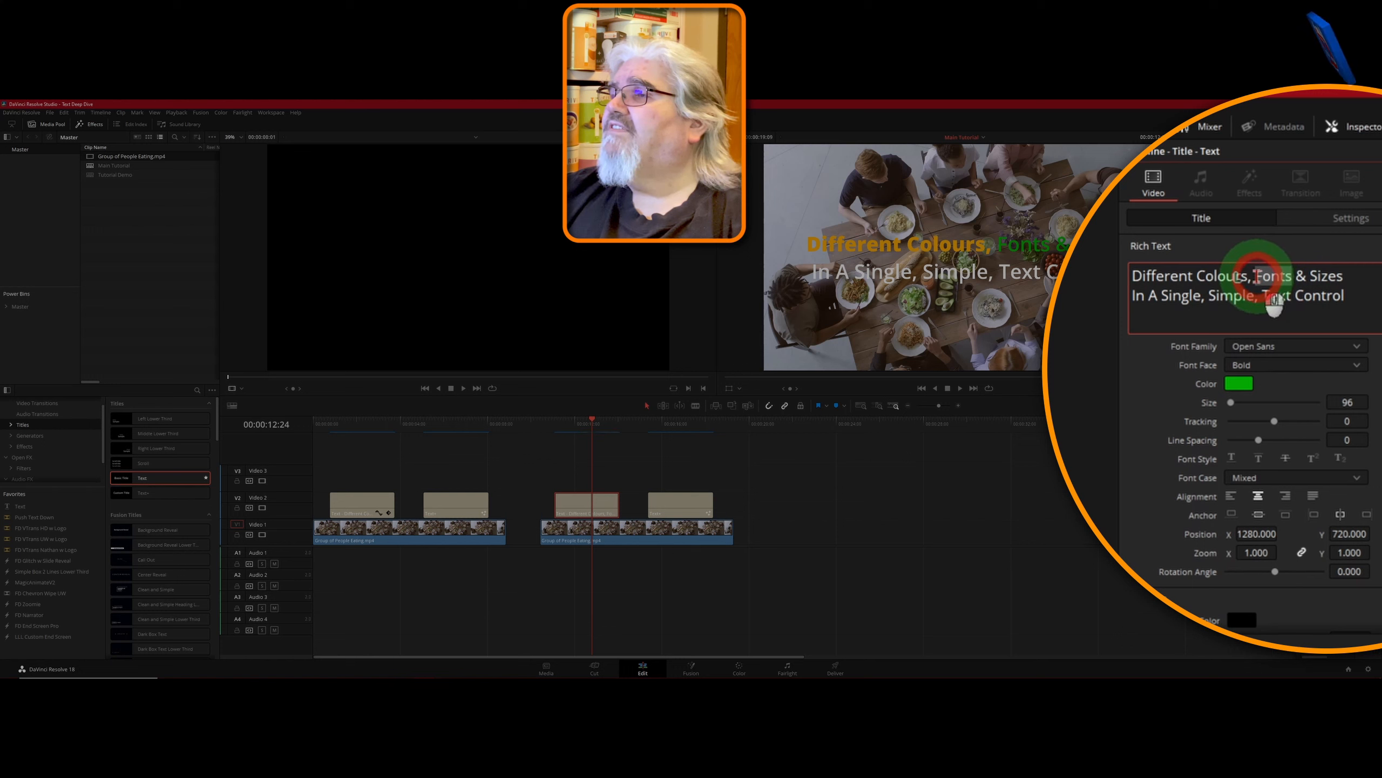
{"action": "left_click", "coordinate": [1358, 347]}
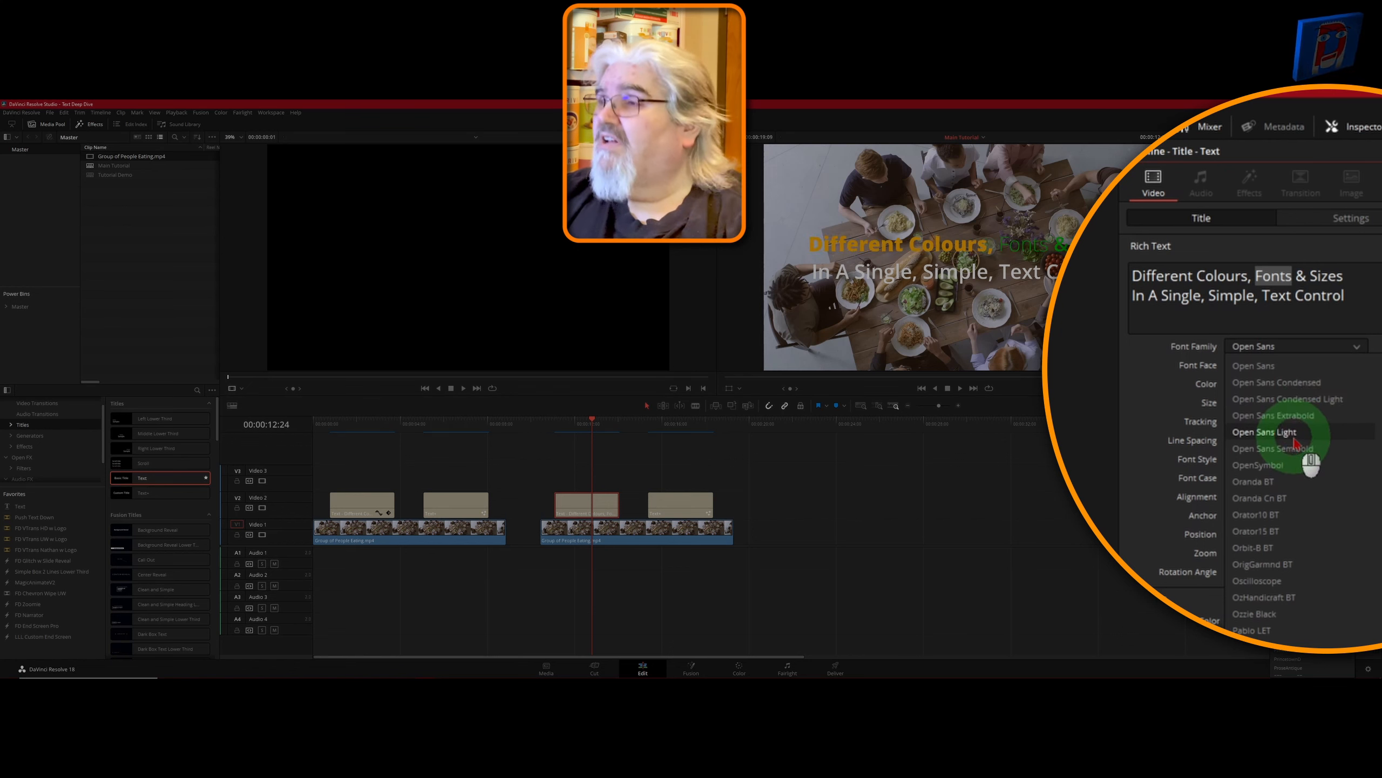
{"action": "scroll", "coordinate": [1296, 444], "scroll_direction": "up", "scroll_amount": 10}
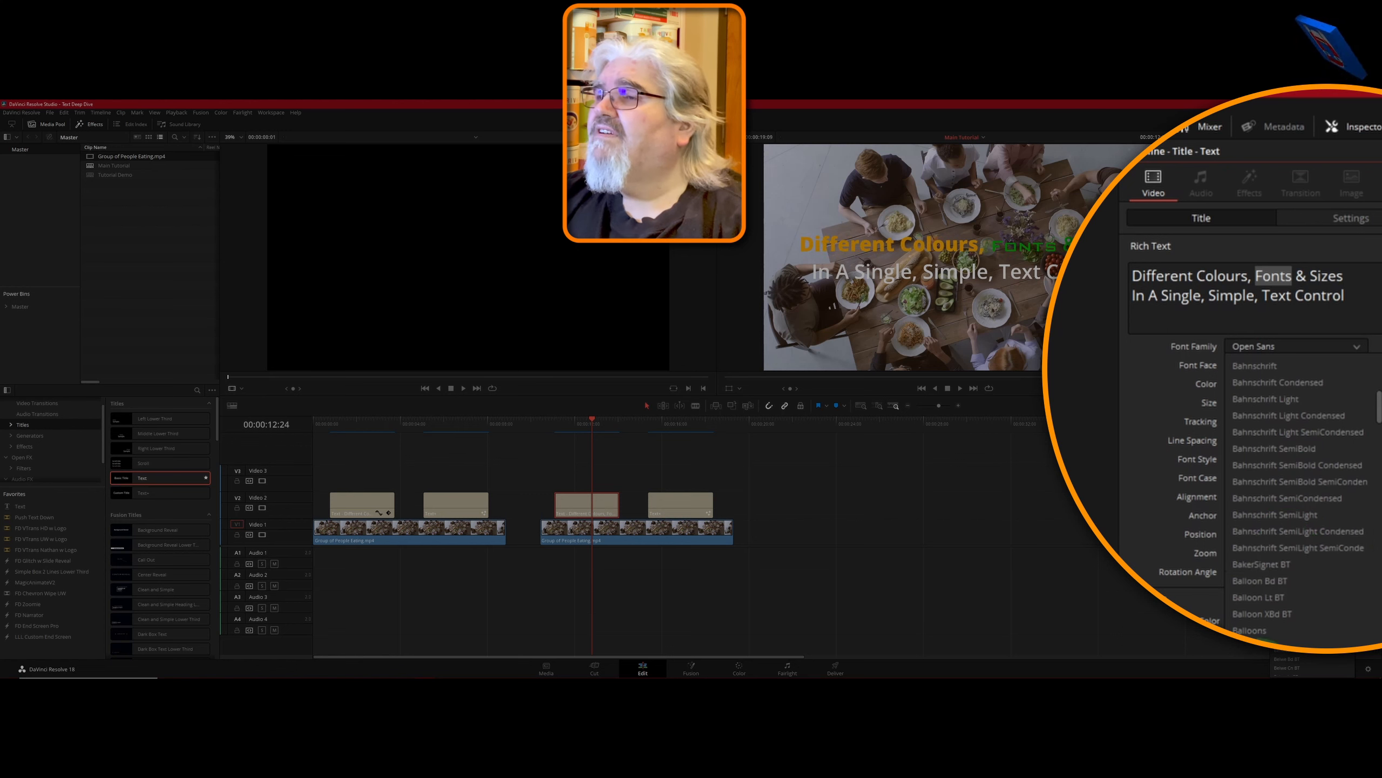
{"action": "left_click", "coordinate": [1309, 588]}
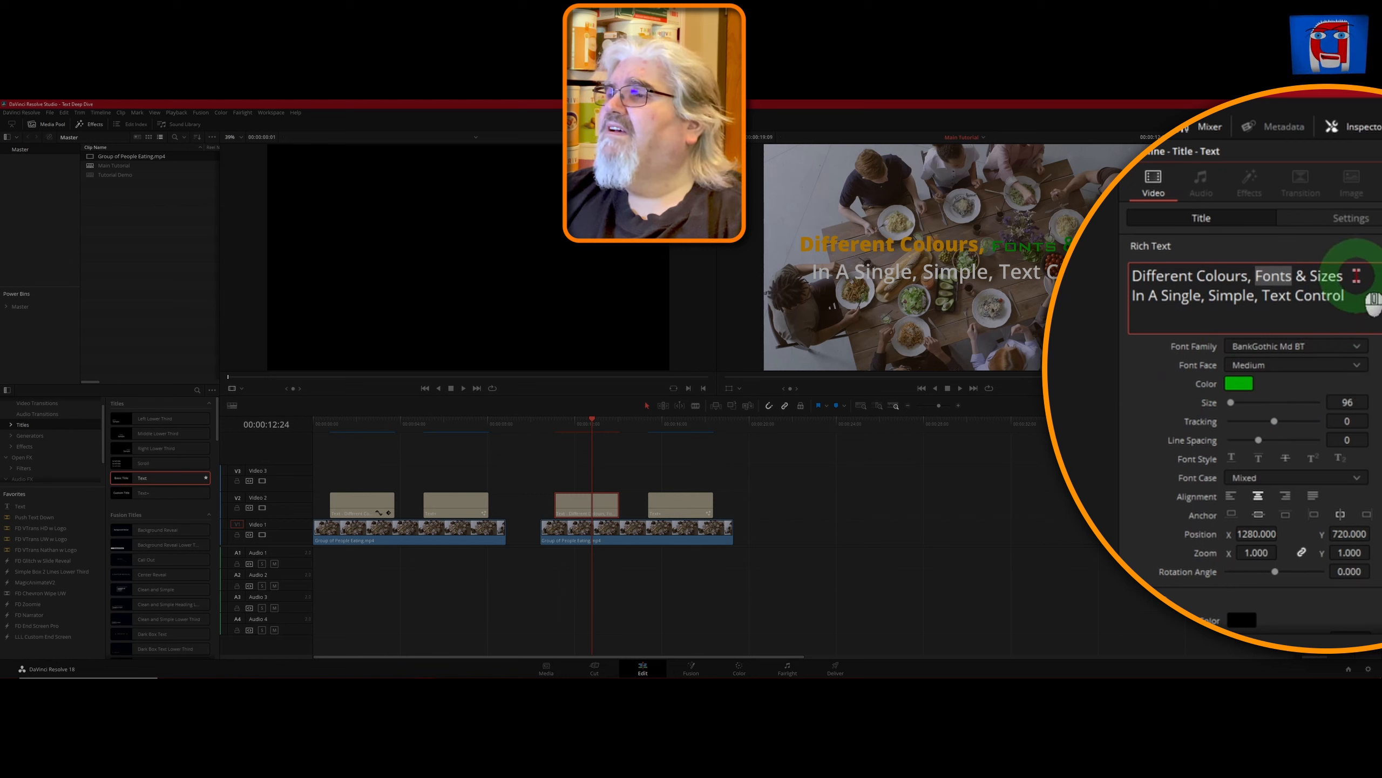
- Set the word "Sizes" to the Extrabold font face and a size of 123
{"action": "left_click_drag", "start_coordinate": [1346, 275], "coordinate": [1314, 274]}
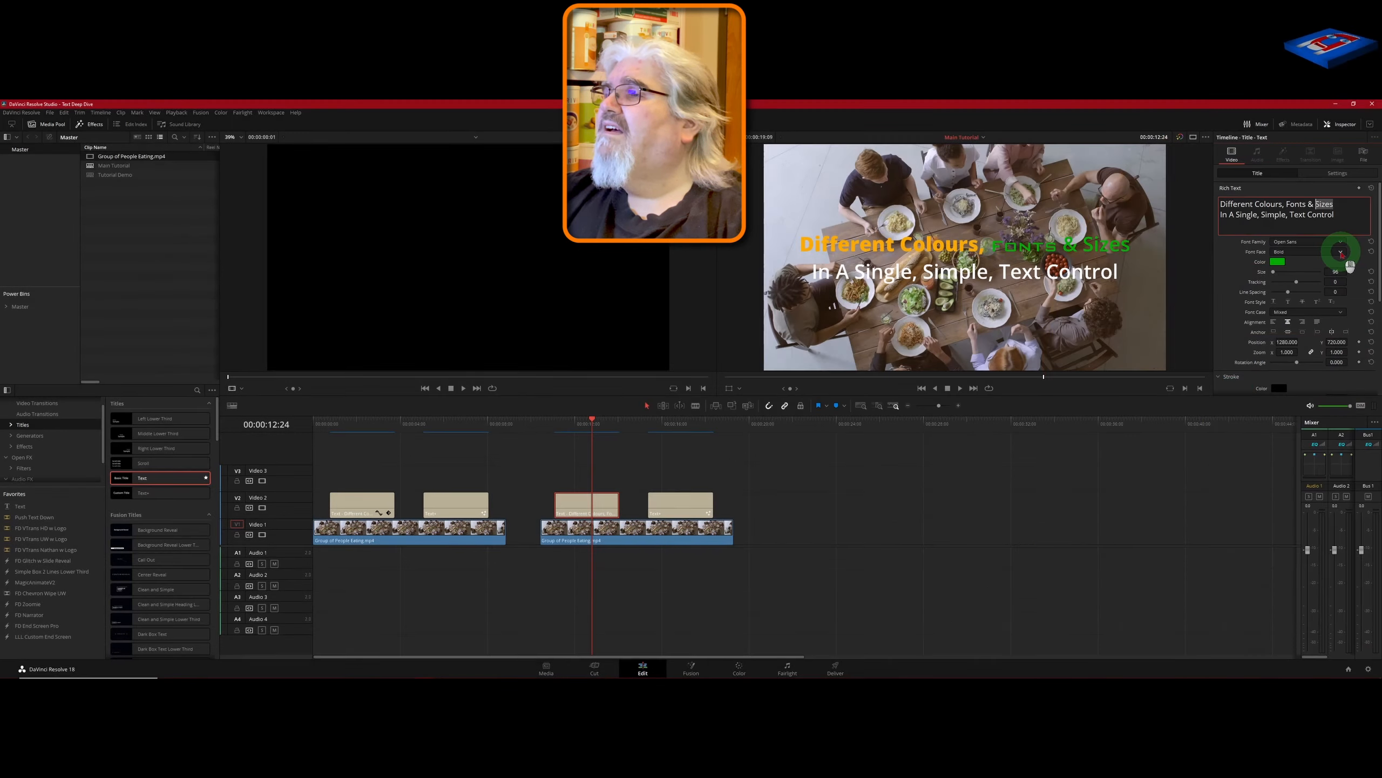
{"action": "left_click", "coordinate": [1340, 252]}
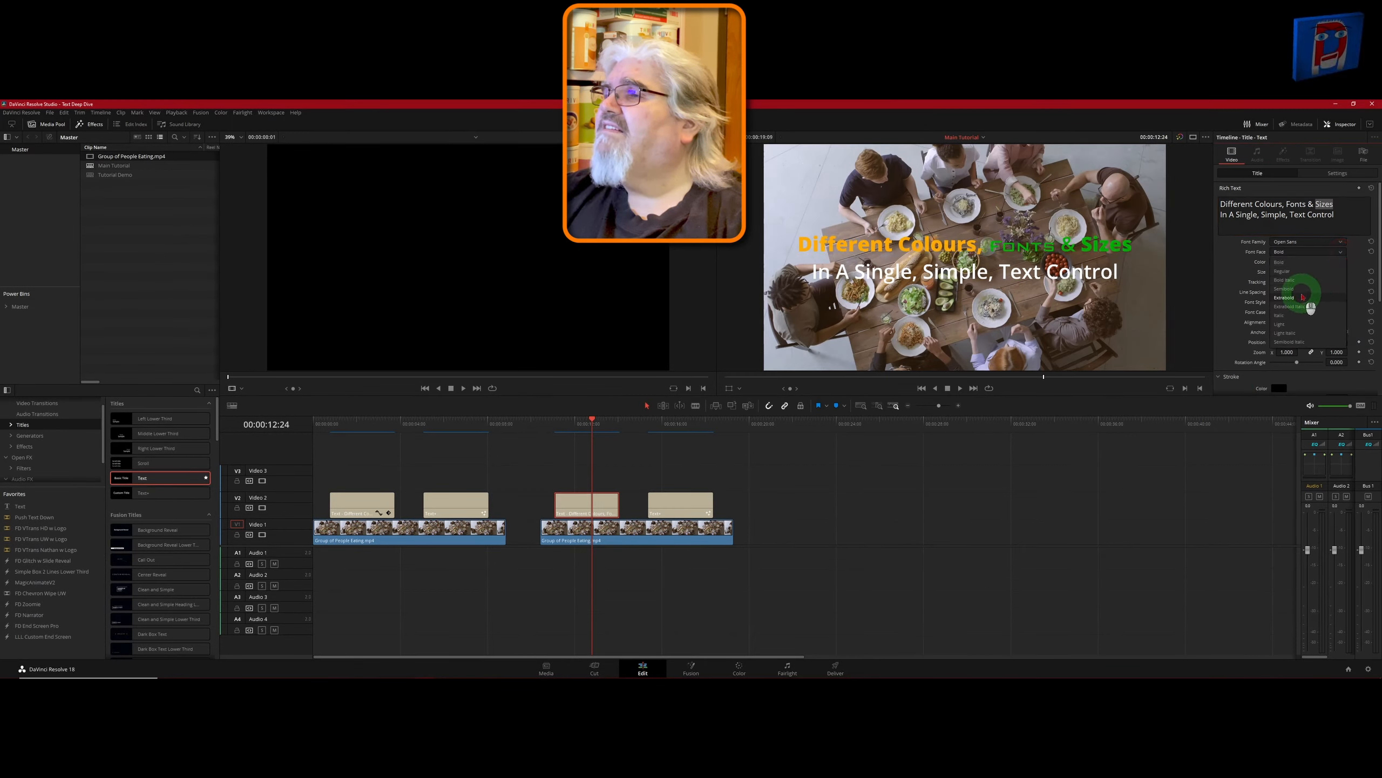
{"action": "left_click", "coordinate": [1302, 297]}
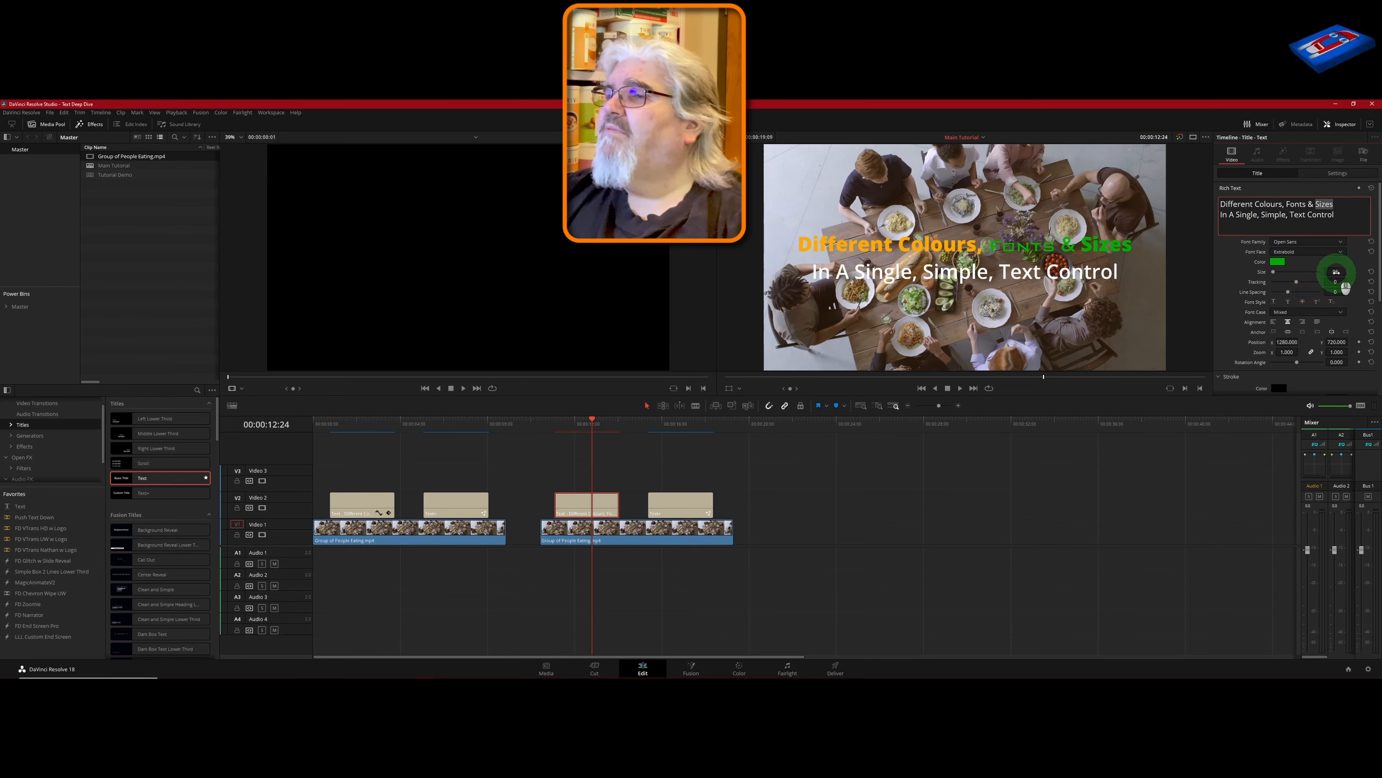
{"action": "scroll", "coordinate": [1336, 272], "scroll_direction": "up", "scroll_amount": 8}
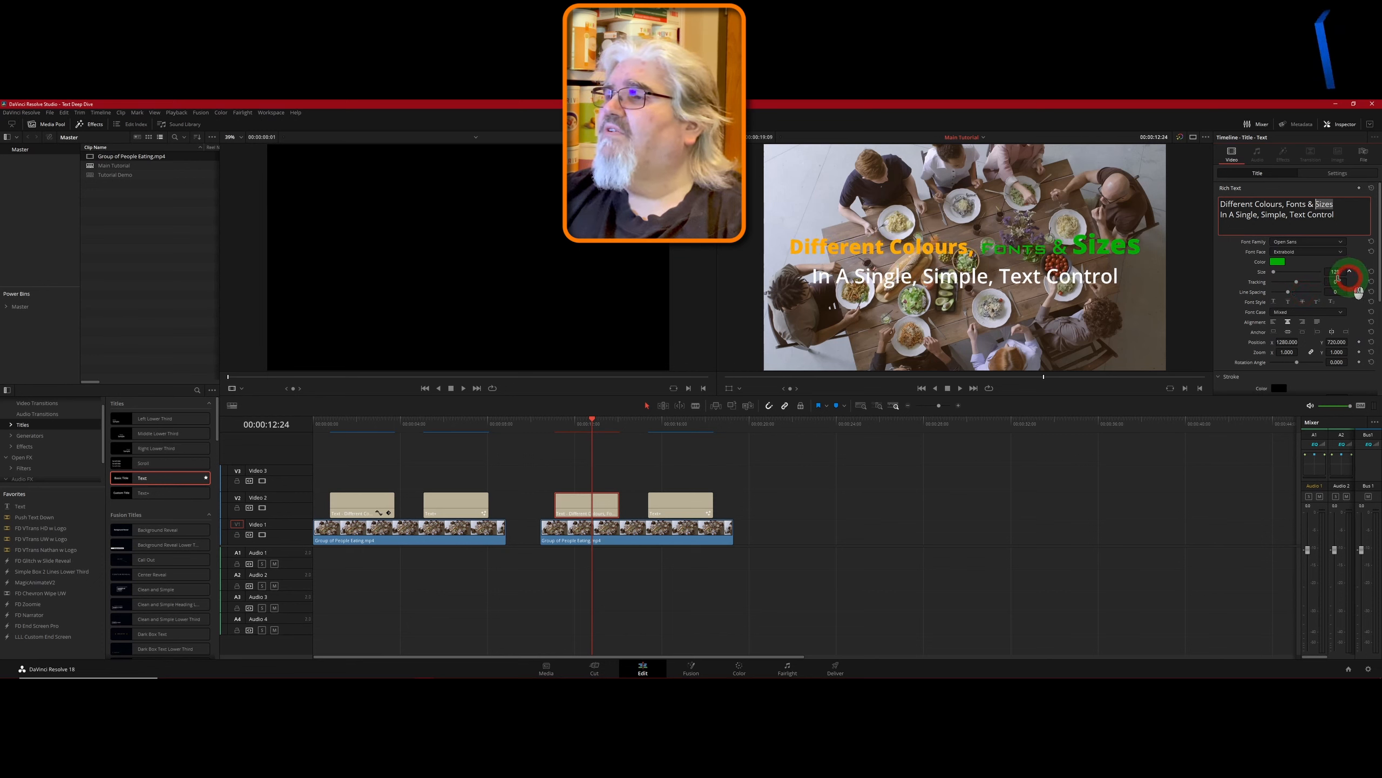
{"action": "scroll", "coordinate": [1338, 278], "scroll_direction": "up", "scroll_amount": 3}
{"action": "scroll", "coordinate": [1343, 278], "scroll_direction": "down", "scroll_amount": 5}
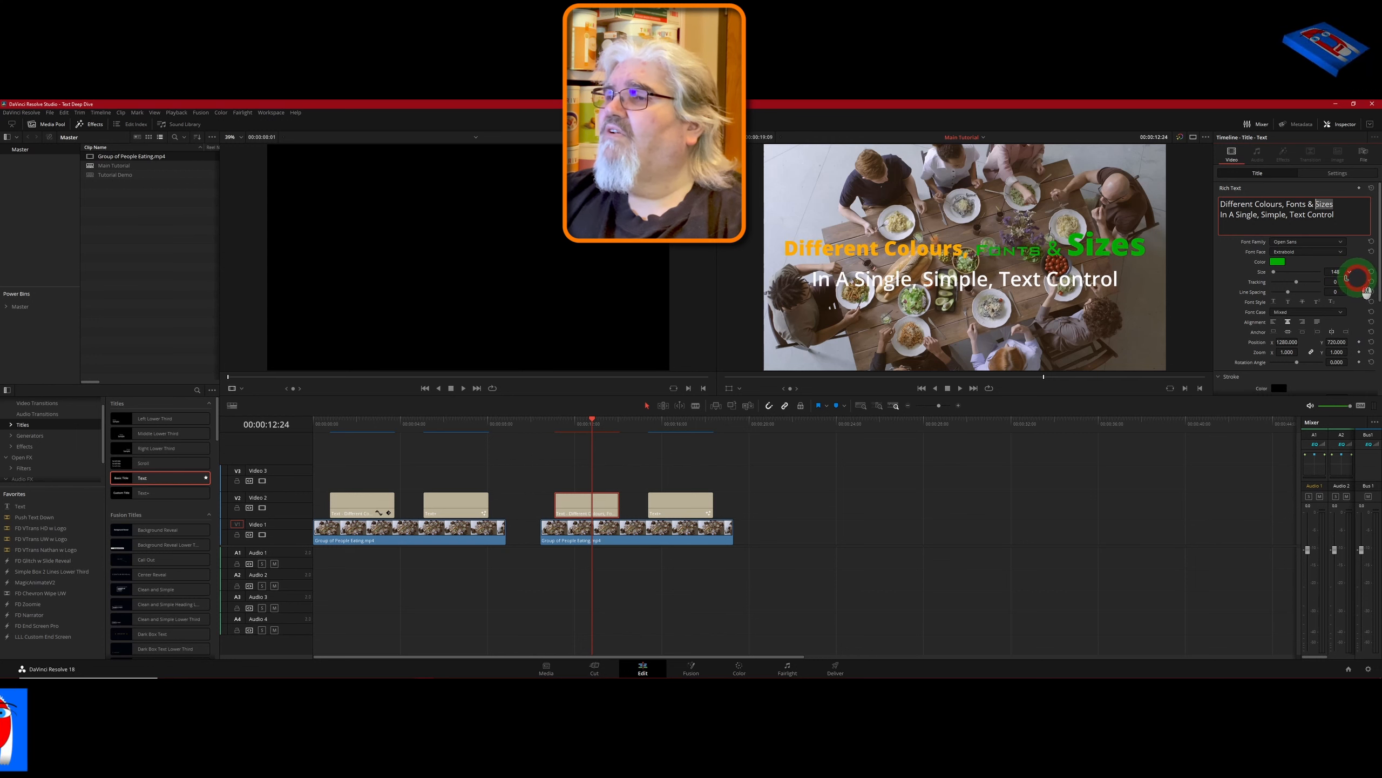
{"action": "scroll", "coordinate": [1336, 277], "scroll_direction": "up", "scroll_amount": 2}
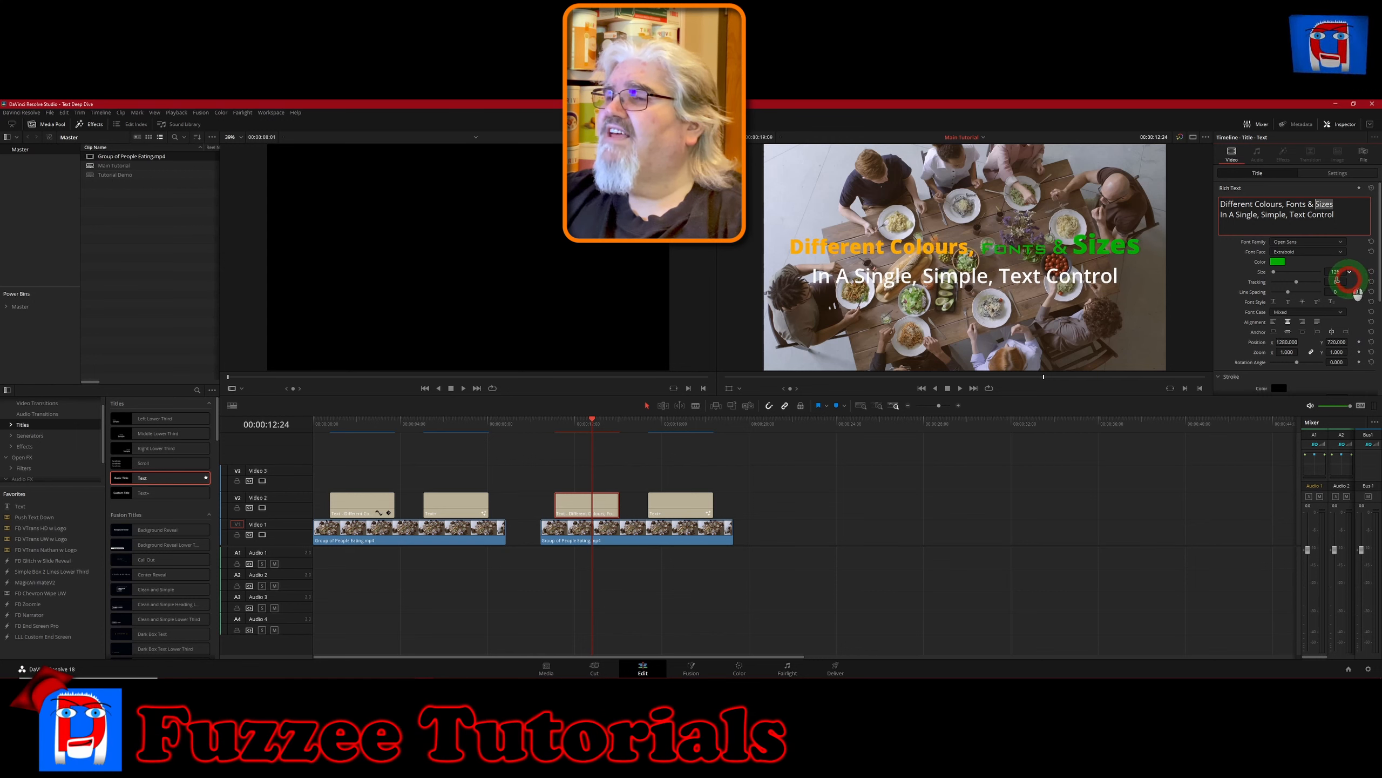
{"action": "scroll", "coordinate": [1337, 280], "scroll_direction": "down", "scroll_amount": 1}
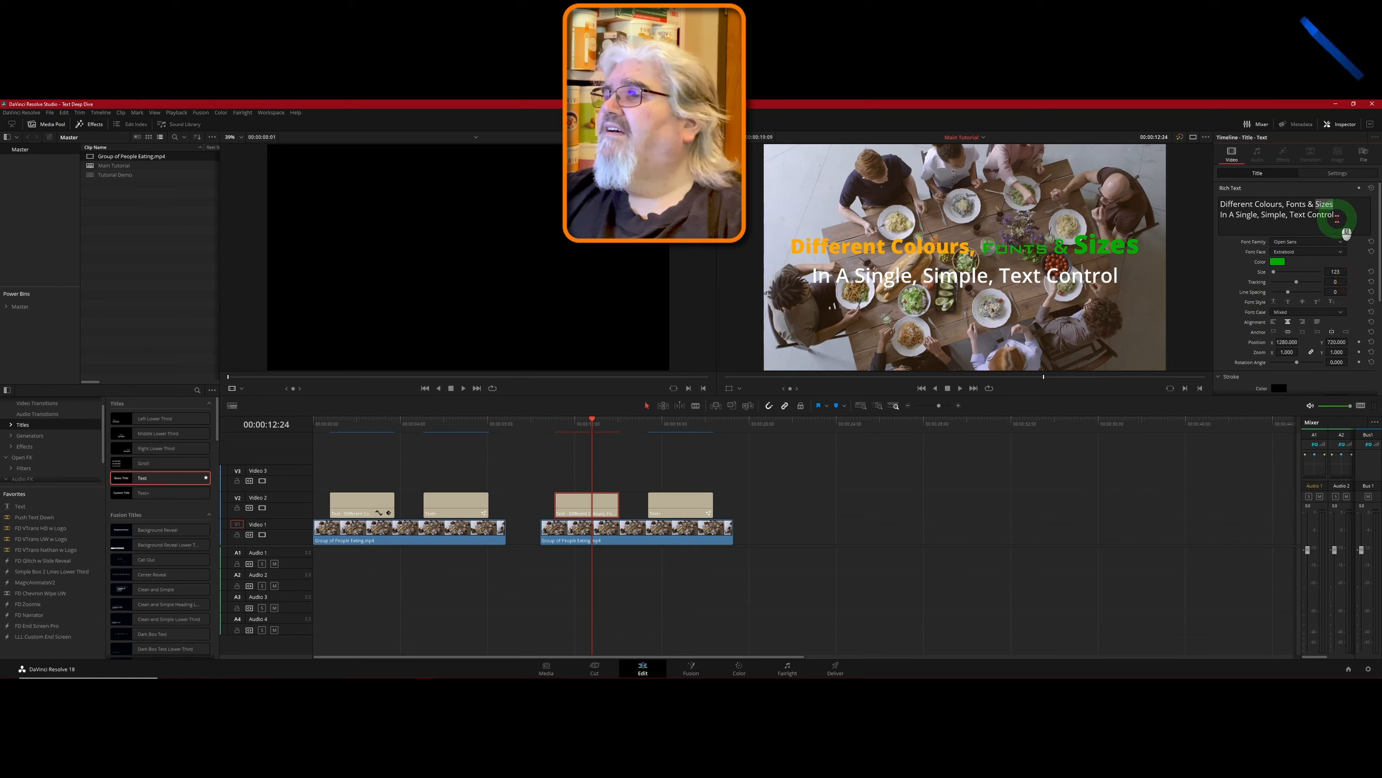
- Recolour the word "Sizes" to cyan
{"action": "left_click", "coordinate": [1278, 262]}
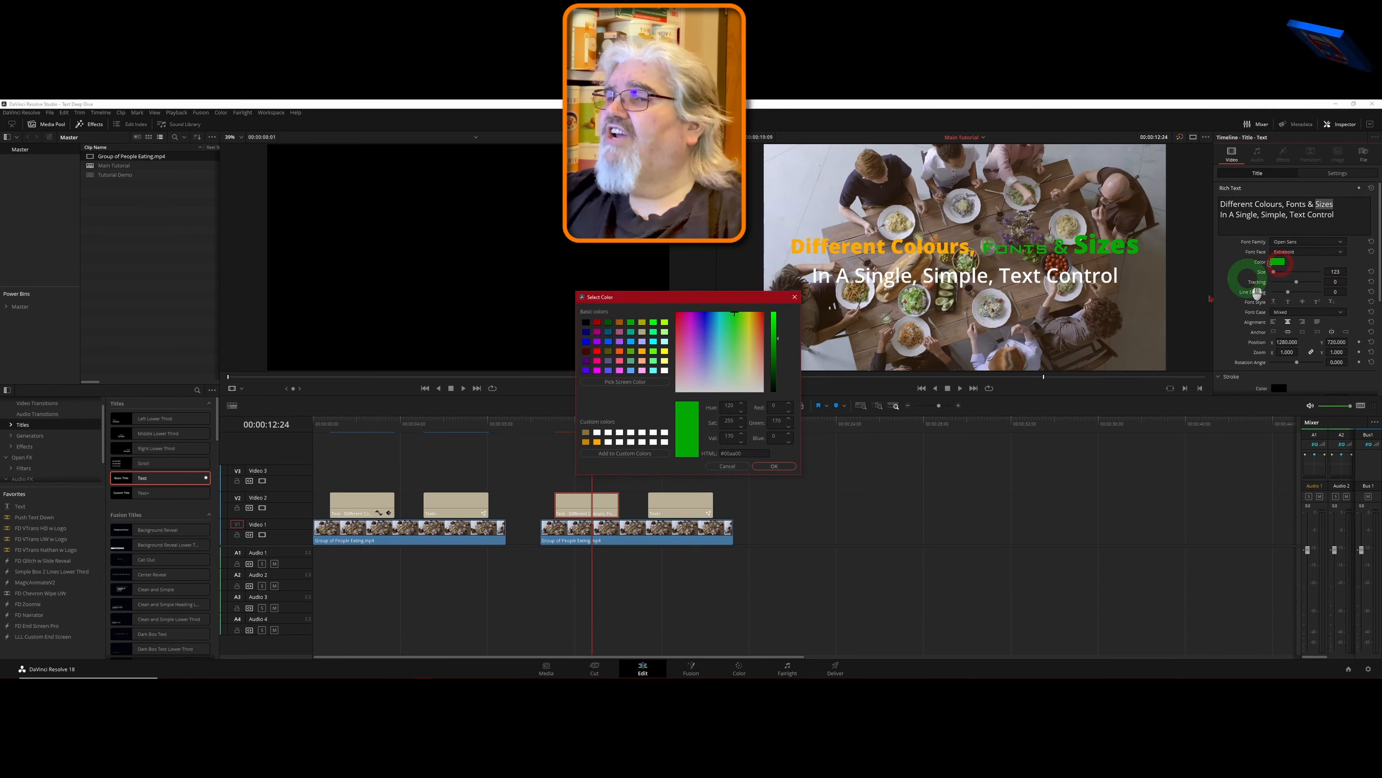
{"action": "left_click", "coordinate": [652, 341]}
{"action": "left_click", "coordinate": [773, 466]}
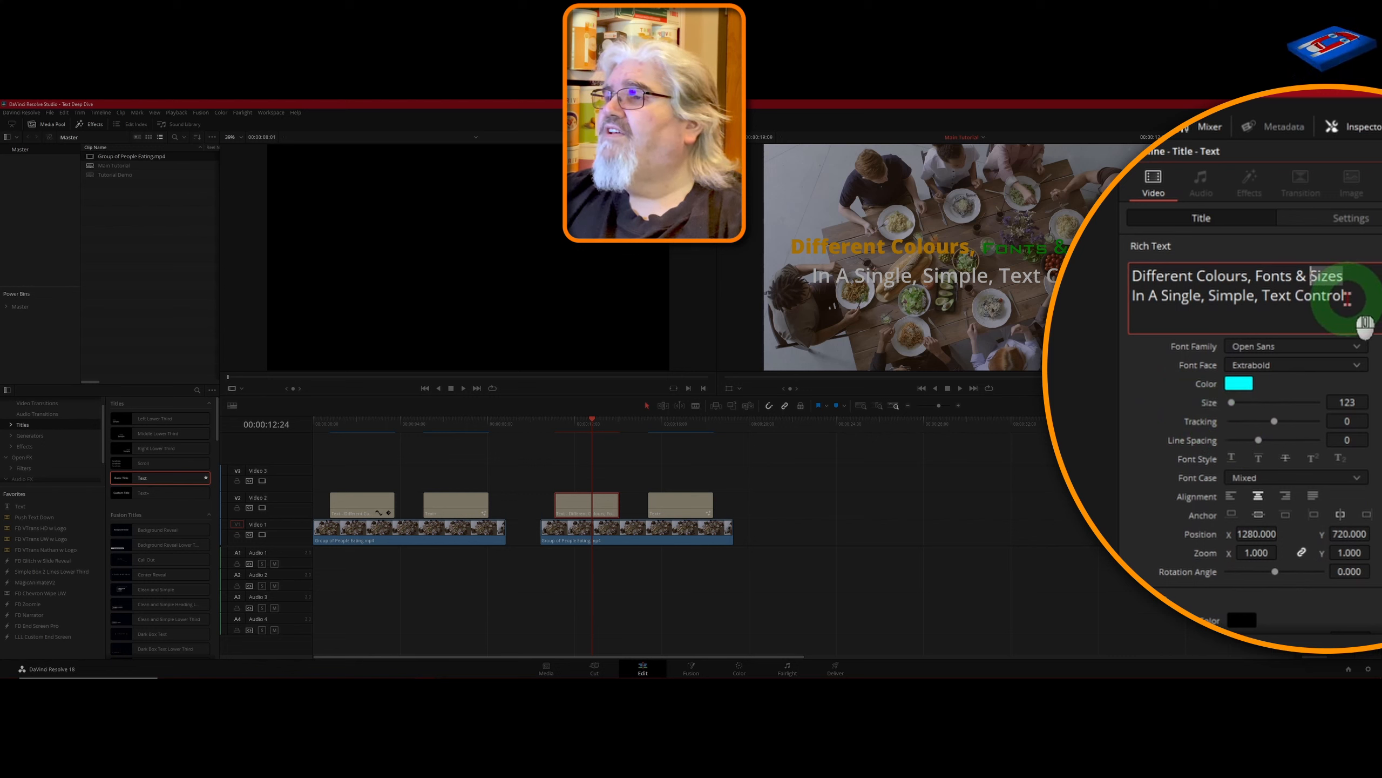
- Try an underline on the line "In A Single, Simple, Text Control", remove it and apply an overline instead
{"action": "left_click_drag", "start_coordinate": [1345, 297], "coordinate": [1131, 298]}
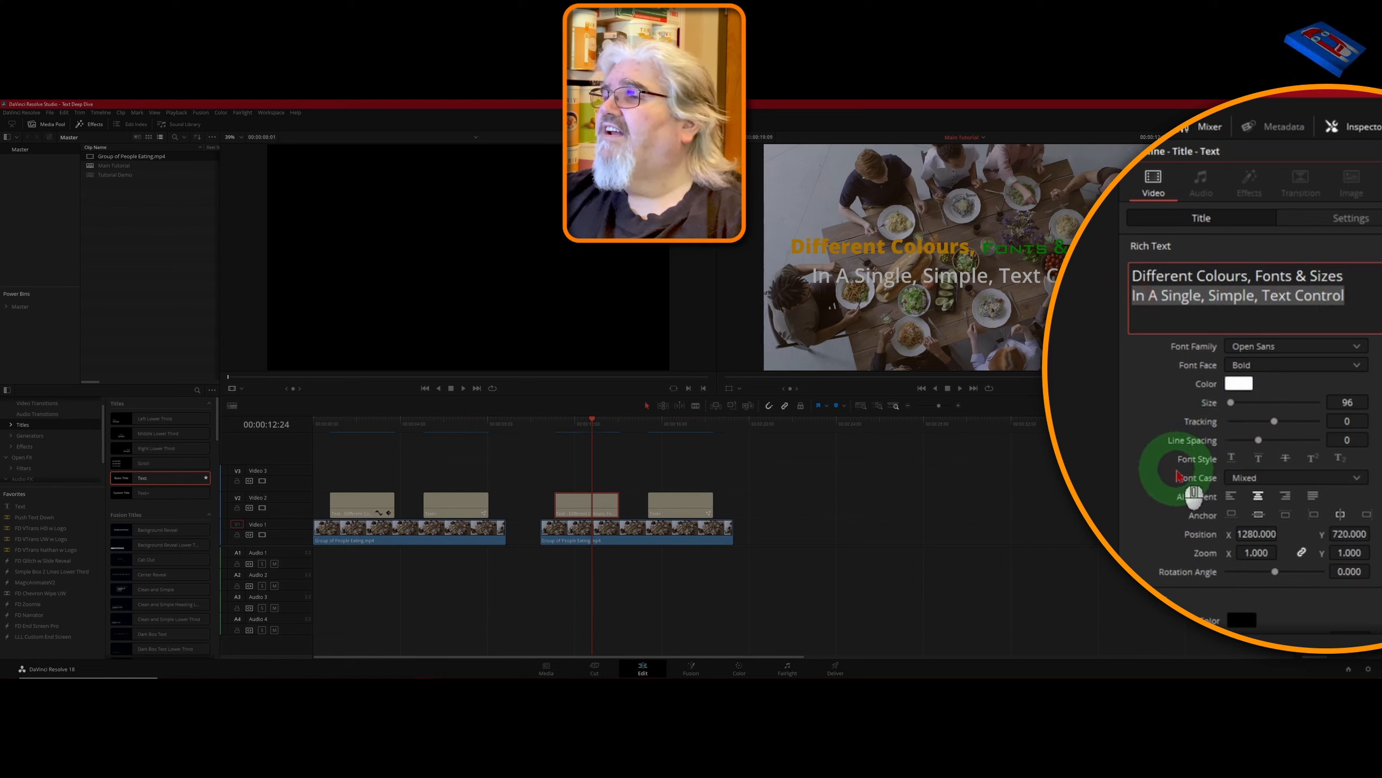
{"action": "scroll", "coordinate": [1176, 474], "scroll_direction": "down", "scroll_amount": 2}
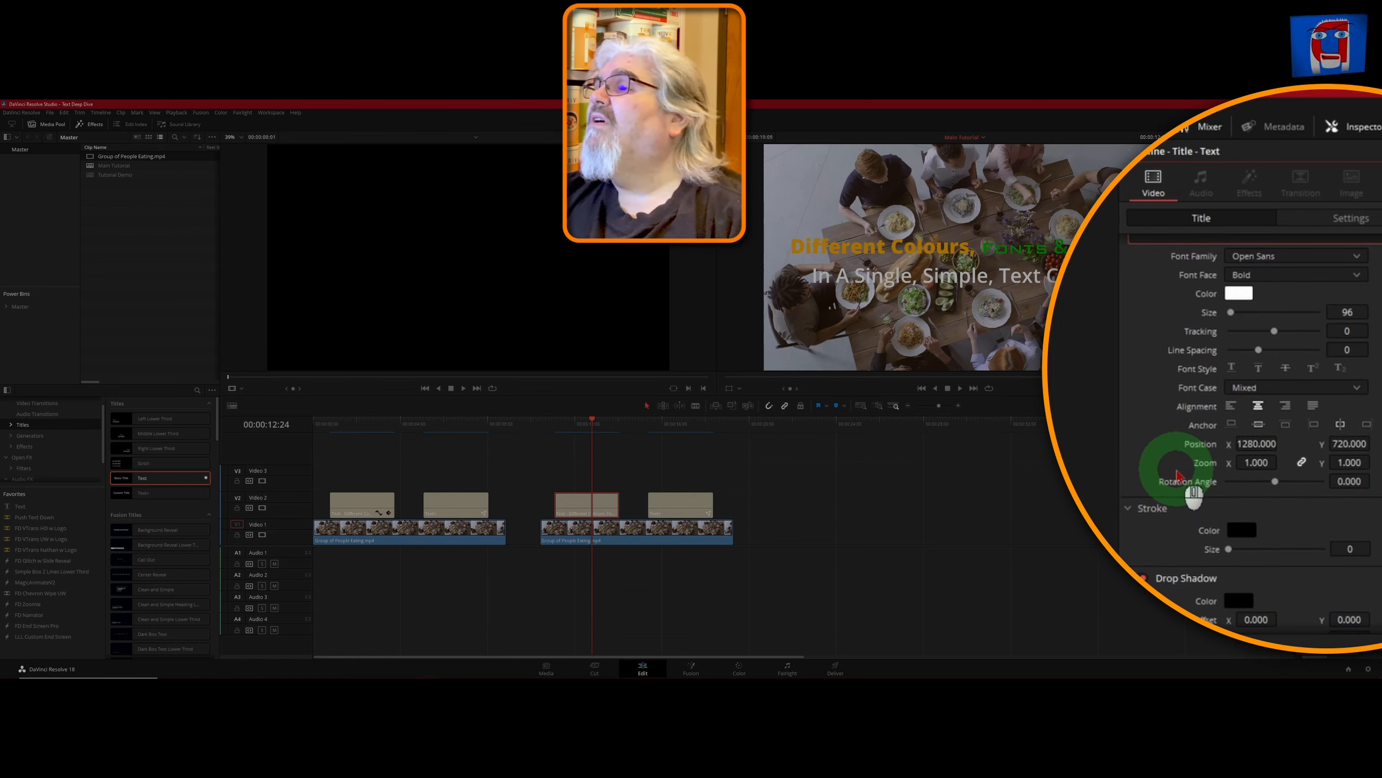
{"action": "left_click", "coordinate": [1235, 369]}
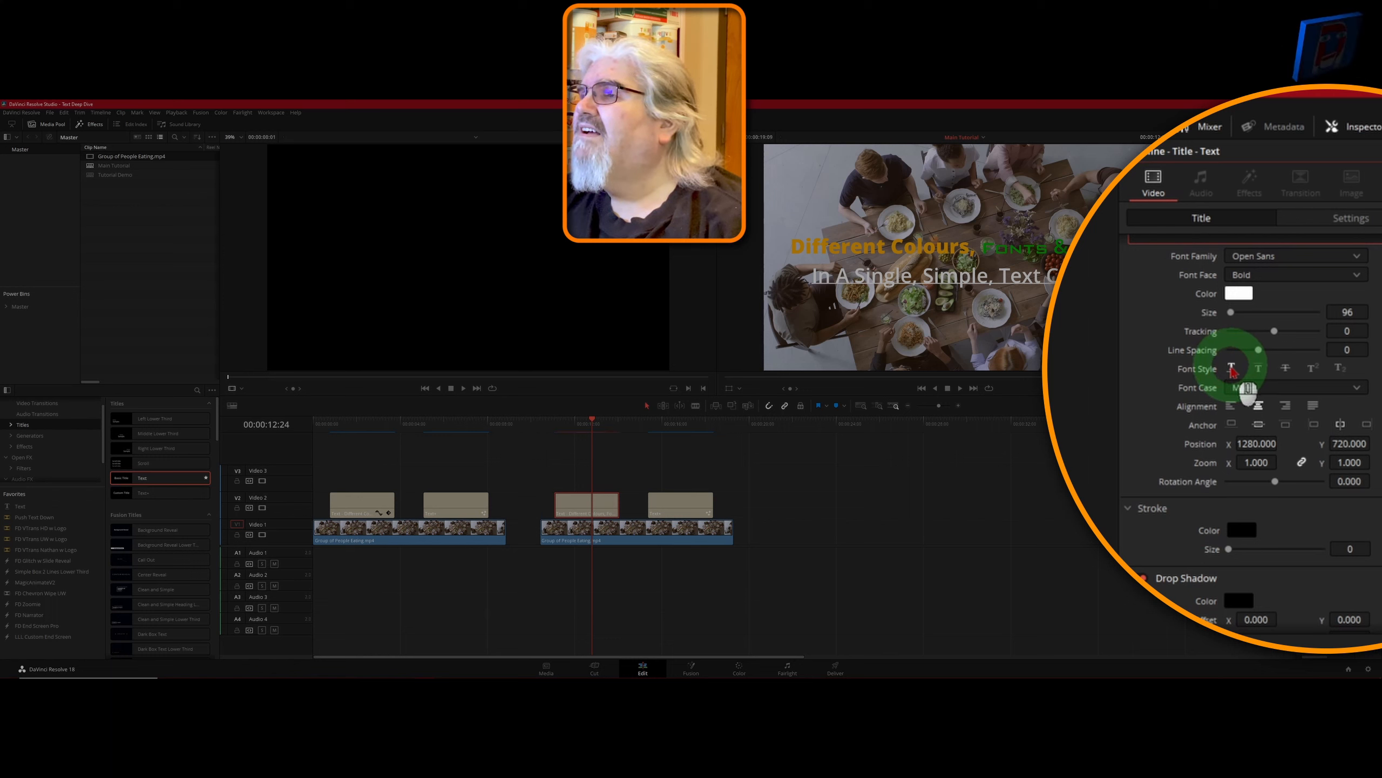
{"action": "left_click", "coordinate": [1233, 369]}
{"action": "left_click", "coordinate": [1258, 370]}
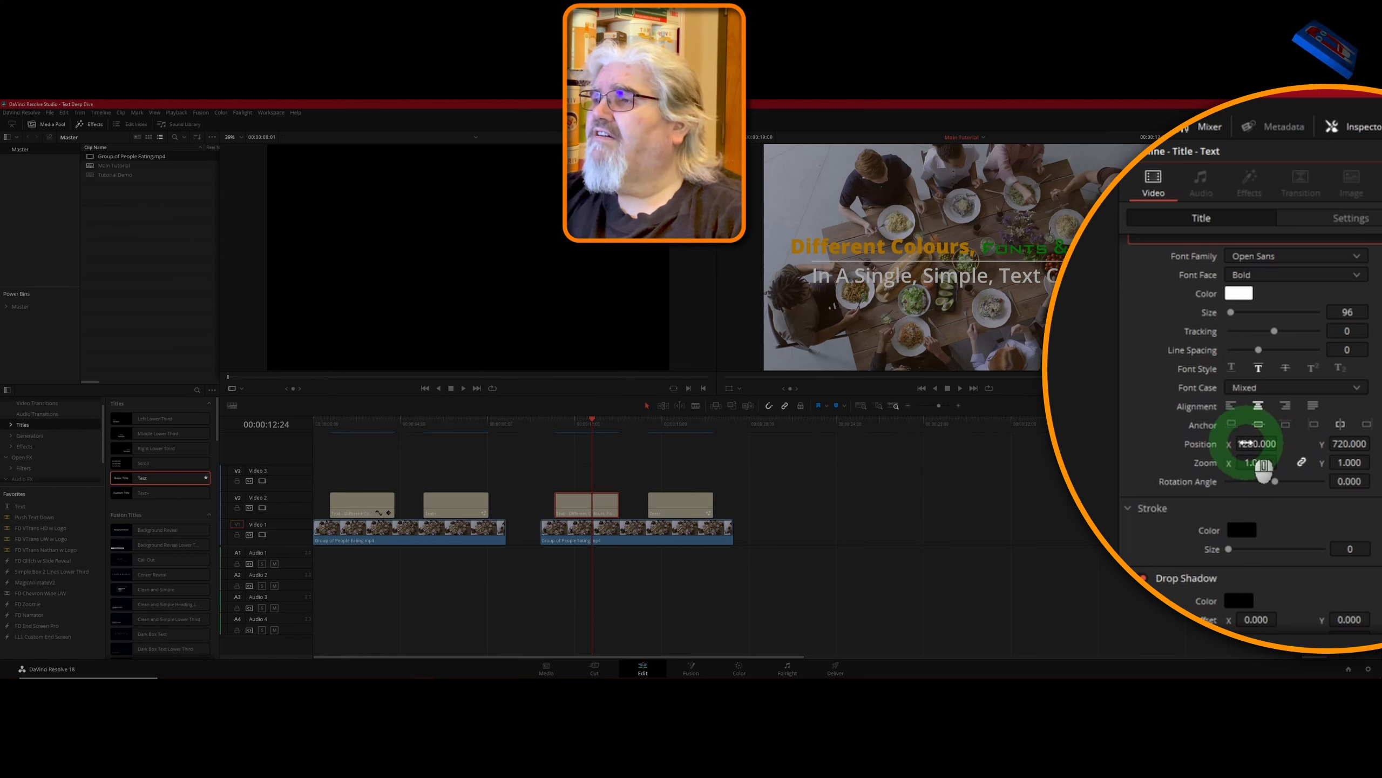
- Set the title's X position to 1261 and its linked X and Y zoom to 0.970
{"action": "left_click_drag", "start_coordinate": [1252, 444], "coordinate": [1259, 406]}
{"action": "scroll", "coordinate": [1258, 400], "scroll_direction": "up", "scroll_amount": 2}
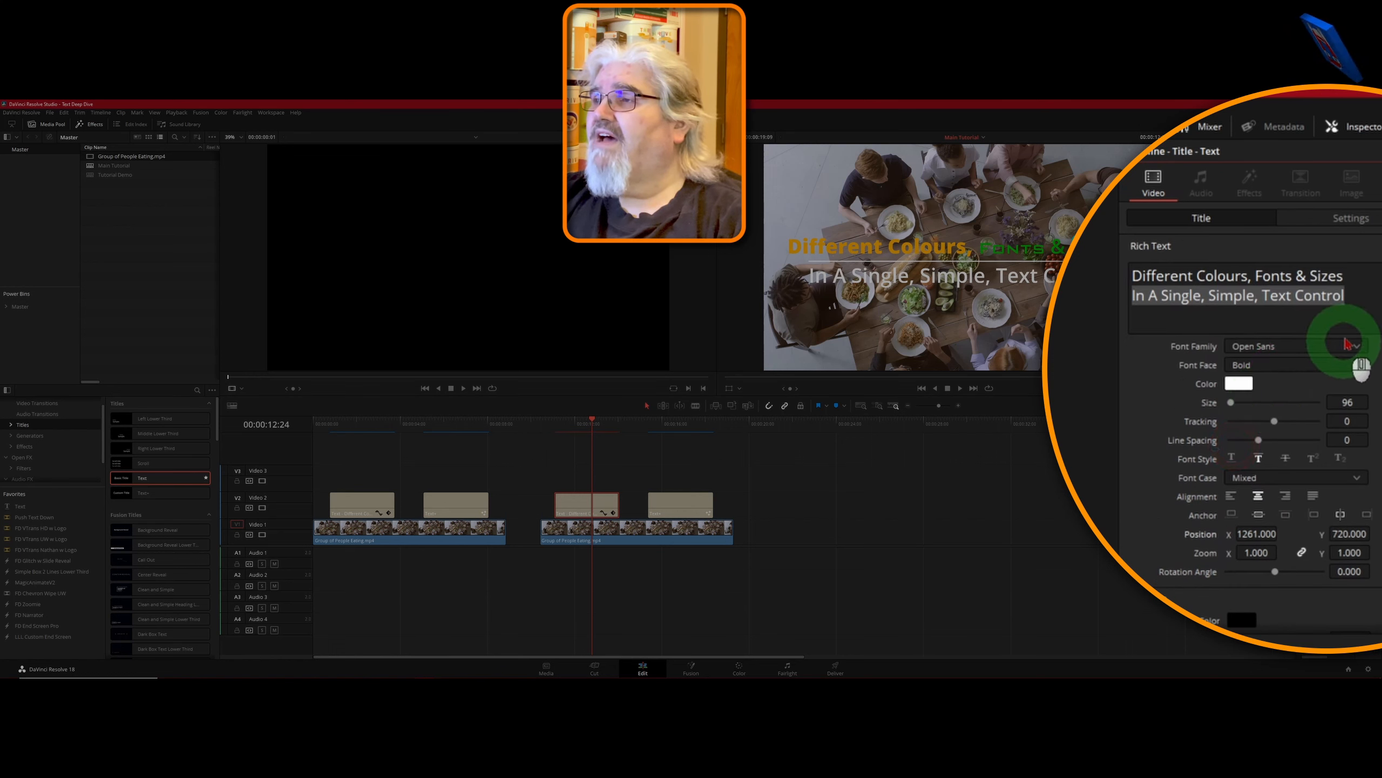
{"action": "left_click", "coordinate": [1358, 291]}
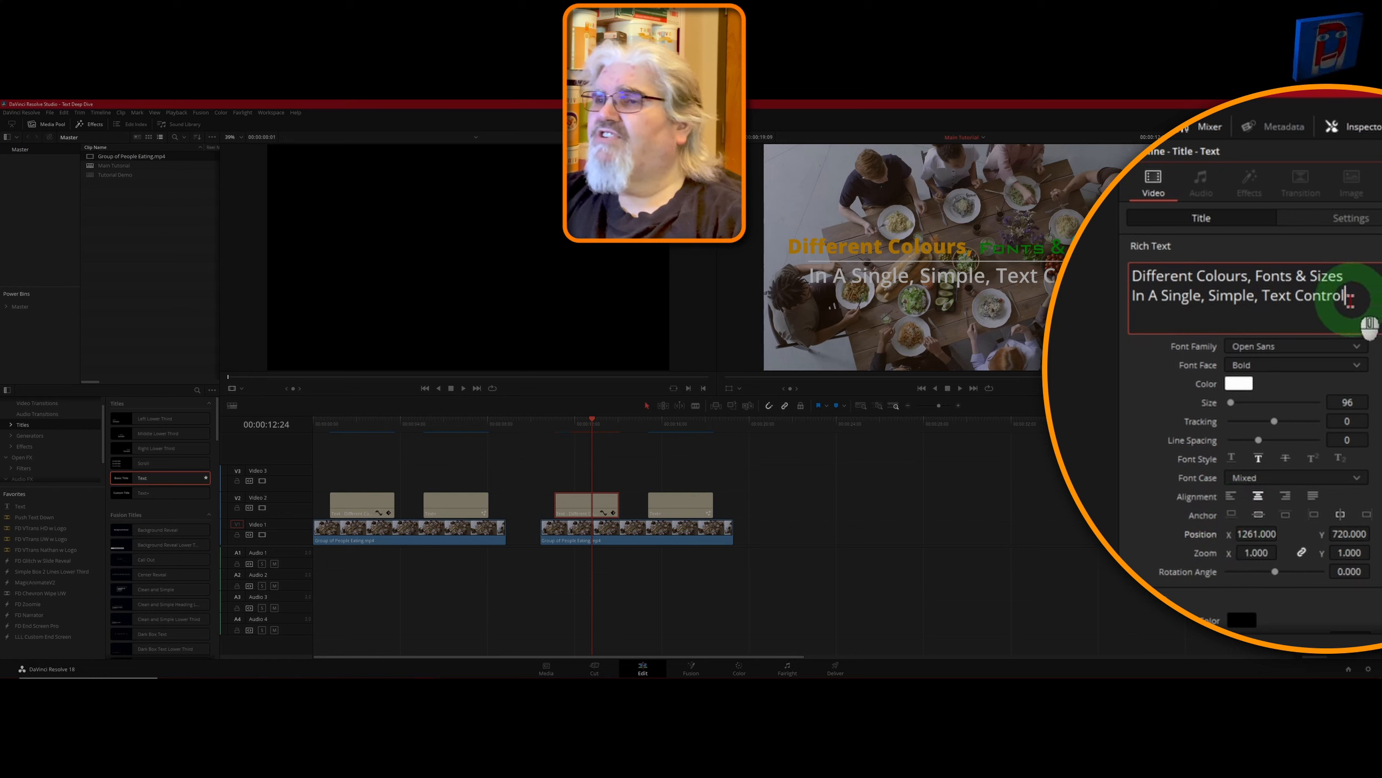
{"action": "scroll", "coordinate": [1184, 441], "scroll_direction": "down", "scroll_amount": 2}
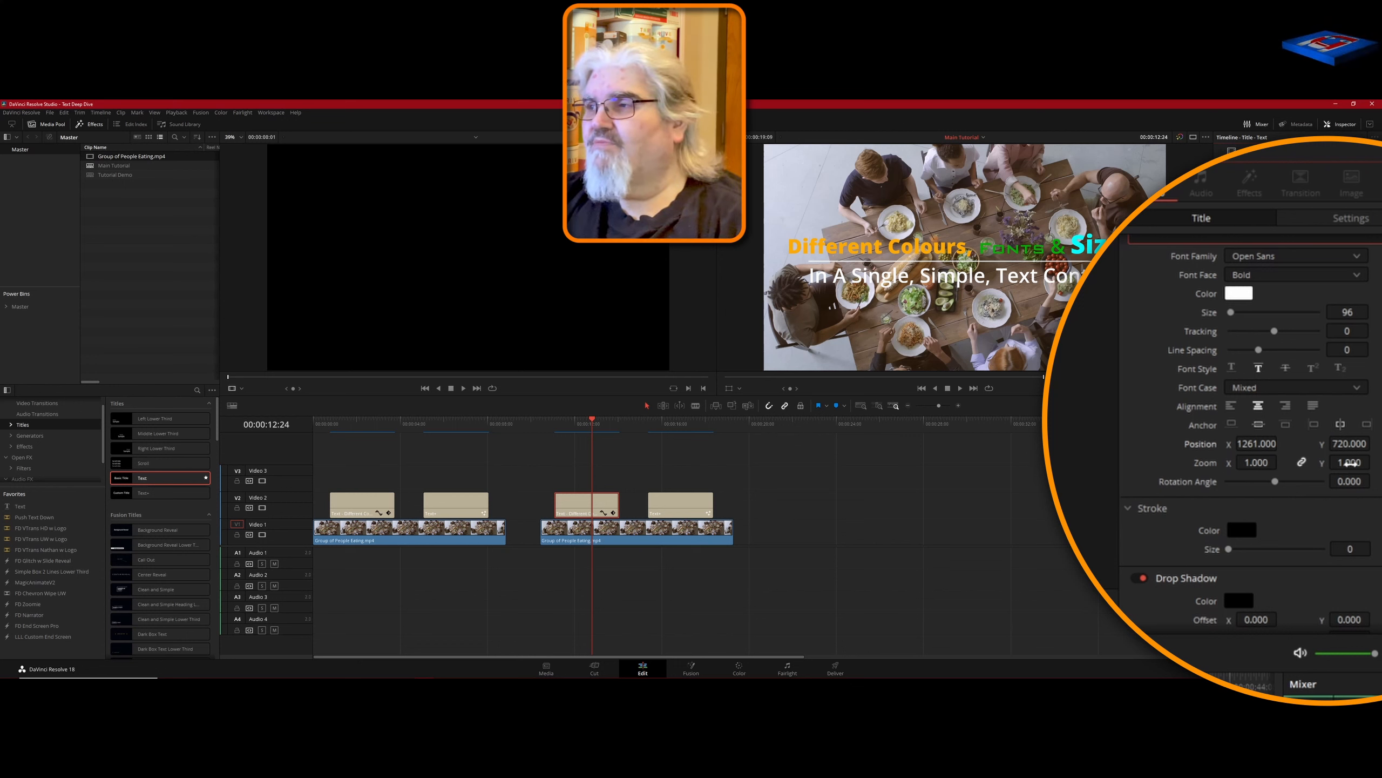
{"action": "mouse_move", "coordinate": [1350, 463]}
{"action": "left_mouse_down"}
{"action": "mouse_move", "coordinate": [1354, 478]}
{"action": "mouse_move", "coordinate": [1313, 485]}
{"action": "mouse_move", "coordinate": [1354, 471]}
{"action": "left_mouse_up"}
- Give the title text a black stroke with a size of 2
{"action": "scroll", "coordinate": [1219, 466], "scroll_direction": "down", "scroll_amount": 3}
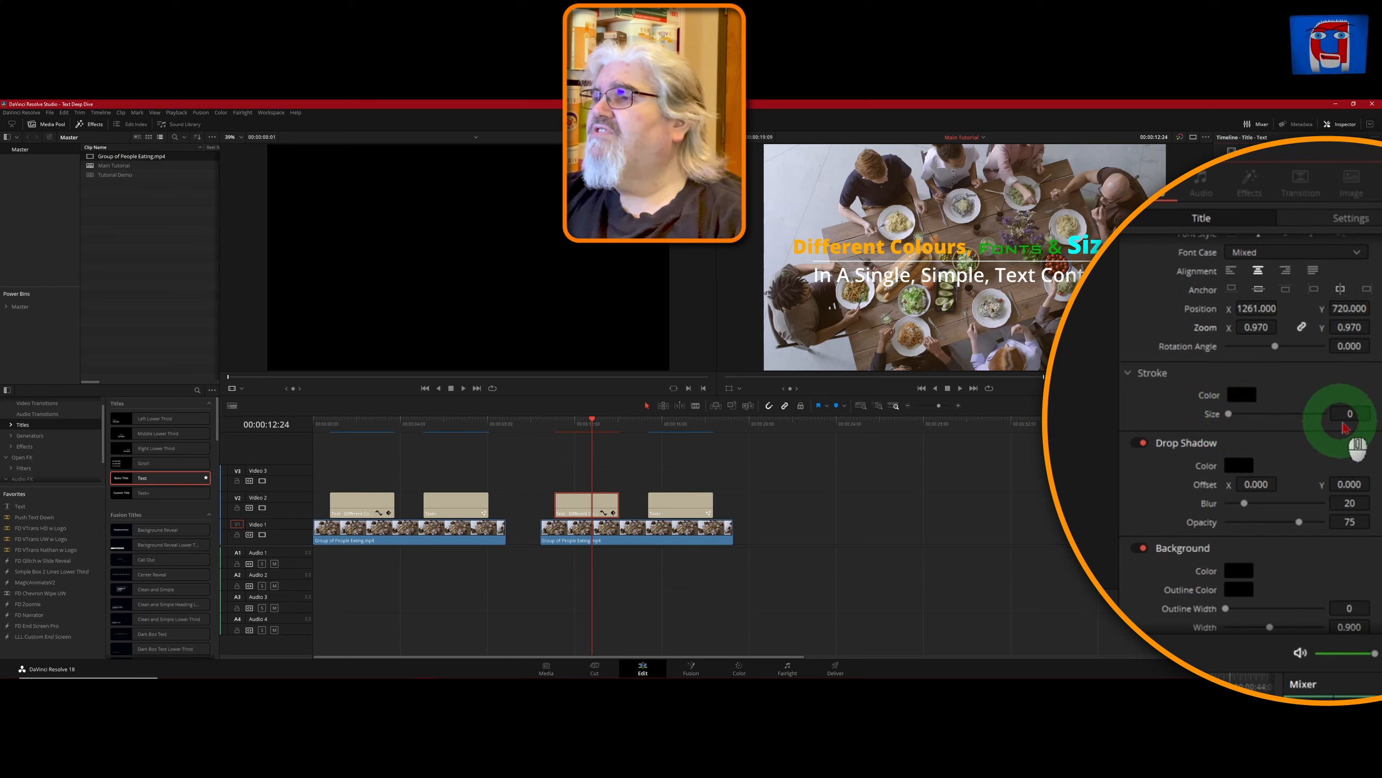
{"action": "left_click", "coordinate": [1324, 415]}
{"action": "left_click_drag", "start_coordinate": [1324, 415], "coordinate": [1325, 420]}
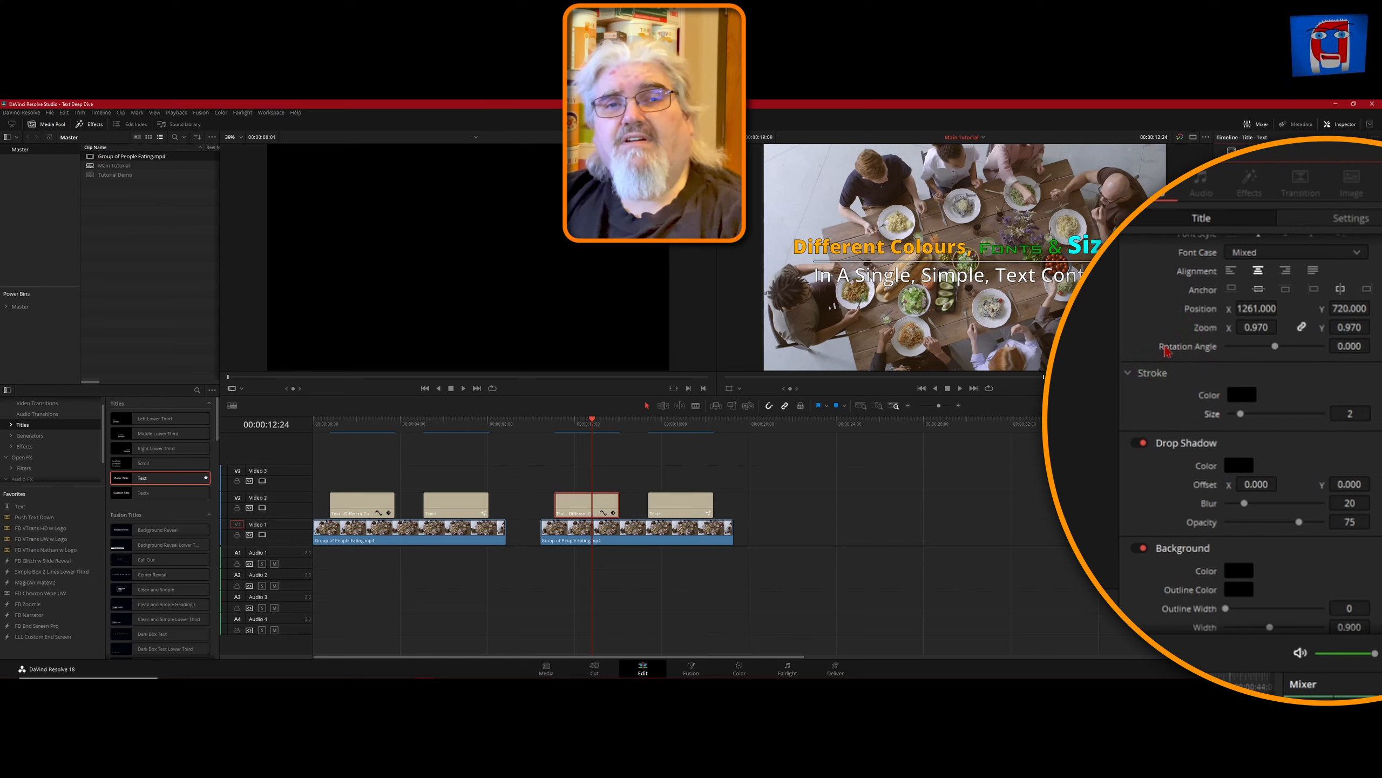
{"action": "left_click", "coordinate": [1158, 412]}
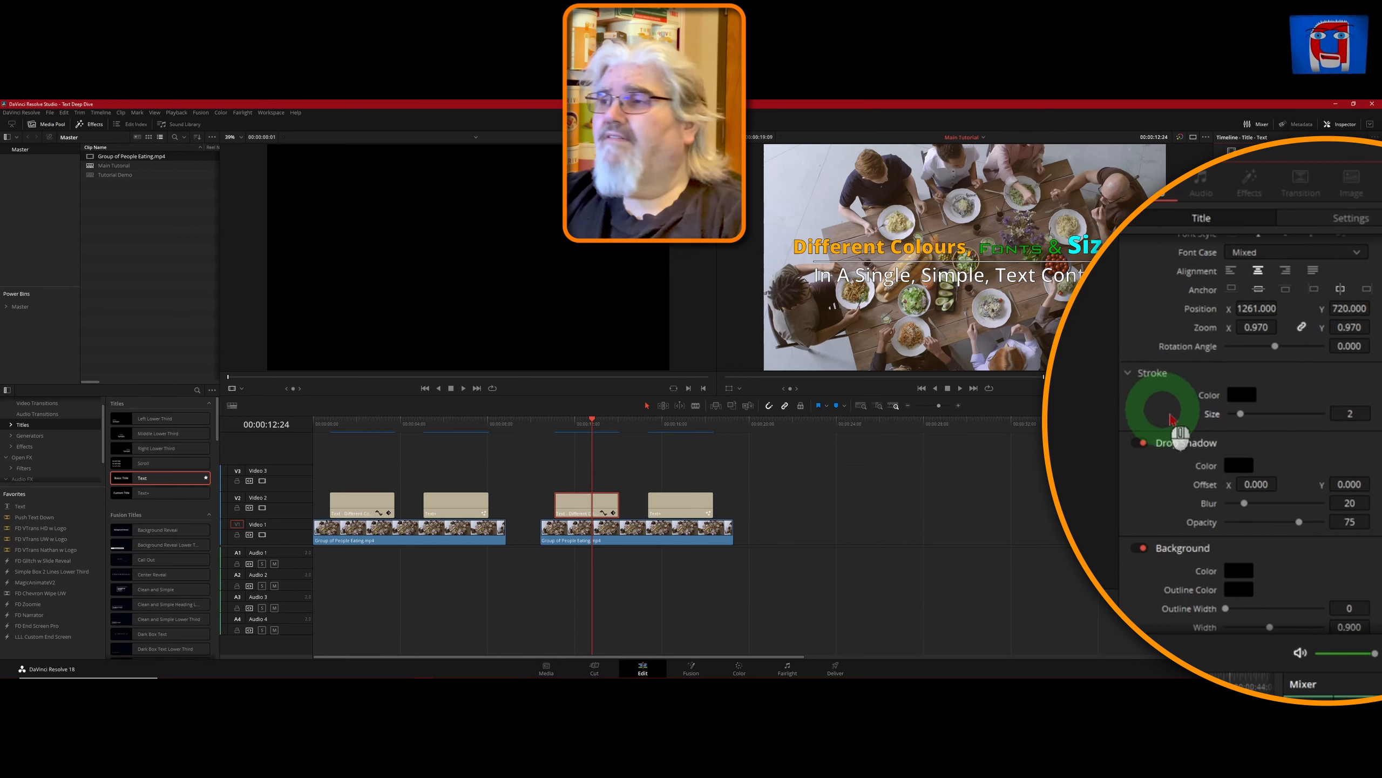
- Offset the title's drop shadow to X 4 and Y -4
{"action": "scroll", "coordinate": [1159, 412], "scroll_direction": "down", "scroll_amount": 2}
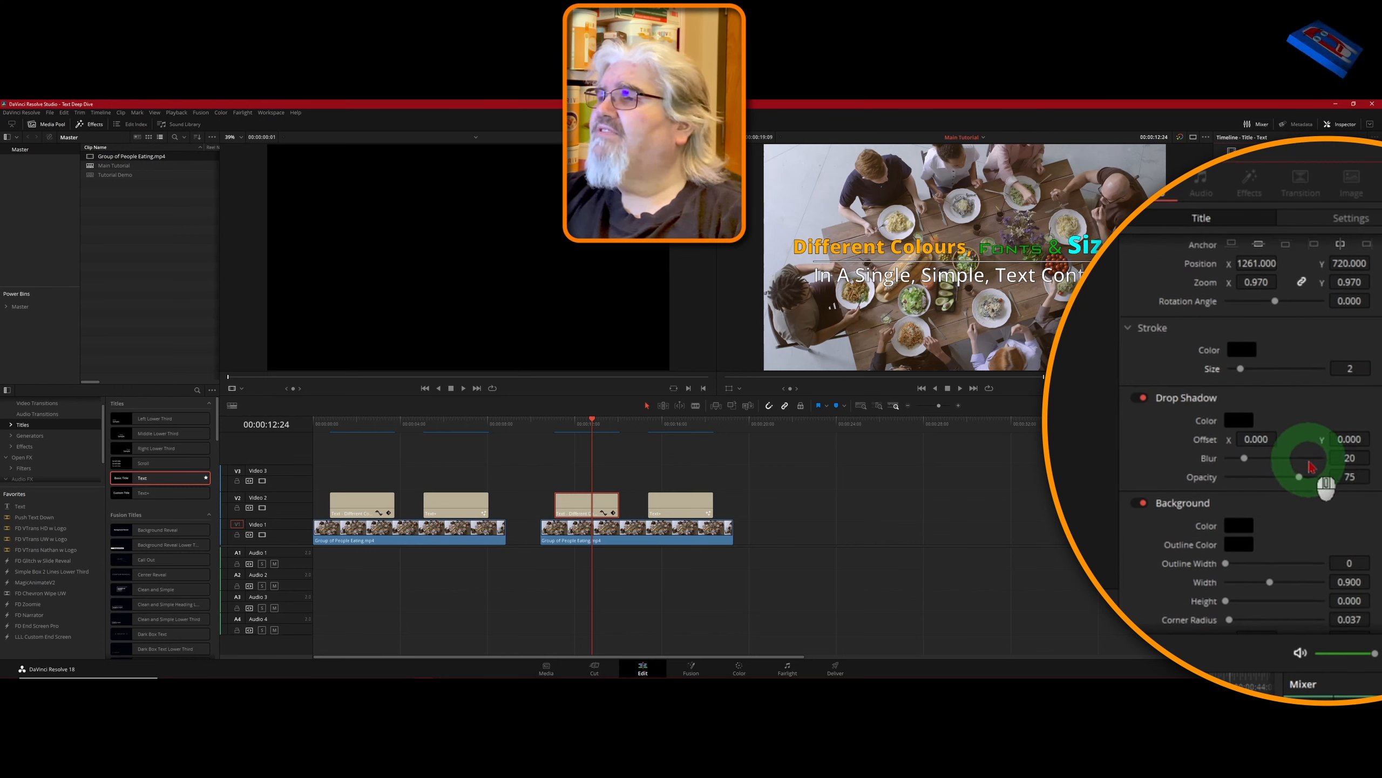
{"action": "left_click", "coordinate": [1254, 439]}
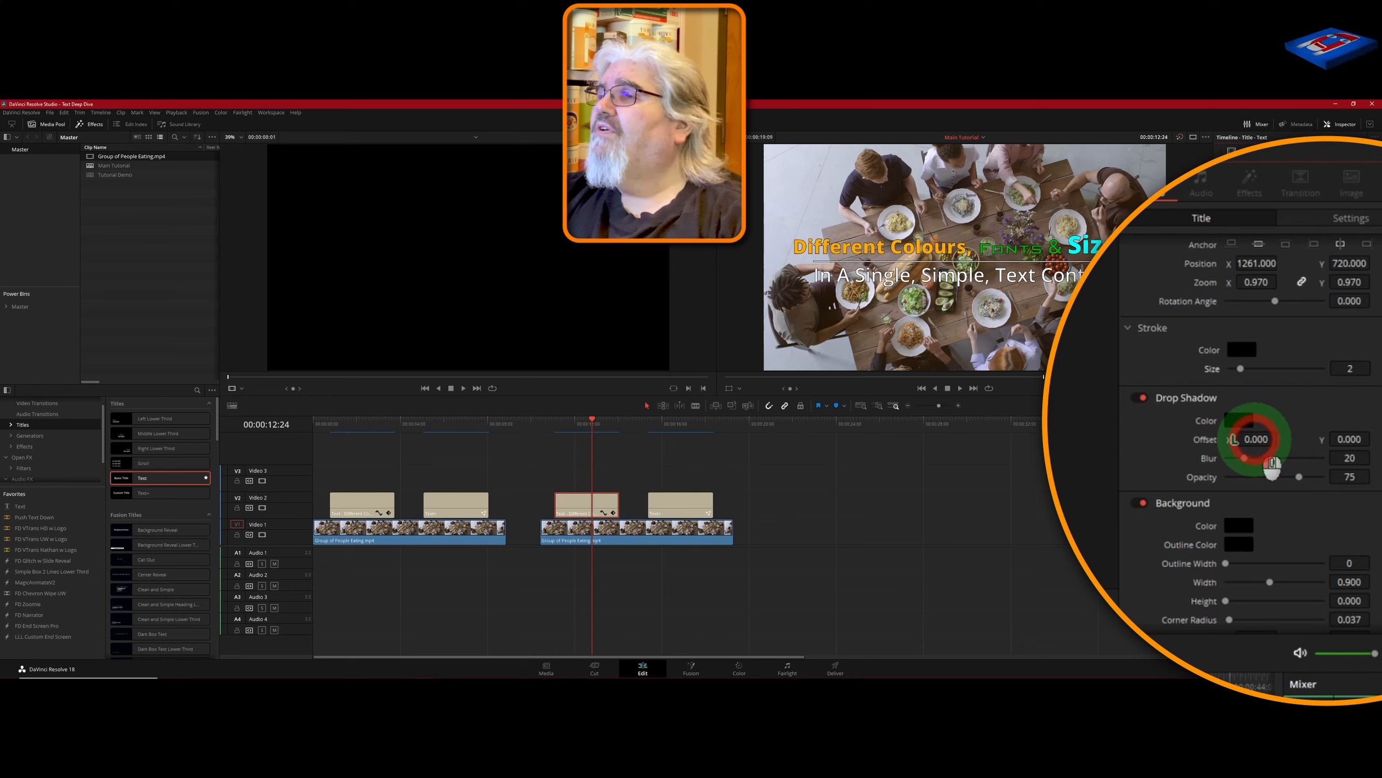
{"action": "left_click_drag", "start_coordinate": [1255, 439], "coordinate": [1251, 442]}
{"action": "left_click_drag", "start_coordinate": [1349, 441], "coordinate": [1346, 440]}
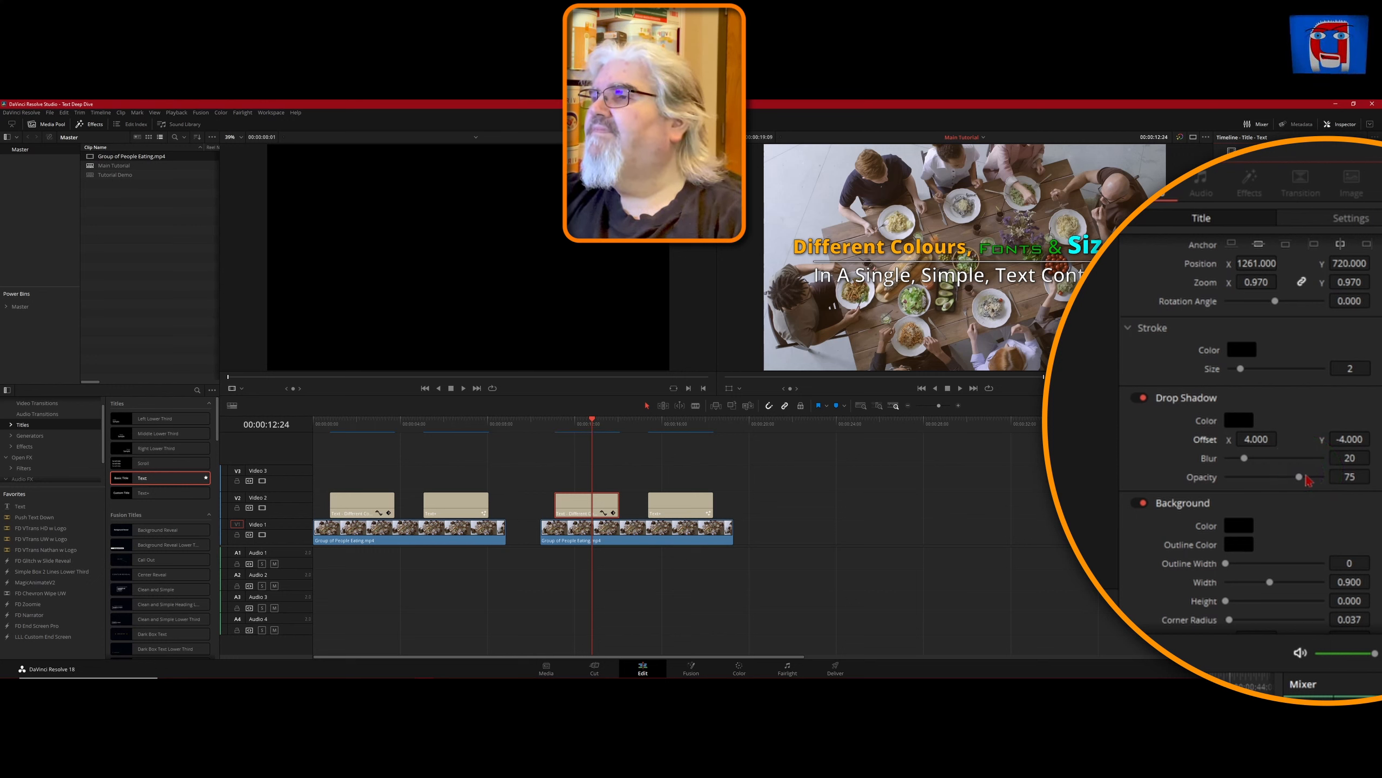
- Set the blur of the title's drop shadow to 14
{"action": "scroll", "coordinate": [1293, 514], "scroll_direction": "down", "scroll_amount": 1}
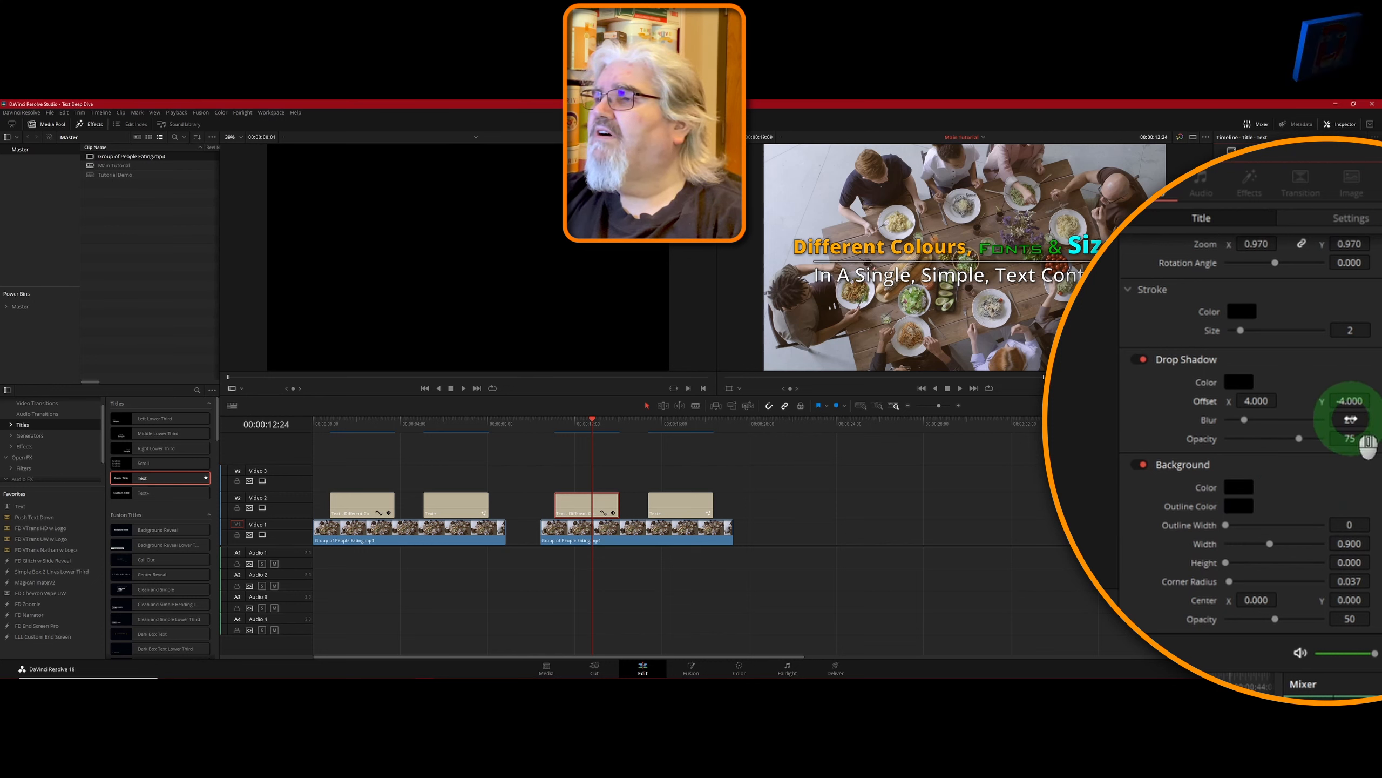
{"action": "mouse_move", "coordinate": [1351, 418]}
{"action": "left_mouse_down"}
{"action": "mouse_move", "coordinate": [1365, 432]}
{"action": "mouse_move", "coordinate": [1349, 418]}
{"action": "mouse_move", "coordinate": [1325, 431]}
{"action": "left_mouse_up"}
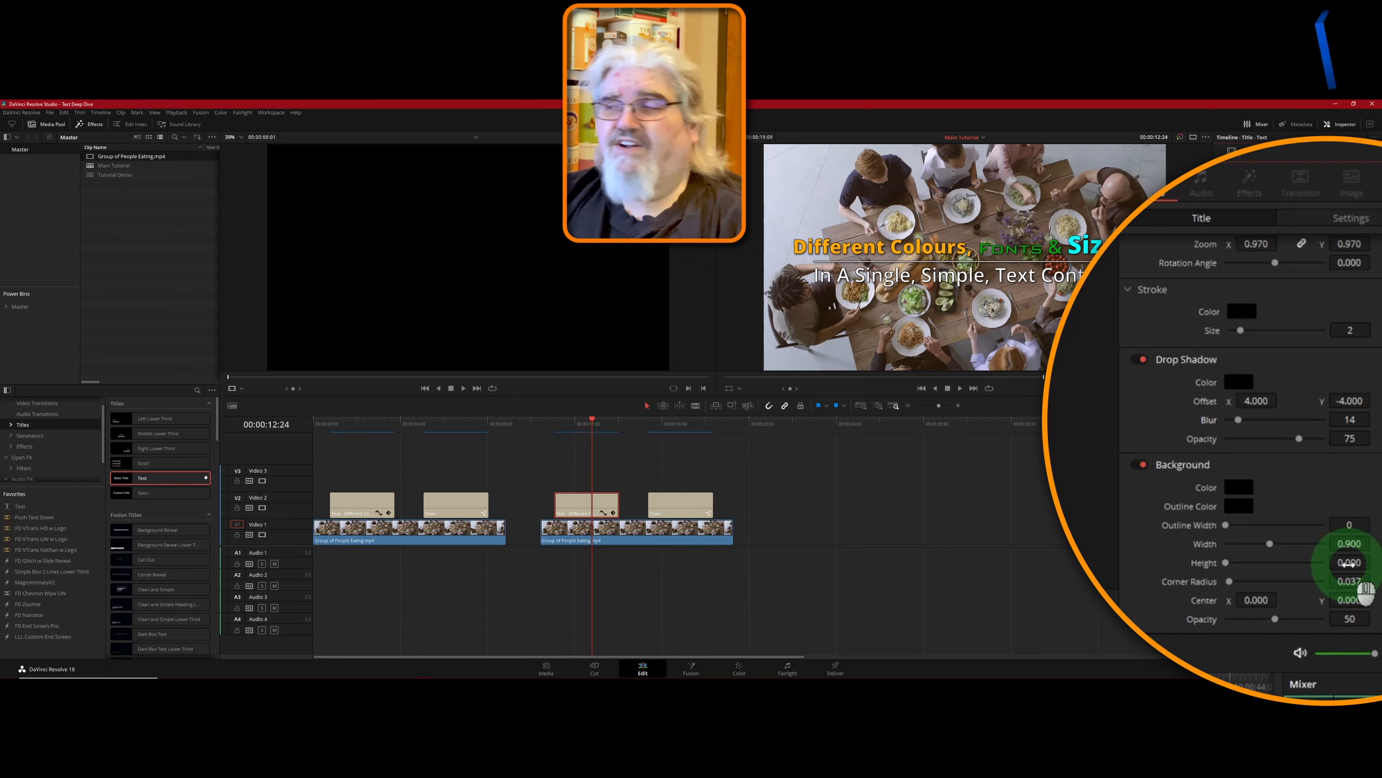
- Give the title's background a height of 0.233, a corner radius of 0 and a width of 1.029
{"action": "mouse_move", "coordinate": [1367, 591]}
{"action": "left_mouse_down"}
{"action": "mouse_move", "coordinate": [1357, 577]}
{"action": "mouse_move", "coordinate": [1375, 574]}
{"action": "left_mouse_up"}
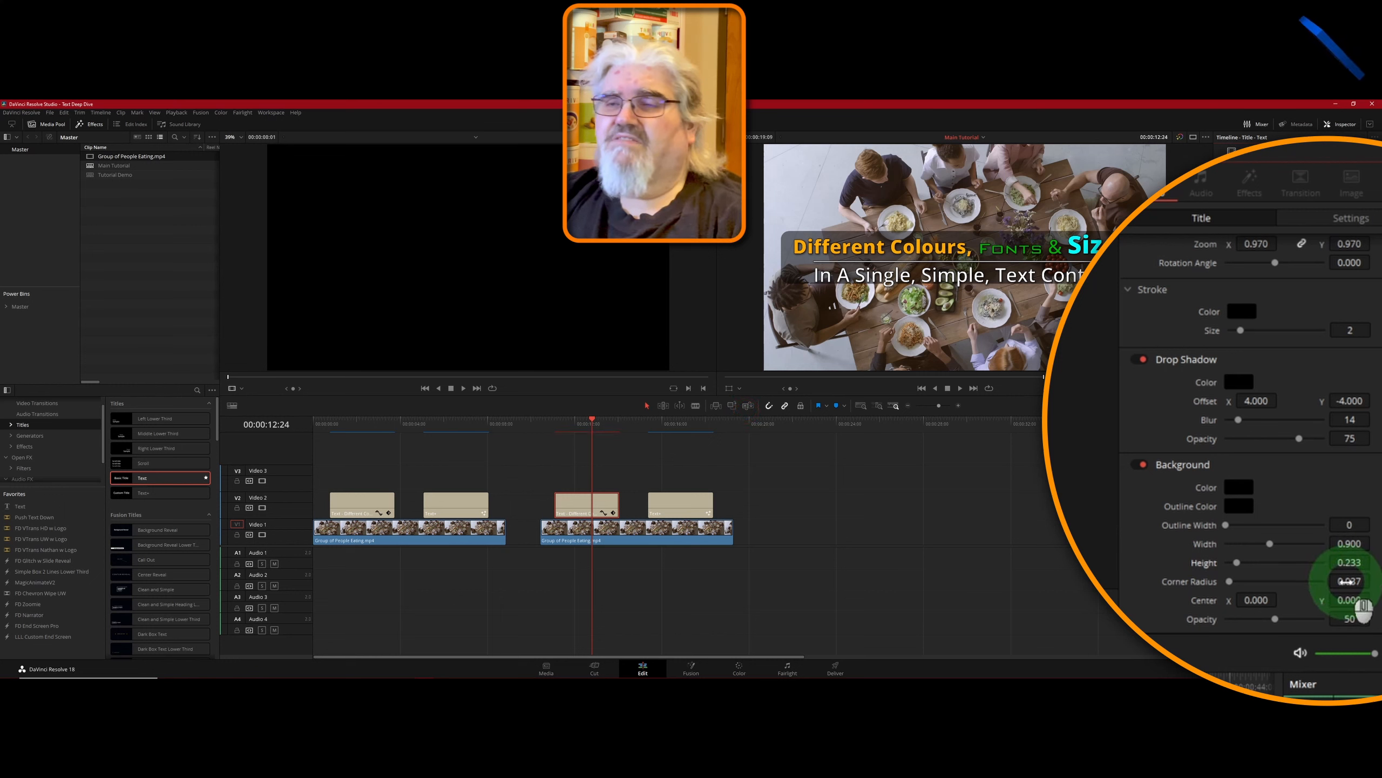
{"action": "left_click_drag", "start_coordinate": [1347, 582], "coordinate": [574, 377]}
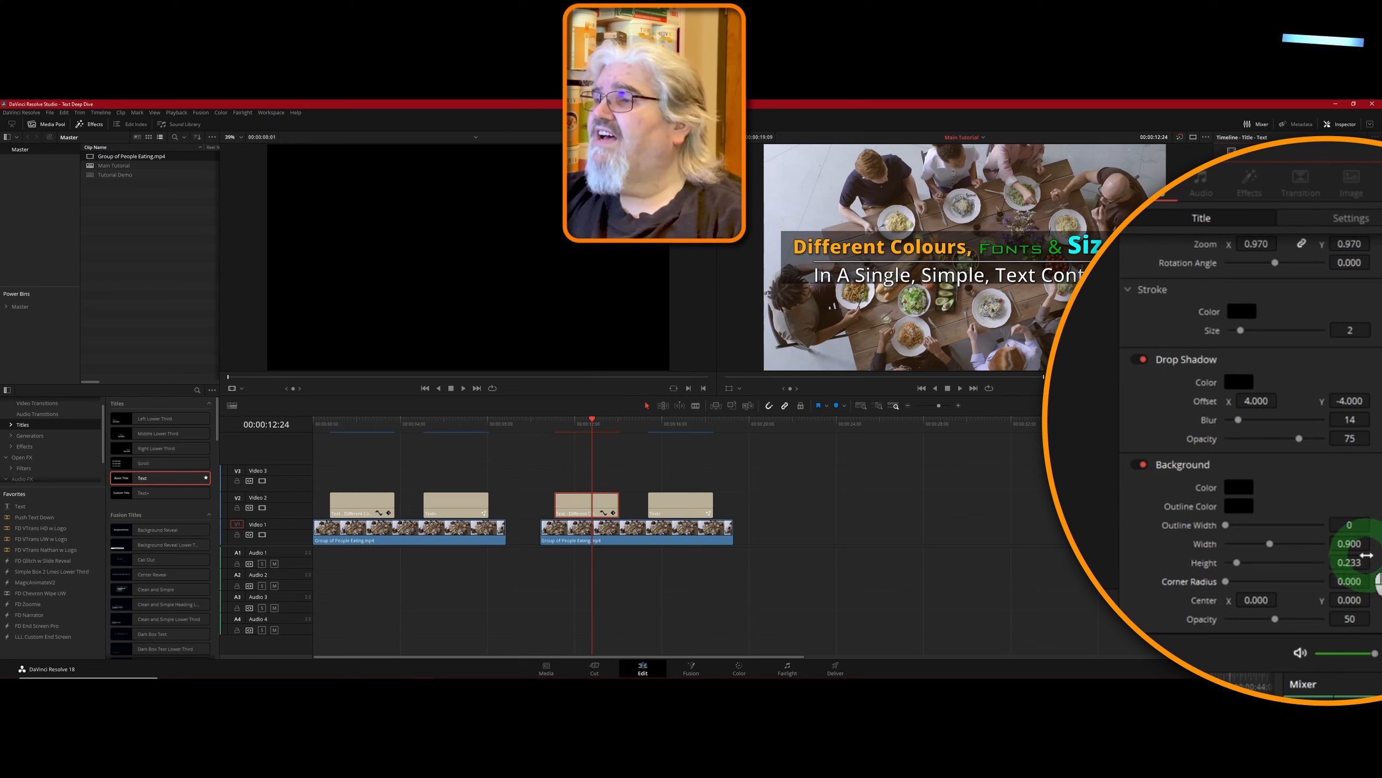
{"action": "mouse_move", "coordinate": [1349, 546]}
{"action": "left_mouse_down"}
{"action": "mouse_move", "coordinate": [1373, 554]}
{"action": "mouse_move", "coordinate": [701, 389]}
{"action": "mouse_move", "coordinate": [1349, 545]}
{"action": "left_mouse_up"}
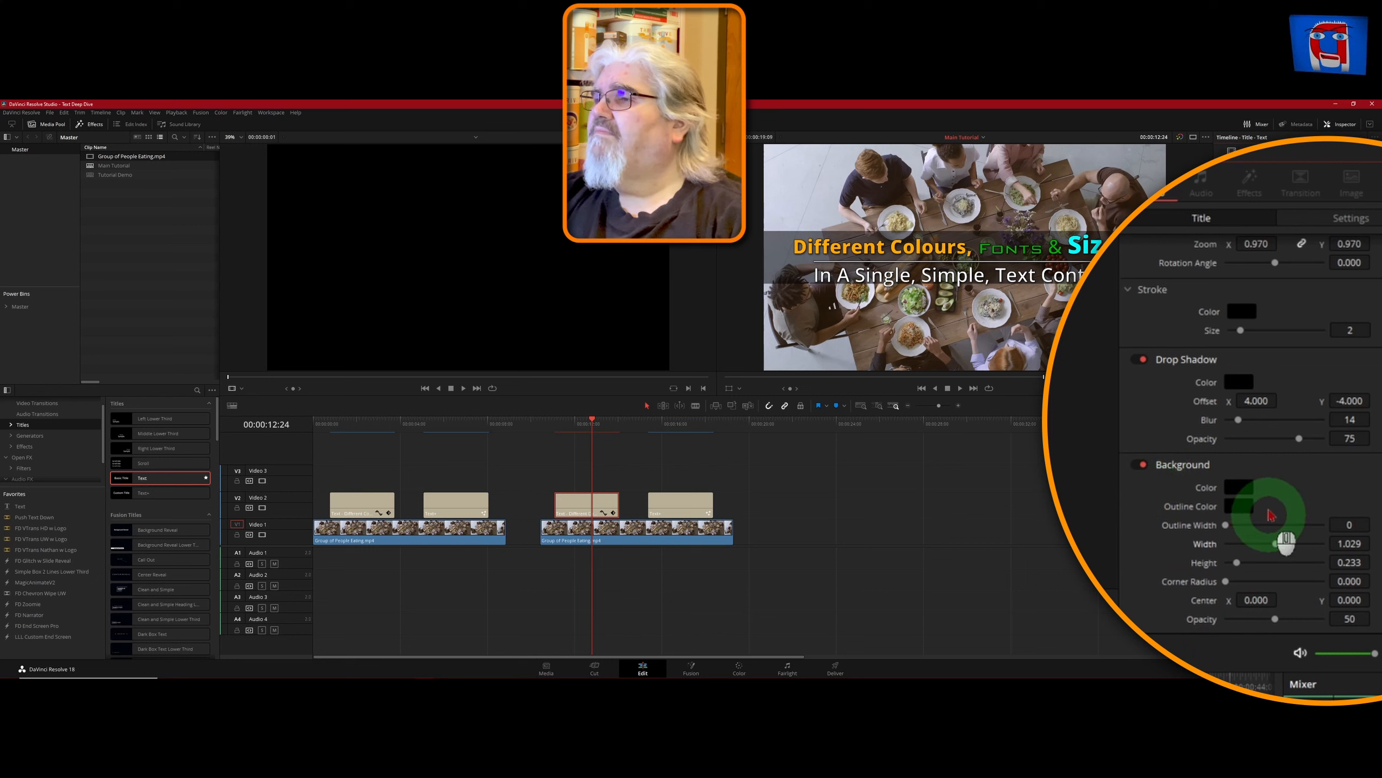
- Give the title's background a white outline with an outline width of 6
{"action": "left_click", "coordinate": [1238, 510]}
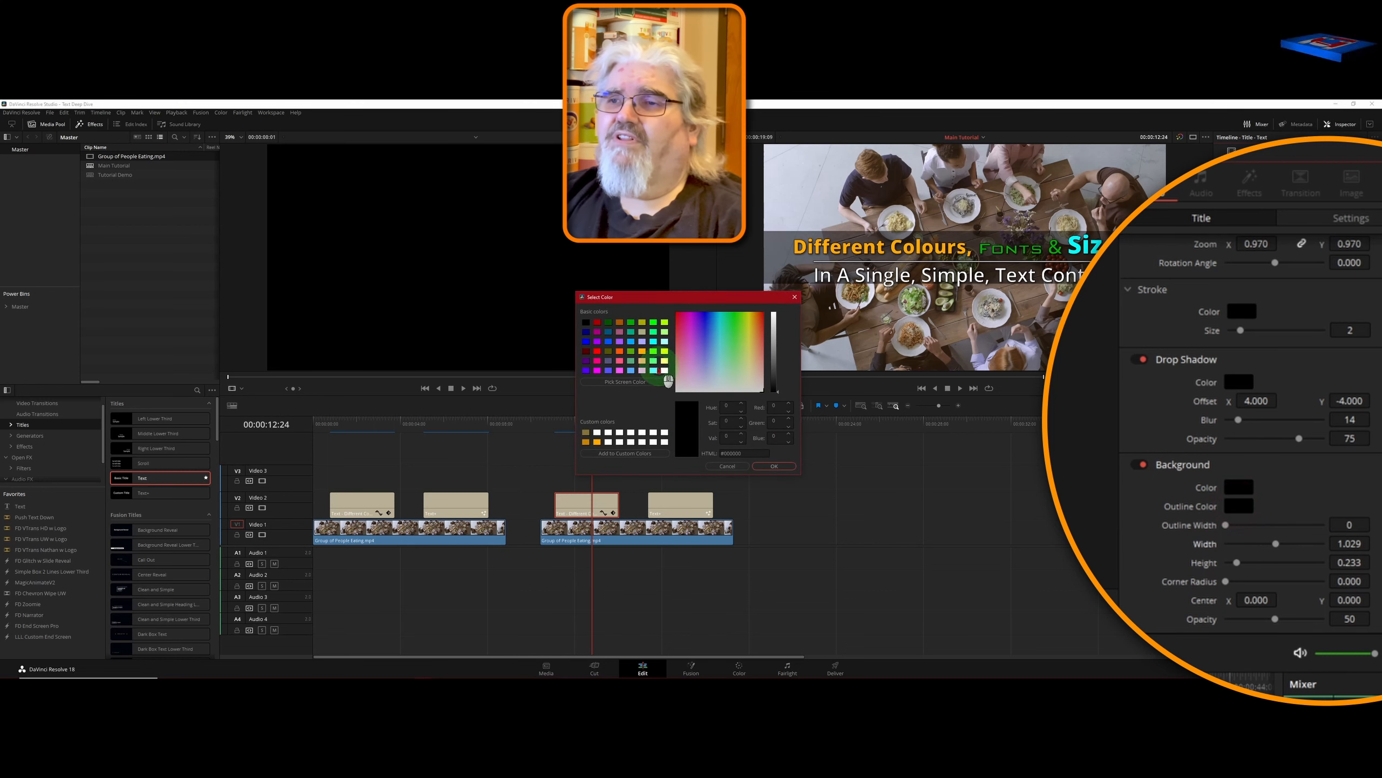
{"action": "left_click", "coordinate": [664, 370]}
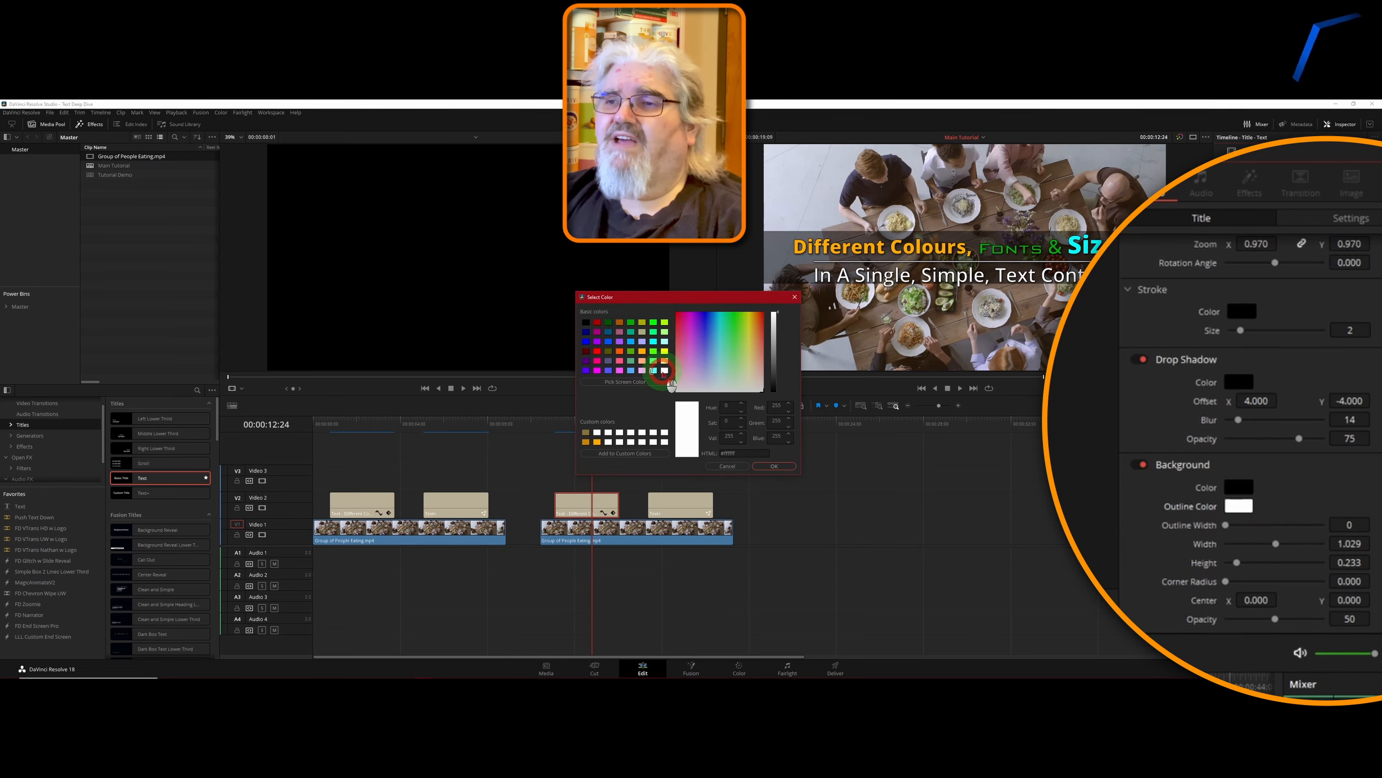
{"action": "left_click", "coordinate": [771, 467]}
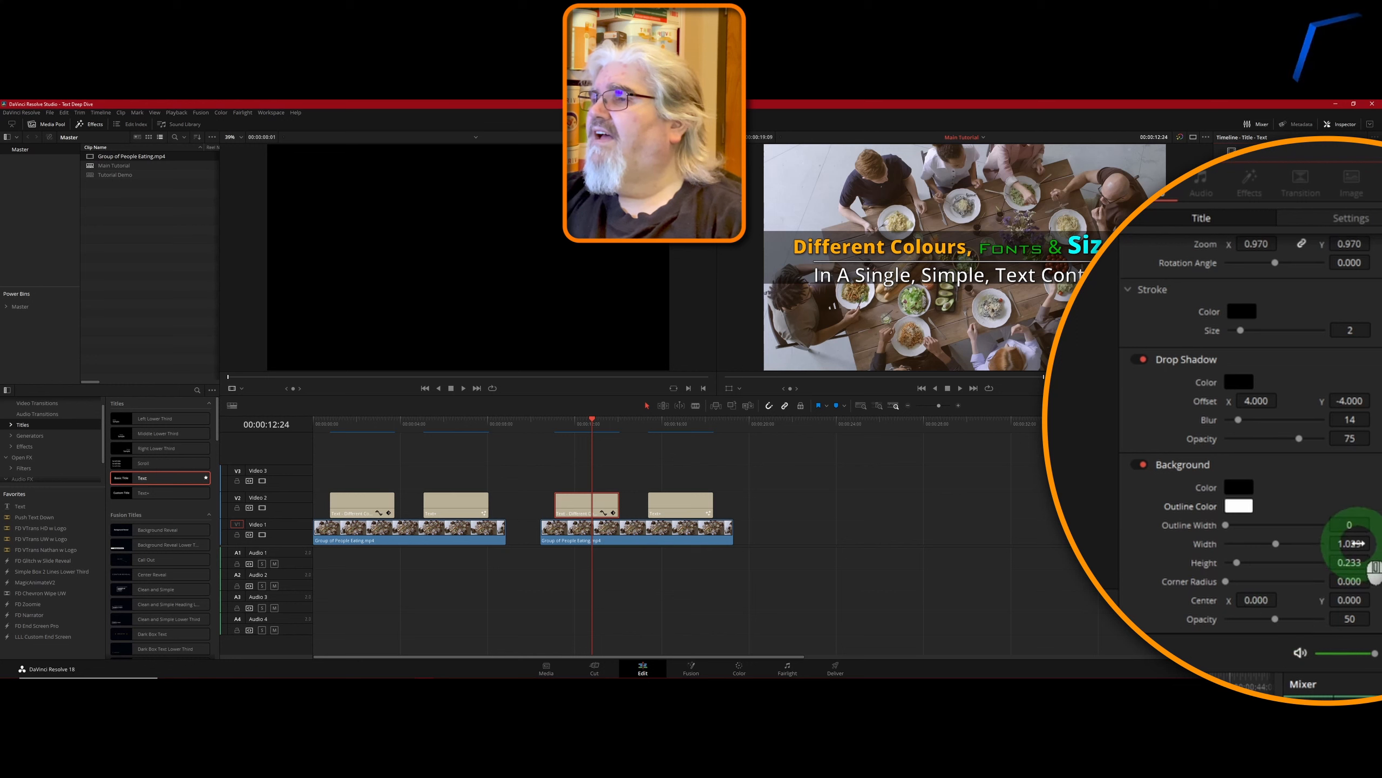
{"action": "left_click", "coordinate": [1350, 525]}
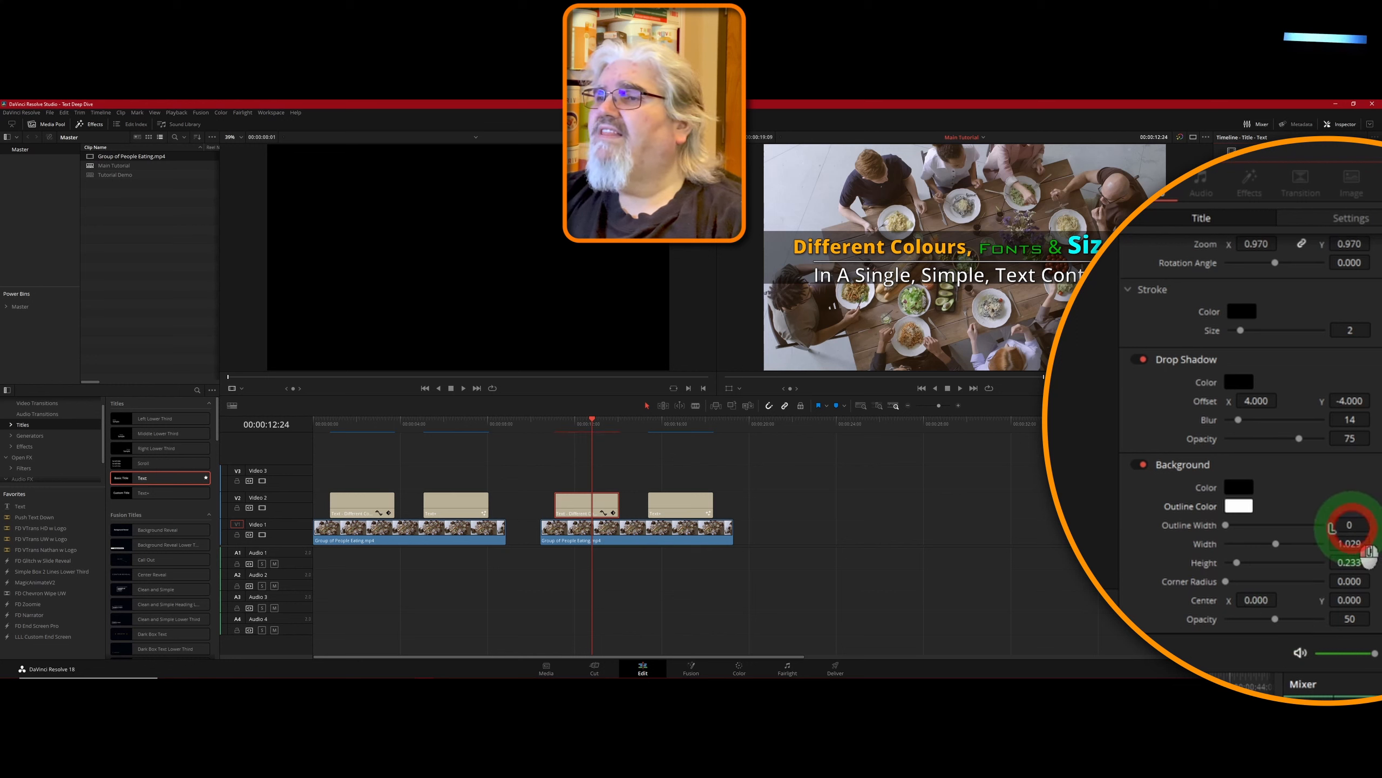
{"action": "left_click_drag", "start_coordinate": [1332, 527], "coordinate": [1320, 534]}
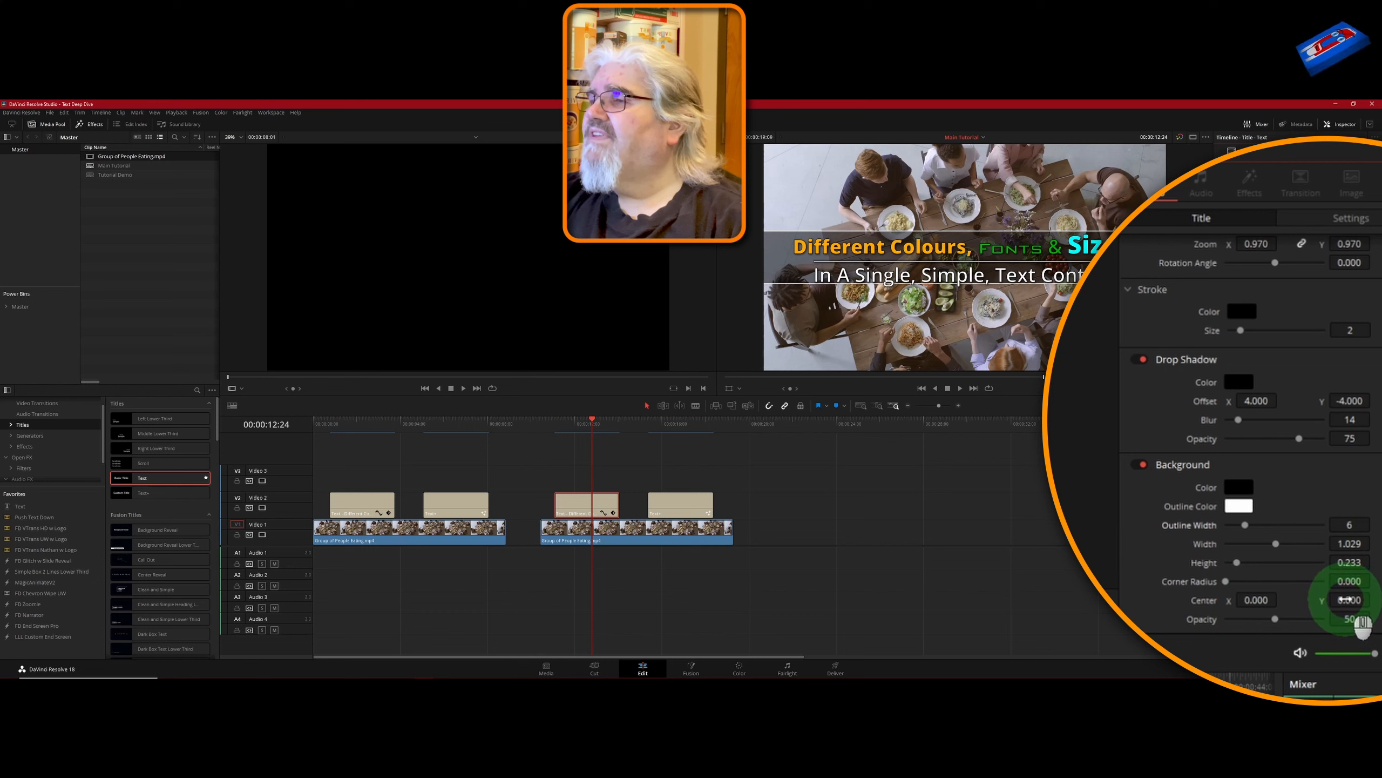
- Set the title background's center Y to -17, its height to 0.257 and its opacity to 50
{"action": "mouse_move", "coordinate": [1346, 599]}
{"action": "left_mouse_down"}
{"action": "mouse_move", "coordinate": [1311, 601]}
{"action": "mouse_move", "coordinate": [1333, 605]}
{"action": "left_mouse_up"}
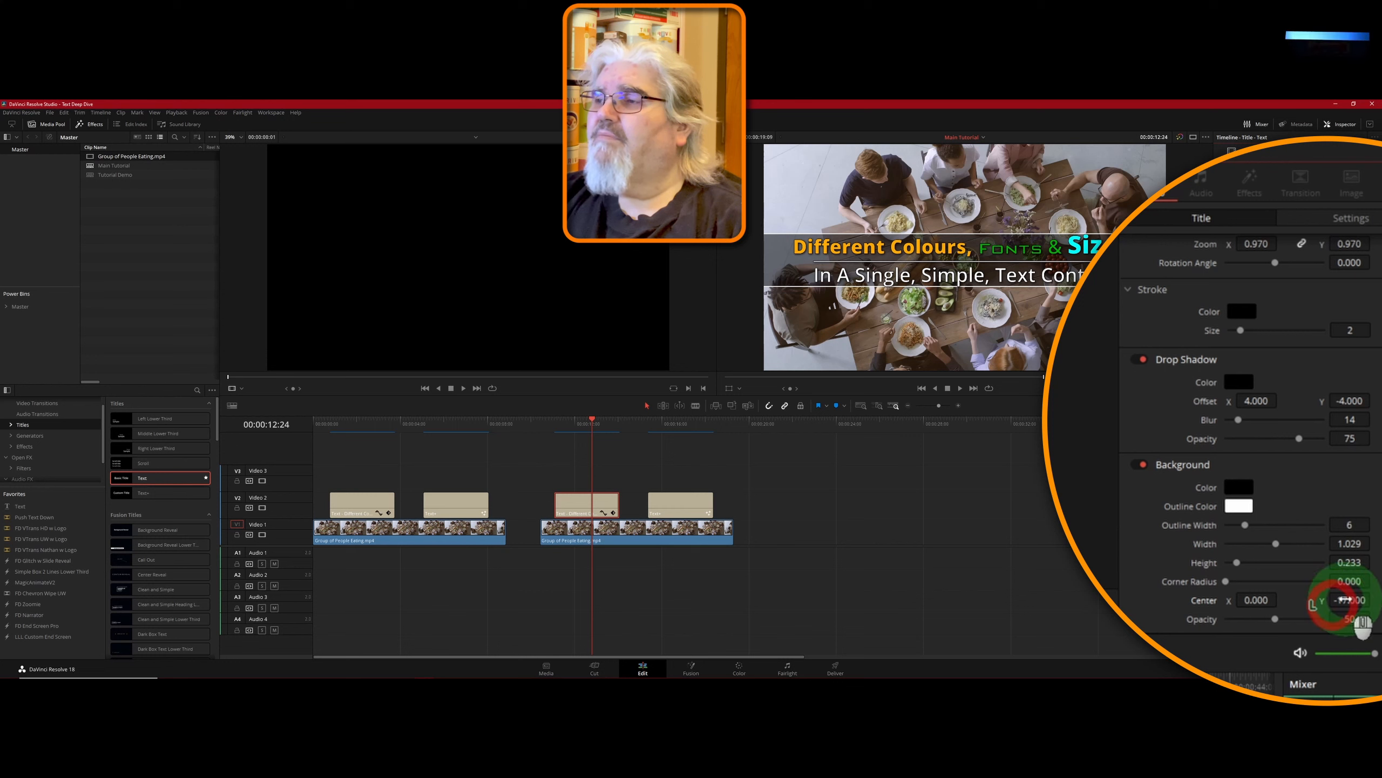
{"action": "left_click_drag", "start_coordinate": [1352, 558], "coordinate": [1350, 568]}
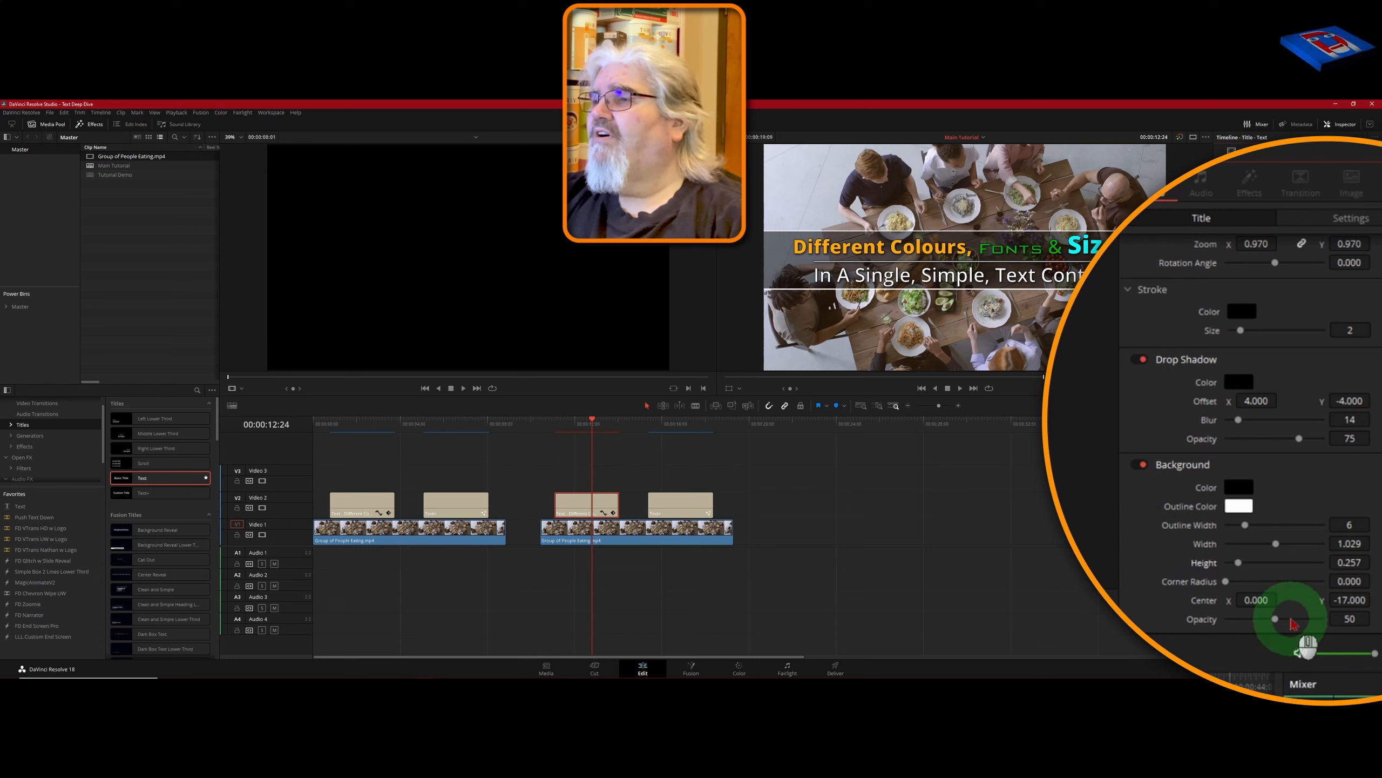
{"action": "mouse_move", "coordinate": [1276, 622]}
{"action": "left_mouse_down"}
{"action": "mouse_move", "coordinate": [1247, 621]}
{"action": "mouse_move", "coordinate": [1316, 634]}
{"action": "mouse_move", "coordinate": [1275, 632]}
{"action": "left_mouse_up"}
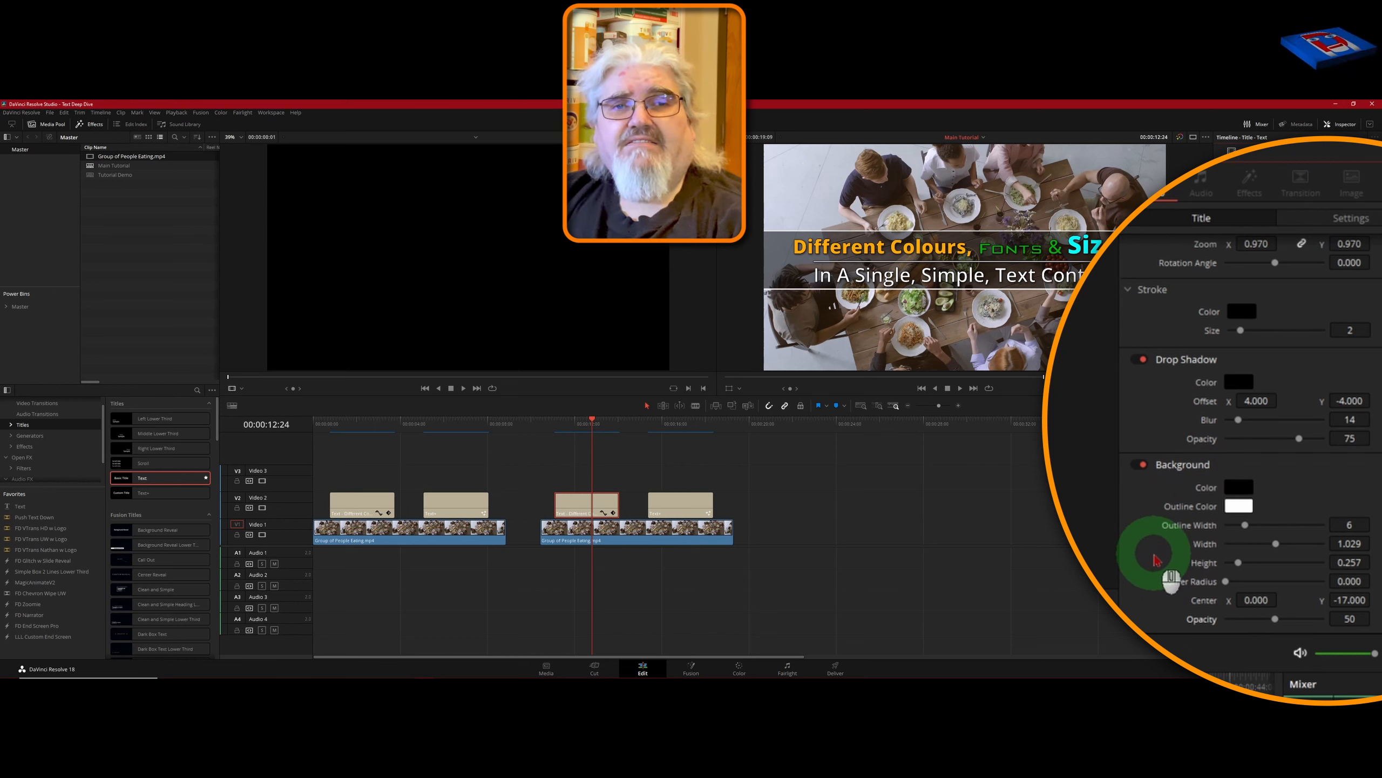
- Move to the "Text+ Magic with TABS" title, select the word "Magic" and set the text size to 0.08
{"action": "left_click", "coordinate": [685, 426]}
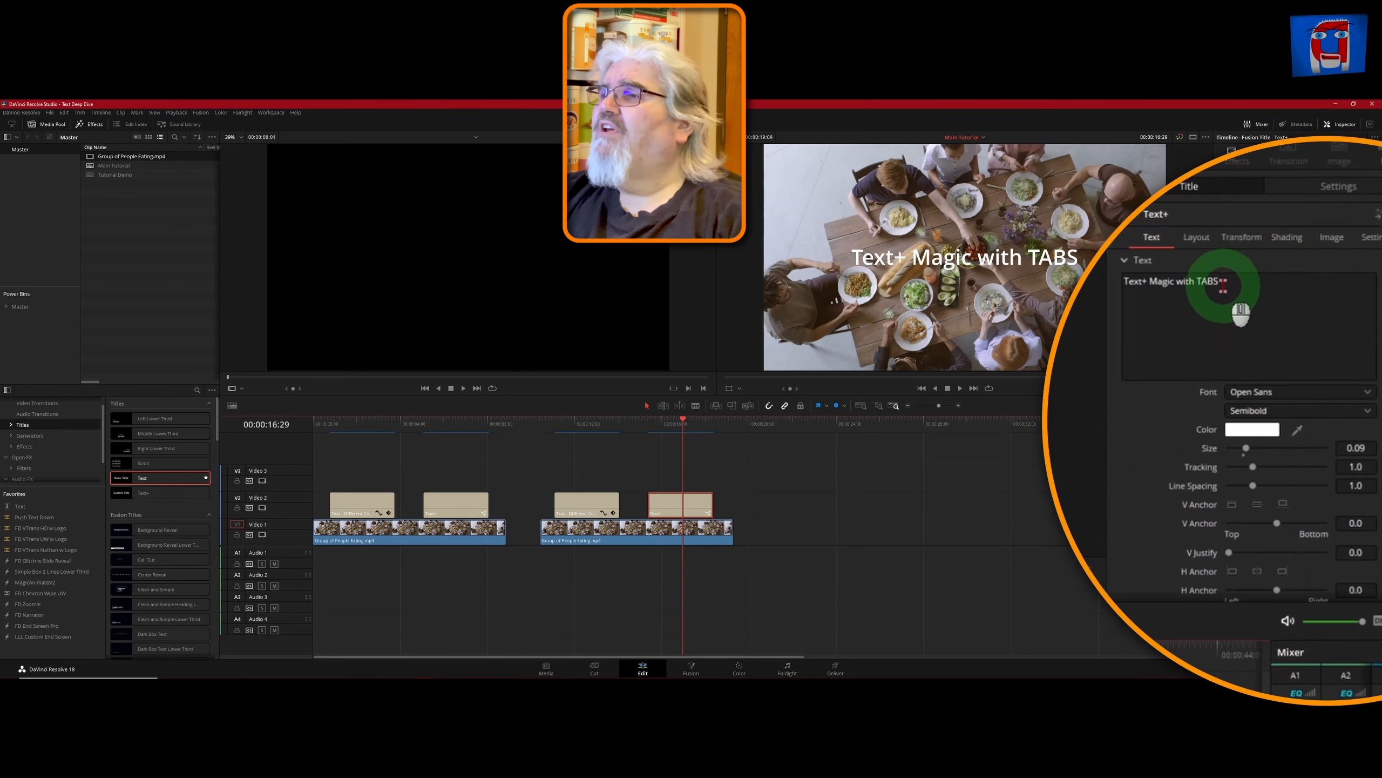
{"action": "left_click", "coordinate": [1175, 282]}
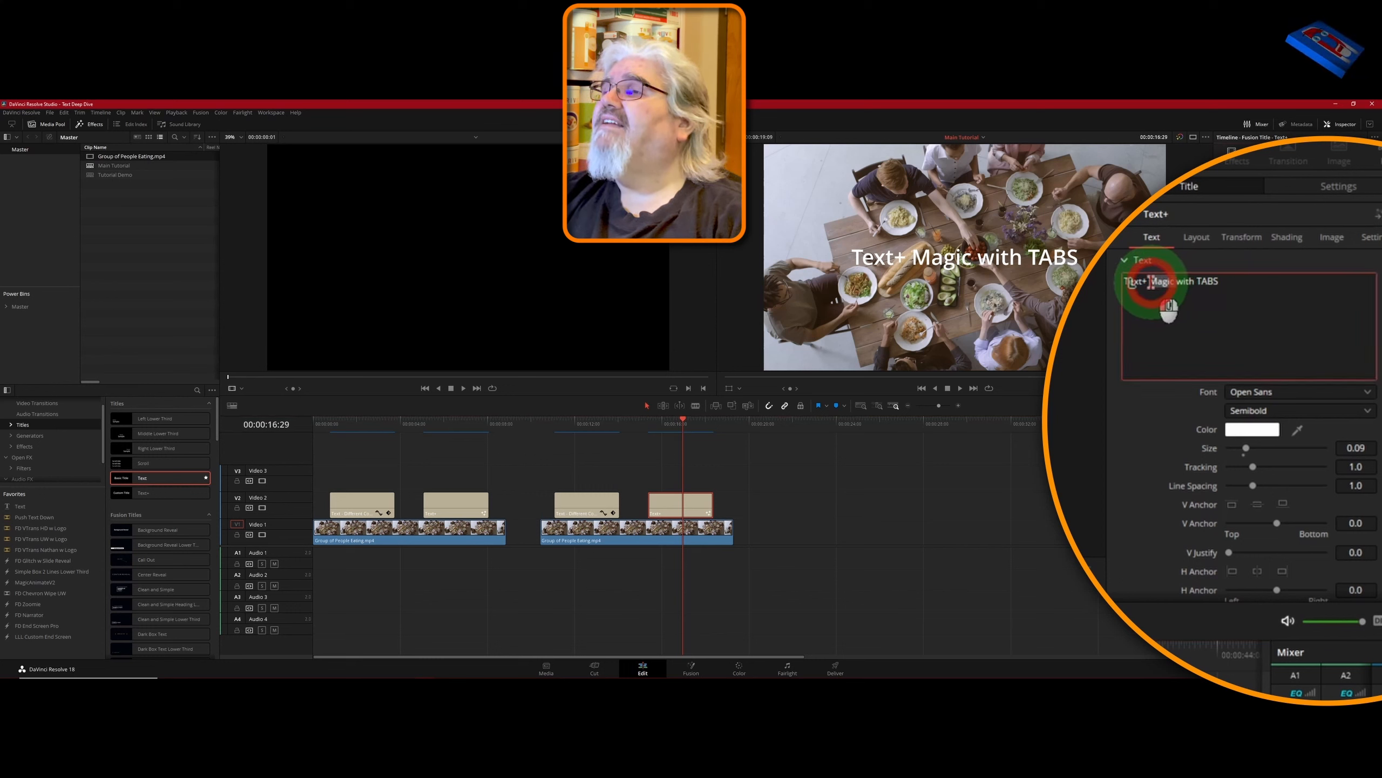
{"action": "double_click", "coordinate": [1152, 282]}
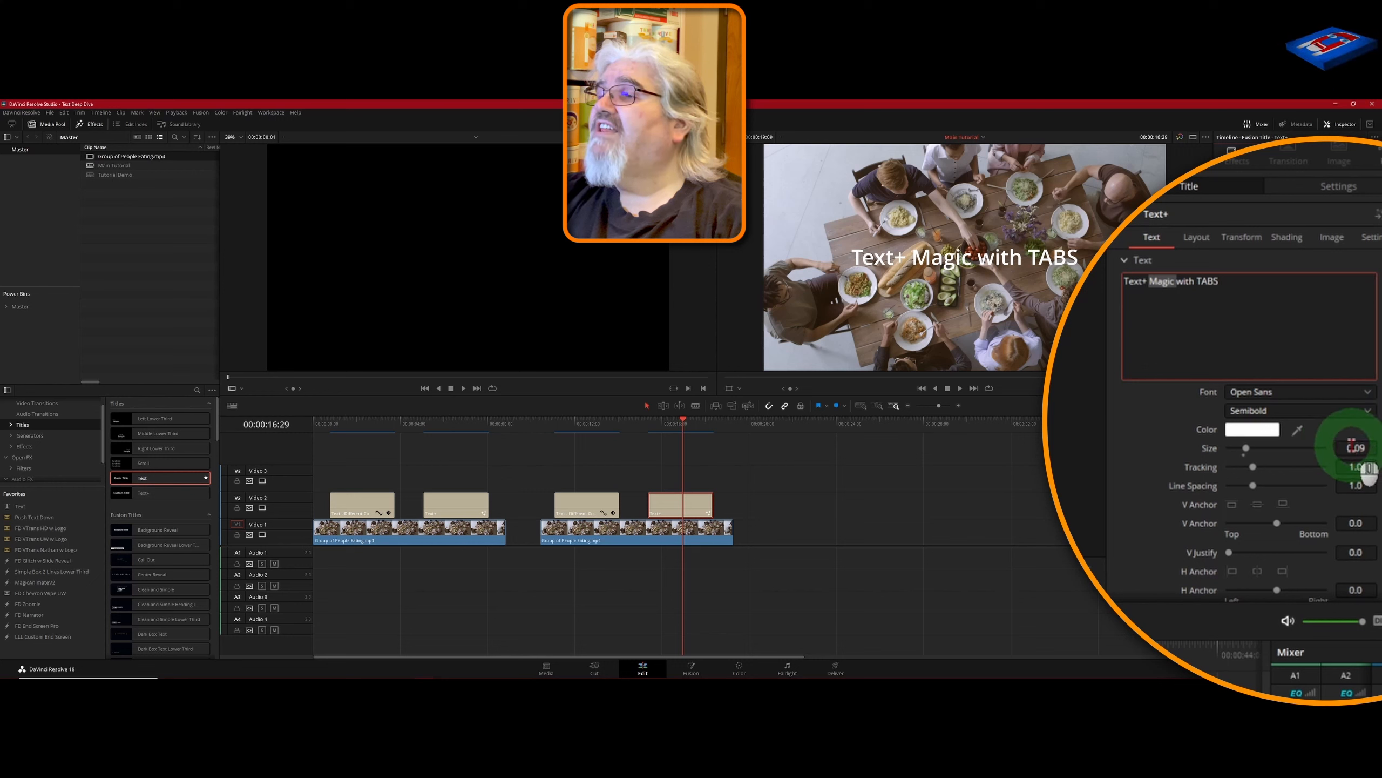
{"action": "left_click_drag", "start_coordinate": [1355, 447], "coordinate": [676, 319]}
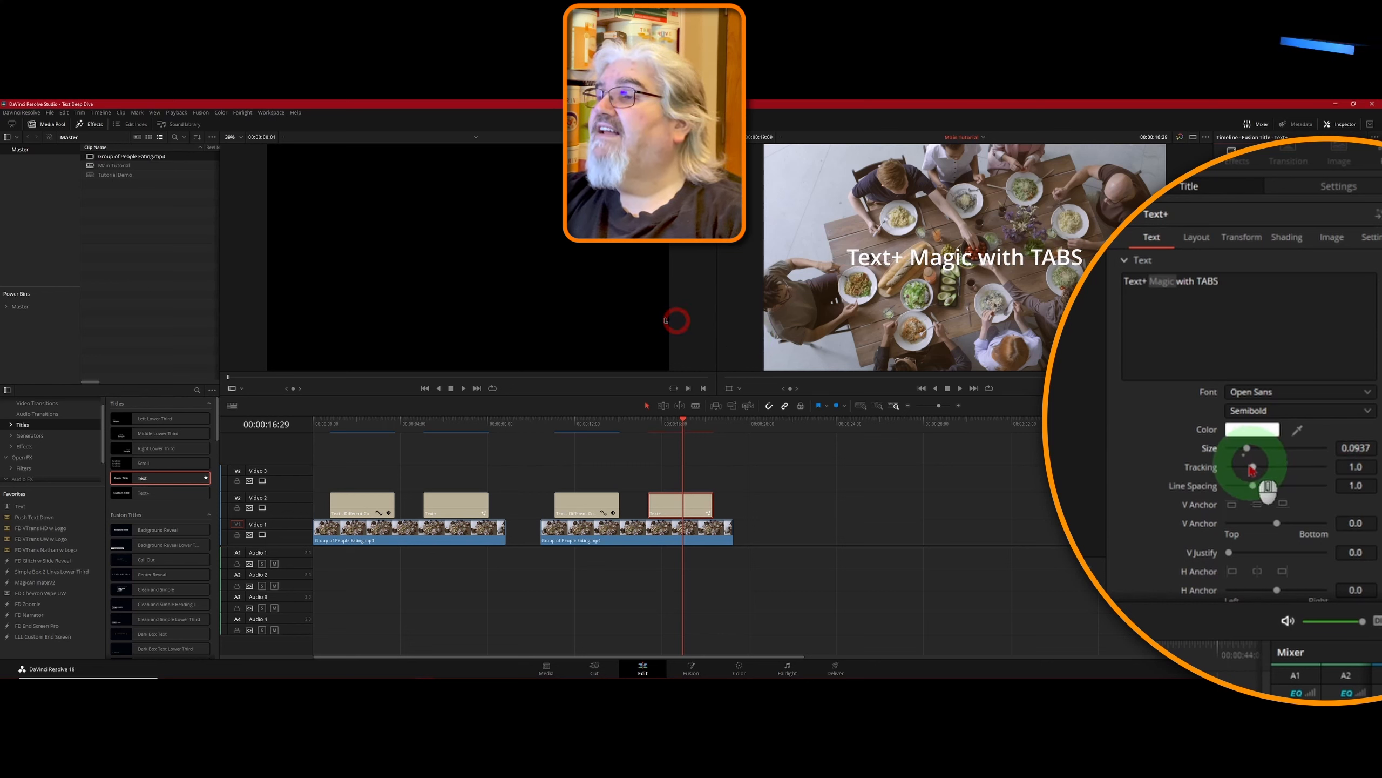
{"action": "left_click", "coordinate": [1244, 455]}
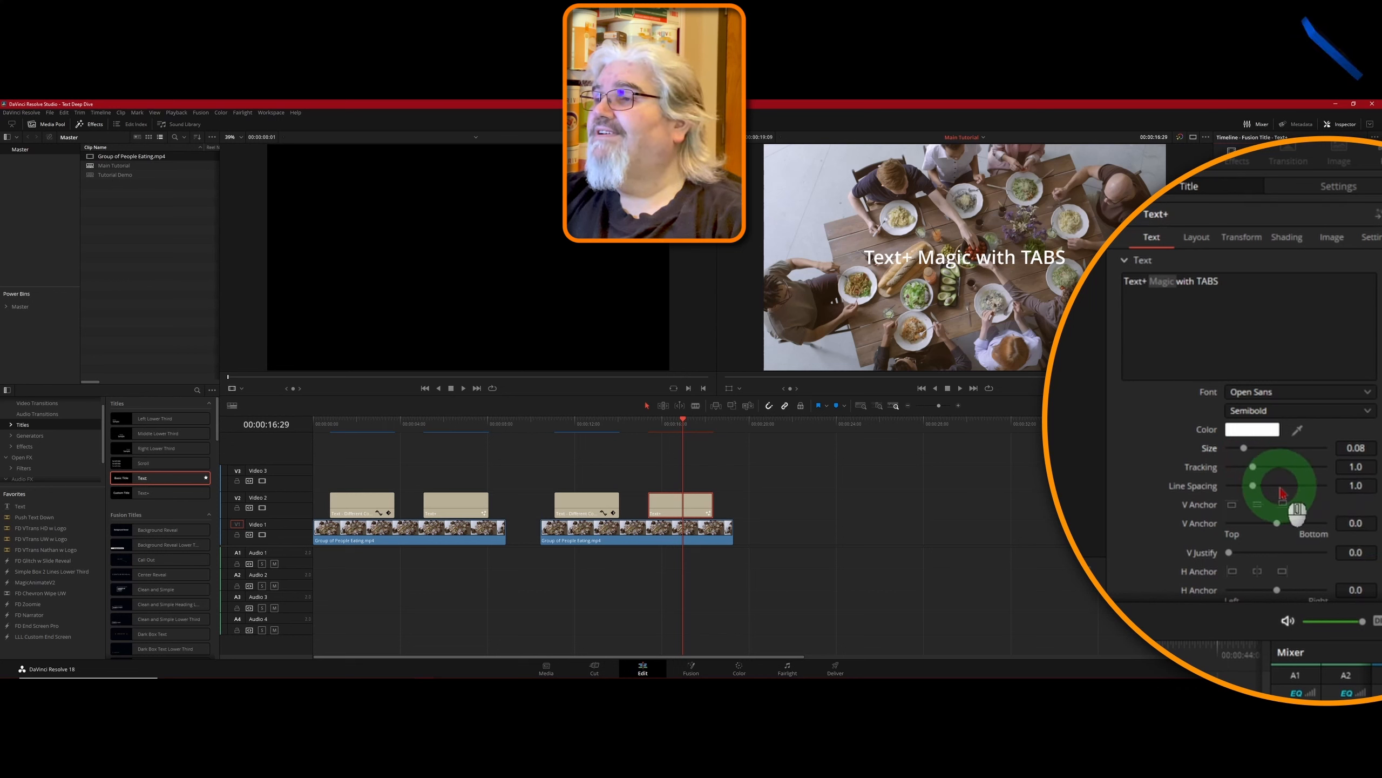
- Try red on the Text+ title and settle on the saved custom orange as its text colour
{"action": "left_click", "coordinate": [1249, 434]}
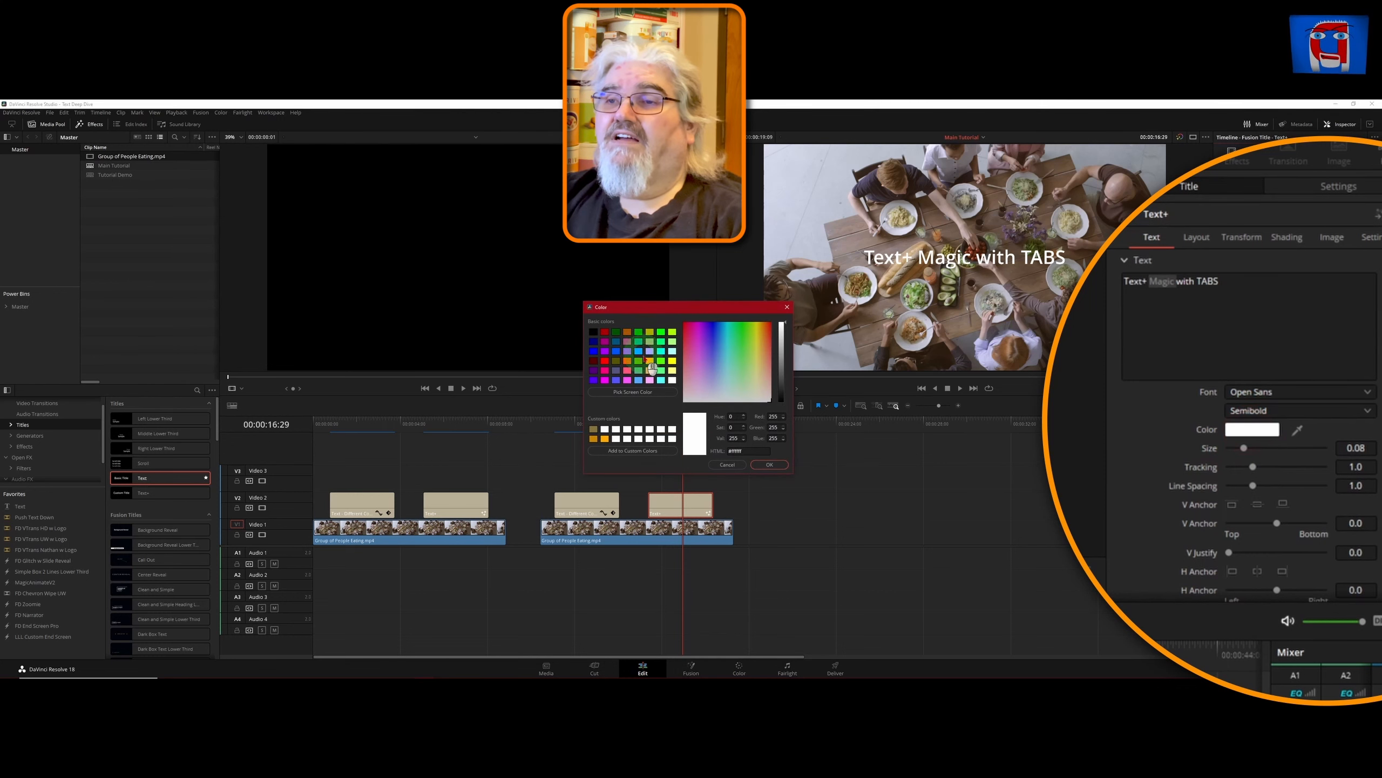
{"action": "left_click", "coordinate": [605, 332]}
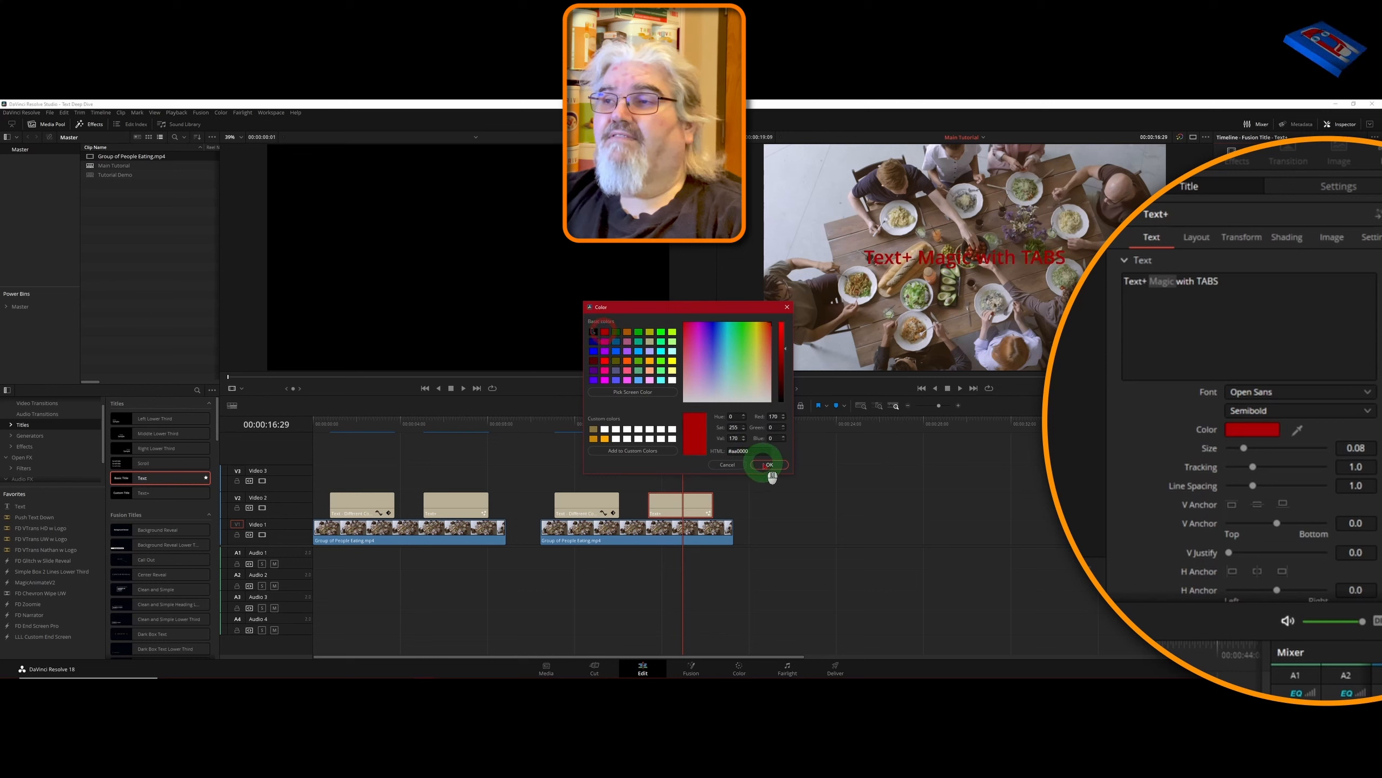
{"action": "left_click", "coordinate": [606, 439]}
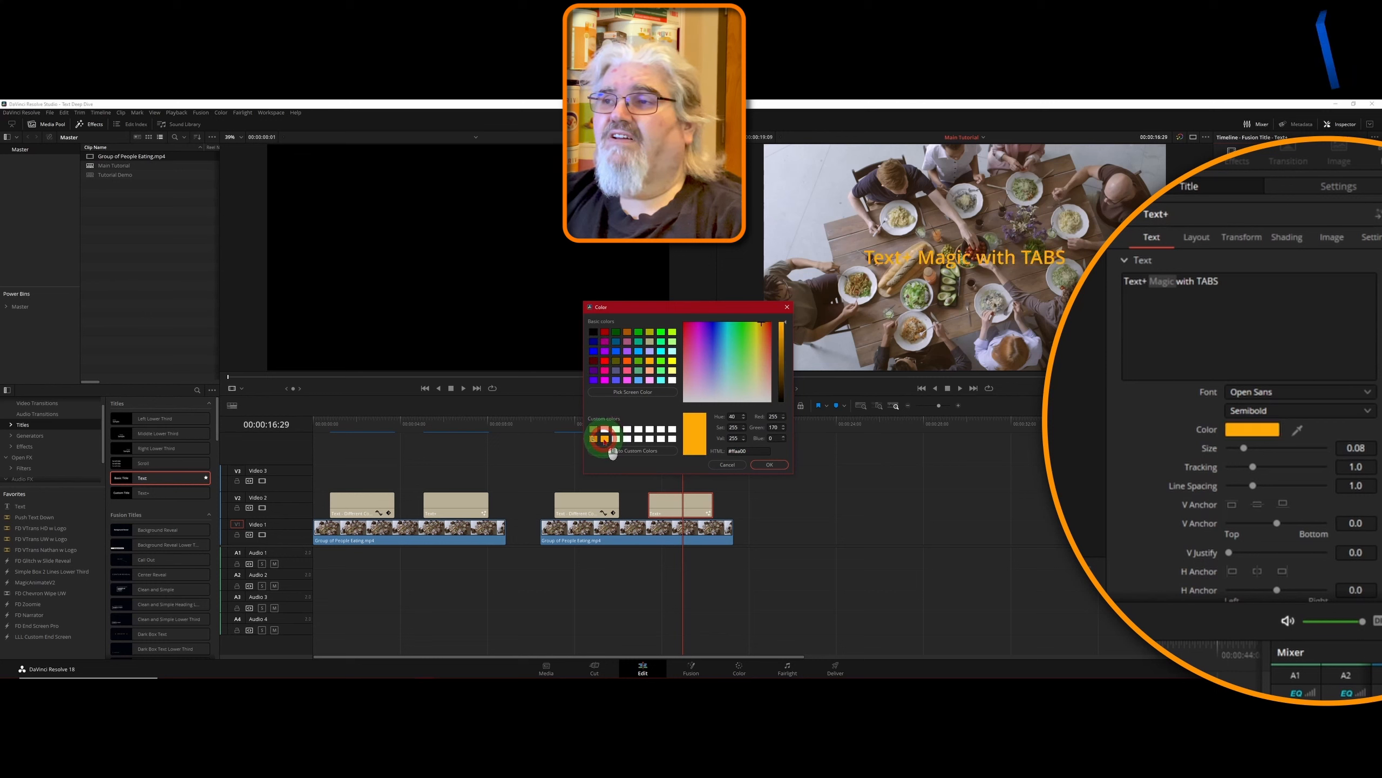
{"action": "left_click", "coordinate": [767, 464]}
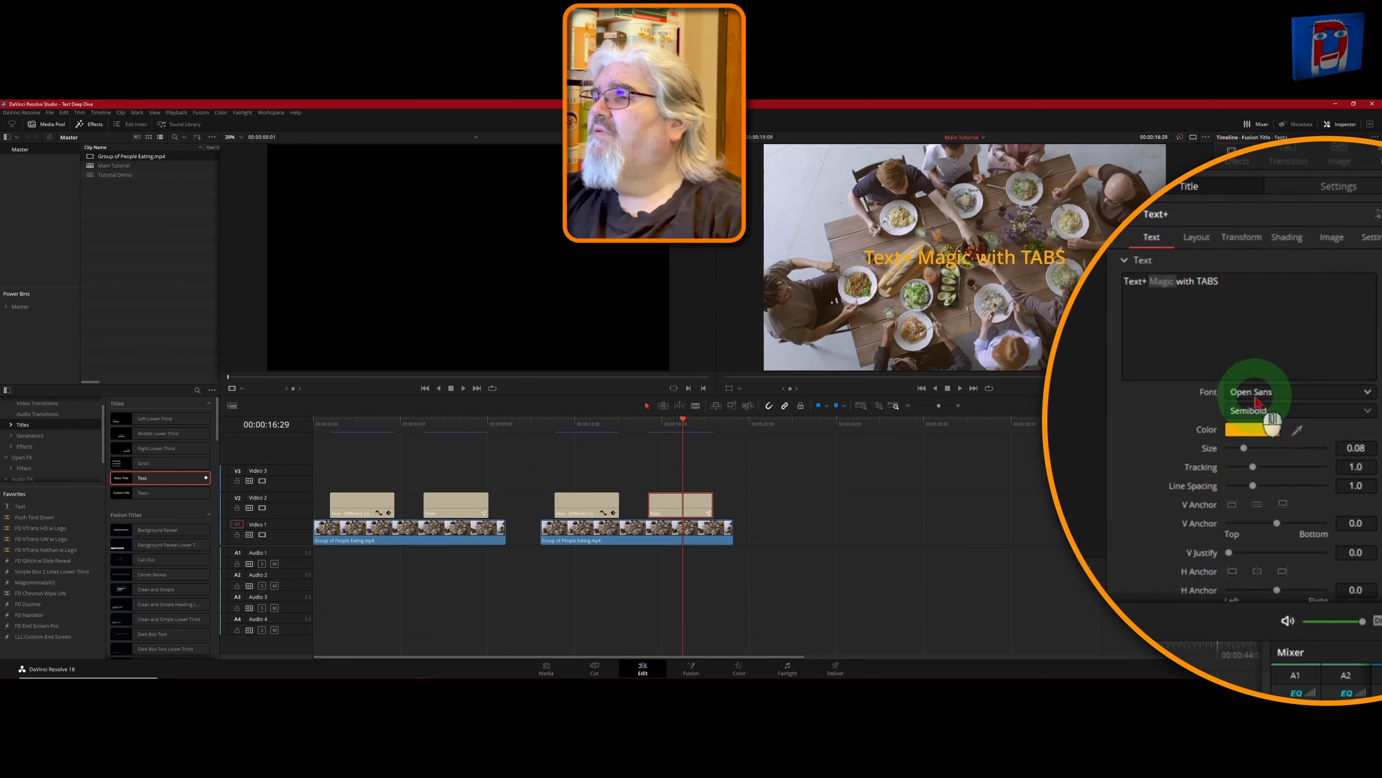
- Set the Text+ title's Open Sans font style to Extrabold
{"action": "left_click", "coordinate": [1362, 410]}
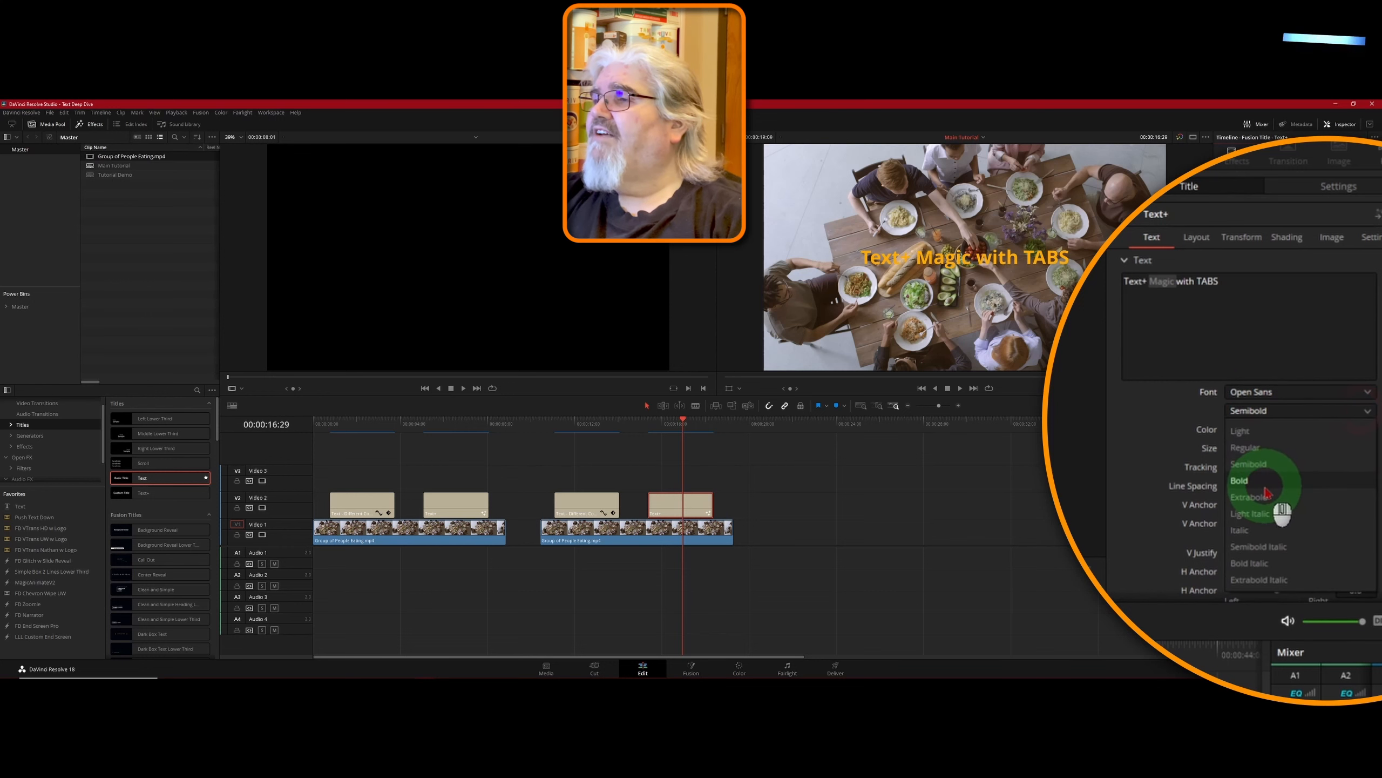
{"action": "left_click", "coordinate": [1270, 504]}
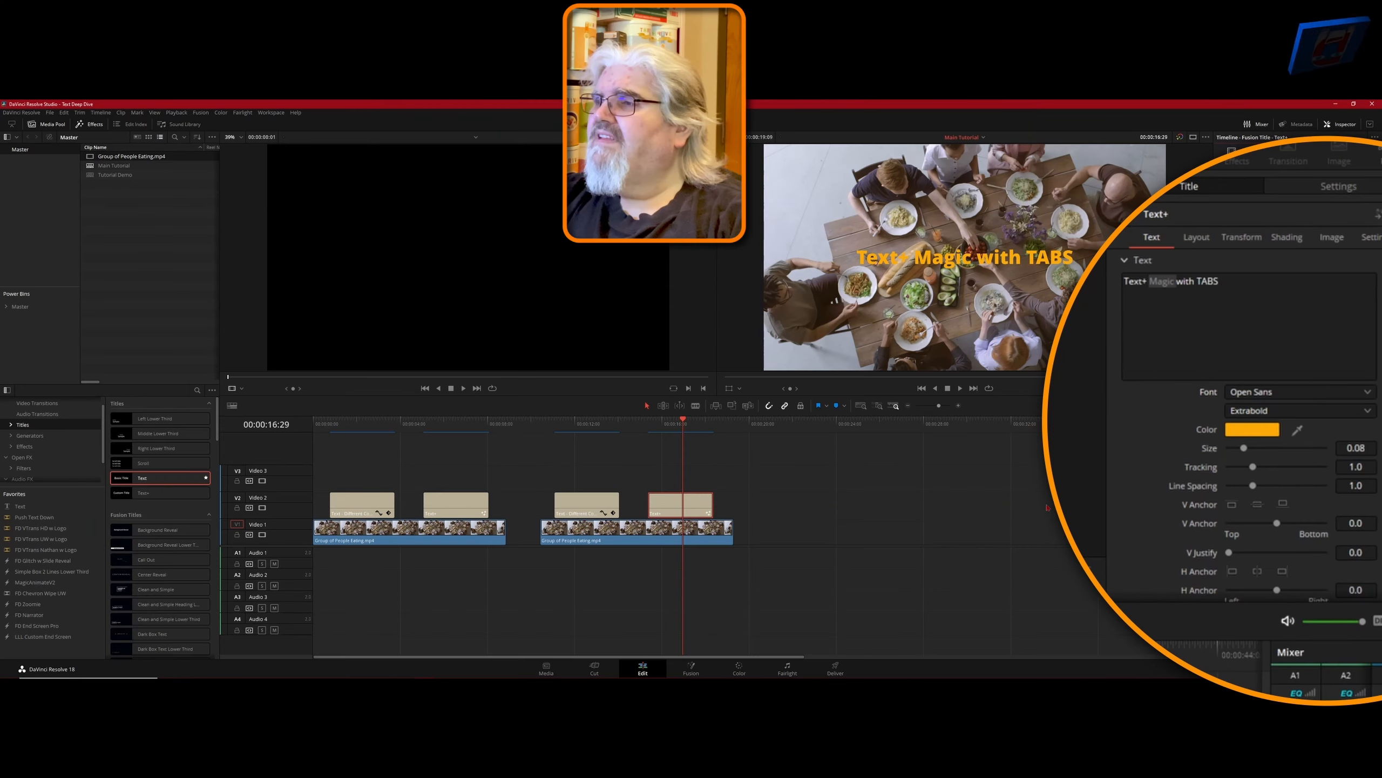
{"action": "left_click", "coordinate": [1159, 428]}
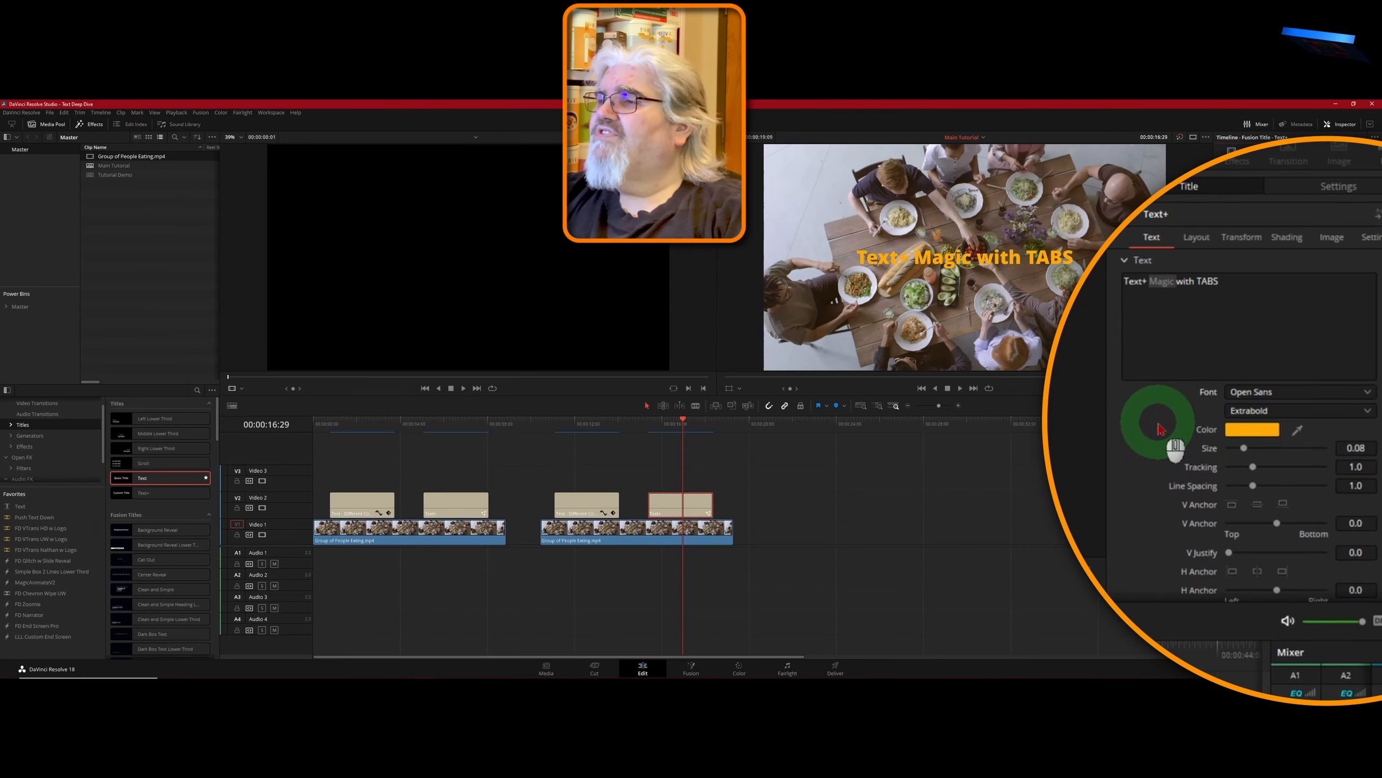
- Try shifting the Text+ title's vertical anchor and return it to 0.0
{"action": "scroll", "coordinate": [1158, 427], "scroll_direction": "down", "scroll_amount": 3}
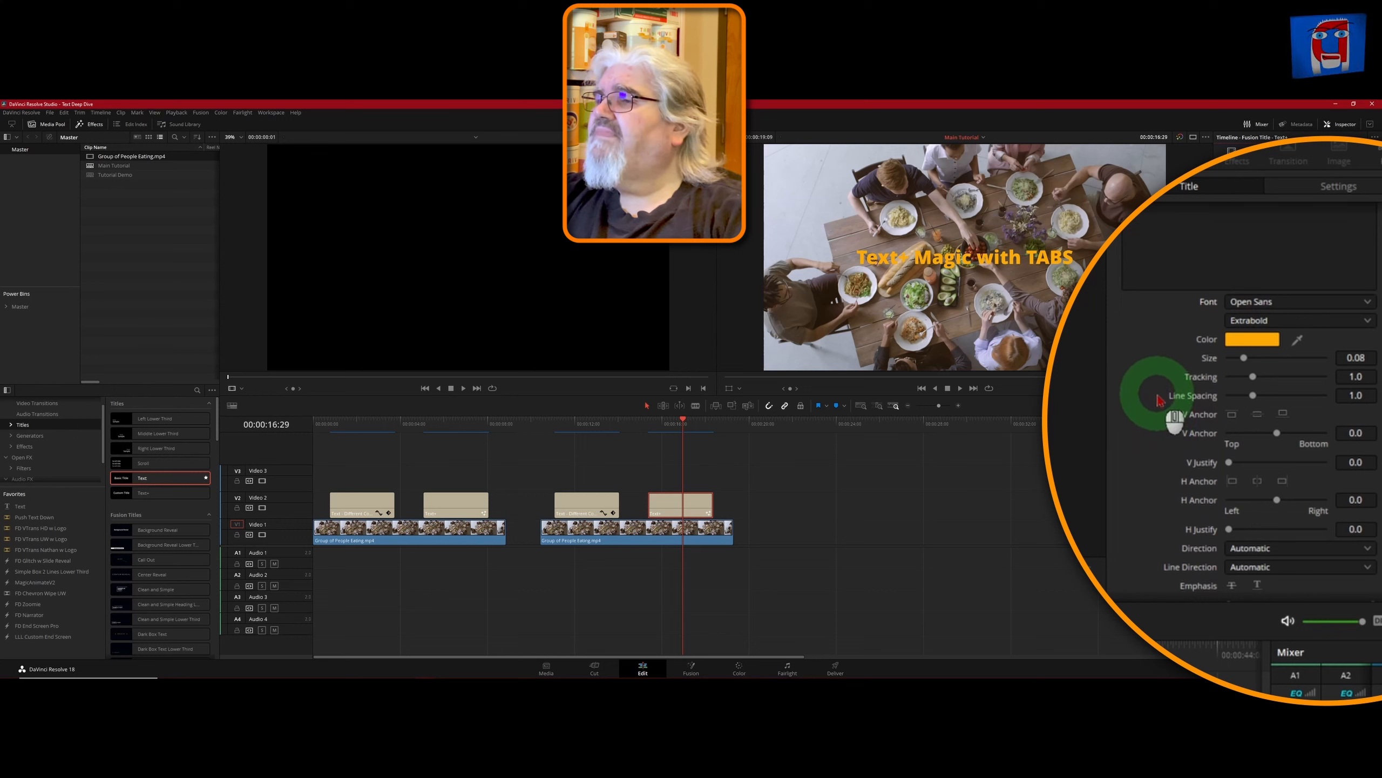
{"action": "scroll", "coordinate": [1158, 400], "scroll_direction": "down", "scroll_amount": 2}
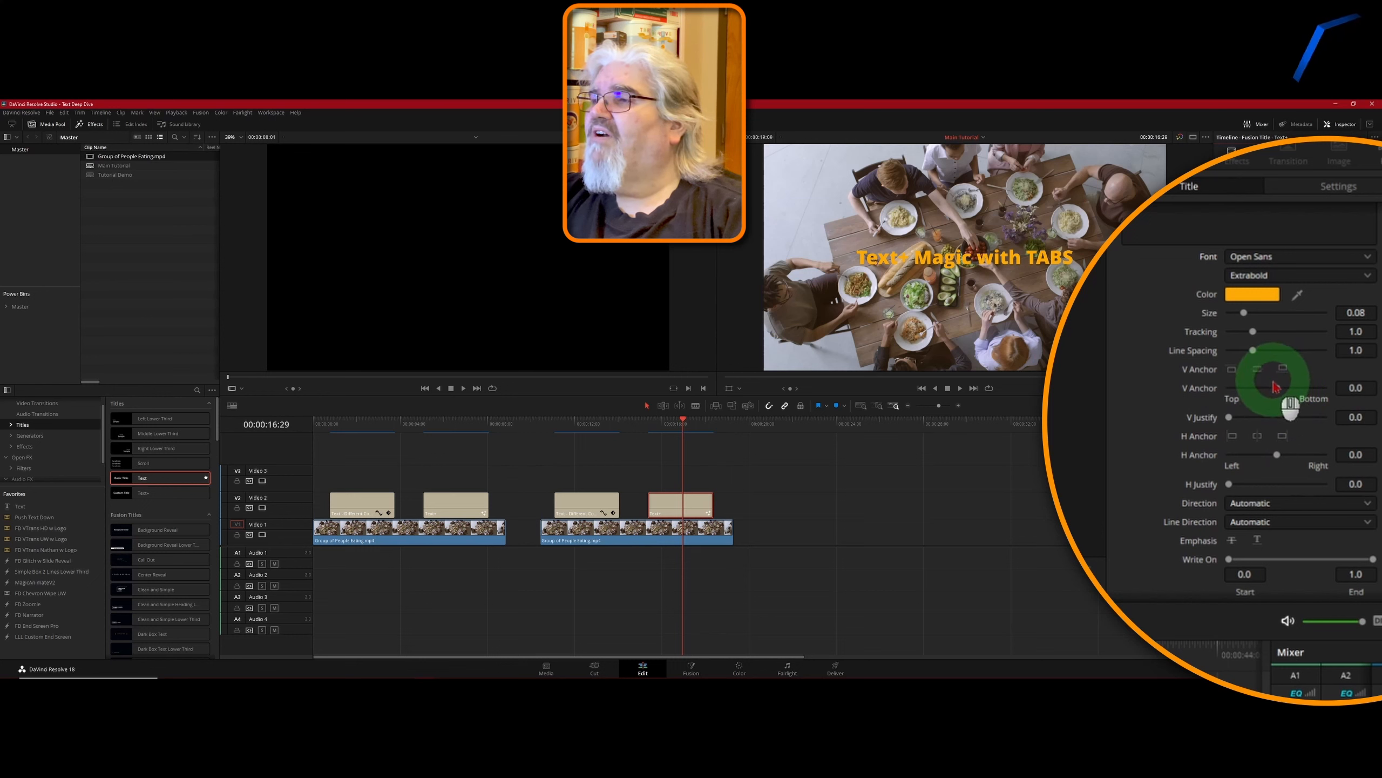
{"action": "mouse_move", "coordinate": [1277, 388]}
{"action": "left_mouse_down"}
{"action": "mouse_move", "coordinate": [1220, 392]}
{"action": "mouse_move", "coordinate": [1329, 393]}
{"action": "mouse_move", "coordinate": [1271, 393]}
{"action": "left_mouse_up"}
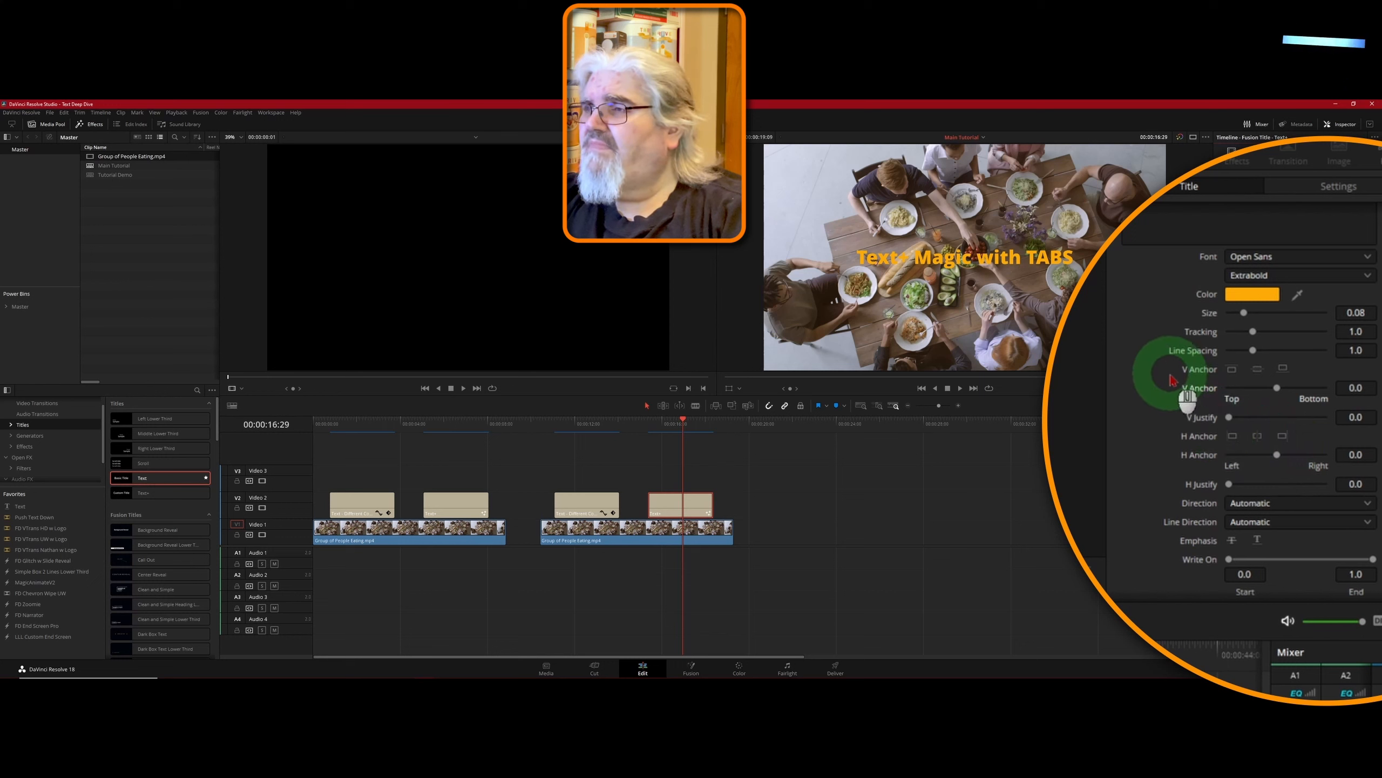
{"action": "scroll", "coordinate": [1171, 379], "scroll_direction": "down", "scroll_amount": 2}
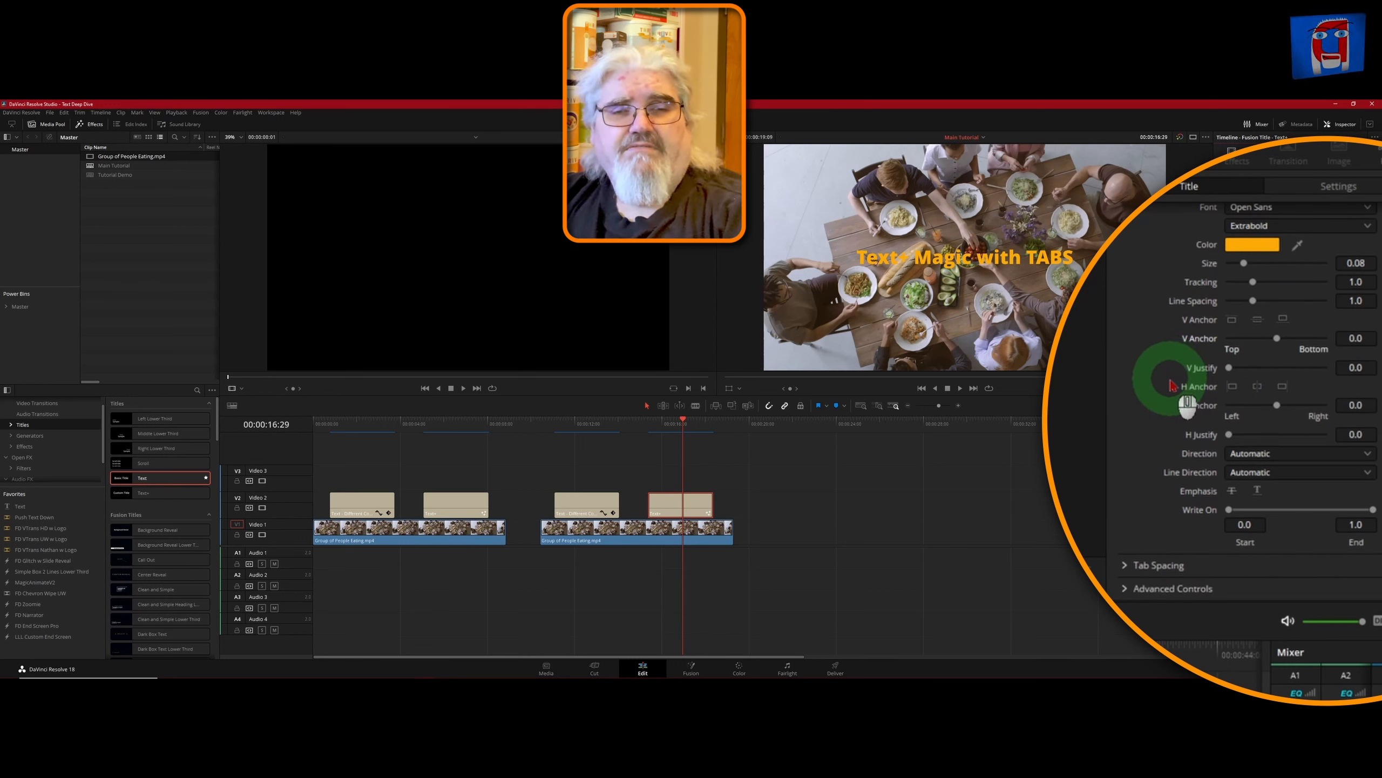
- In the Text+ layout settings, set Center to X 0.503 and Y 0.465, and Center Z to -0.1
{"action": "scroll", "coordinate": [1171, 385], "scroll_direction": "up", "scroll_amount": 5}
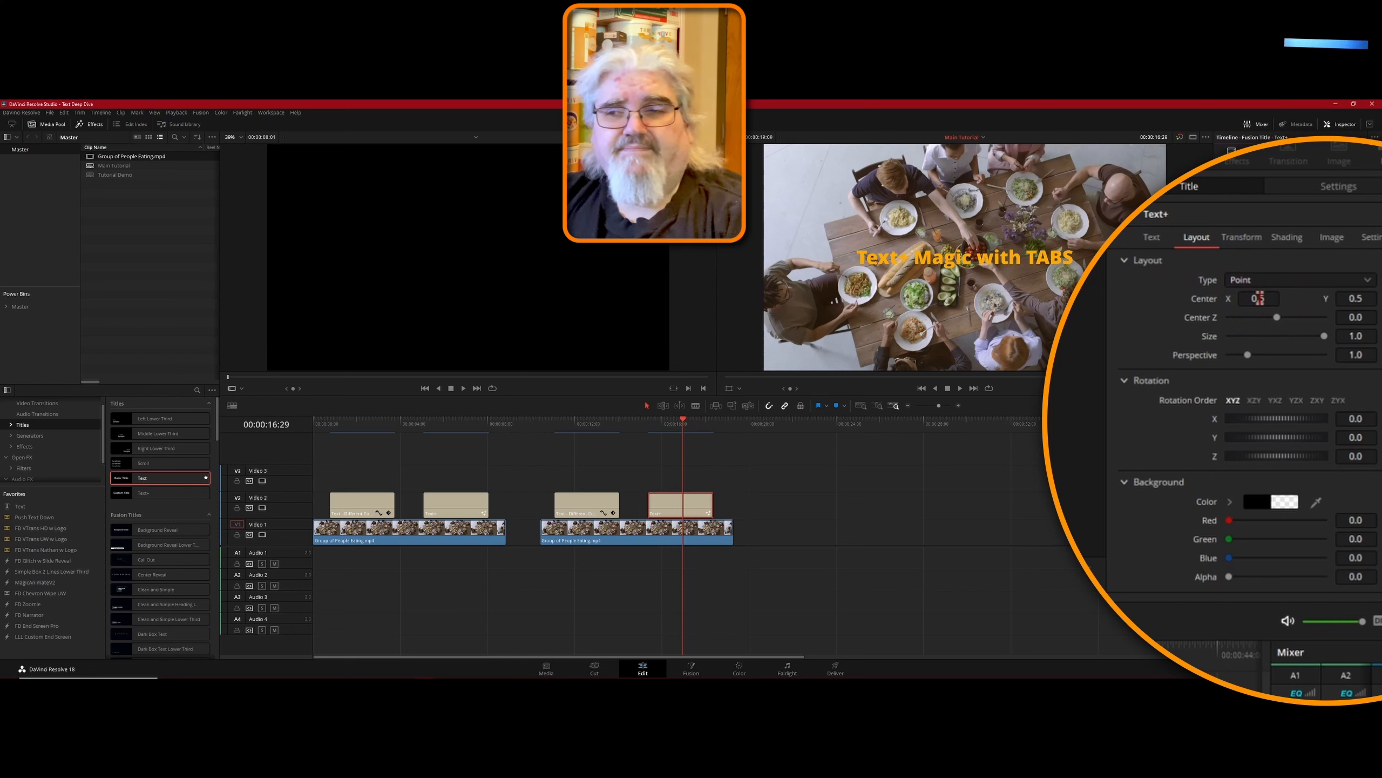
{"action": "mouse_move", "coordinate": [1260, 298]}
{"action": "left_mouse_down"}
{"action": "mouse_move", "coordinate": [1220, 310]}
{"action": "mouse_move", "coordinate": [1271, 310]}
{"action": "mouse_move", "coordinate": [1238, 310]}
{"action": "left_mouse_up"}
{"action": "left_click_drag", "start_coordinate": [1356, 299], "coordinate": [649, 252]}
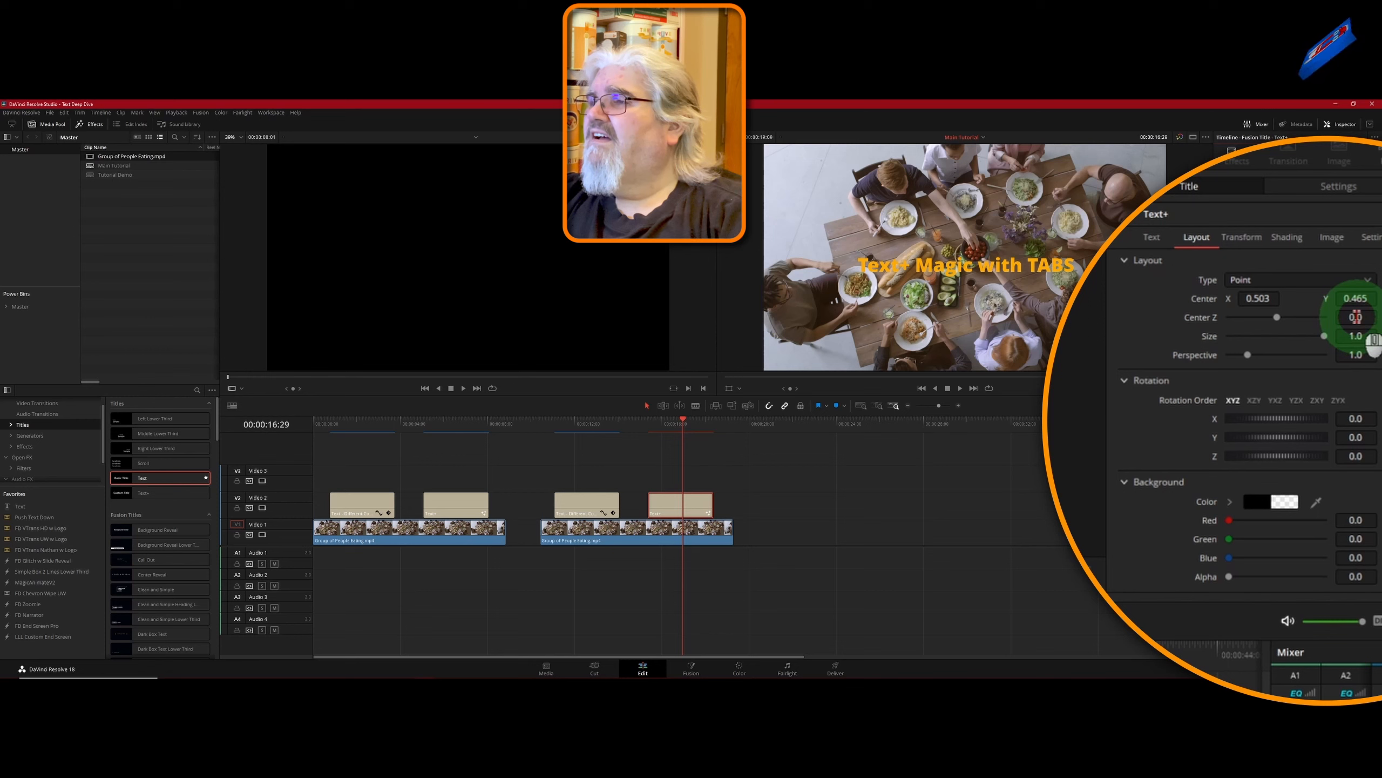
{"action": "left_click_drag", "start_coordinate": [1358, 318], "coordinate": [866, 300]}
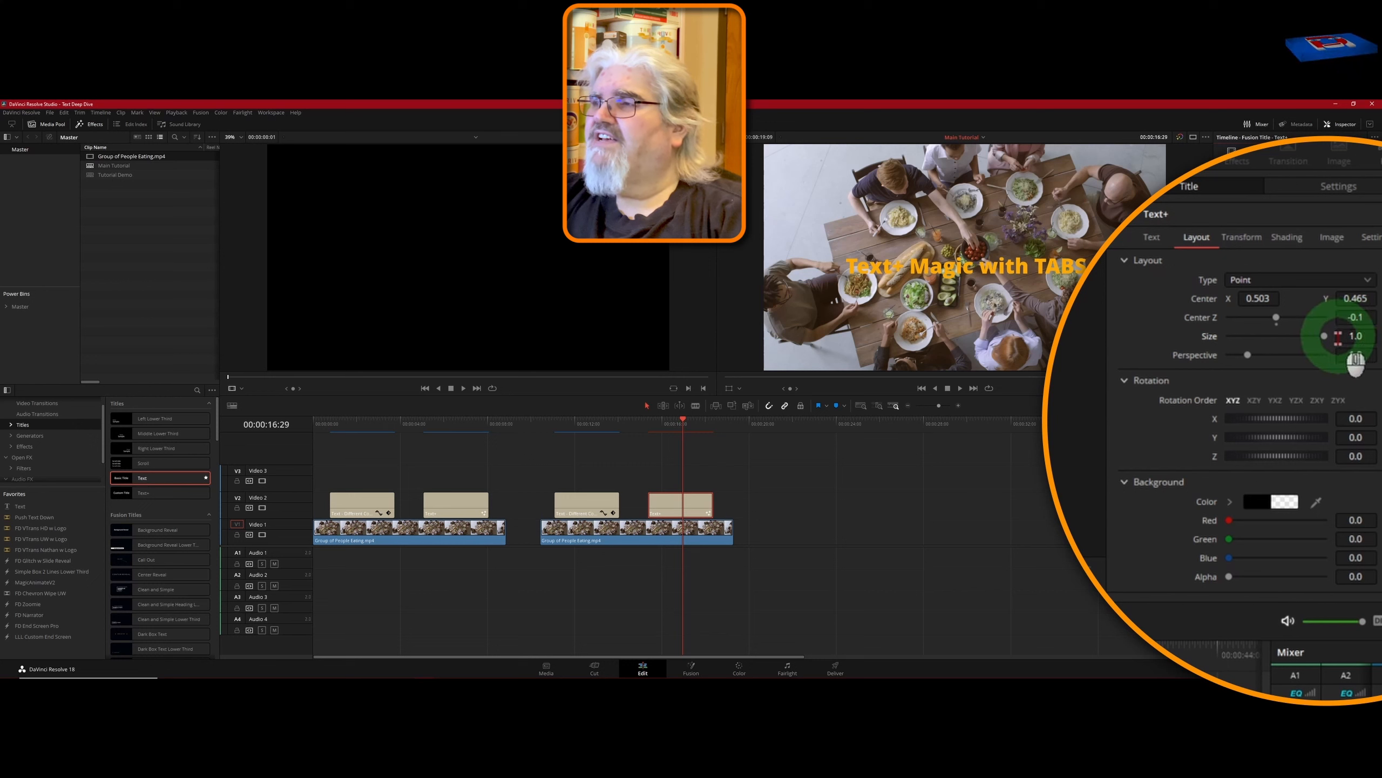
- Set the Text+ layout size to 2.0 and its perspective to 0.0
{"action": "left_click", "coordinate": [1359, 333]}
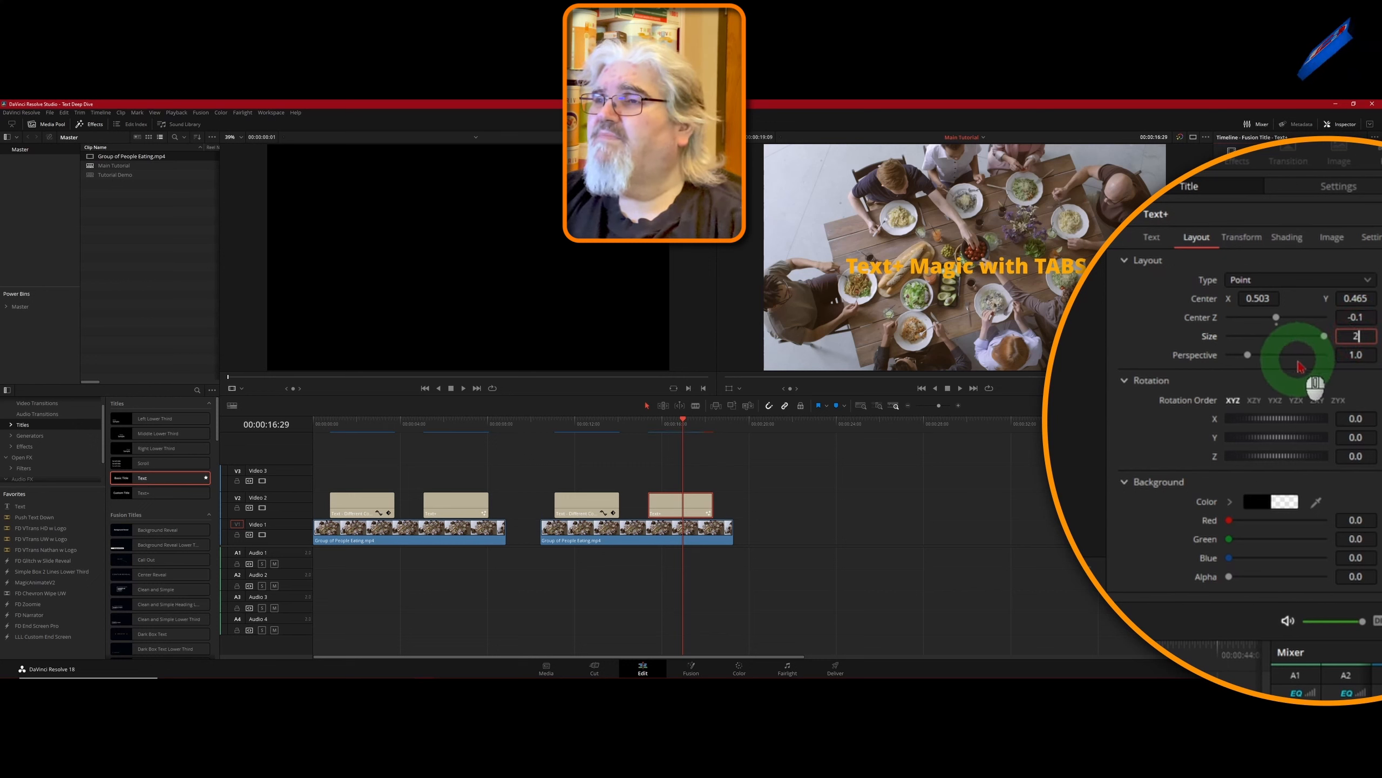
{"action": "key", "text": "Tab"}
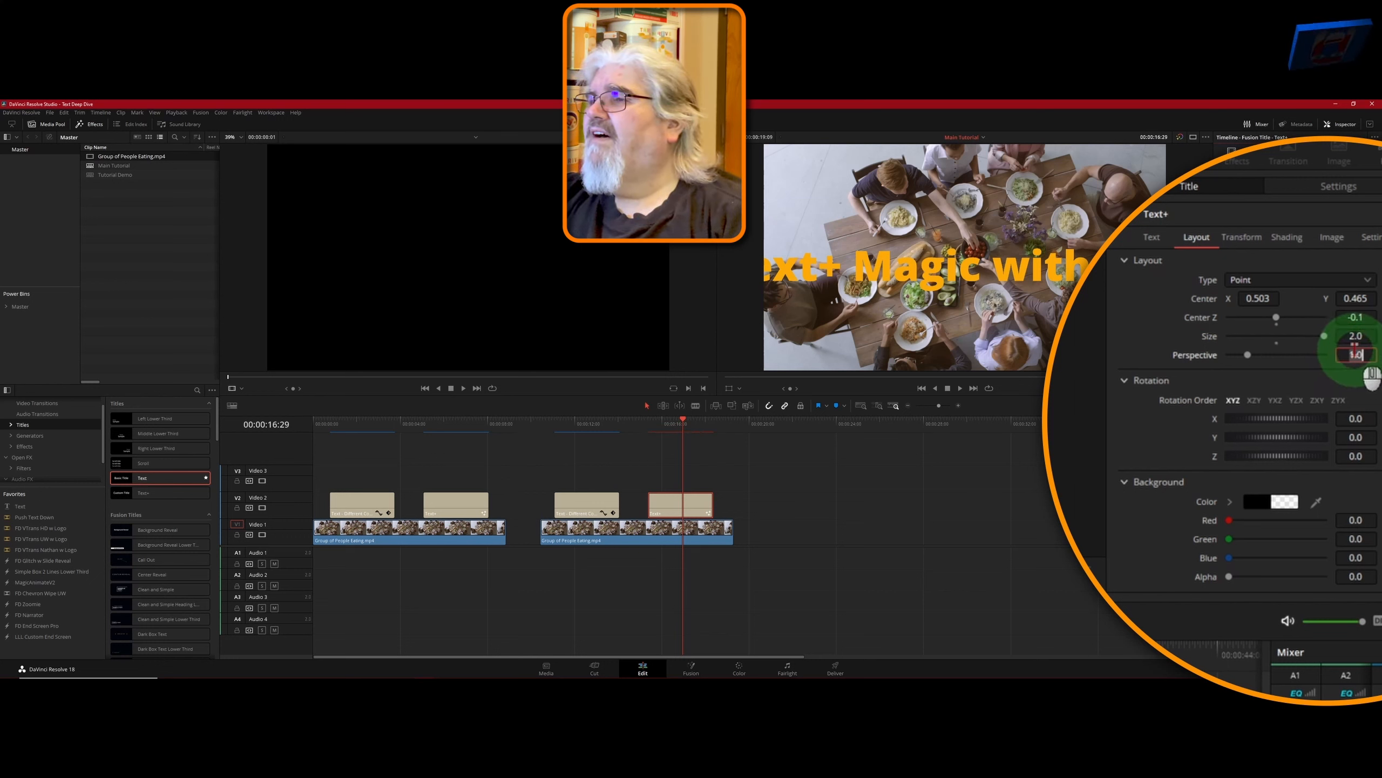
{"action": "left_click_drag", "start_coordinate": [1372, 360], "coordinate": [1213, 380]}
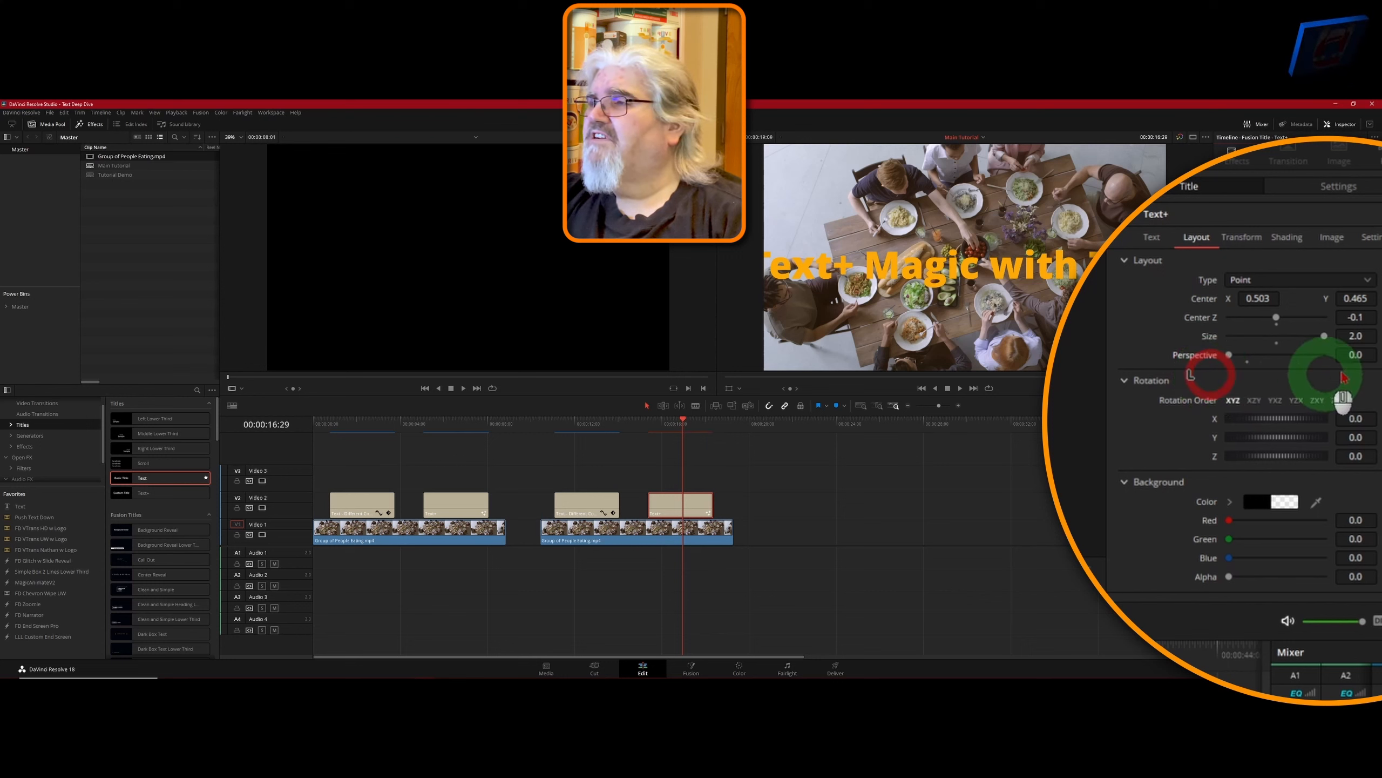
- Return both the size and the perspective in the Text+ layout settings to 1.0
{"action": "left_click_drag", "start_coordinate": [1275, 347], "coordinate": [1278, 353]}
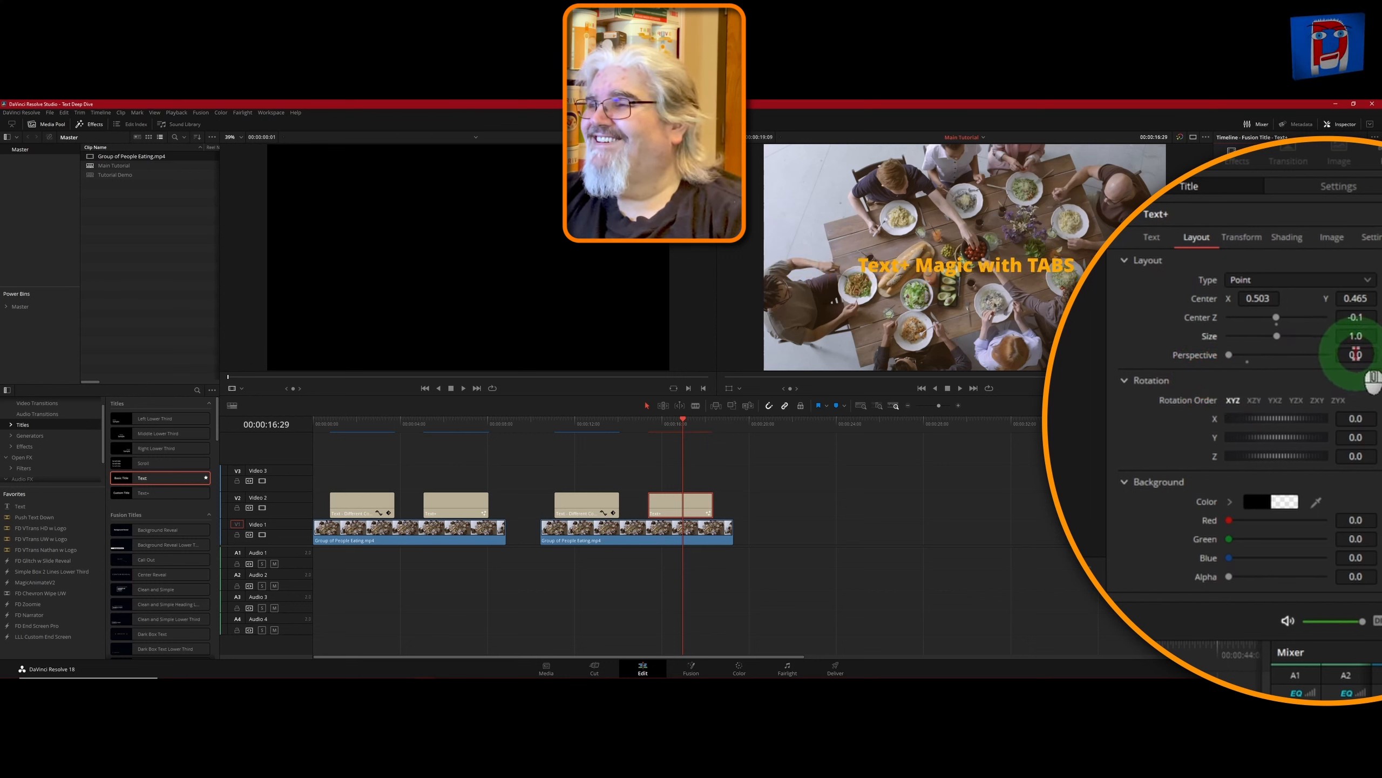
{"action": "left_click", "coordinate": [1249, 362]}
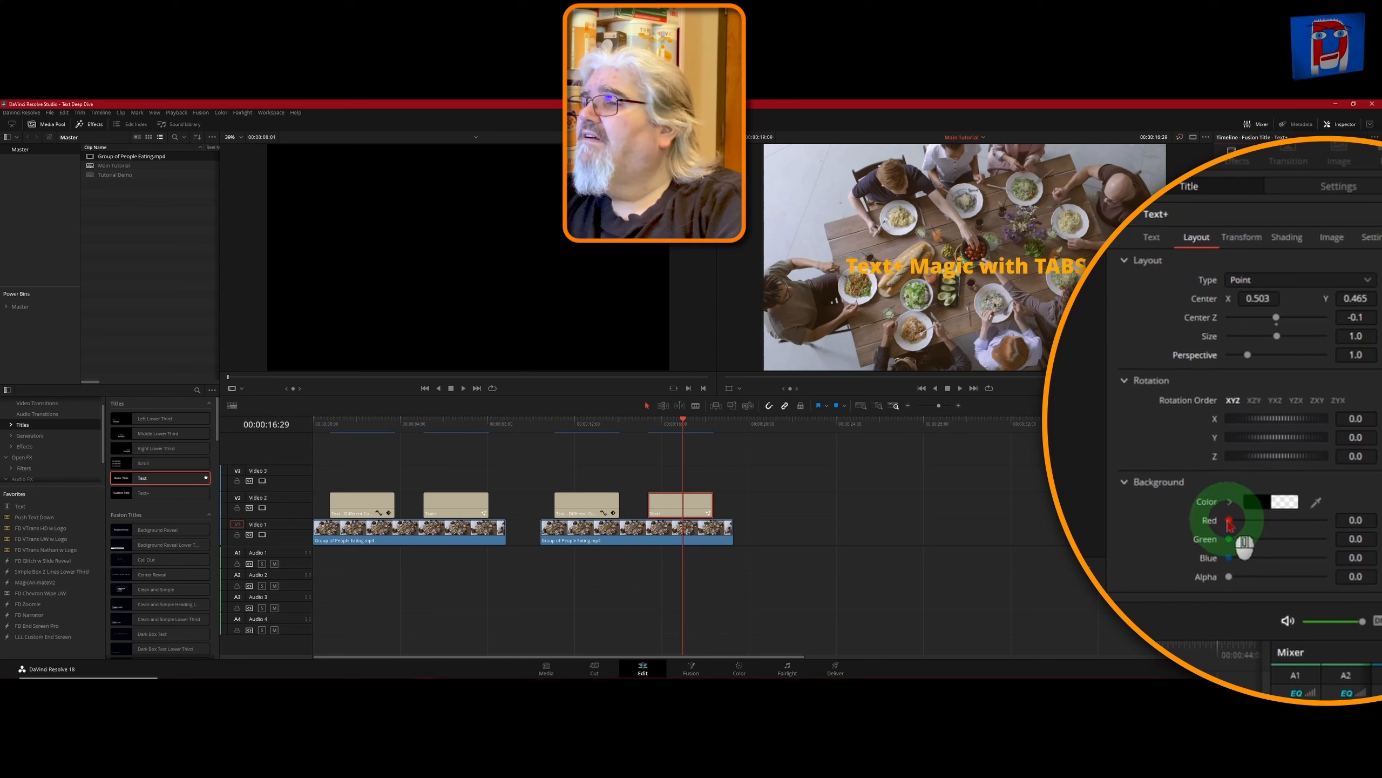
- Raise the Red, Green and Blue values of the Text+ layout background to 1.0
{"action": "left_click_drag", "start_coordinate": [1229, 522], "coordinate": [1328, 539]}
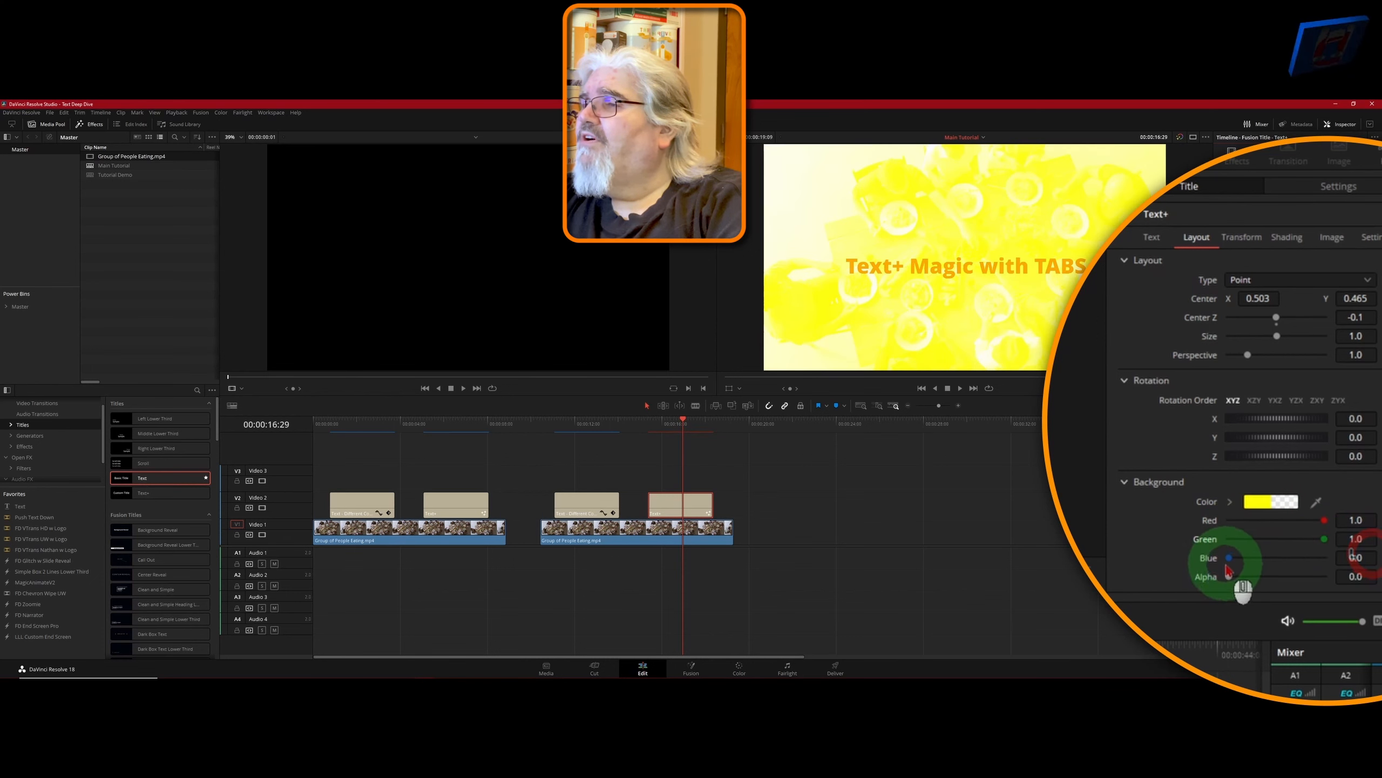
{"action": "left_click_drag", "start_coordinate": [1229, 559], "coordinate": [1356, 567]}
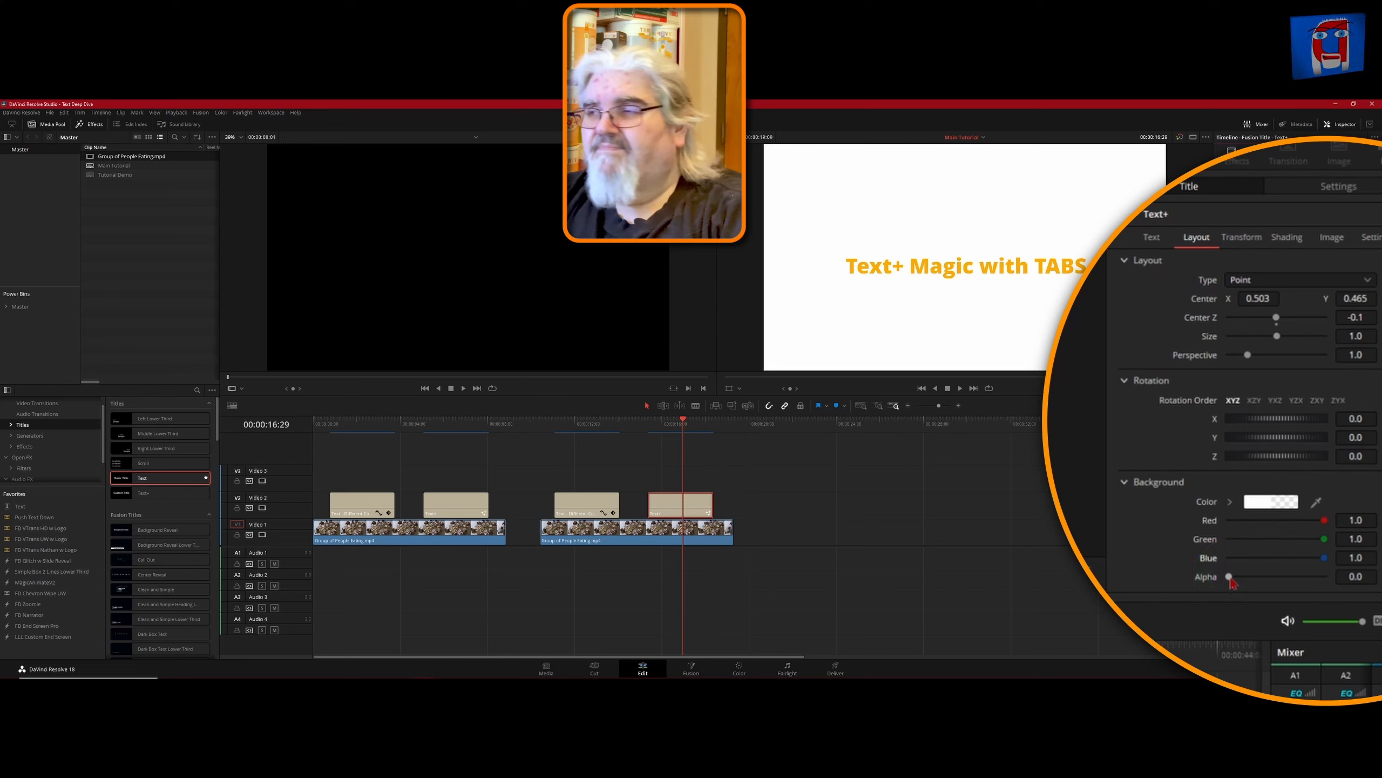
- Set the Red, Green and Blue values of the Text+ layout background to 0.7
{"action": "double_click", "coordinate": [1354, 521]}
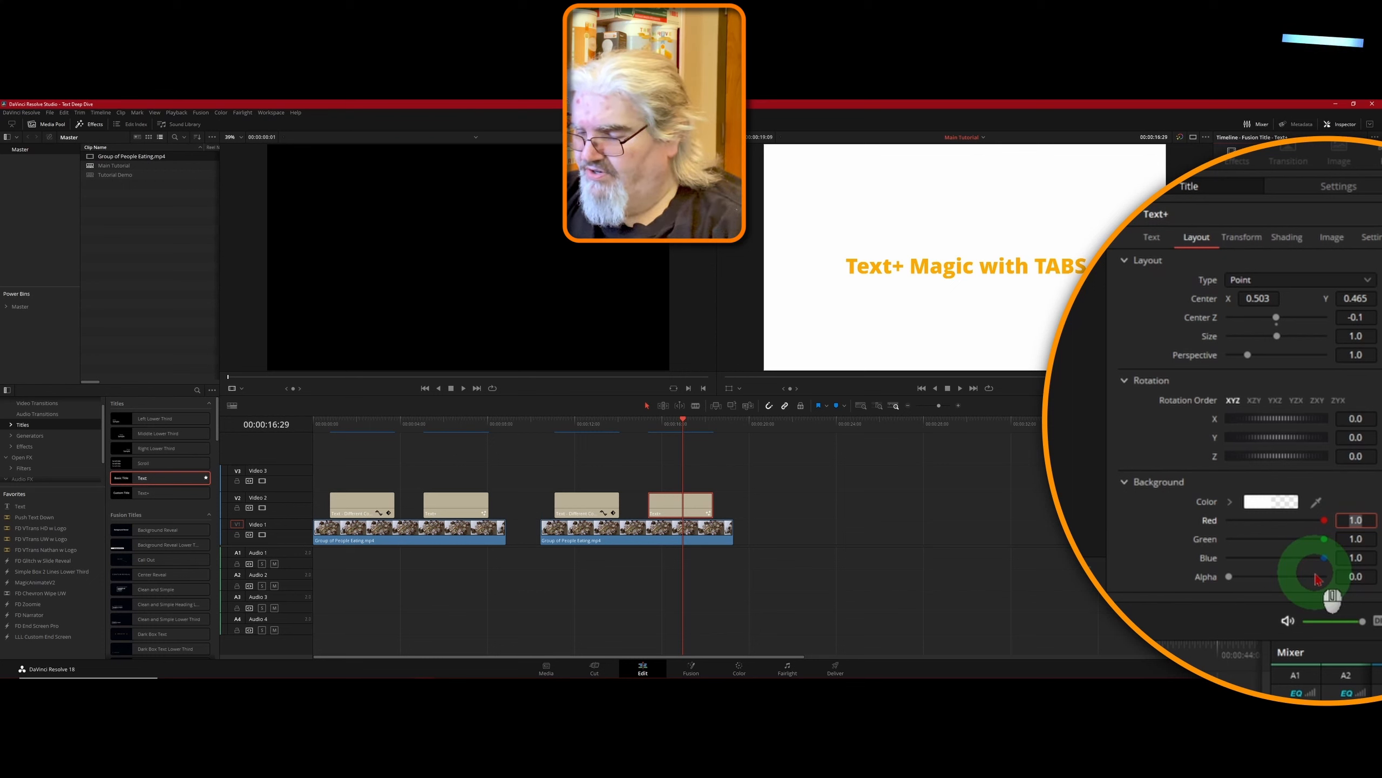
{"action": "key", "text": "BackSpace"}
{"action": "type", "text": "."}
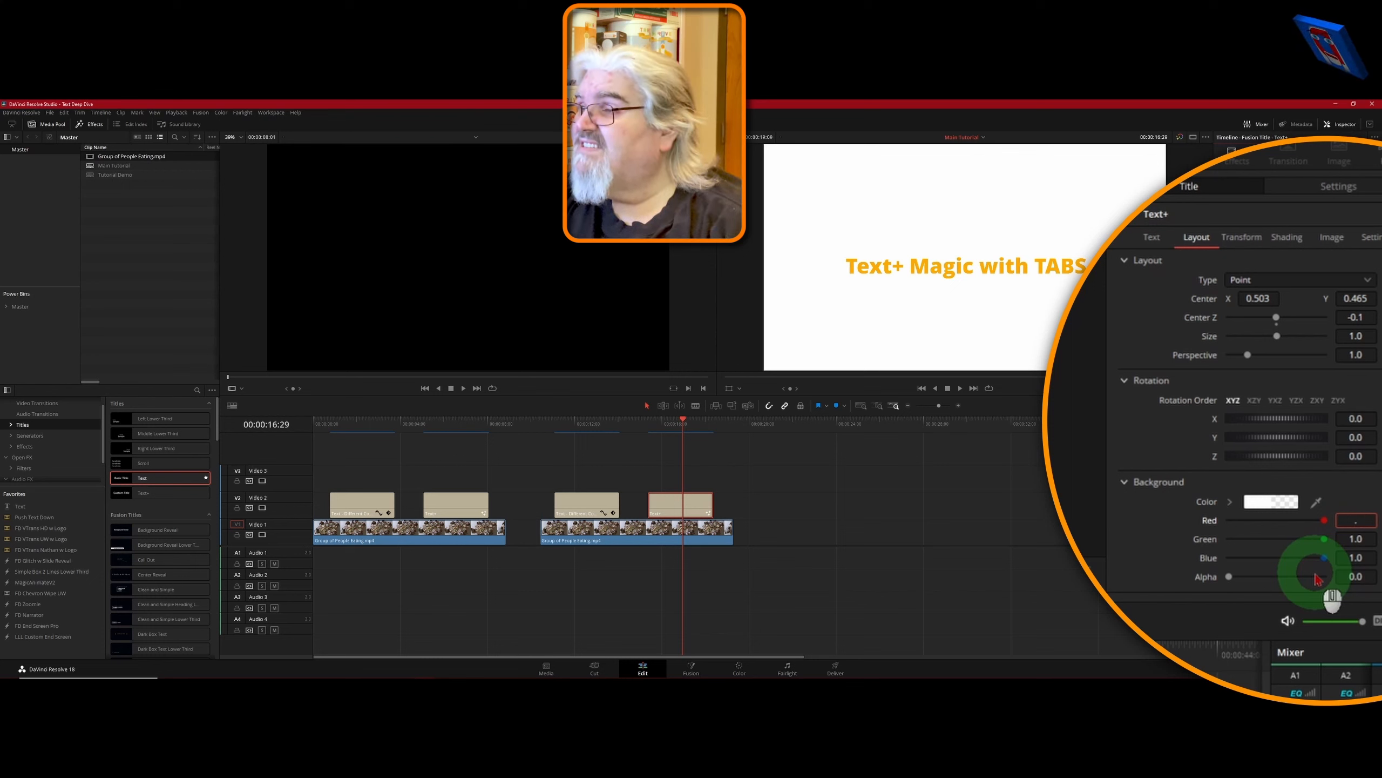
{"action": "type", "text": "7"}
{"action": "key", "text": "Tab"}
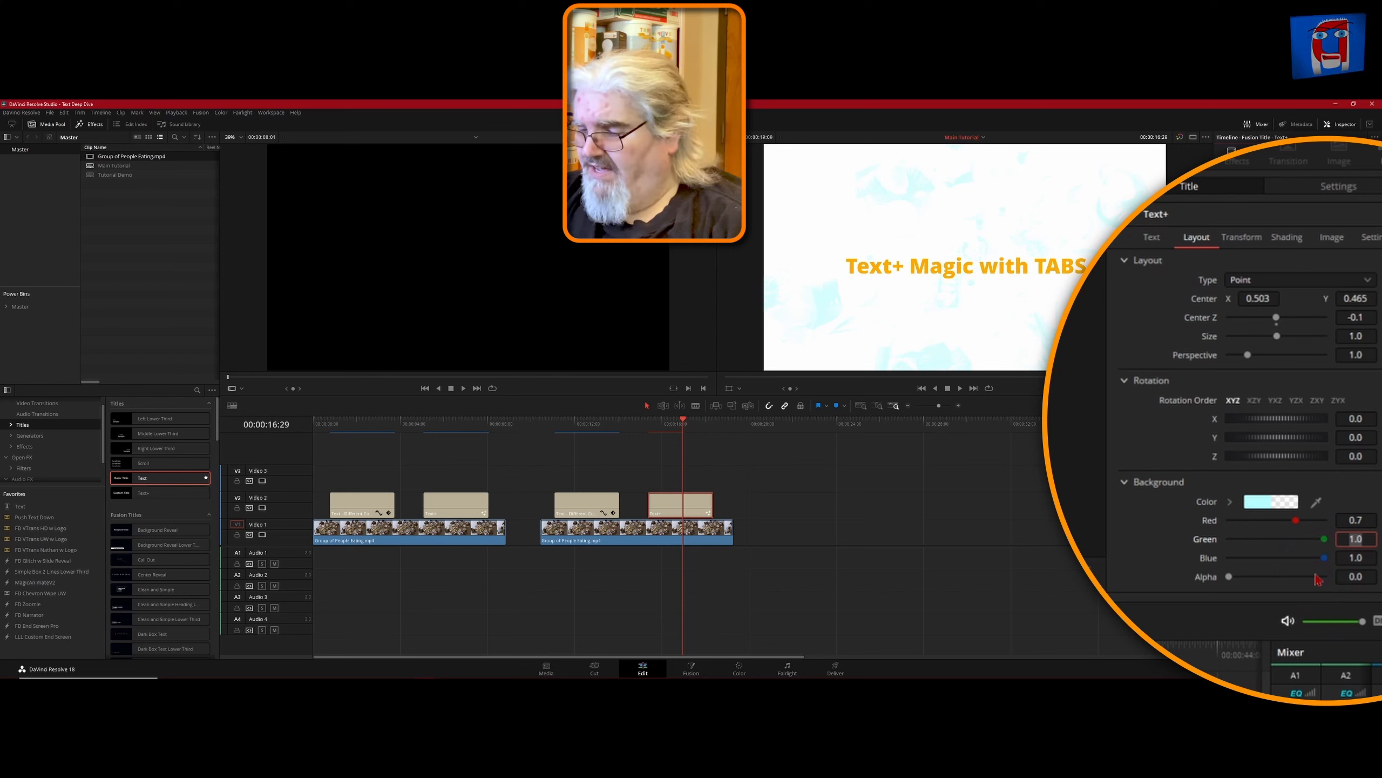
{"action": "type", "text": ".7"}
{"action": "key", "text": "Num_Lock"}
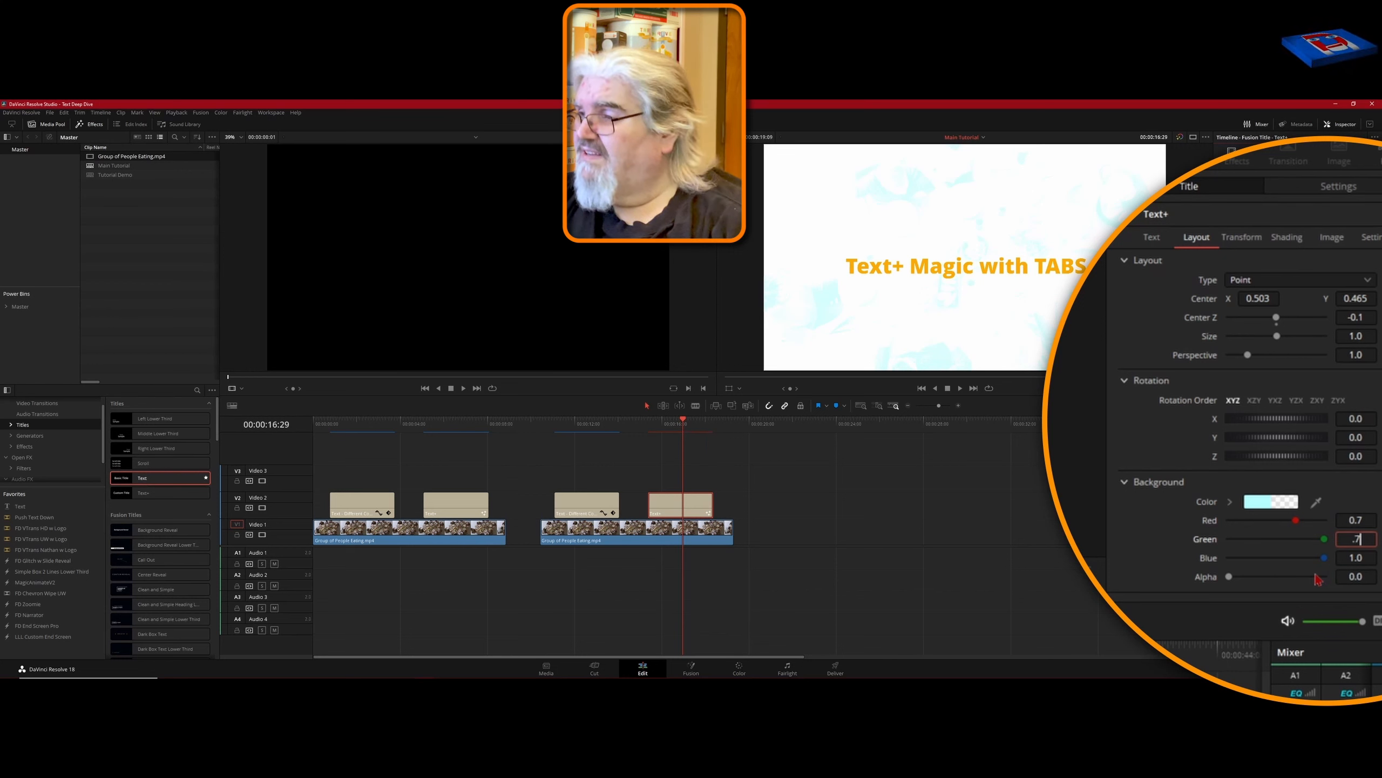
{"action": "key", "text": "Tab"}
{"action": "key", "text": "Num_Lock"}
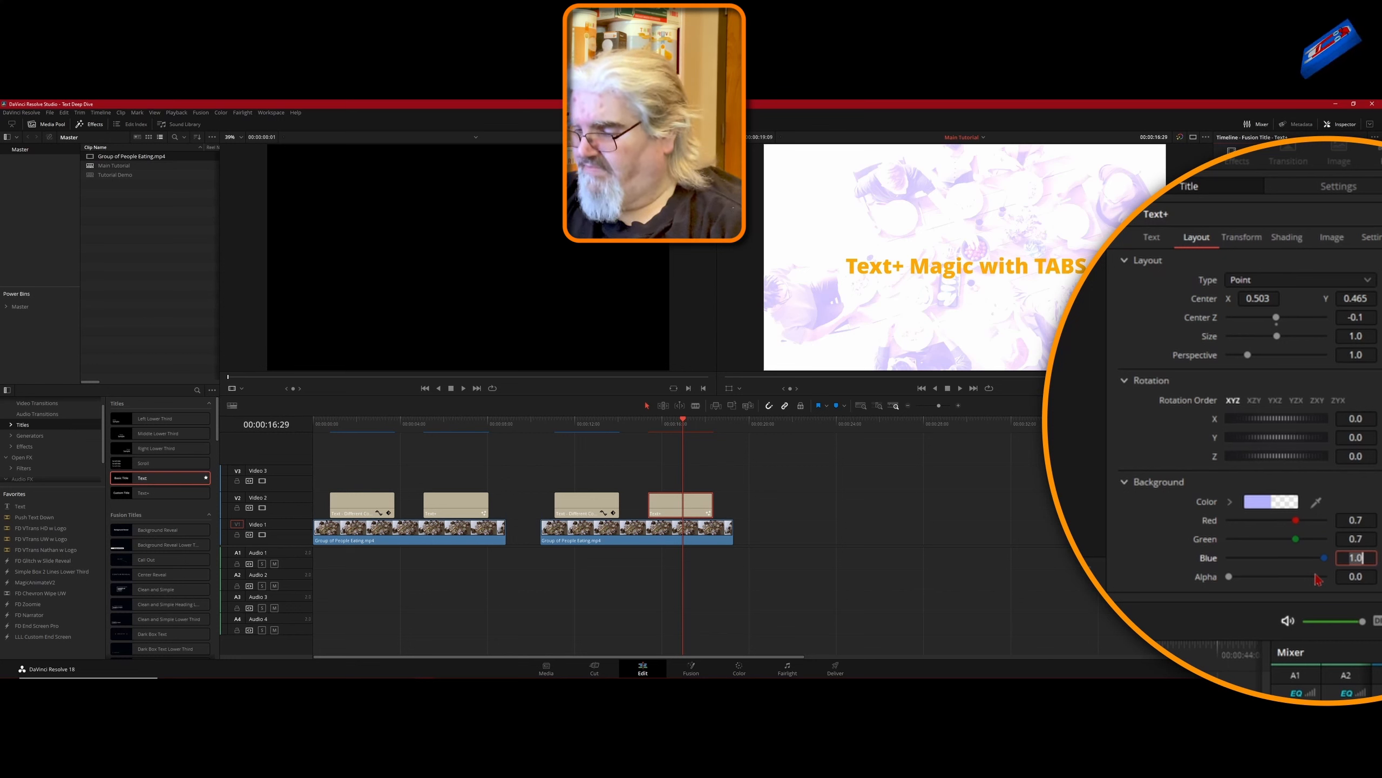
{"action": "type", "text": ".7"}
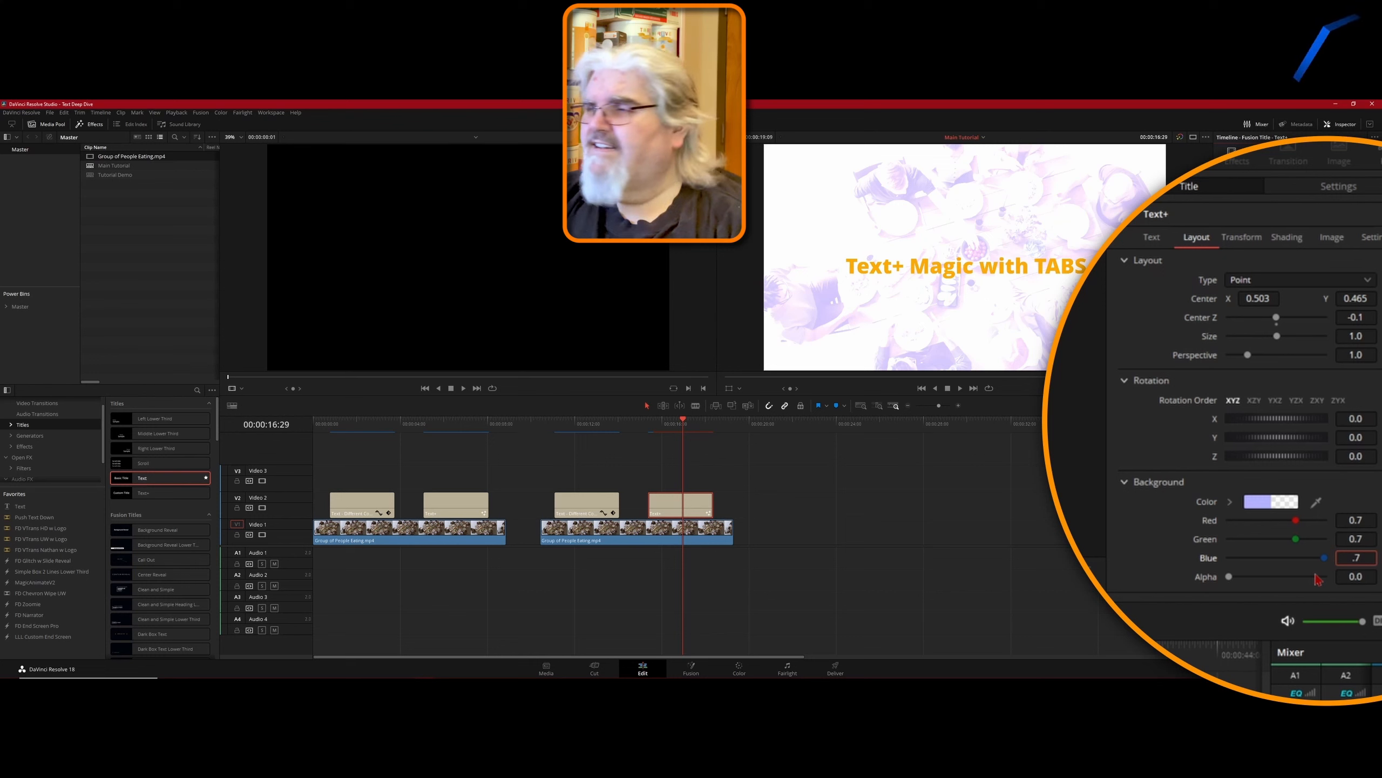
{"action": "key", "text": "Tab"}
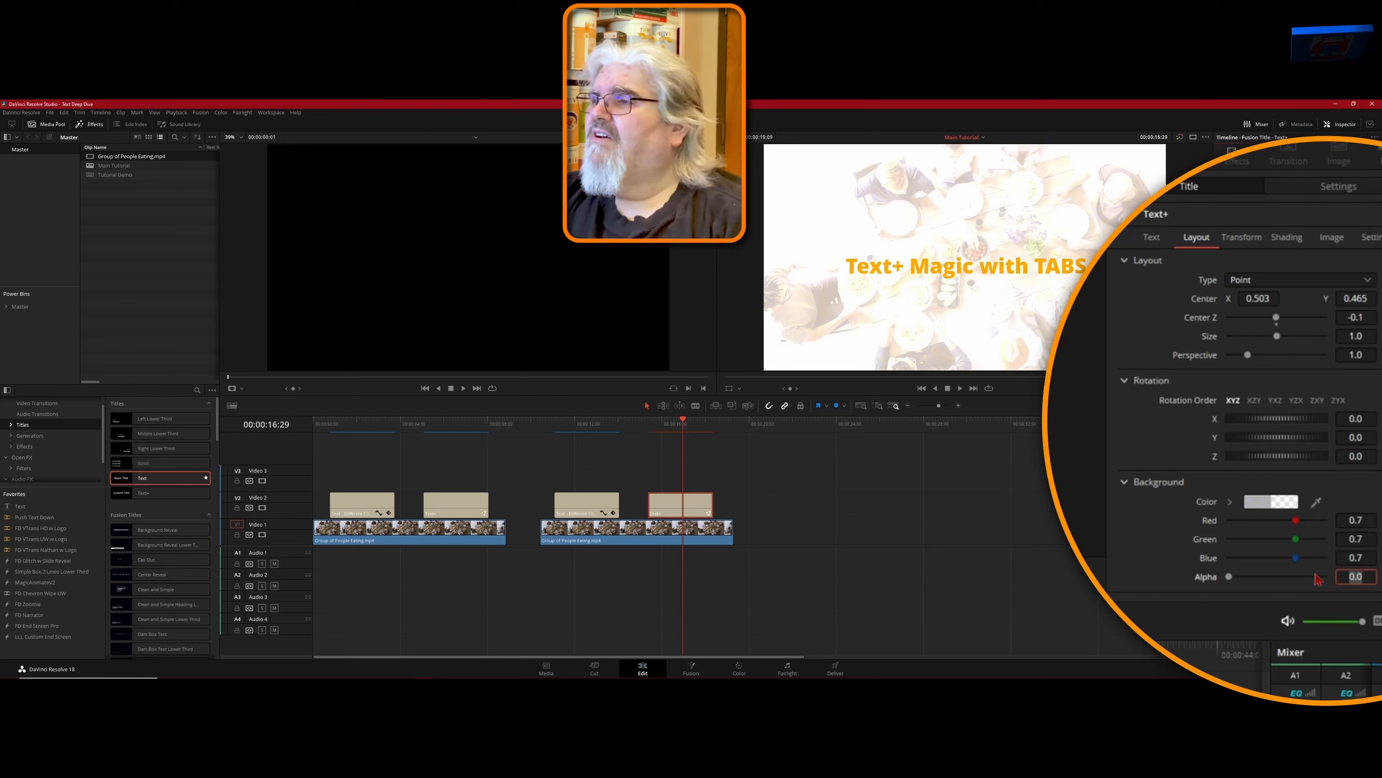
{"action": "left_click", "coordinate": [1237, 581]}
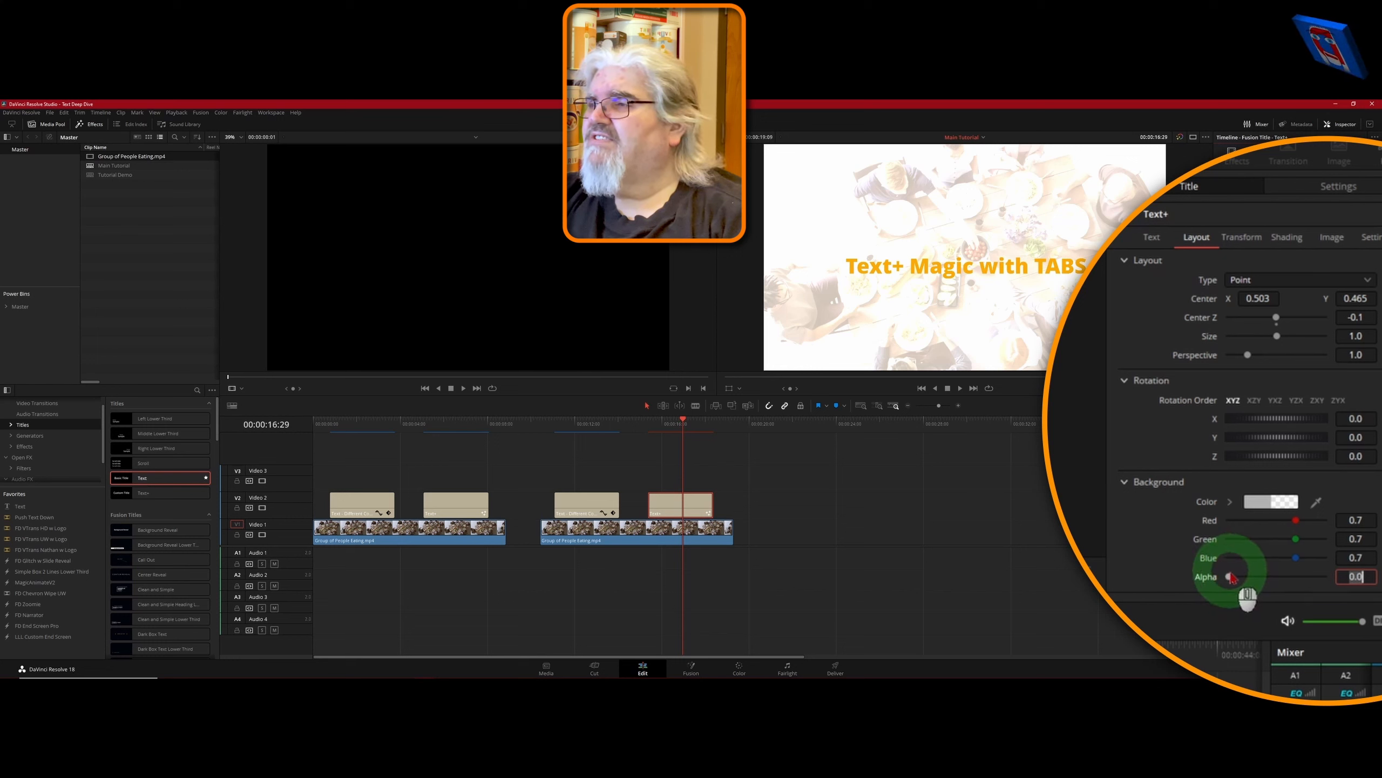
- Set the Text+ layout background's Red, Green and Blue to 0.4 and its Alpha to 0.528
{"action": "left_click", "coordinate": [1365, 520]}
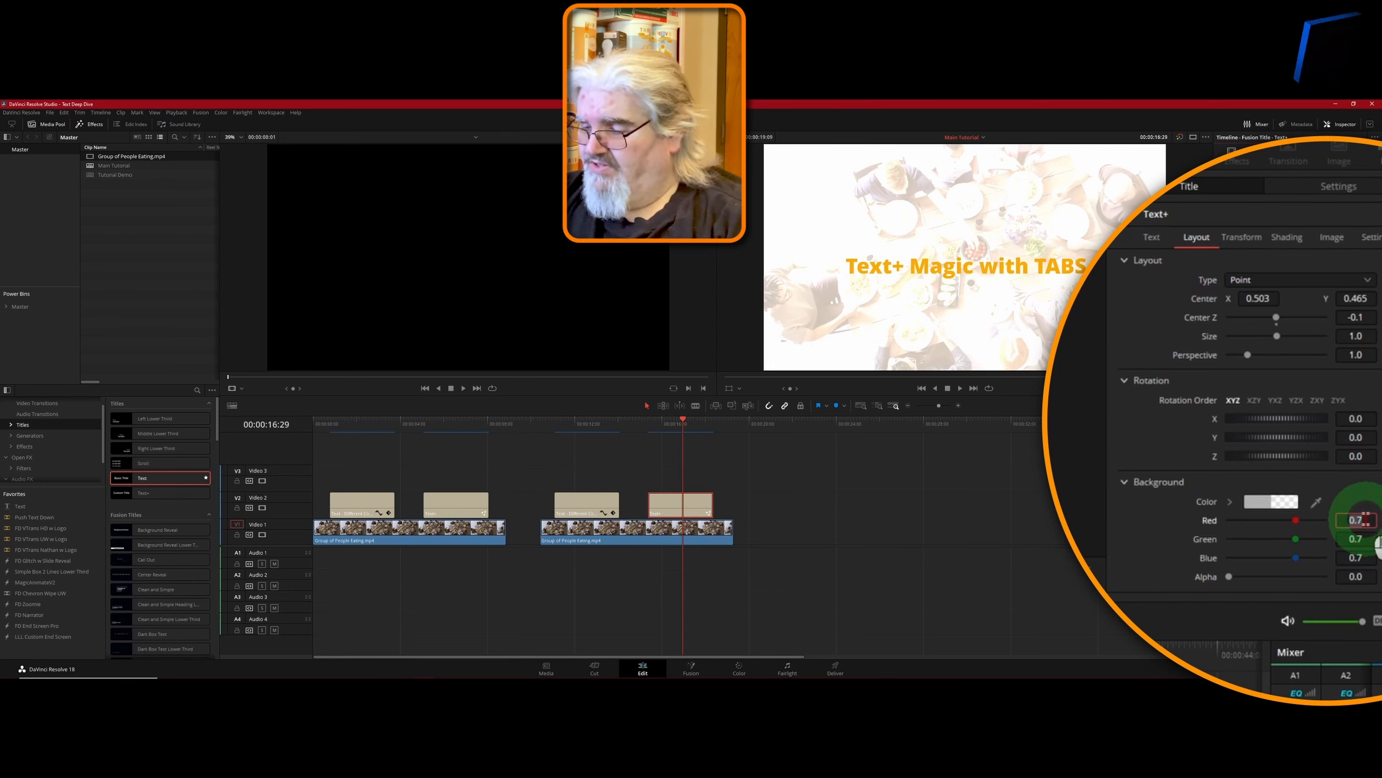
{"action": "key", "text": "BackSpace"}
{"action": "key", "text": "BackSpace"}
{"action": "key", "text": "BackSpace"}
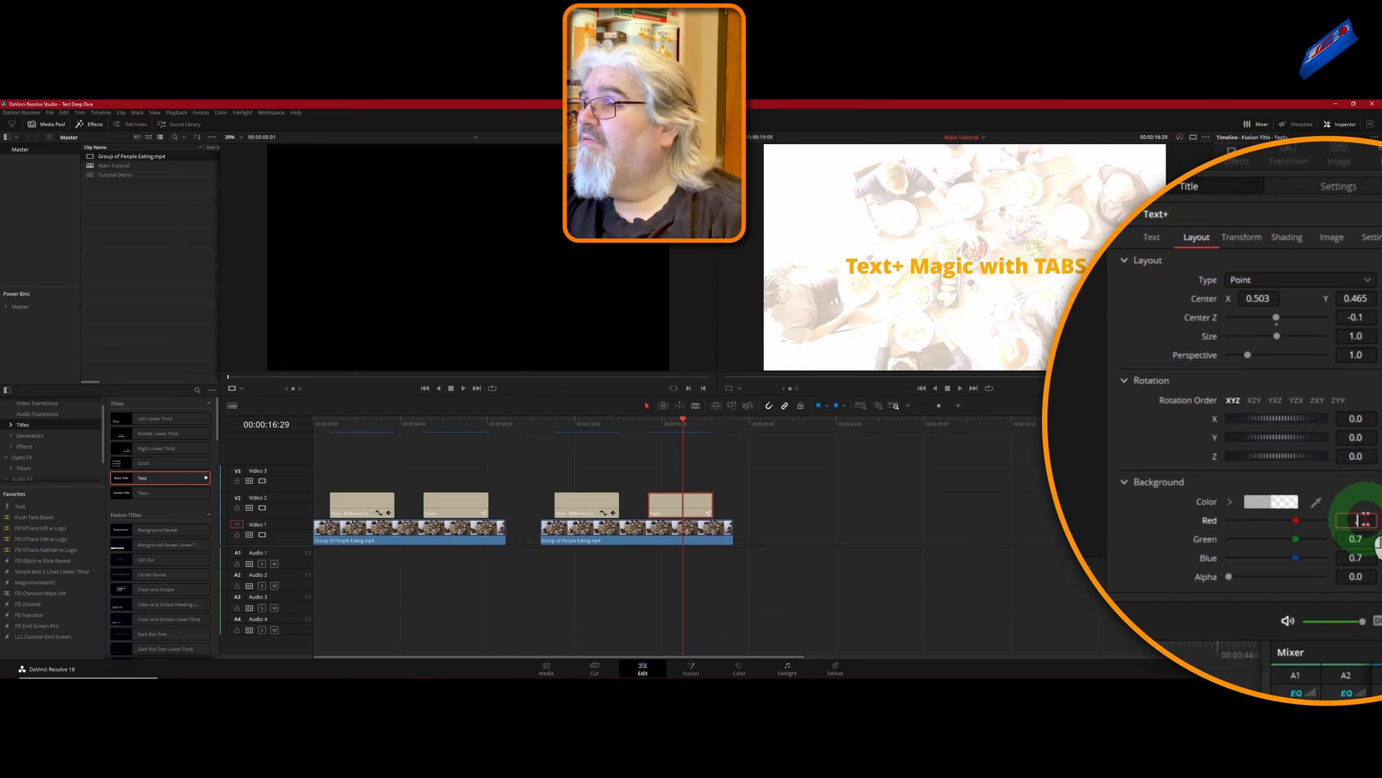
{"action": "type", "text": ".4"}
{"action": "key", "text": "Tab"}
{"action": "key", "text": "BackSpace"}
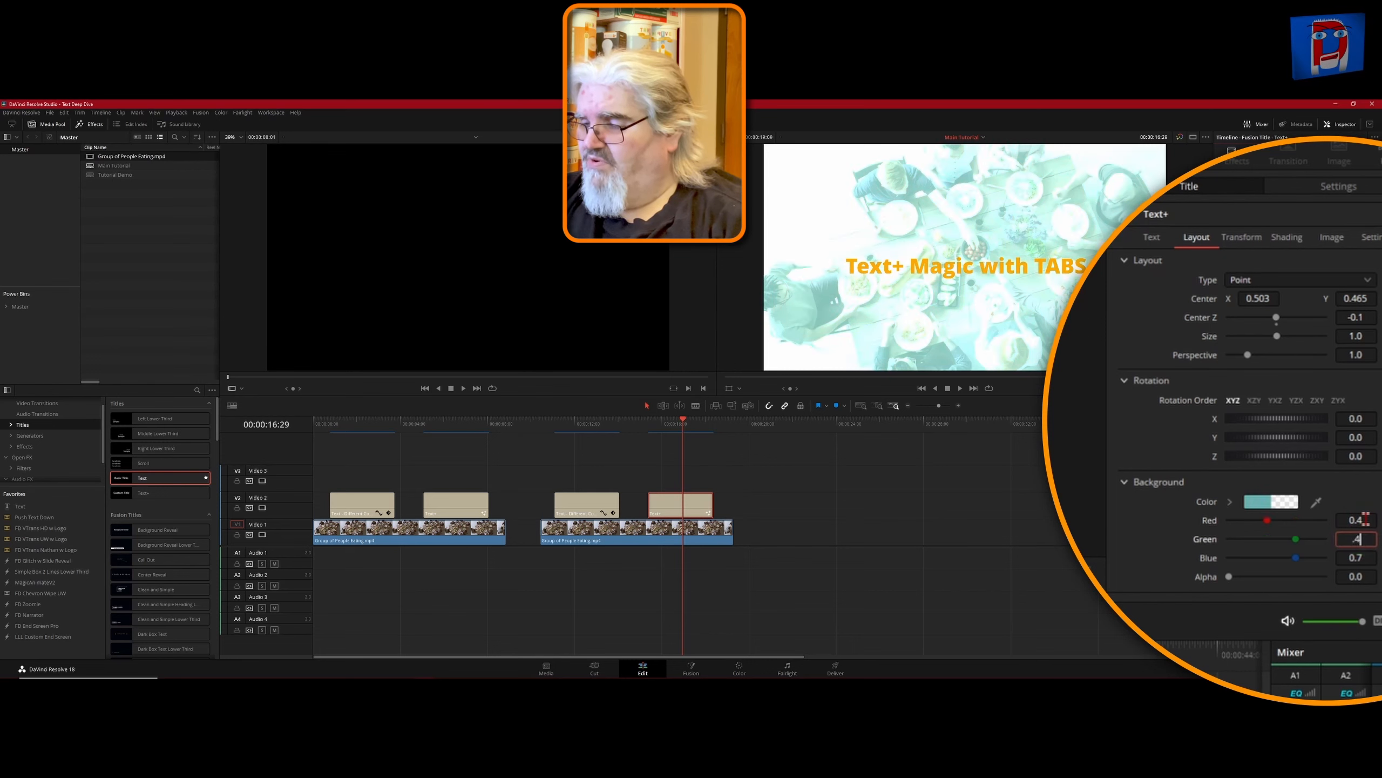
{"action": "type", "text": ".4"}
{"action": "key", "text": "Tab"}
{"action": "type", "text": ".4"}
{"action": "key", "text": "Tab"}
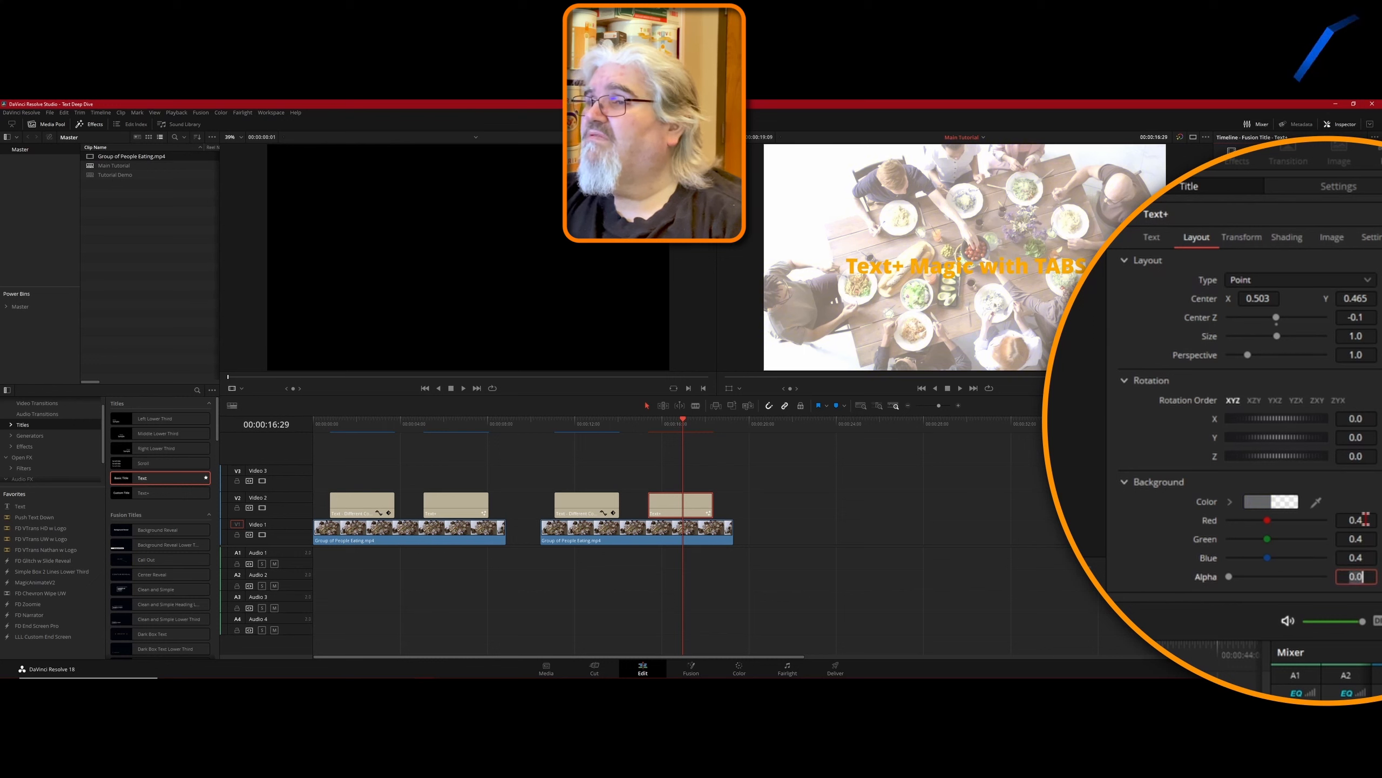
{"action": "left_click", "coordinate": [1232, 579]}
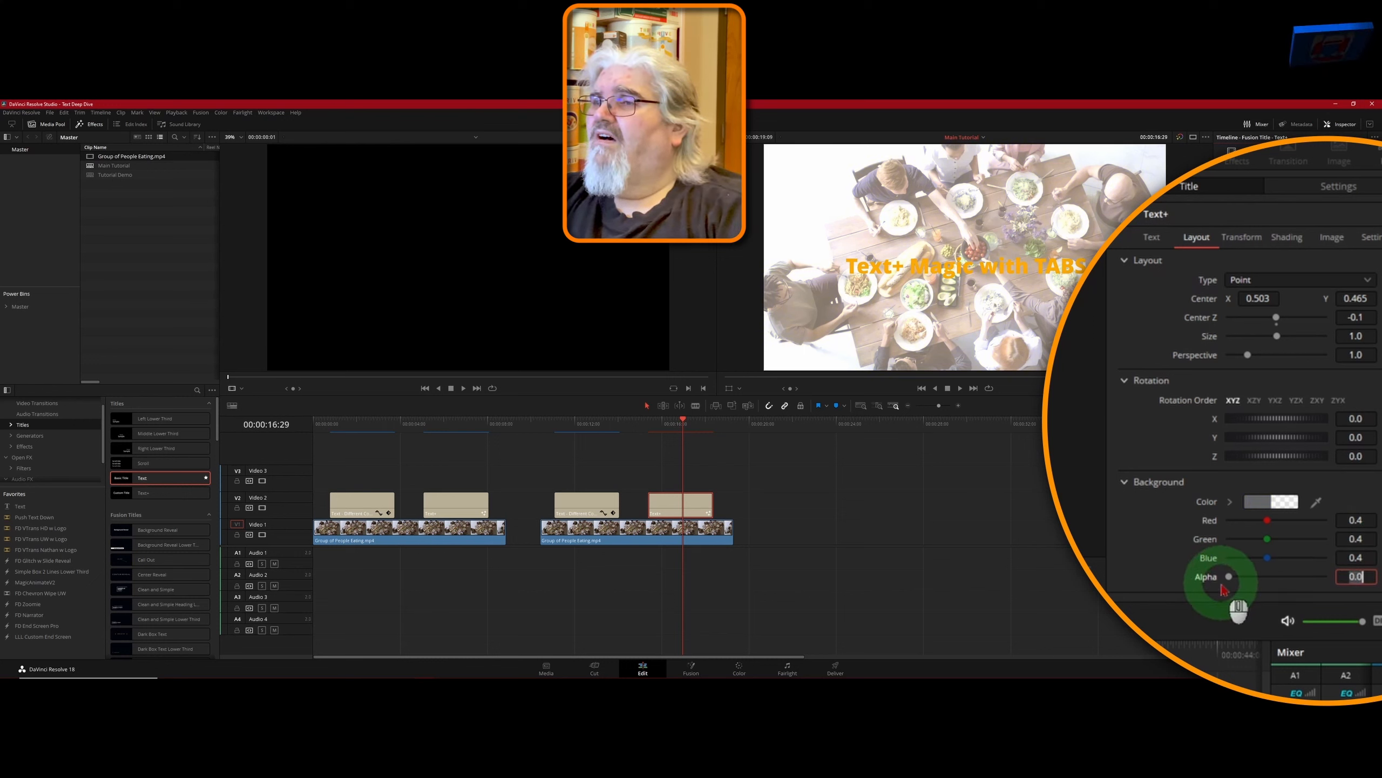
{"action": "left_click_drag", "start_coordinate": [1231, 580], "coordinate": [1282, 578]}
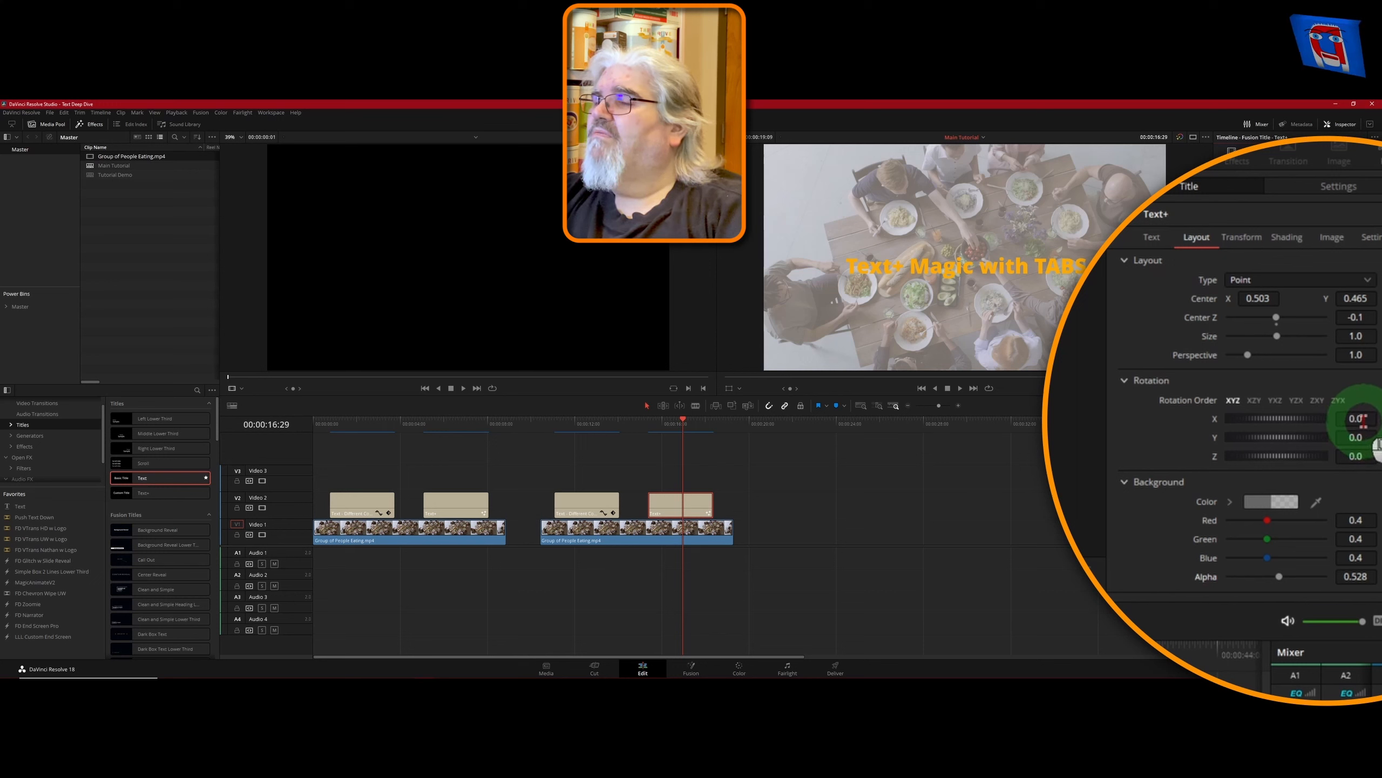
- Try rotating the Text+ layout about X, Y and Z, returning each rotation to 0.0
{"action": "left_click_drag", "start_coordinate": [1376, 442], "coordinate": [753, 317]}
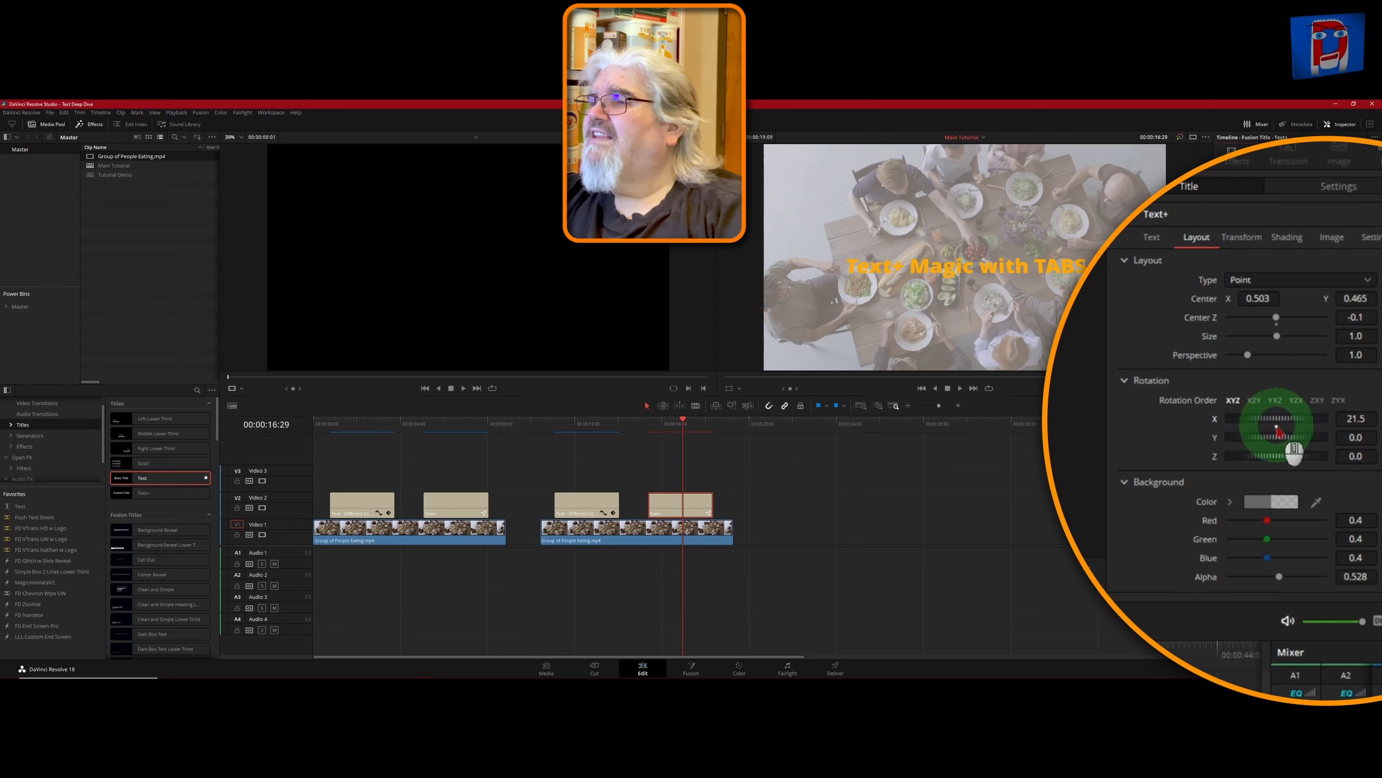
{"action": "double_click", "coordinate": [1278, 430]}
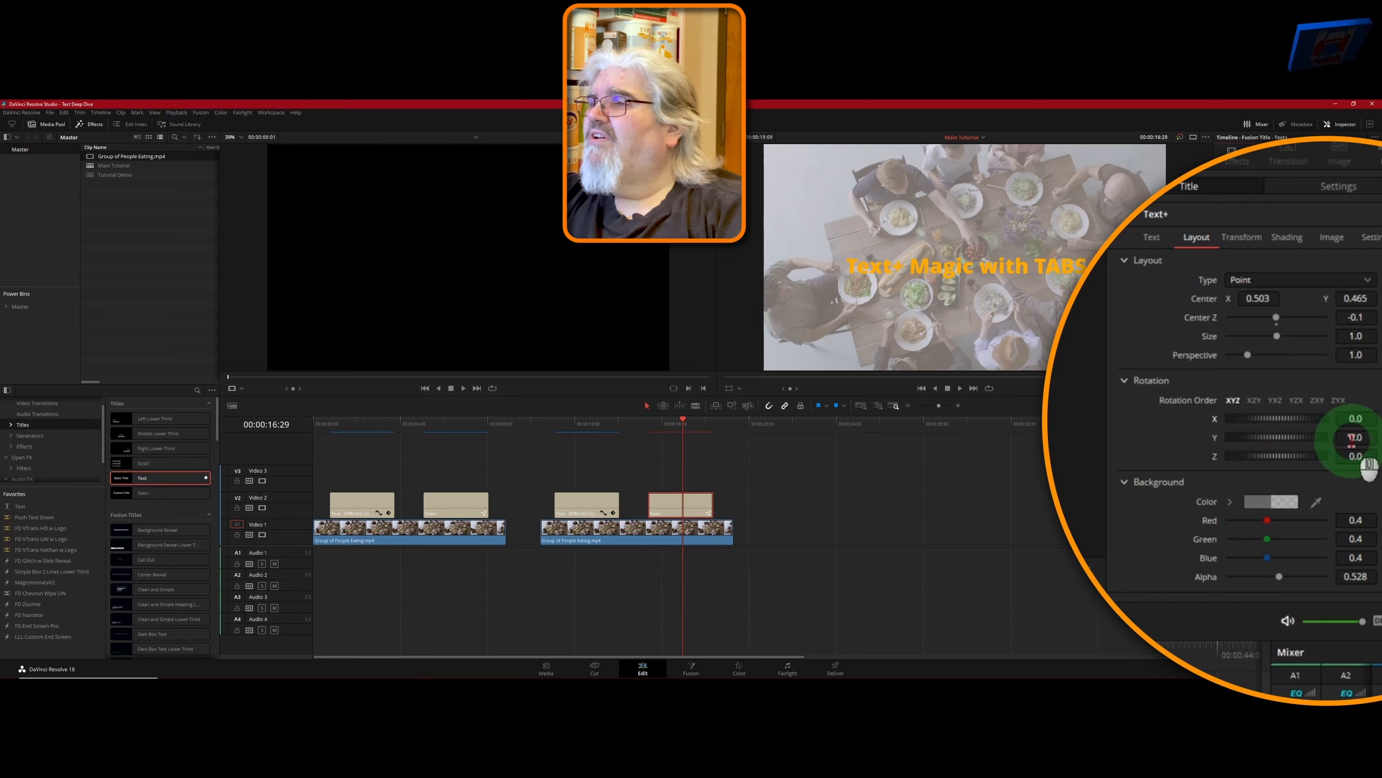
{"action": "mouse_move", "coordinate": [1354, 438]}
{"action": "left_mouse_down"}
{"action": "mouse_move", "coordinate": [1298, 444]}
{"action": "mouse_move", "coordinate": [709, 318]}
{"action": "mouse_move", "coordinate": [975, 396]}
{"action": "mouse_move", "coordinate": [774, 351]}
{"action": "mouse_move", "coordinate": [719, 358]}
{"action": "left_mouse_up"}
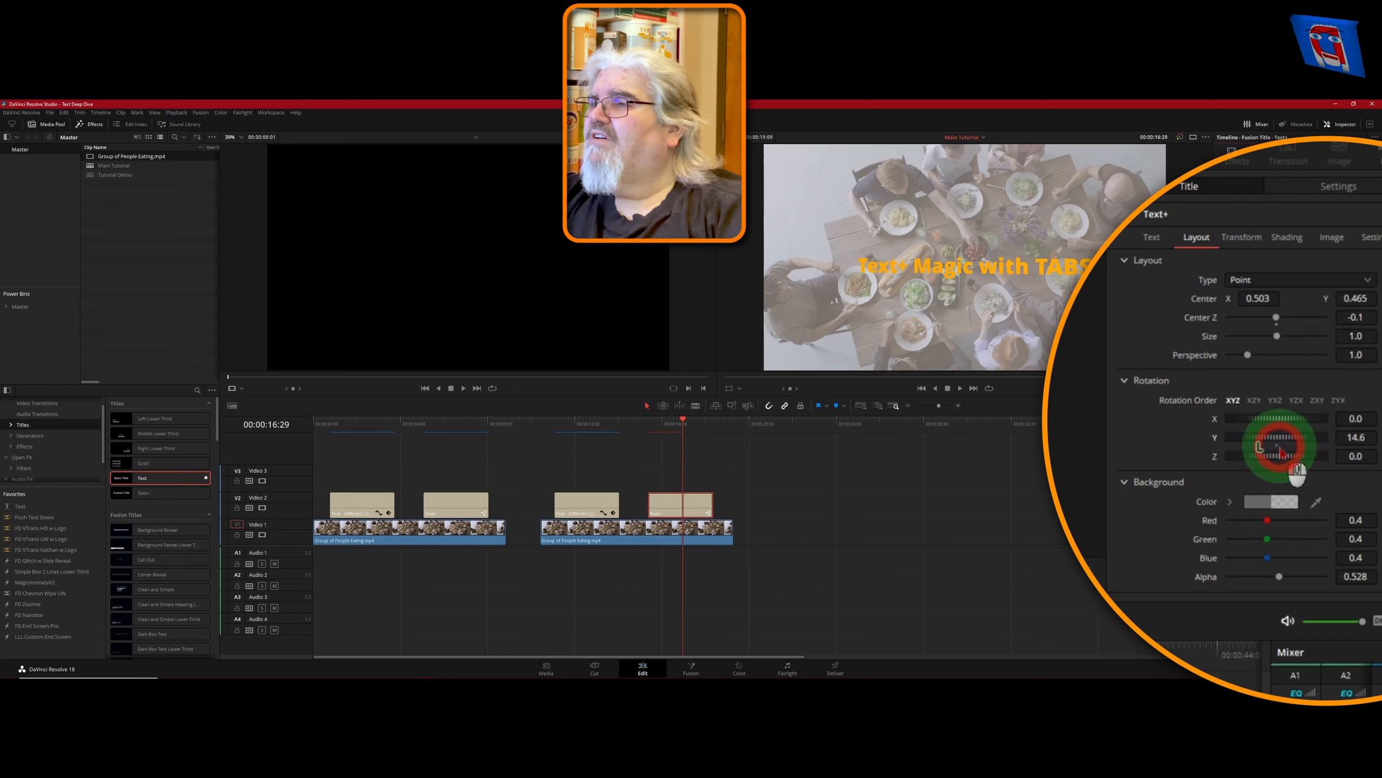
{"action": "double_click", "coordinate": [1280, 450]}
{"action": "left_click_drag", "start_coordinate": [1353, 455], "coordinate": [659, 328]}
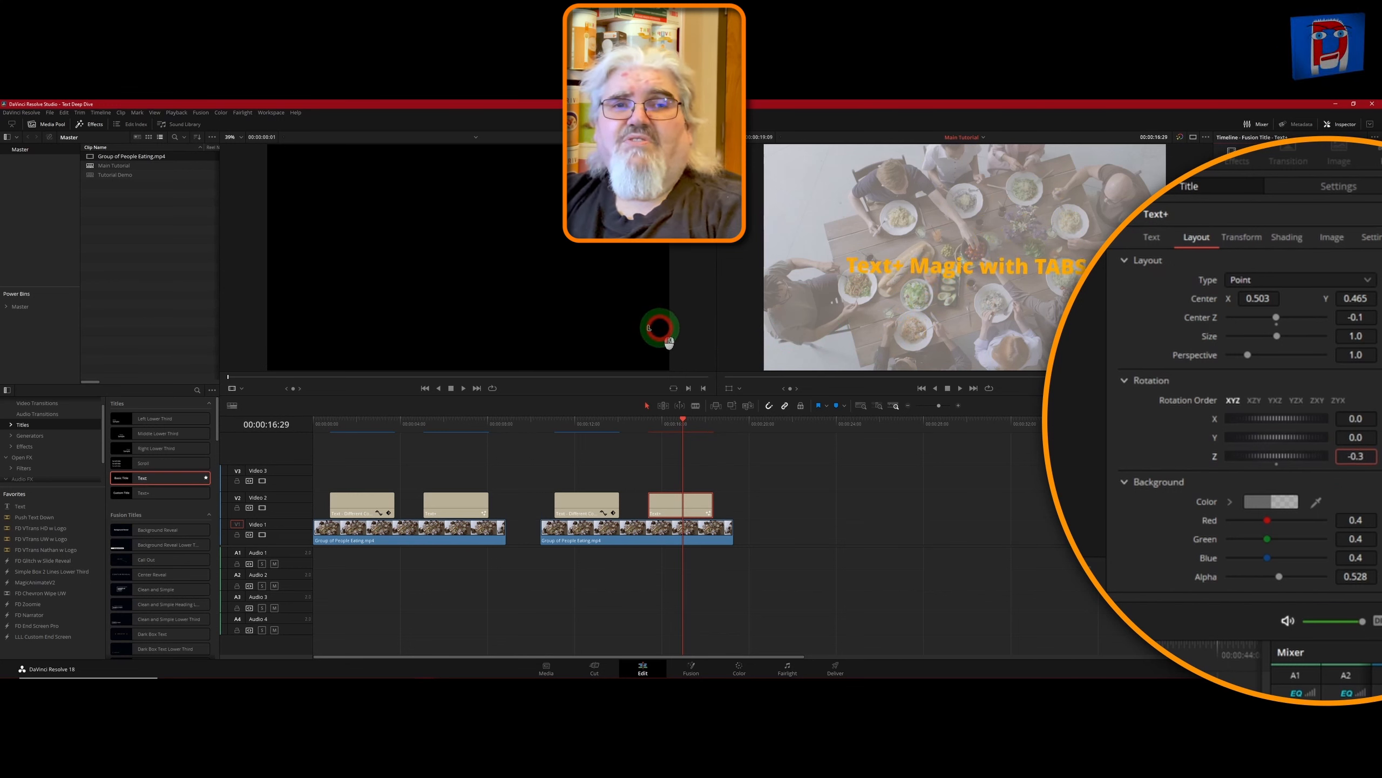
{"action": "left_click_drag", "start_coordinate": [660, 327], "coordinate": [658, 325]}
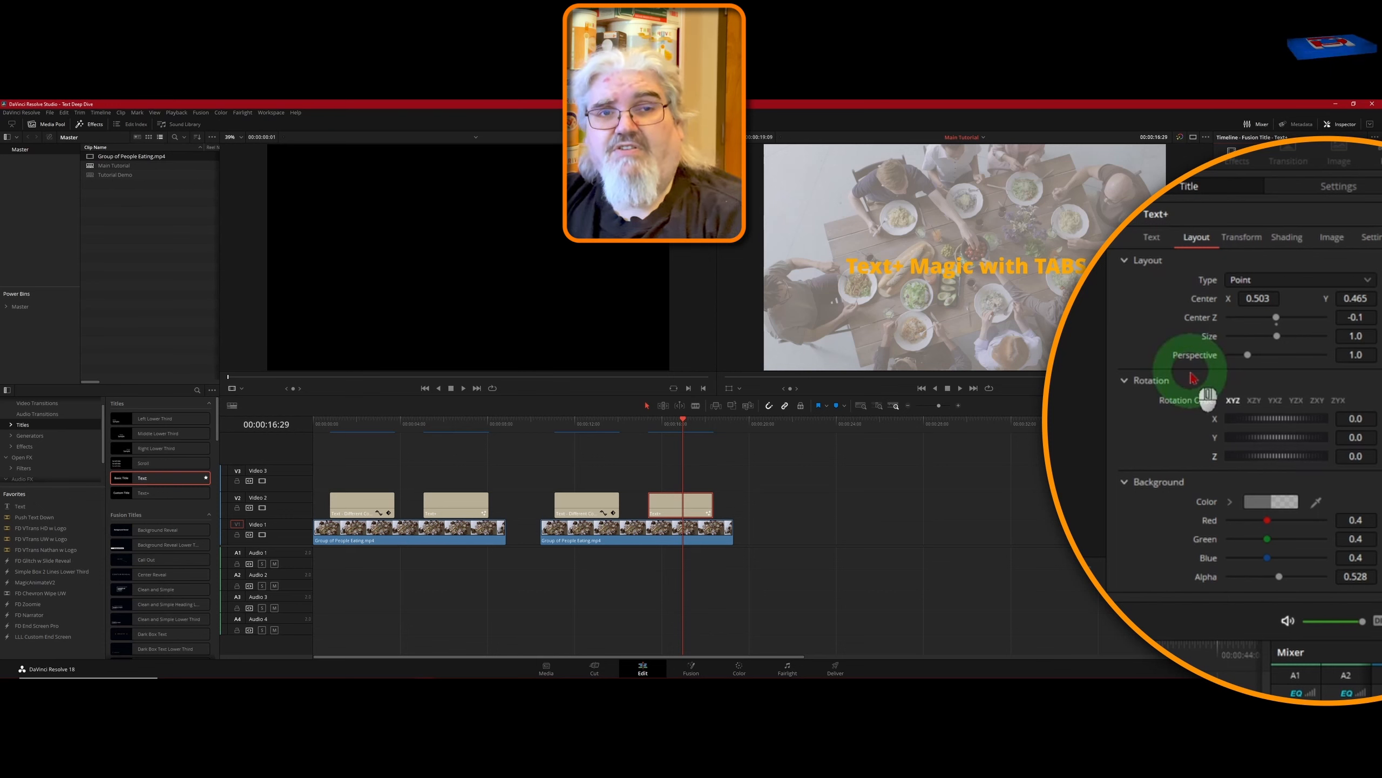
- Examine the available layout types for the Text+ title, keeping Point
{"action": "left_click", "coordinate": [1368, 282]}
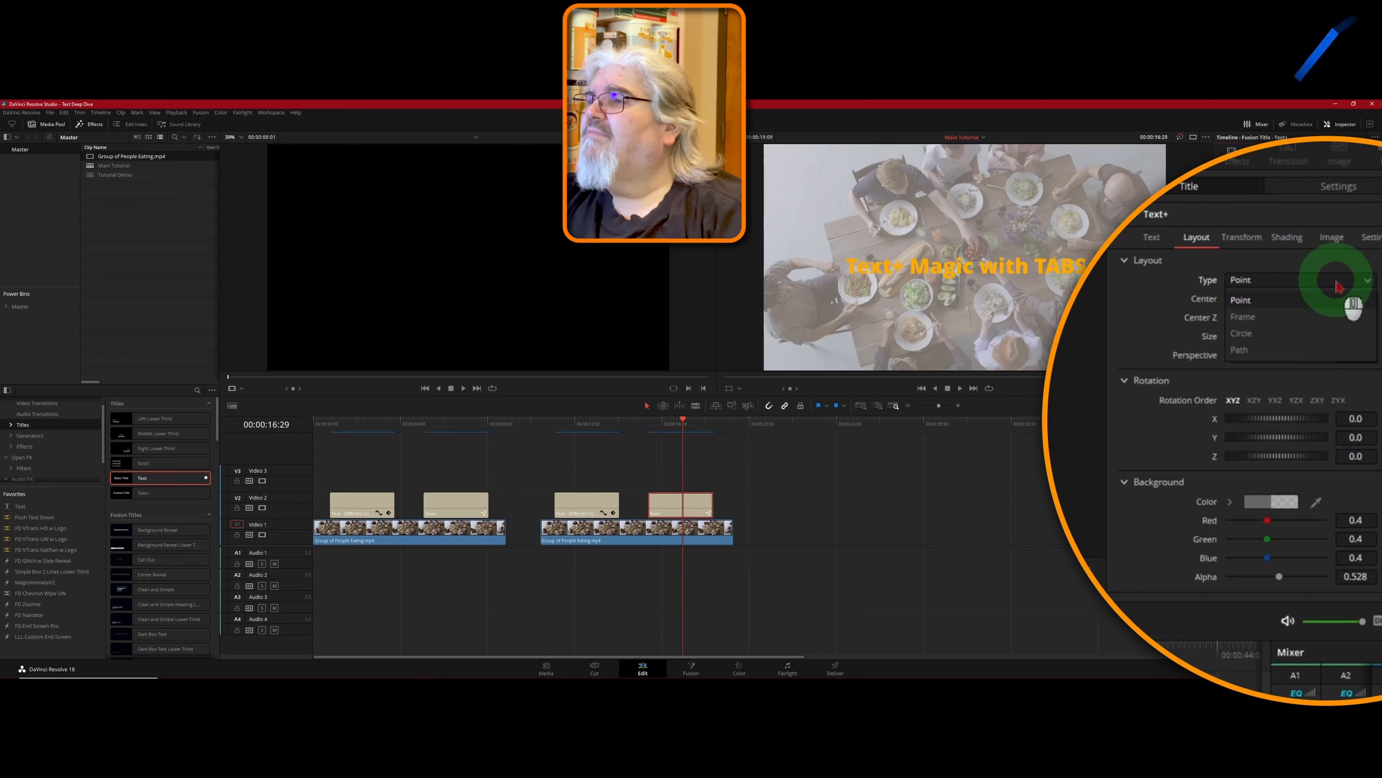
{"action": "left_click", "coordinate": [1337, 282]}
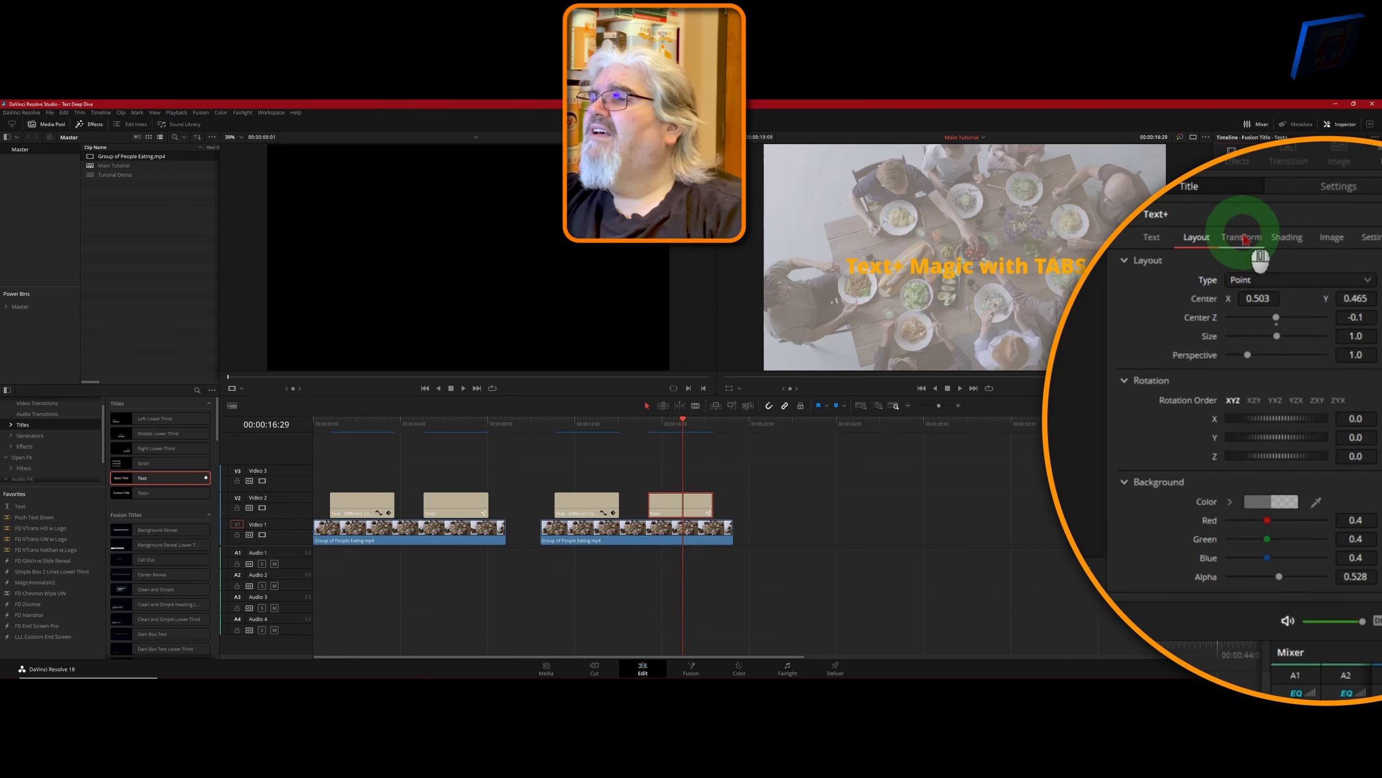
- In the Text+ Transform settings, try rotating the characters about X, Y and Z, returning each rotation to 0.0
{"action": "left_click", "coordinate": [1242, 240]}
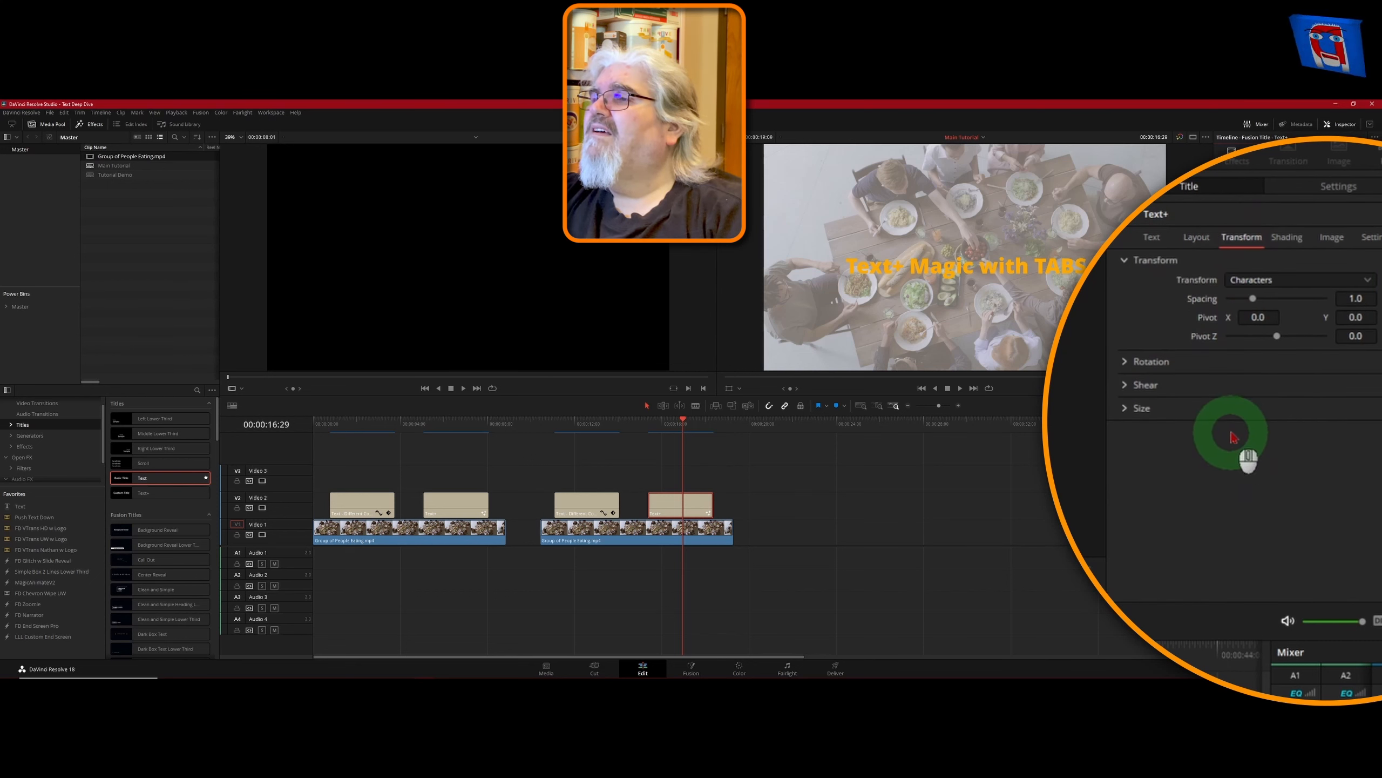
{"action": "left_click", "coordinate": [1125, 367]}
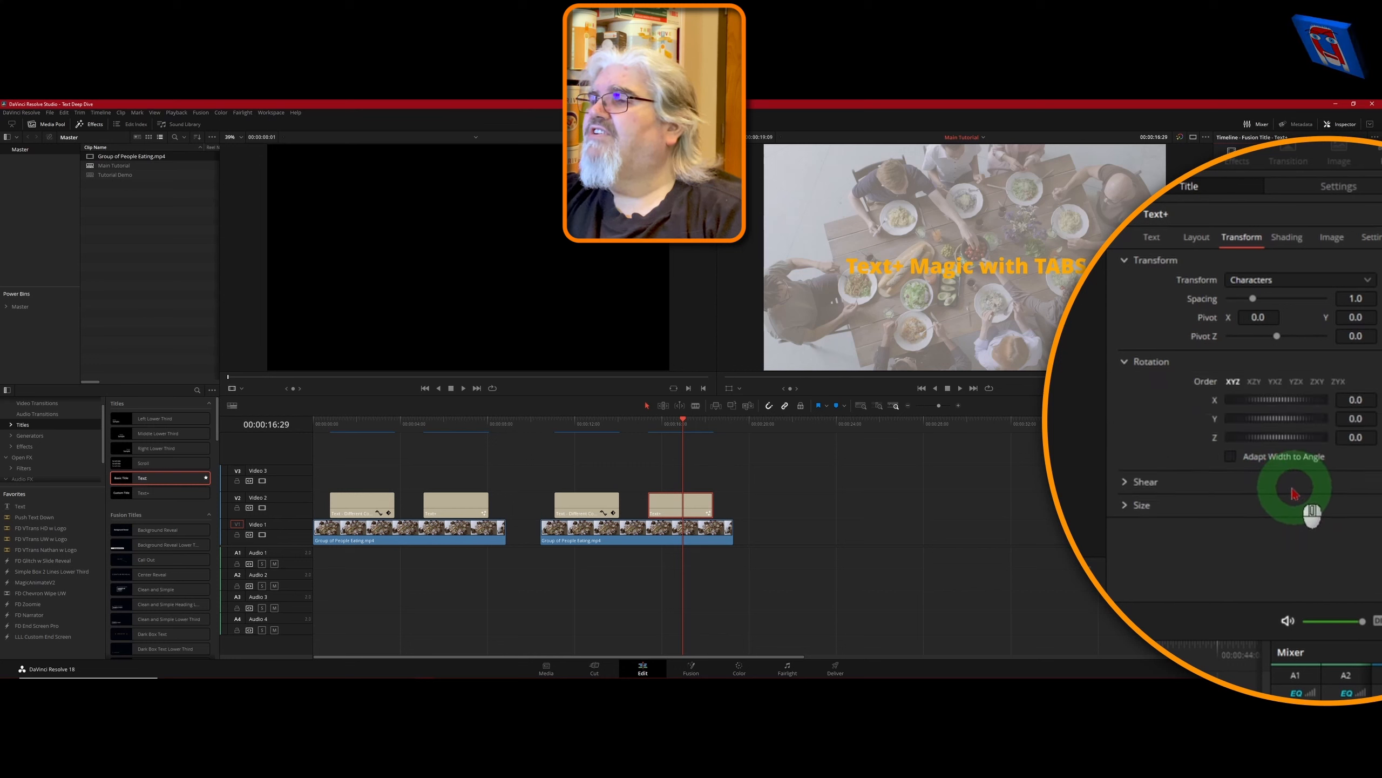
{"action": "left_click_drag", "start_coordinate": [1349, 401], "coordinate": [1352, 575]}
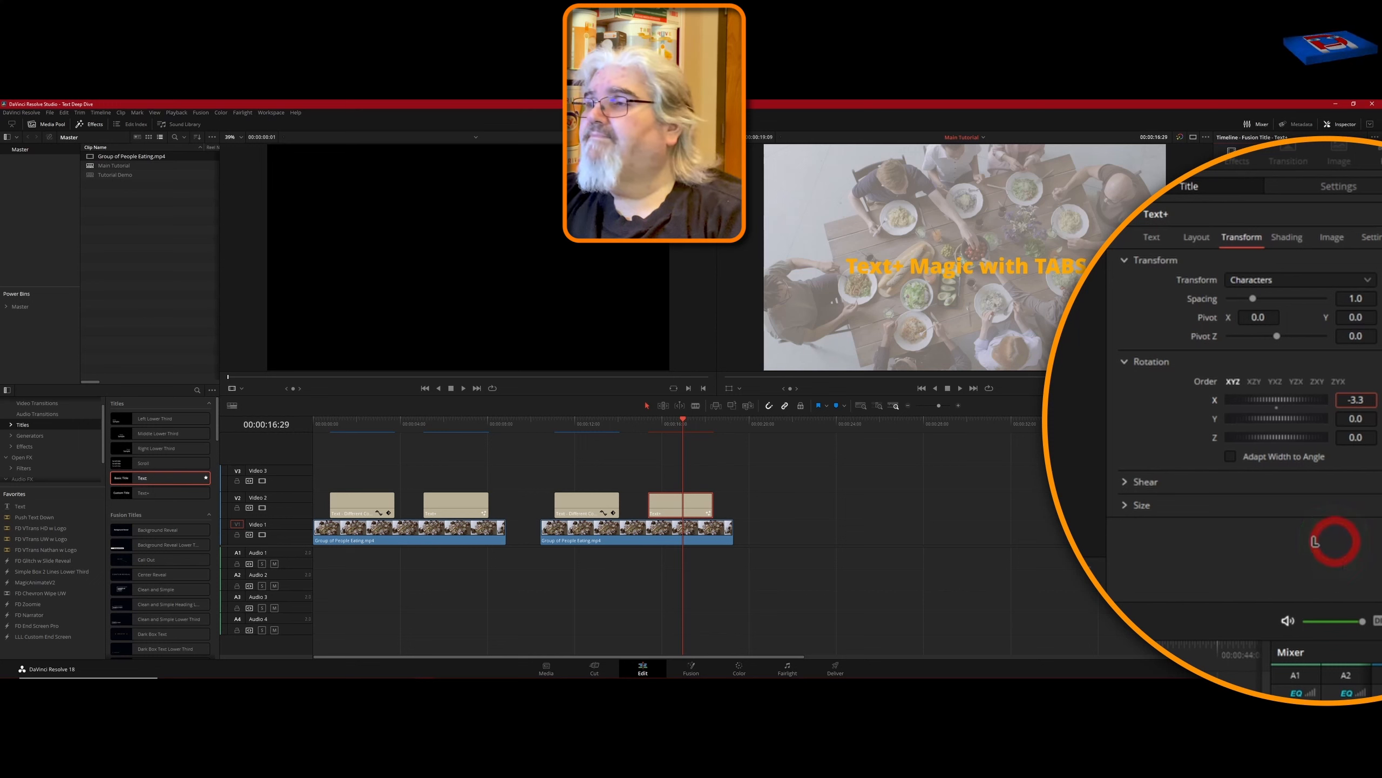
{"action": "left_click", "coordinate": [1295, 364]}
{"action": "left_click", "coordinate": [1277, 405]}
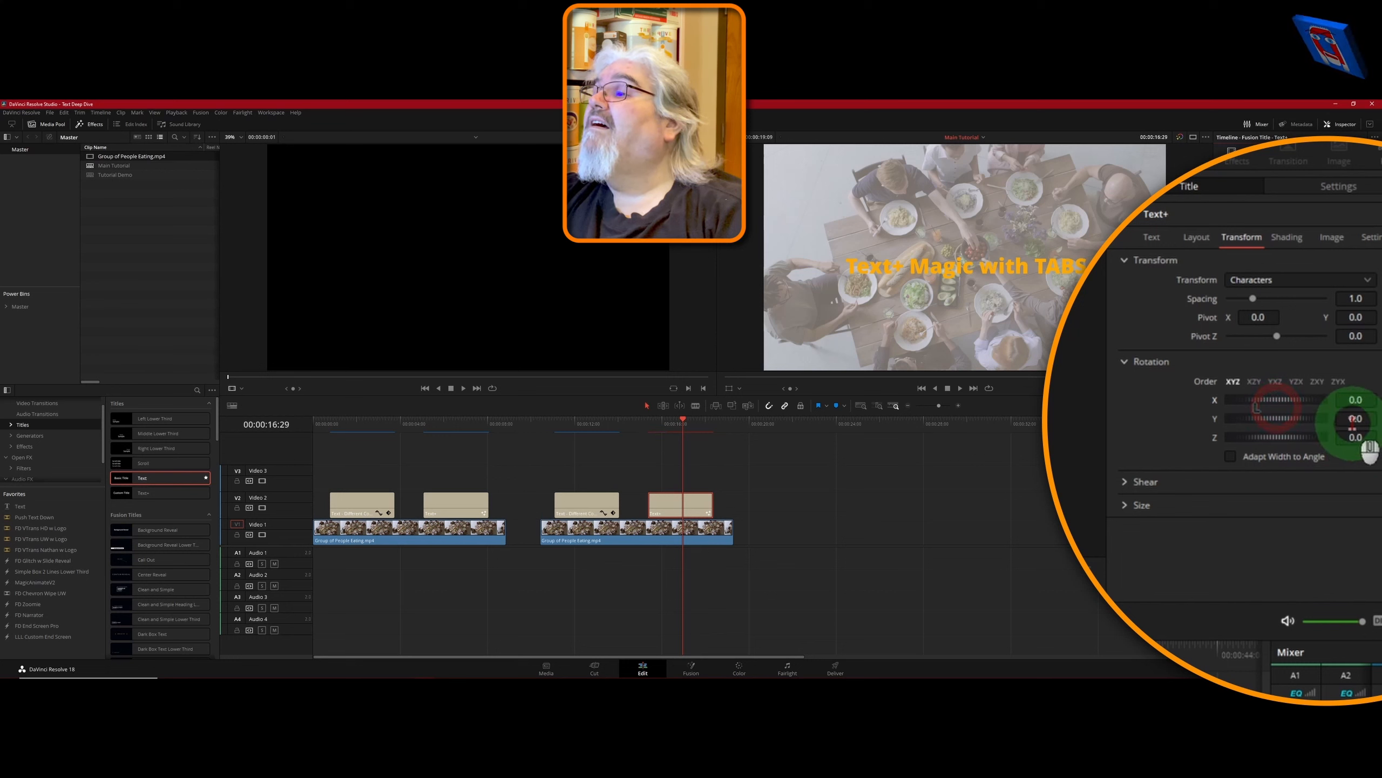
{"action": "left_click_drag", "start_coordinate": [1354, 419], "coordinate": [240, 333]}
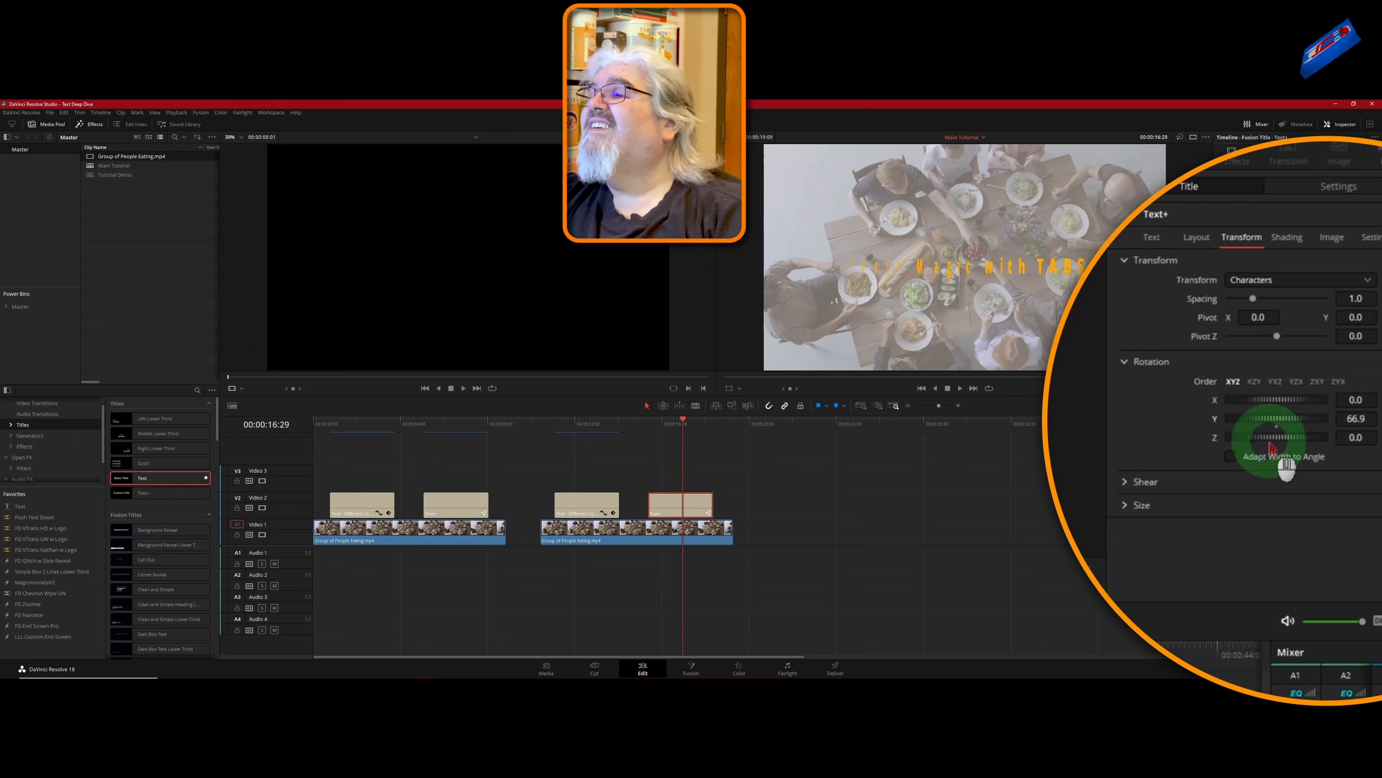
{"action": "left_click", "coordinate": [1277, 427]}
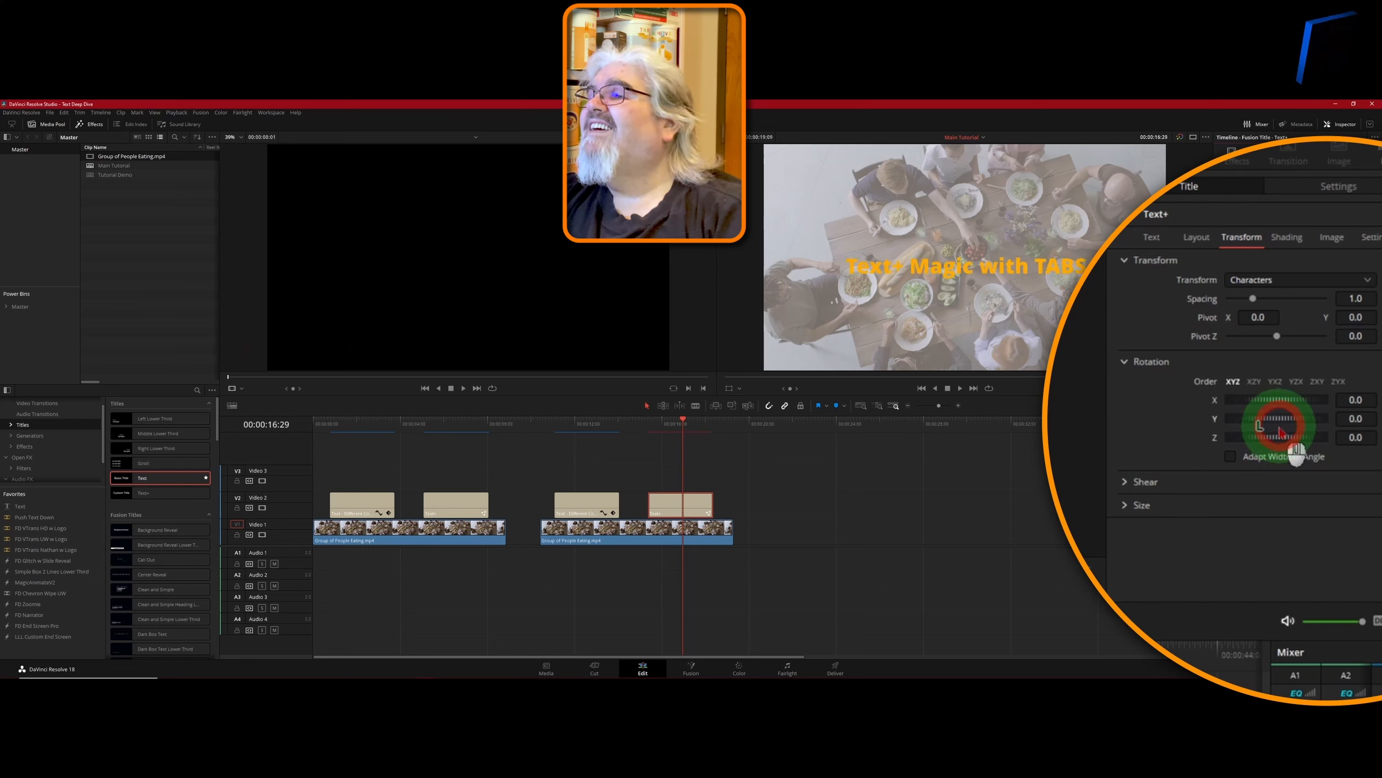
{"action": "left_click_drag", "start_coordinate": [1365, 440], "coordinate": [216, 240]}
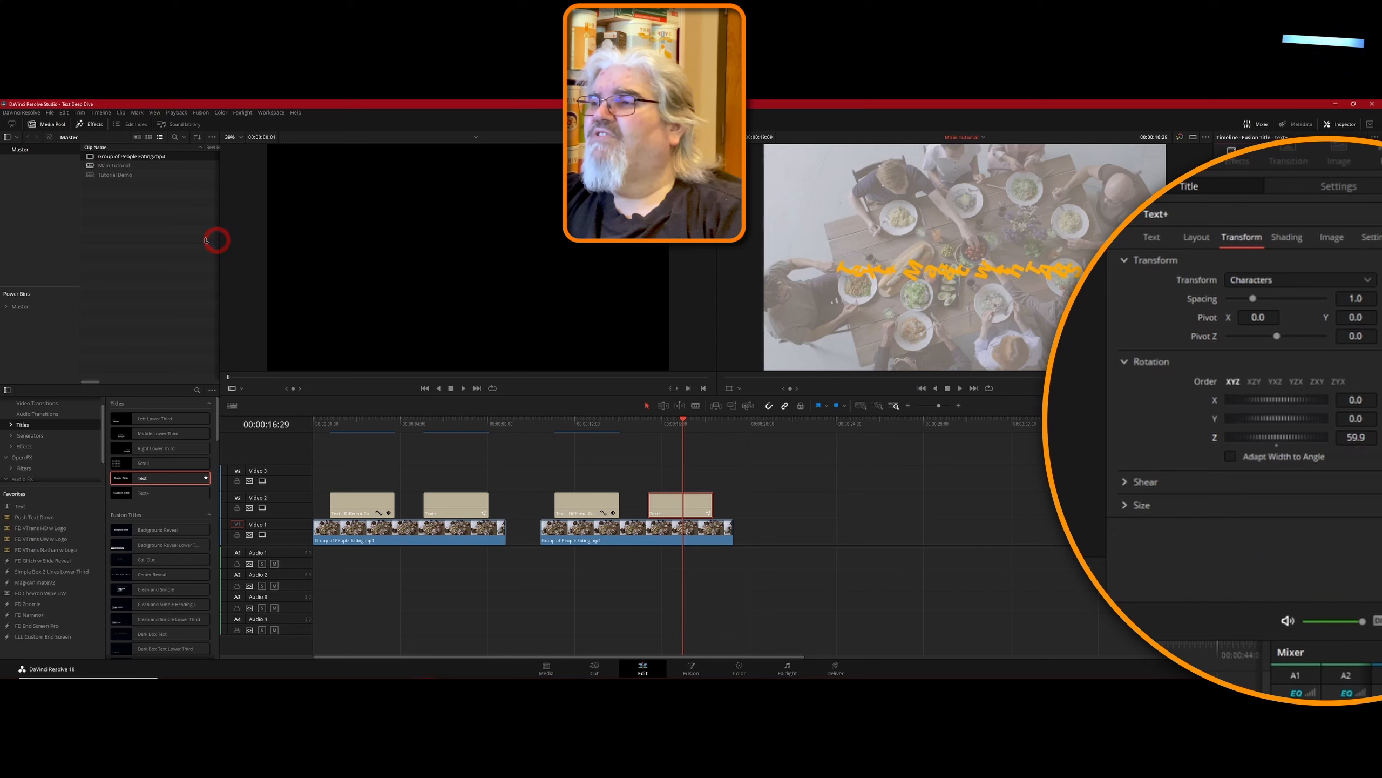
{"action": "left_click", "coordinate": [1277, 448]}
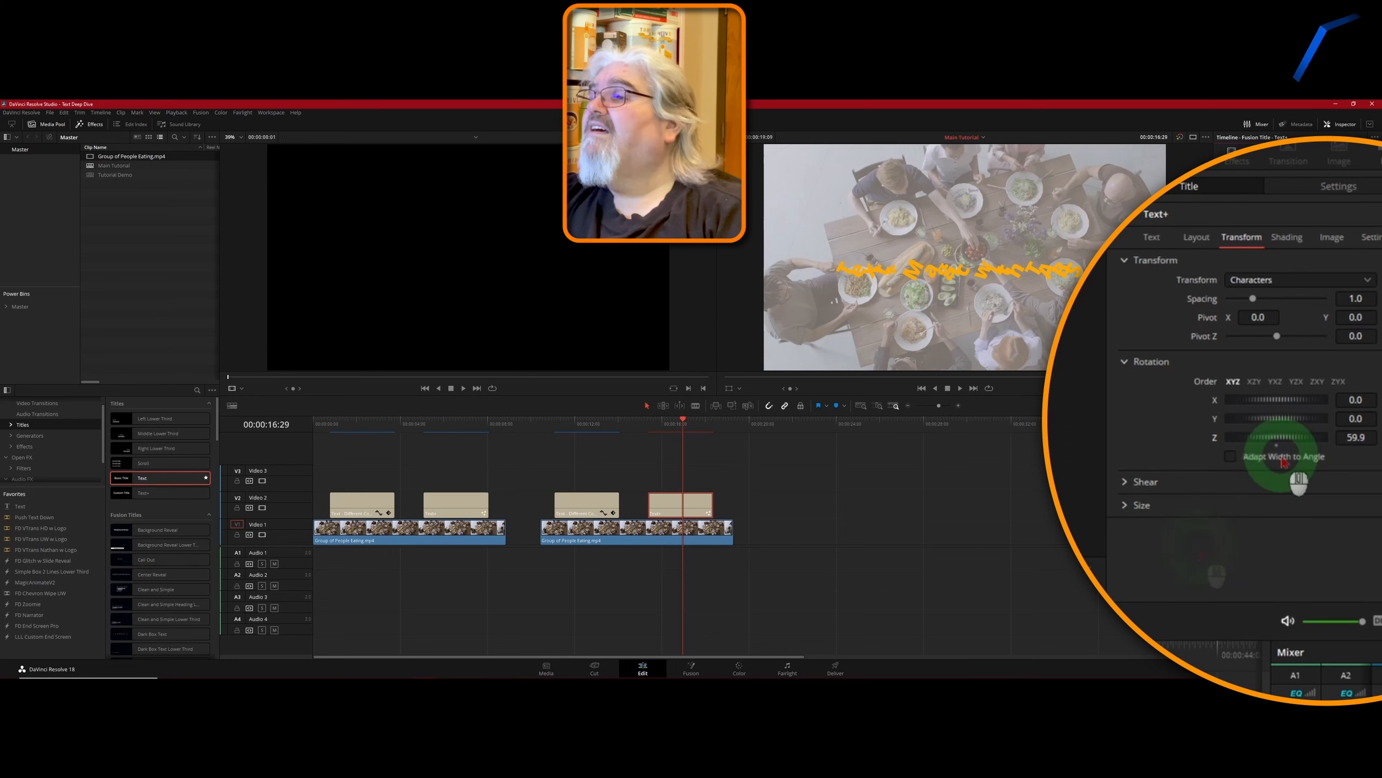
{"action": "left_click", "coordinate": [1276, 448]}
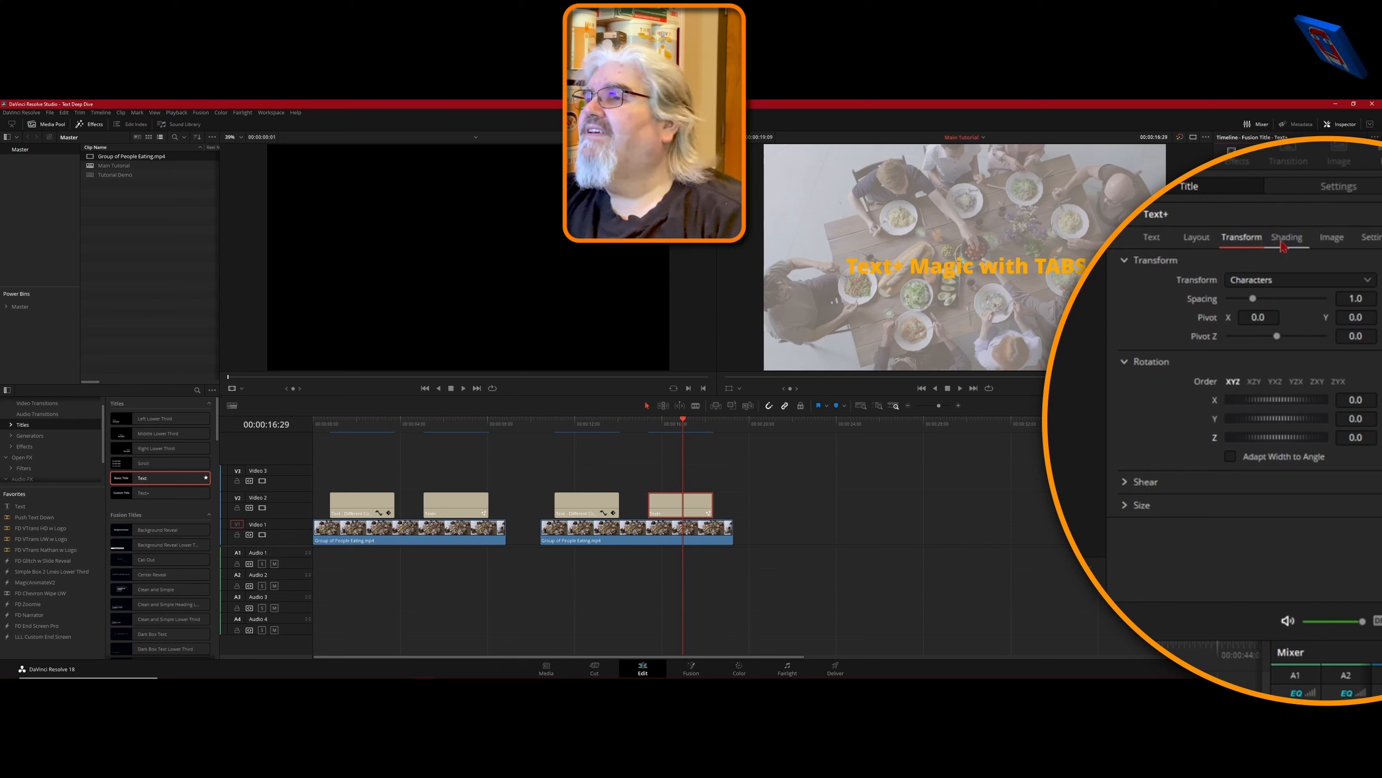
- Try shearing the characters along X and Y and changing their size, returning shear to 0.0 and size to 1.0
{"action": "left_click", "coordinate": [1124, 487]}
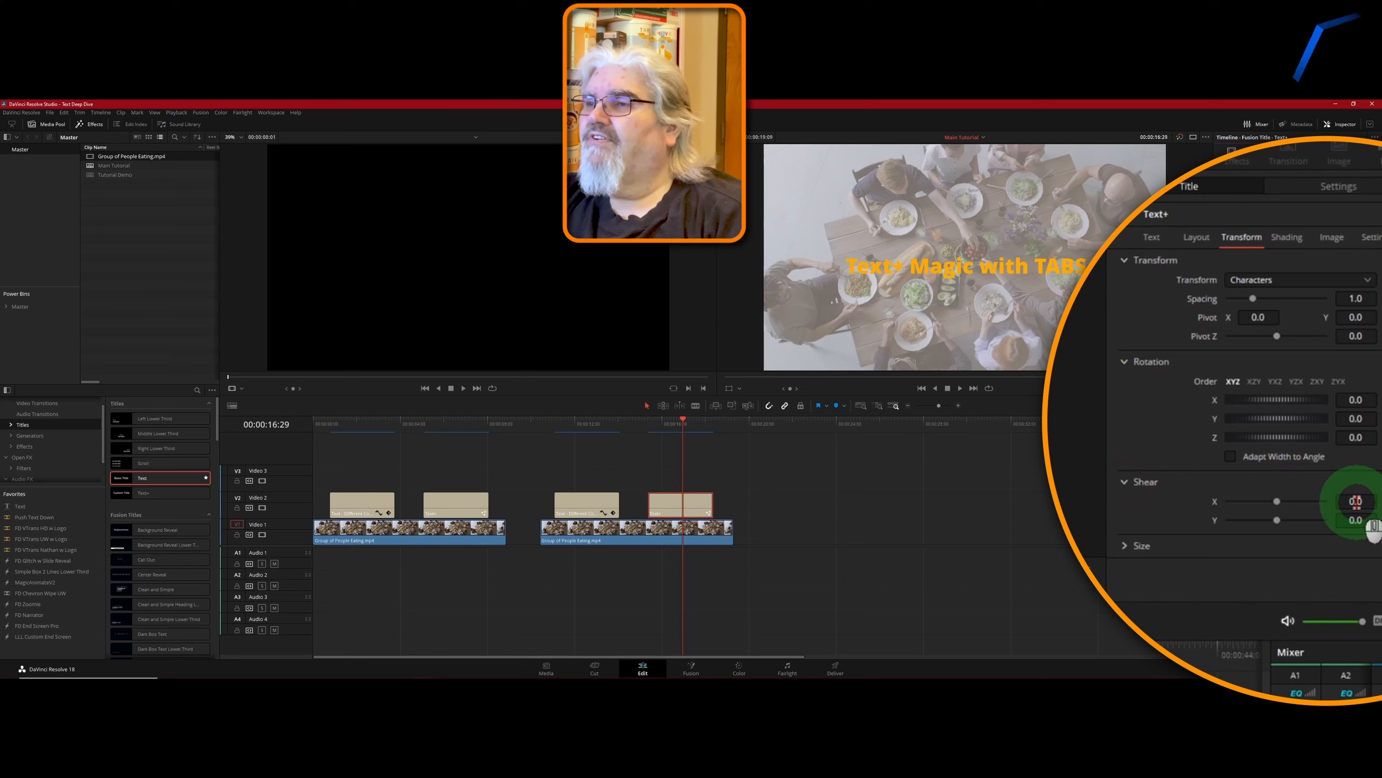
{"action": "left_click_drag", "start_coordinate": [1356, 501], "coordinate": [798, 360]}
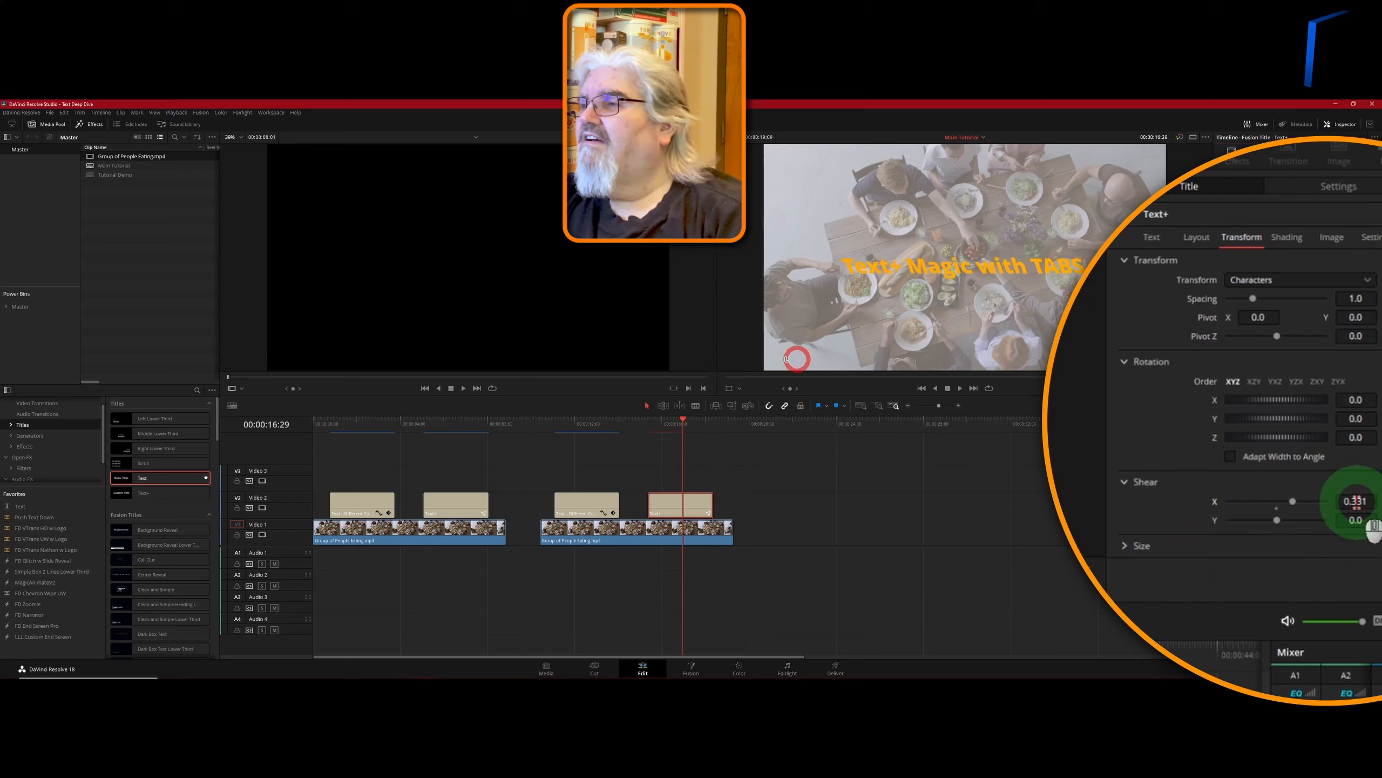
{"action": "left_click", "coordinate": [1276, 507]}
{"action": "left_click_drag", "start_coordinate": [1356, 519], "coordinate": [812, 485]}
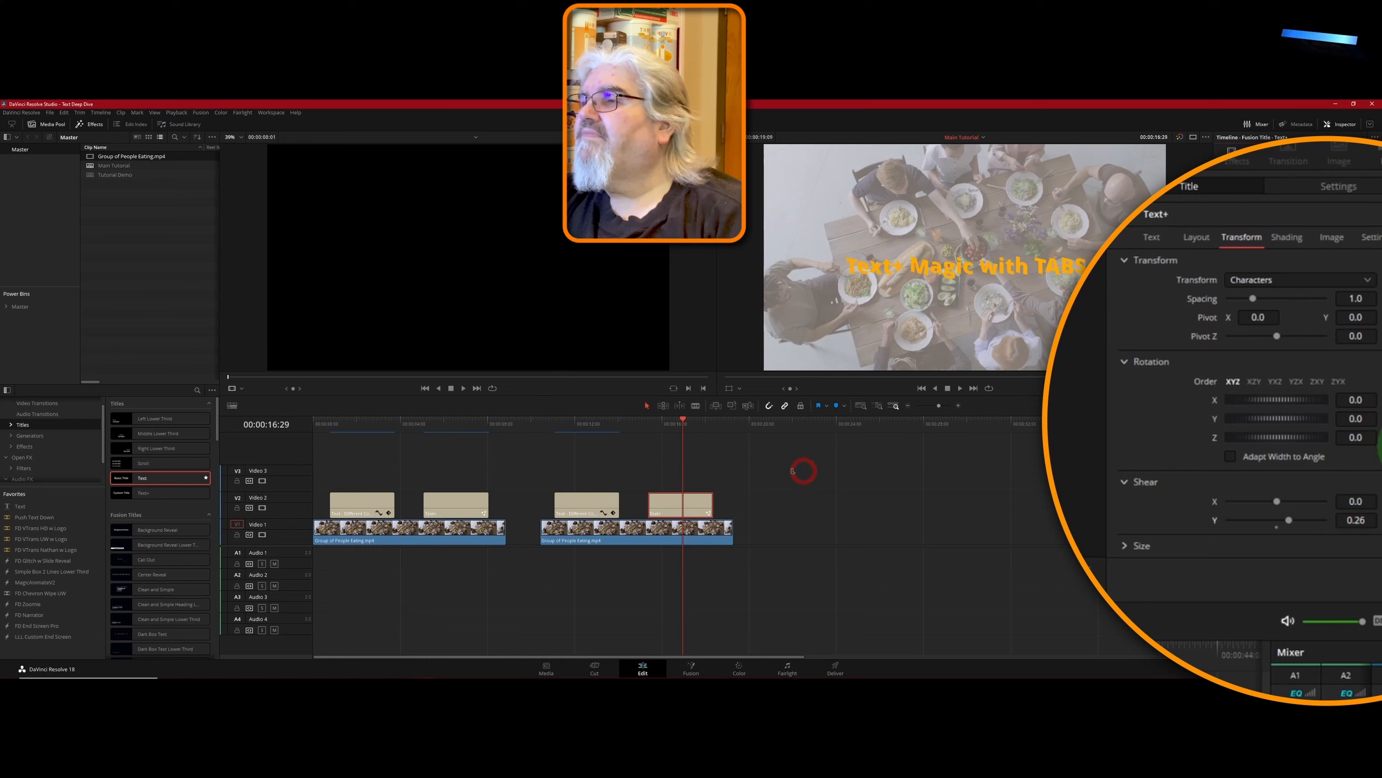
{"action": "double_click", "coordinate": [1280, 523]}
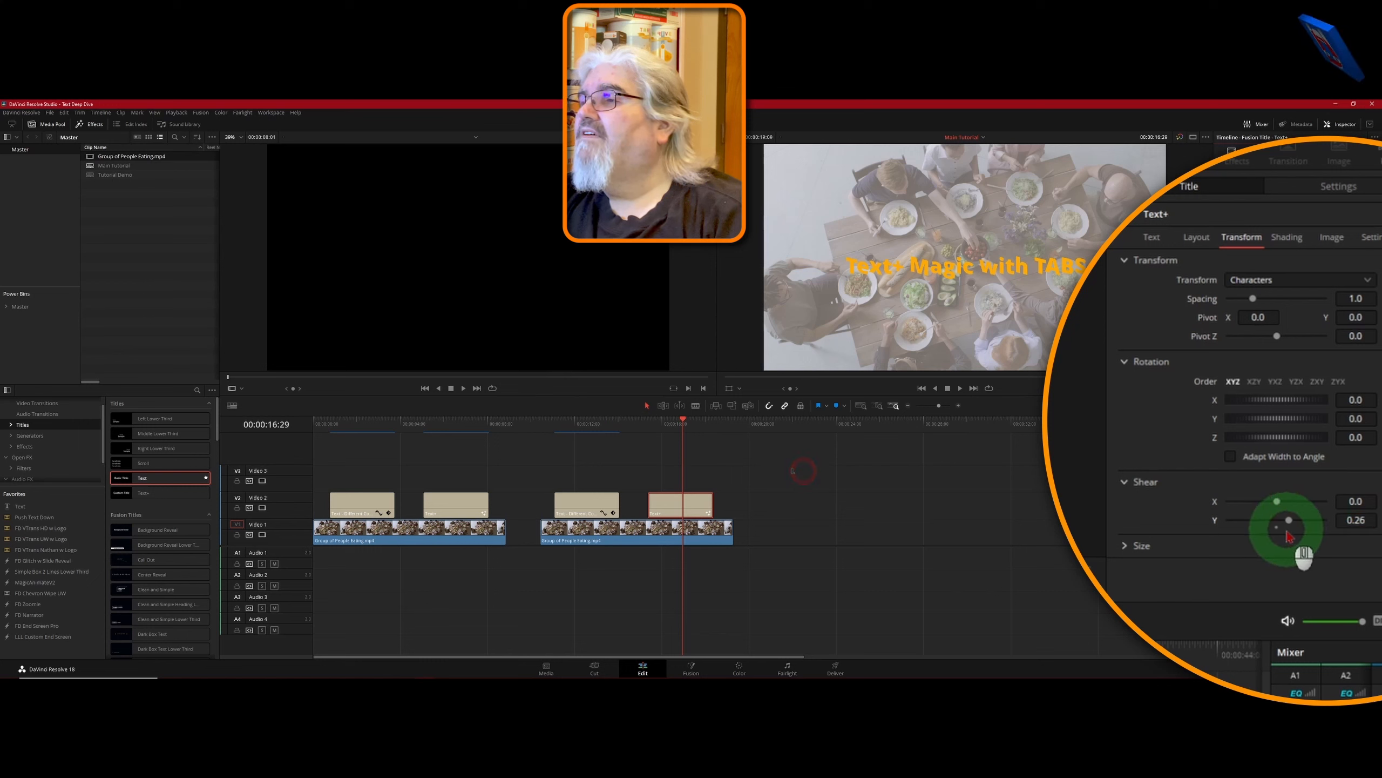
{"action": "left_click", "coordinate": [1124, 545]}
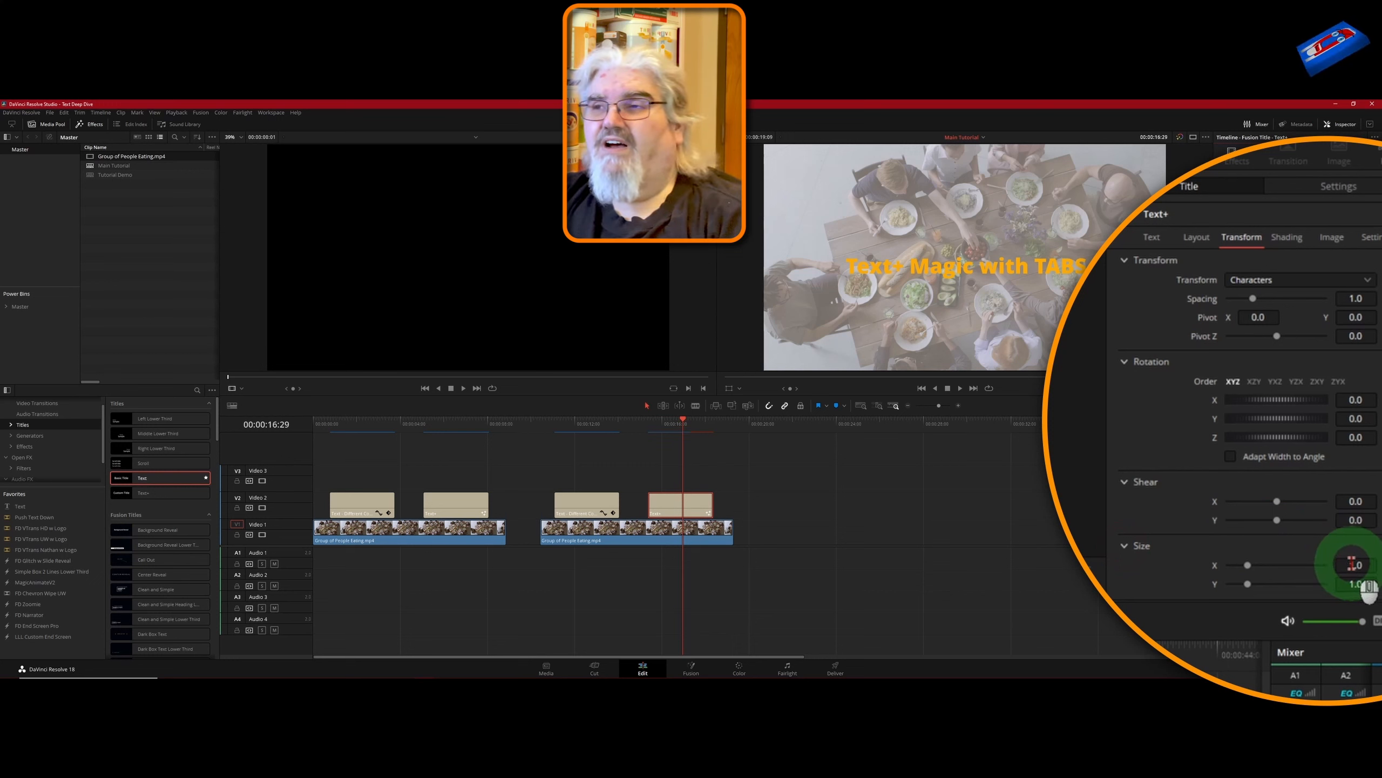
{"action": "left_click_drag", "start_coordinate": [1352, 565], "coordinate": [716, 413]}
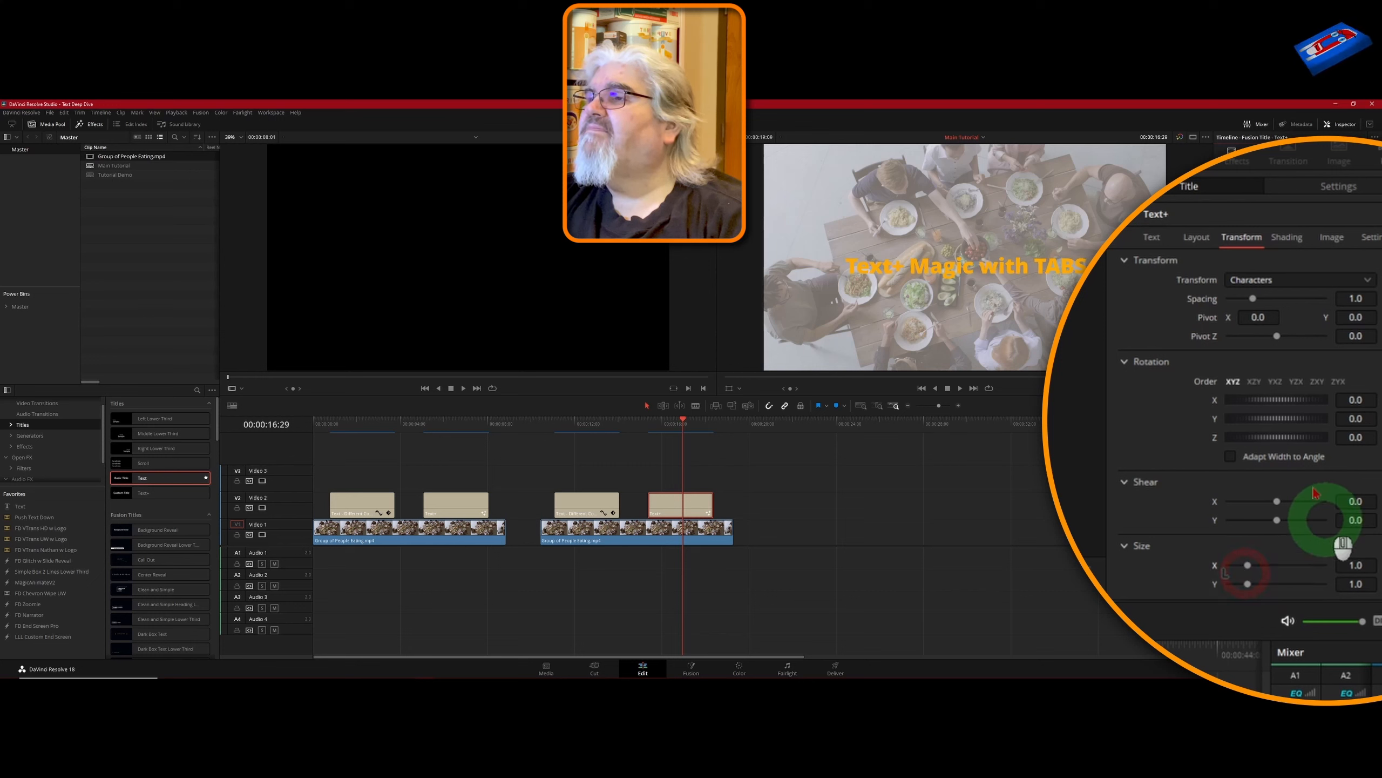
- Glance at the Text+ shading settings, and set the title text's horizontal anchor to center
{"action": "left_click", "coordinate": [1285, 243]}
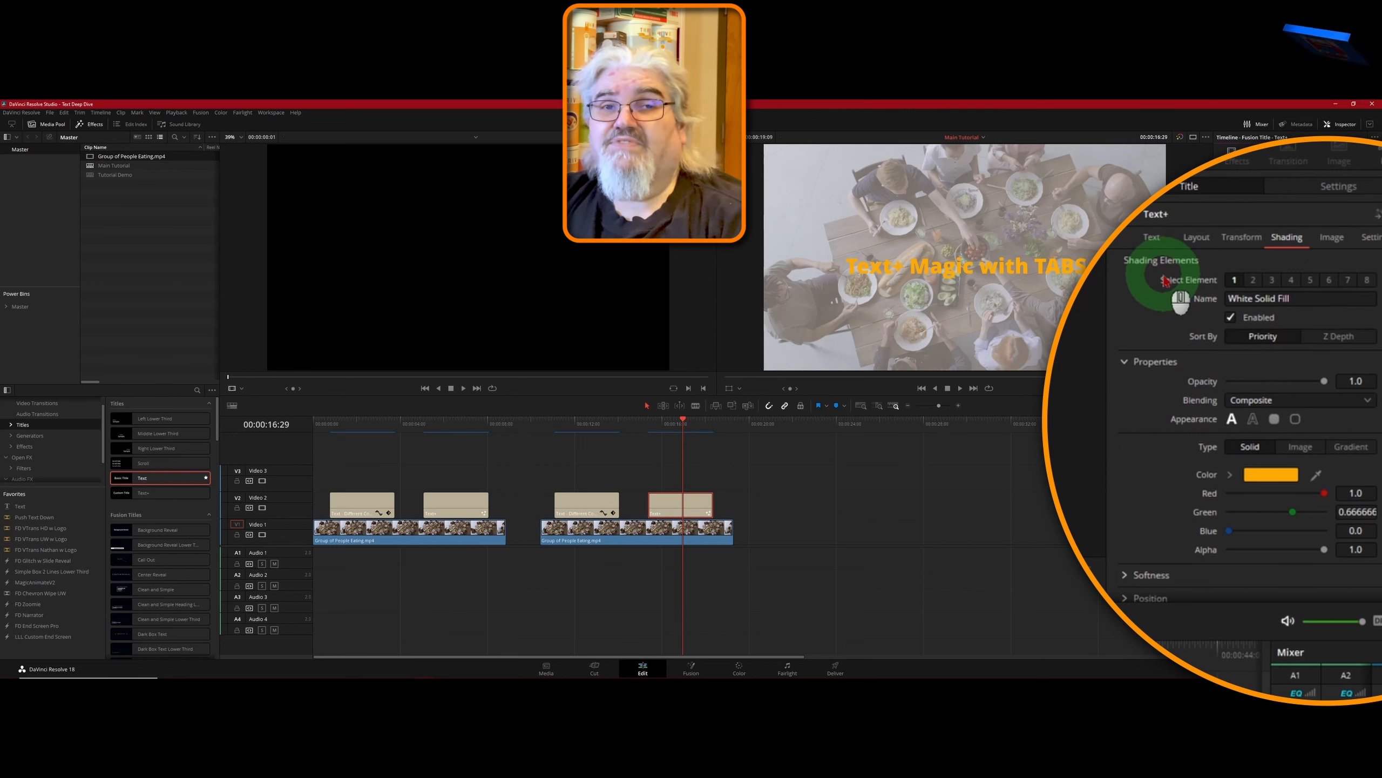
{"action": "left_click", "coordinate": [1152, 240]}
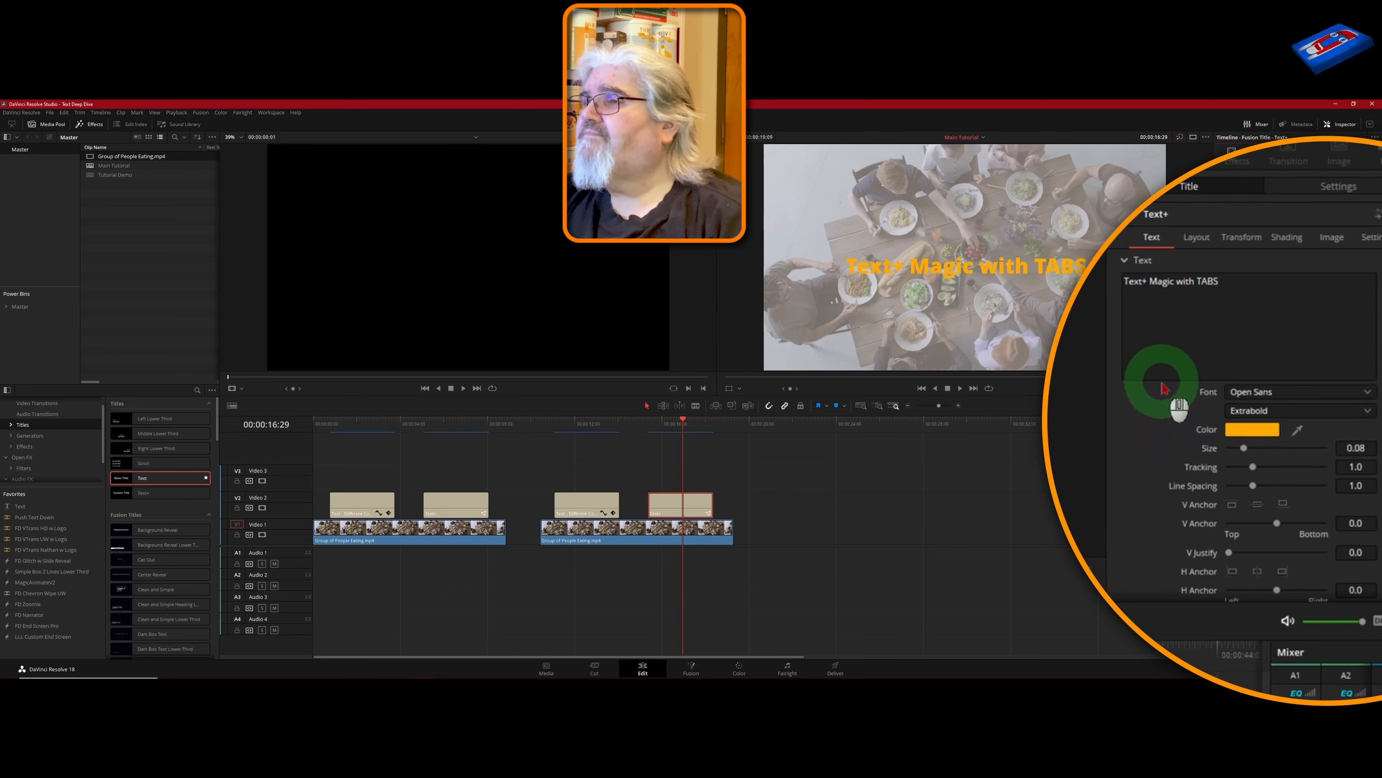
{"action": "left_click", "coordinate": [1244, 280]}
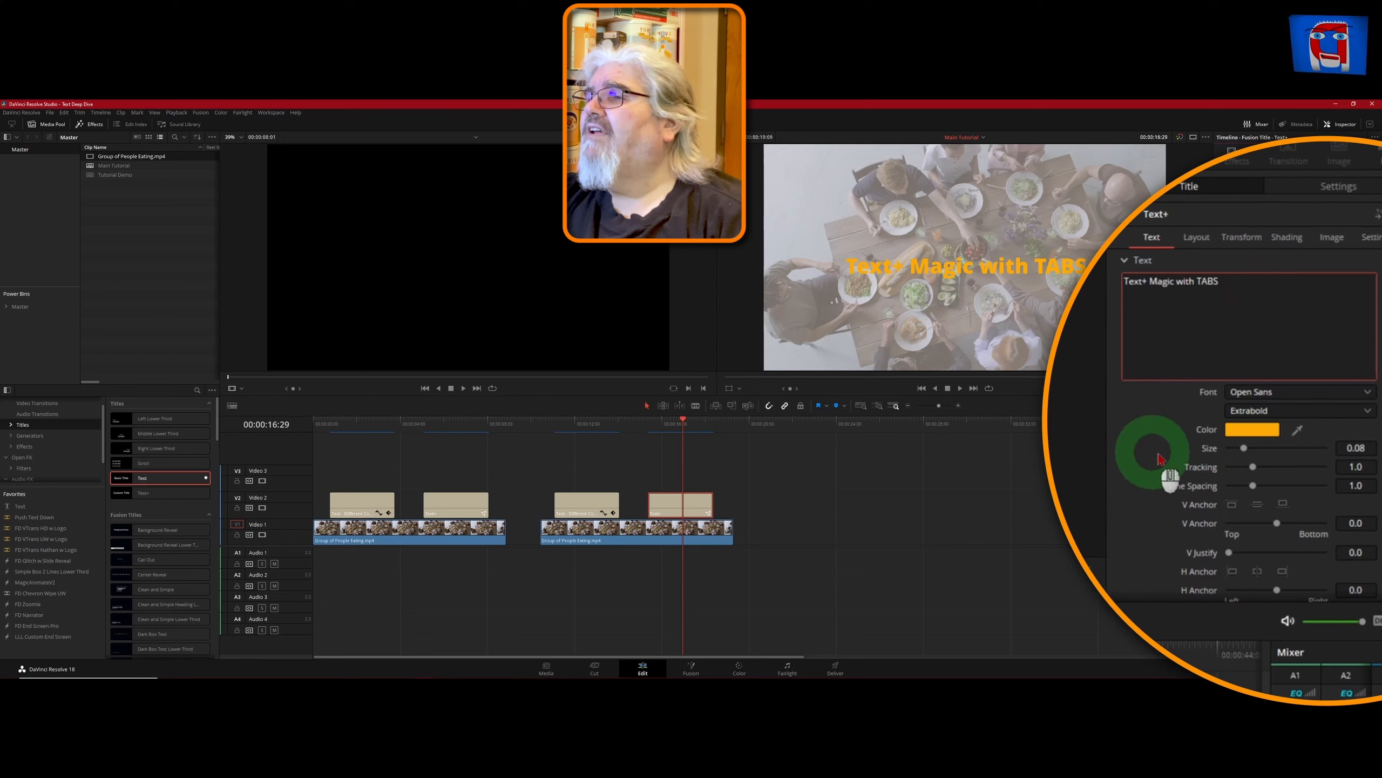
{"action": "scroll", "coordinate": [1219, 472], "scroll_direction": "down", "scroll_amount": 1}
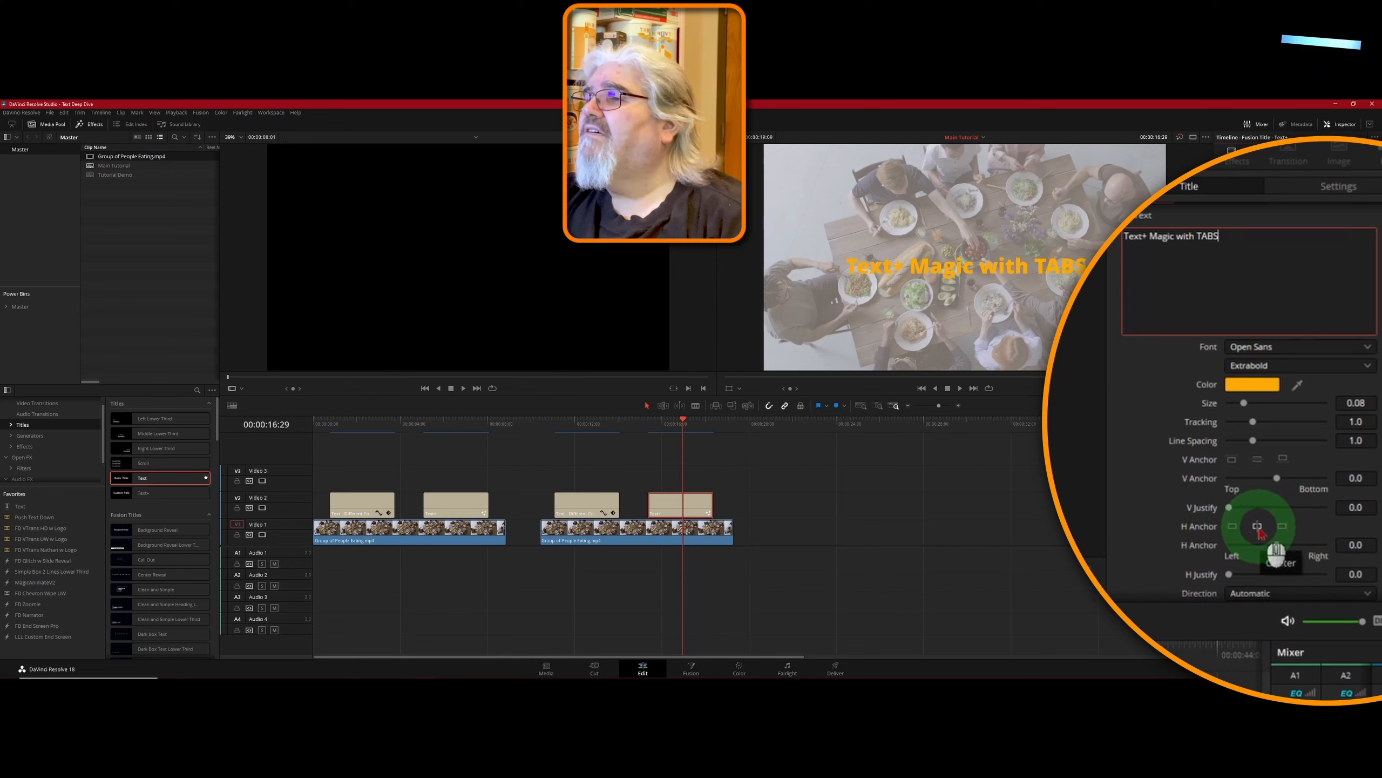
{"action": "left_click", "coordinate": [1258, 527]}
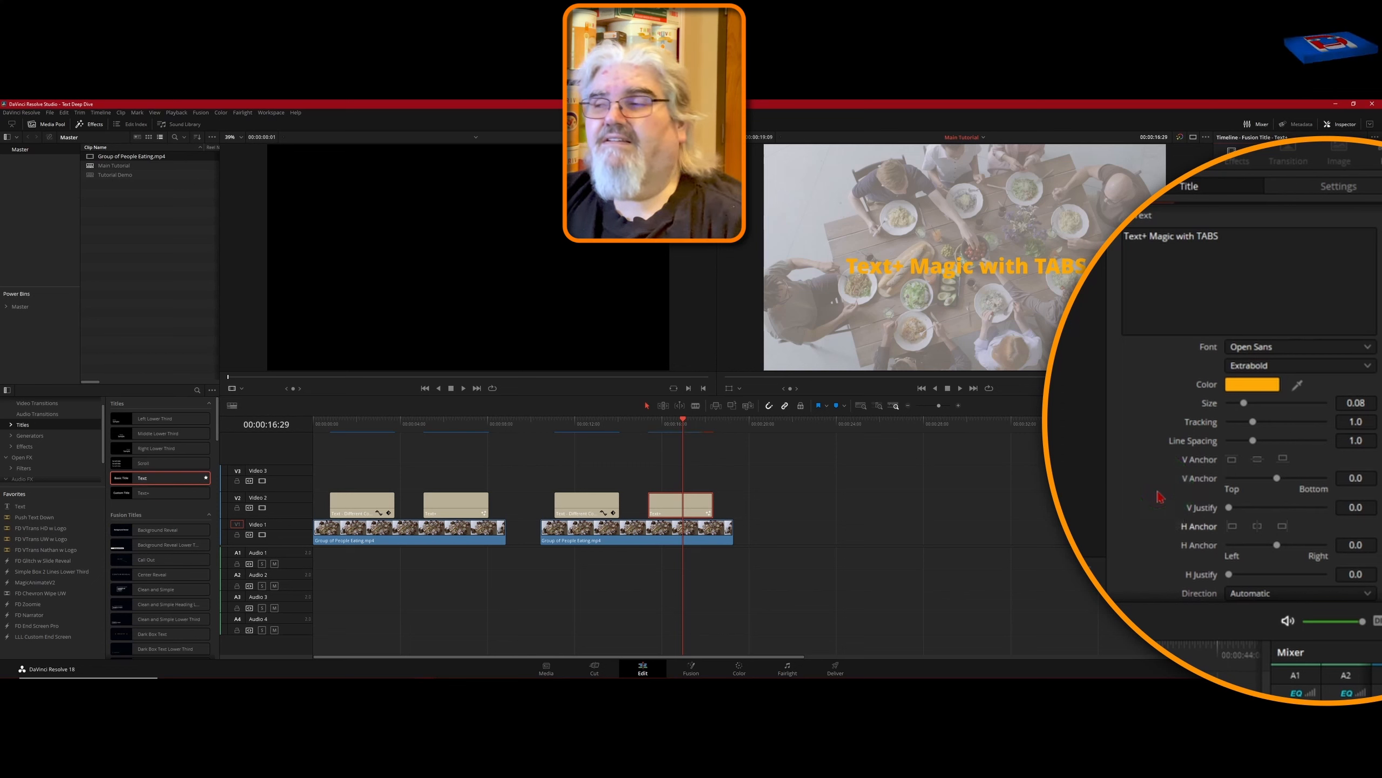
- Start a new line below "Text+ Magic with TABS" and compare with the finished tabbed title earlier on the timeline
{"action": "left_click", "coordinate": [1233, 247]}
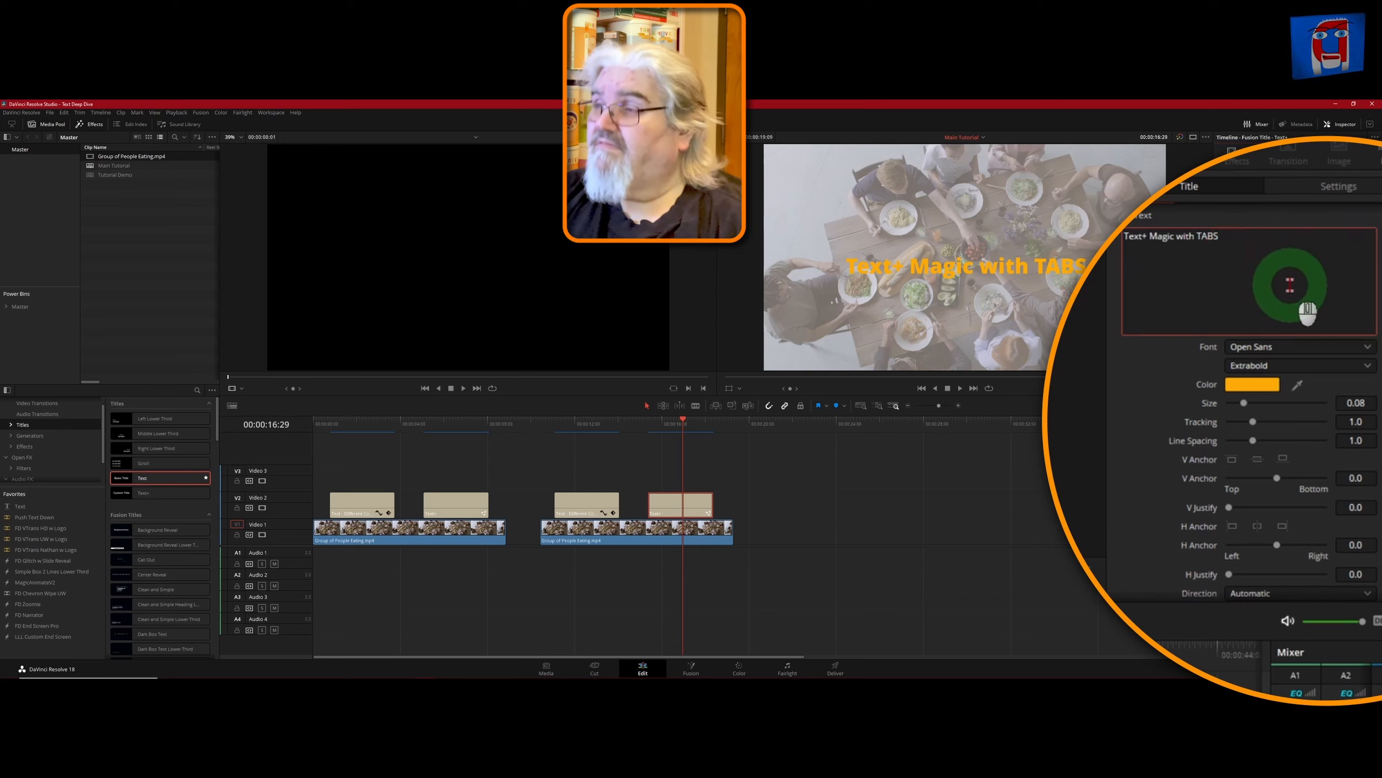
{"action": "key", "text": "Return"}
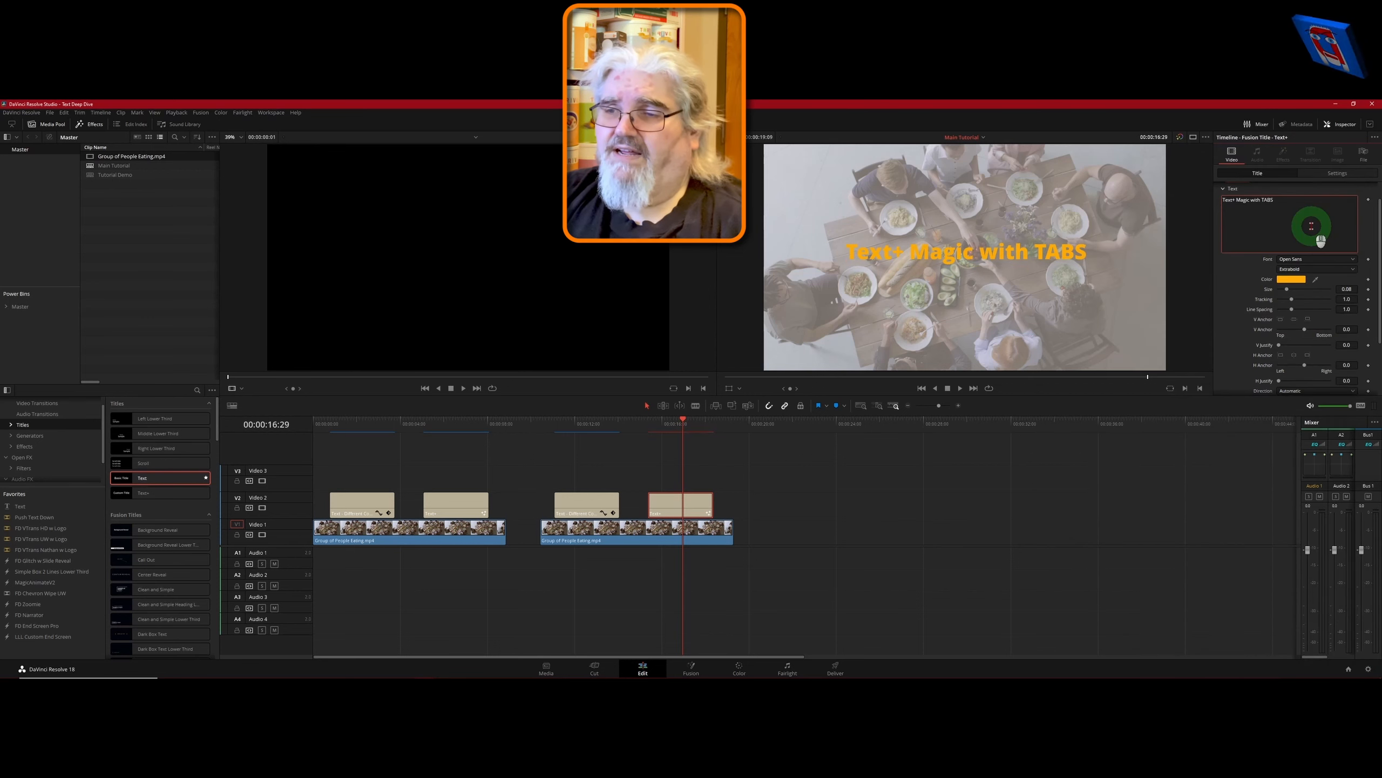
{"action": "left_click", "coordinate": [459, 427]}
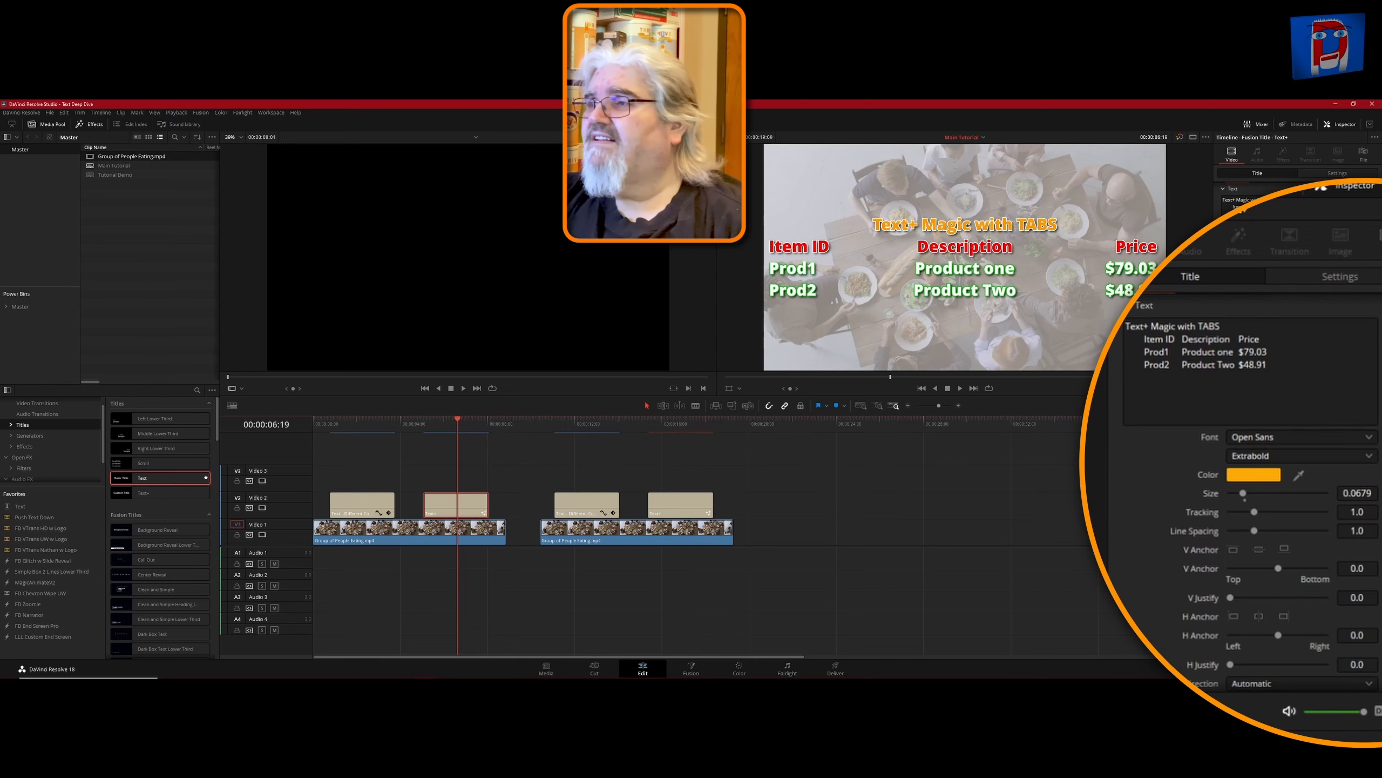
{"action": "left_click", "coordinate": [682, 425]}
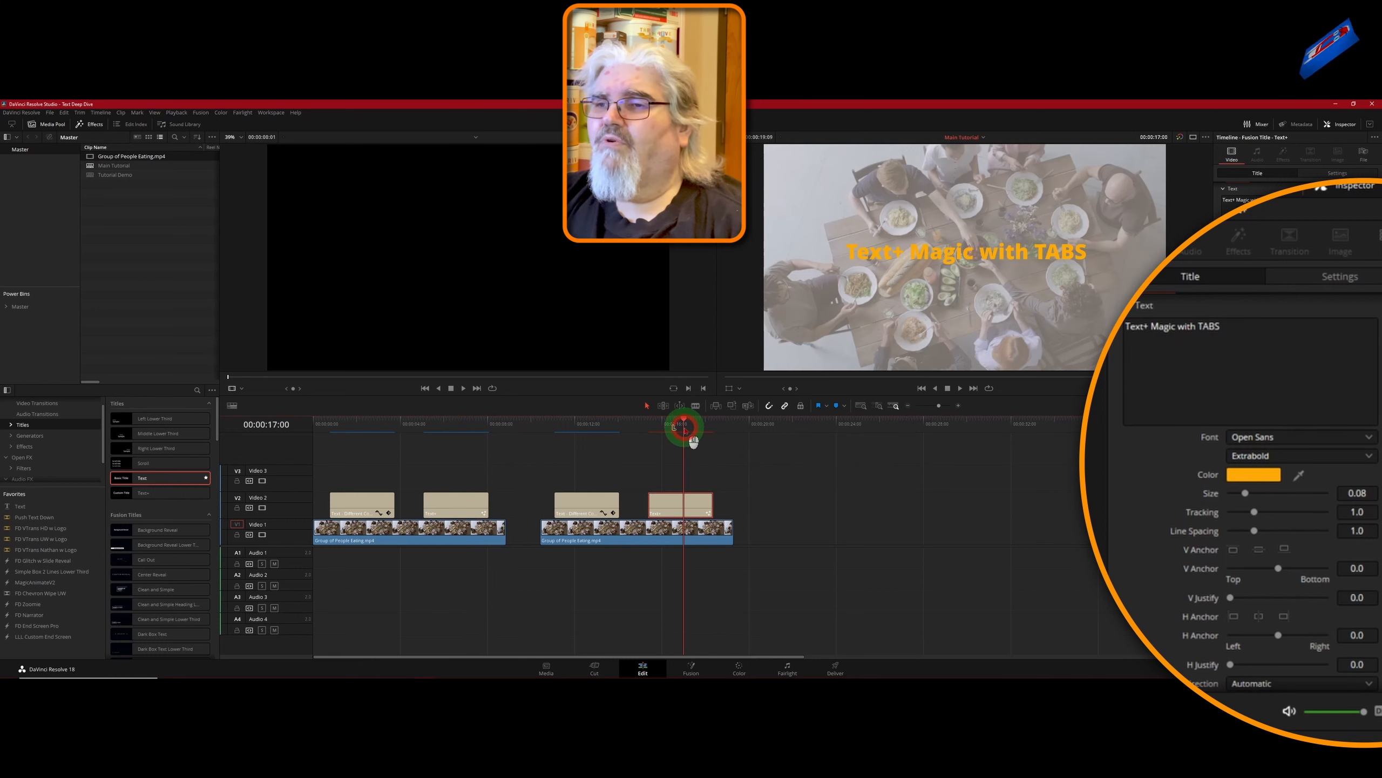
- Fill the second text line with the headings Title 1, Title 2 and Title 3, each preceded by a tab
{"action": "left_click", "coordinate": [1237, 329]}
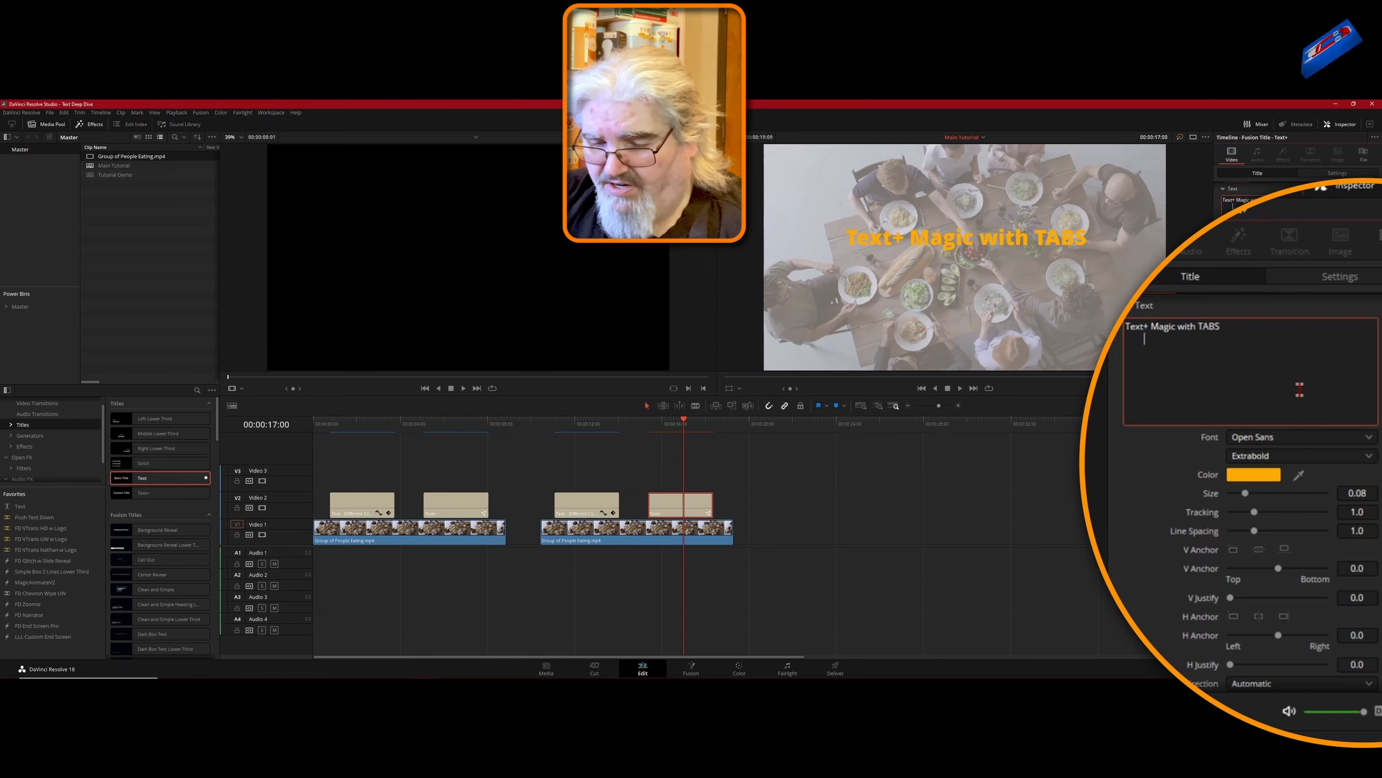
{"action": "key", "text": "shift"}
{"action": "type", "text": "T"}
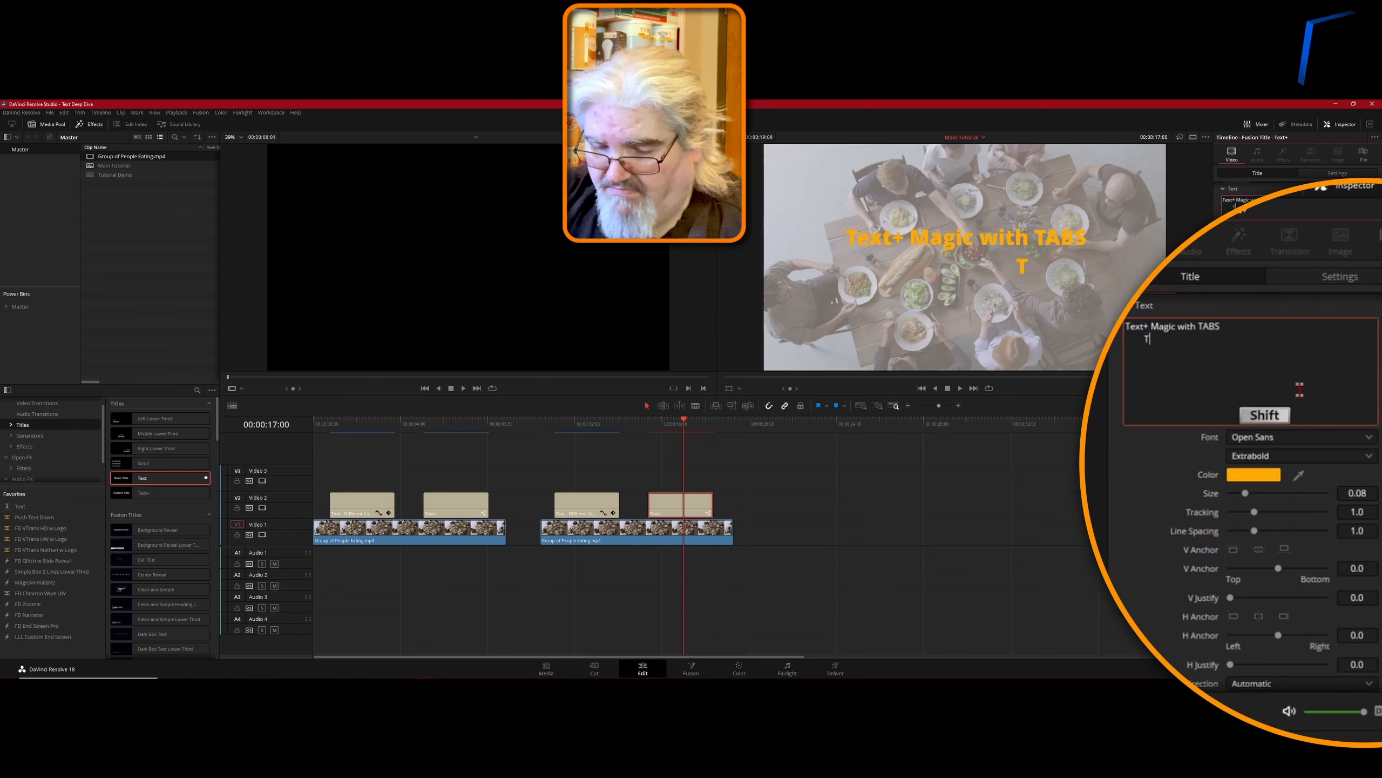
{"action": "type", "text": "itle 1"}
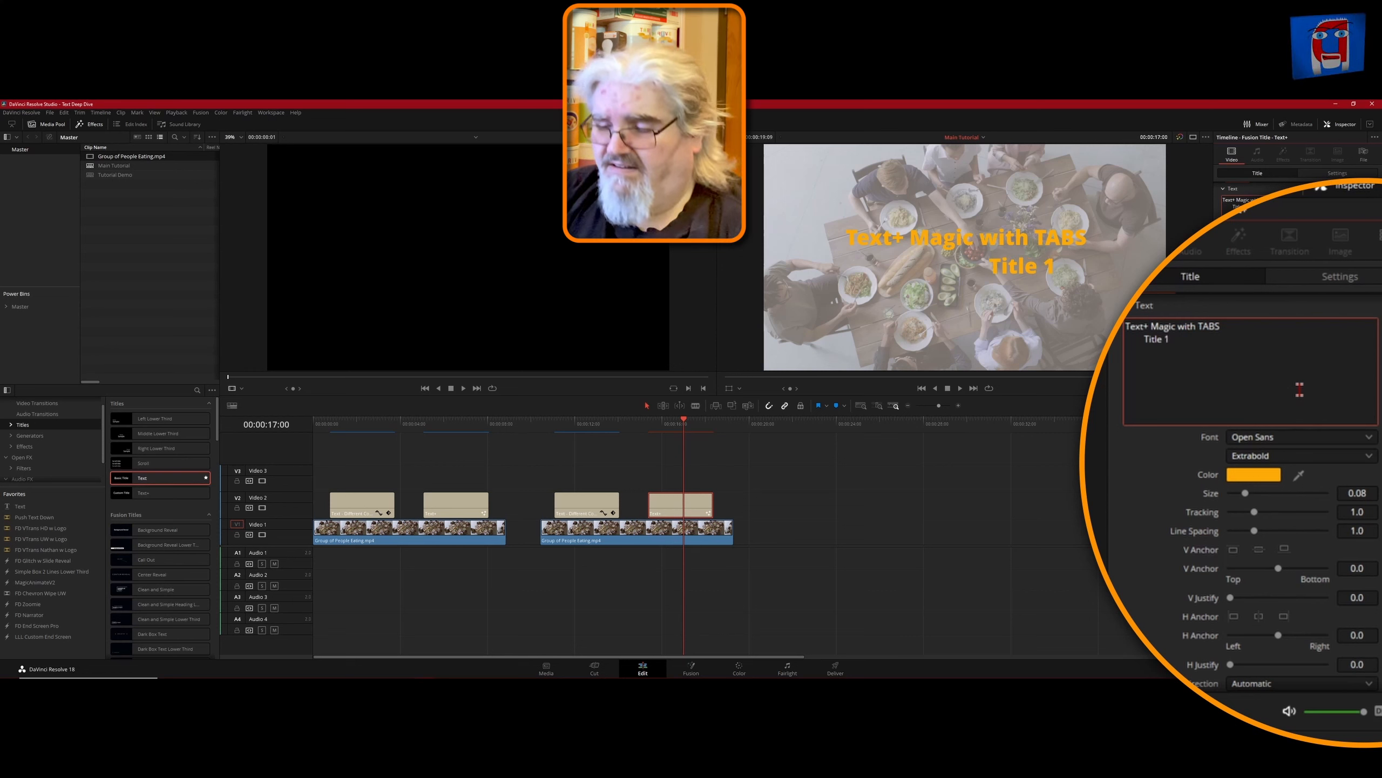
{"action": "key", "text": "shift"}
{"action": "key", "text": "Tab"}
{"action": "type", "text": "Title 2"}
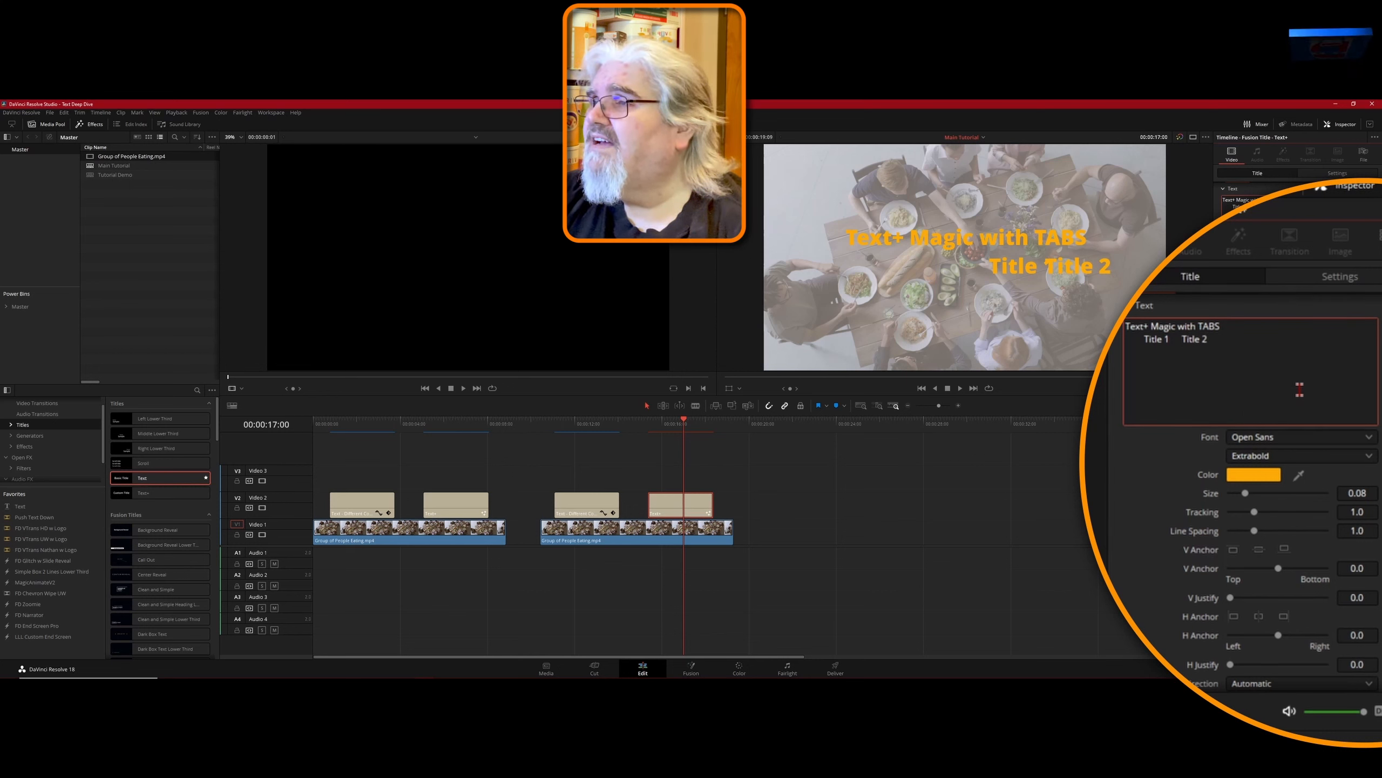
{"action": "type", "text": "Title"}
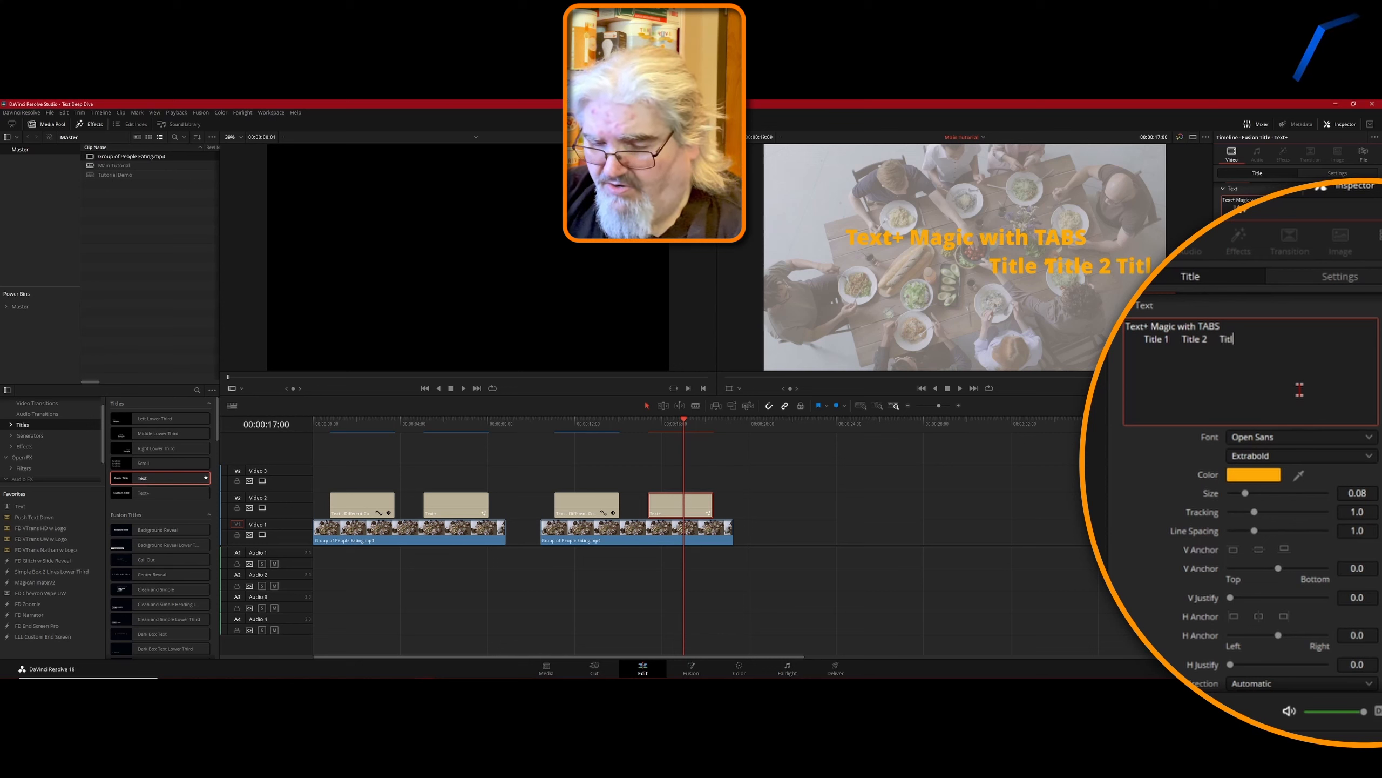
{"action": "type", "text": " 3"}
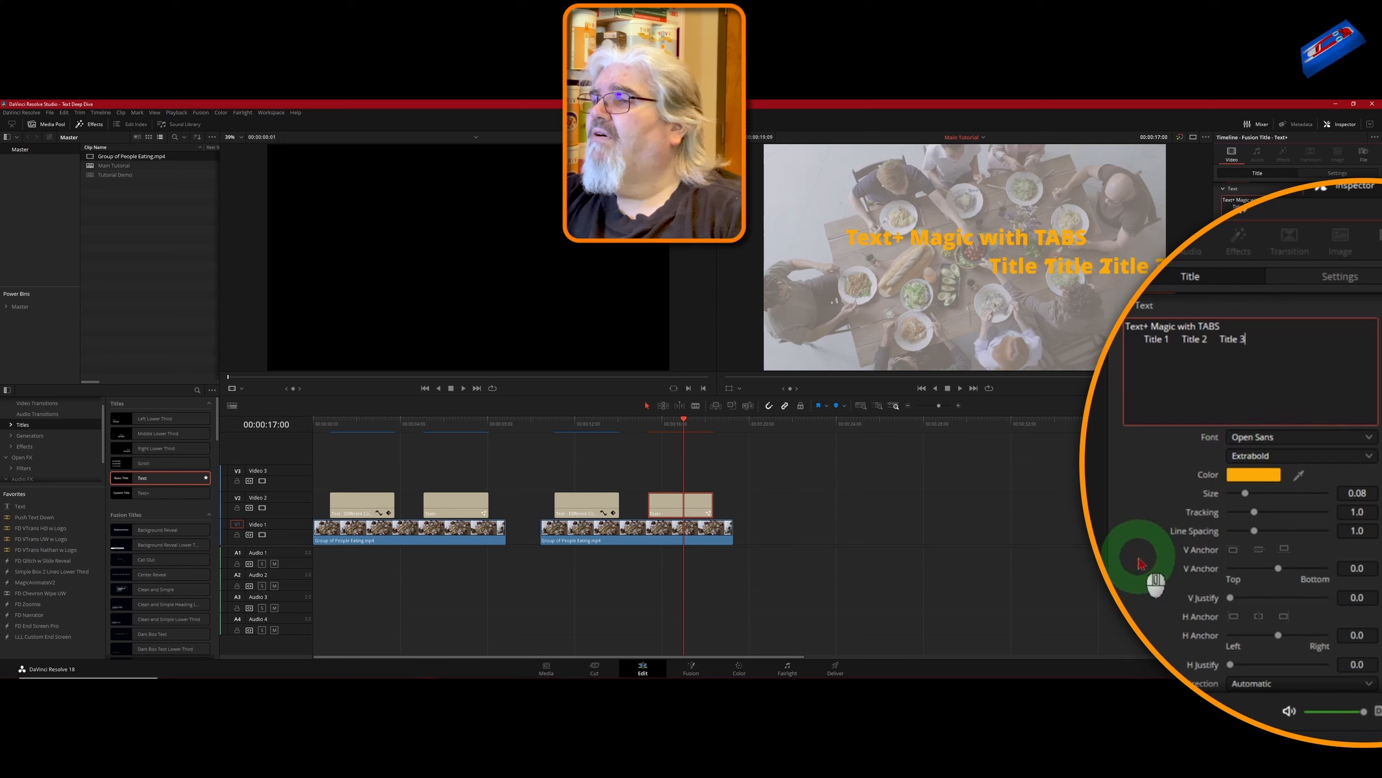
- In the Text+ tab spacing, set tab 1's alignment to -1.0 and its position to -0.442
{"action": "scroll", "coordinate": [1162, 549], "scroll_direction": "down", "scroll_amount": 3}
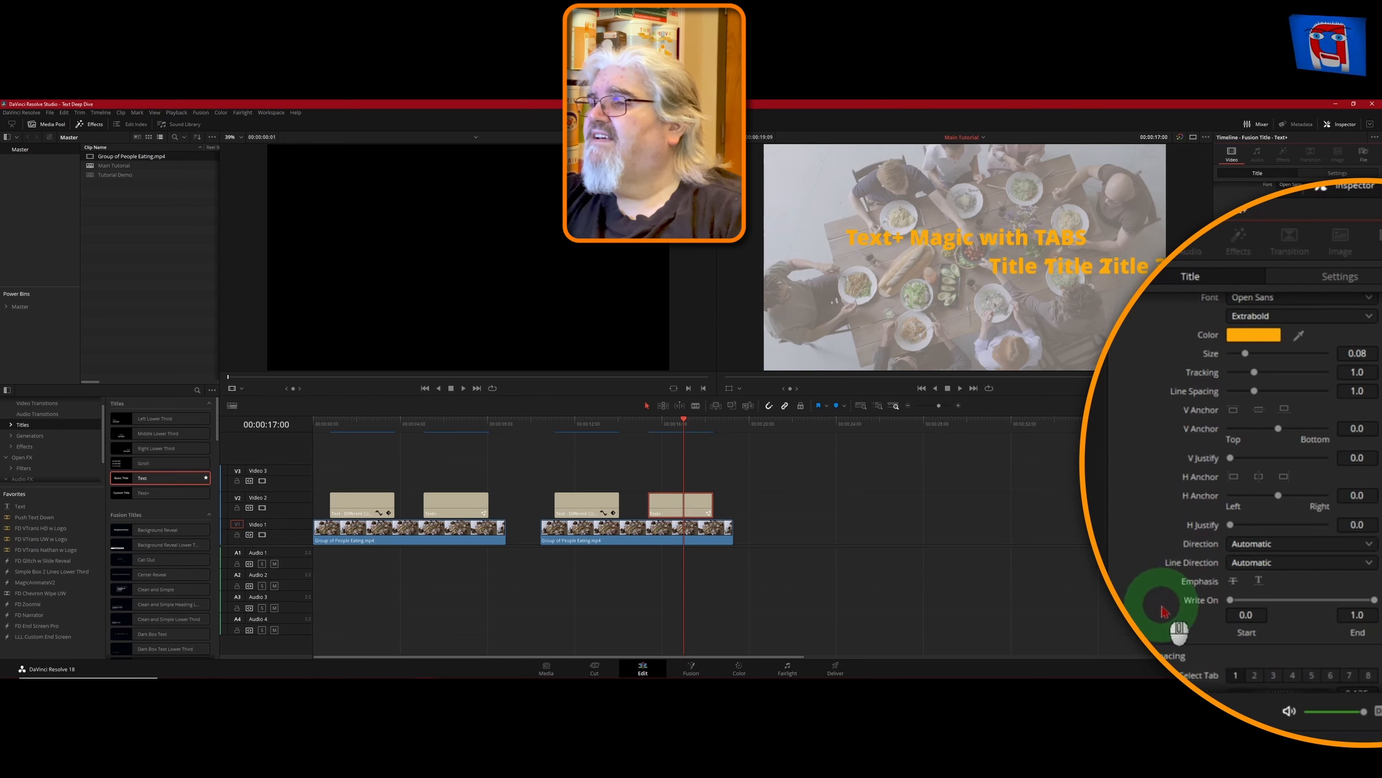
{"action": "scroll", "coordinate": [1164, 613], "scroll_direction": "down", "scroll_amount": 1}
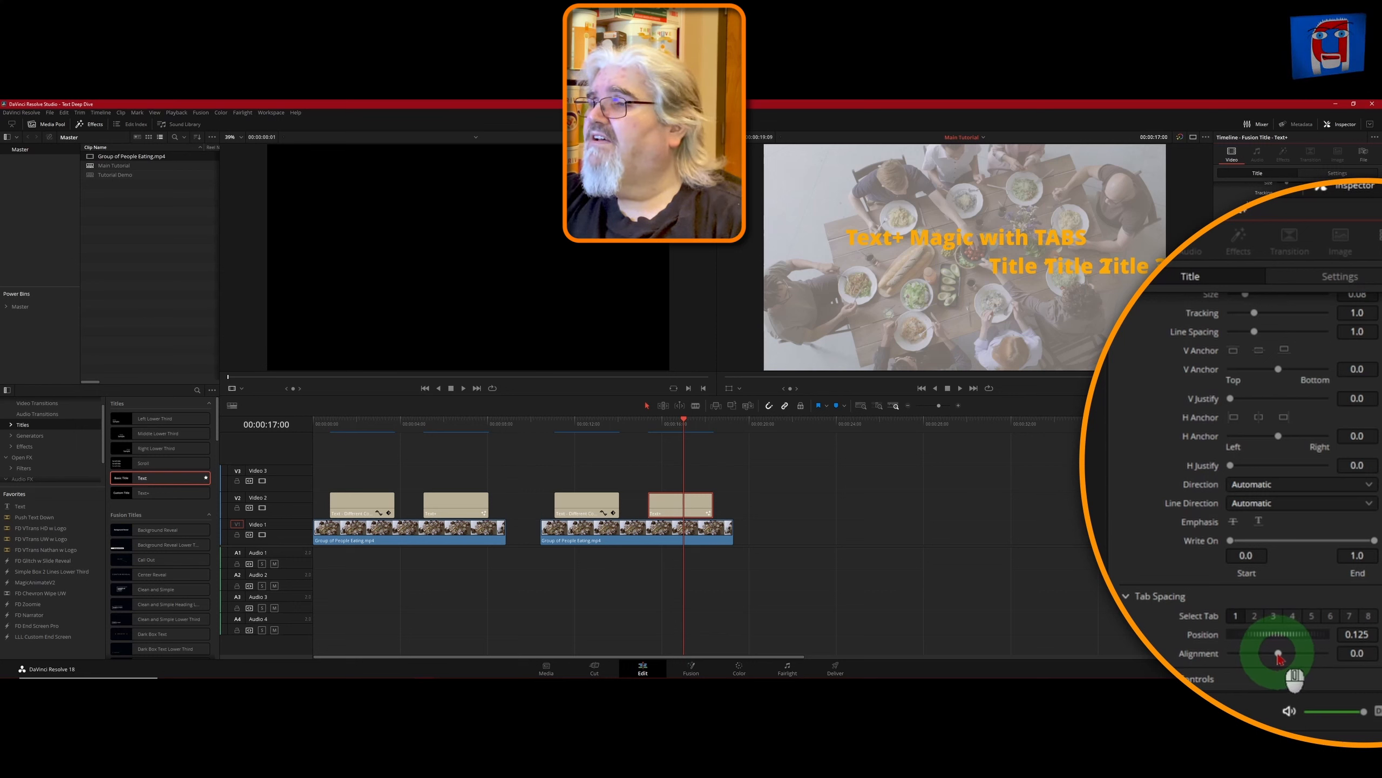
{"action": "left_click_drag", "start_coordinate": [1278, 655], "coordinate": [1207, 659]}
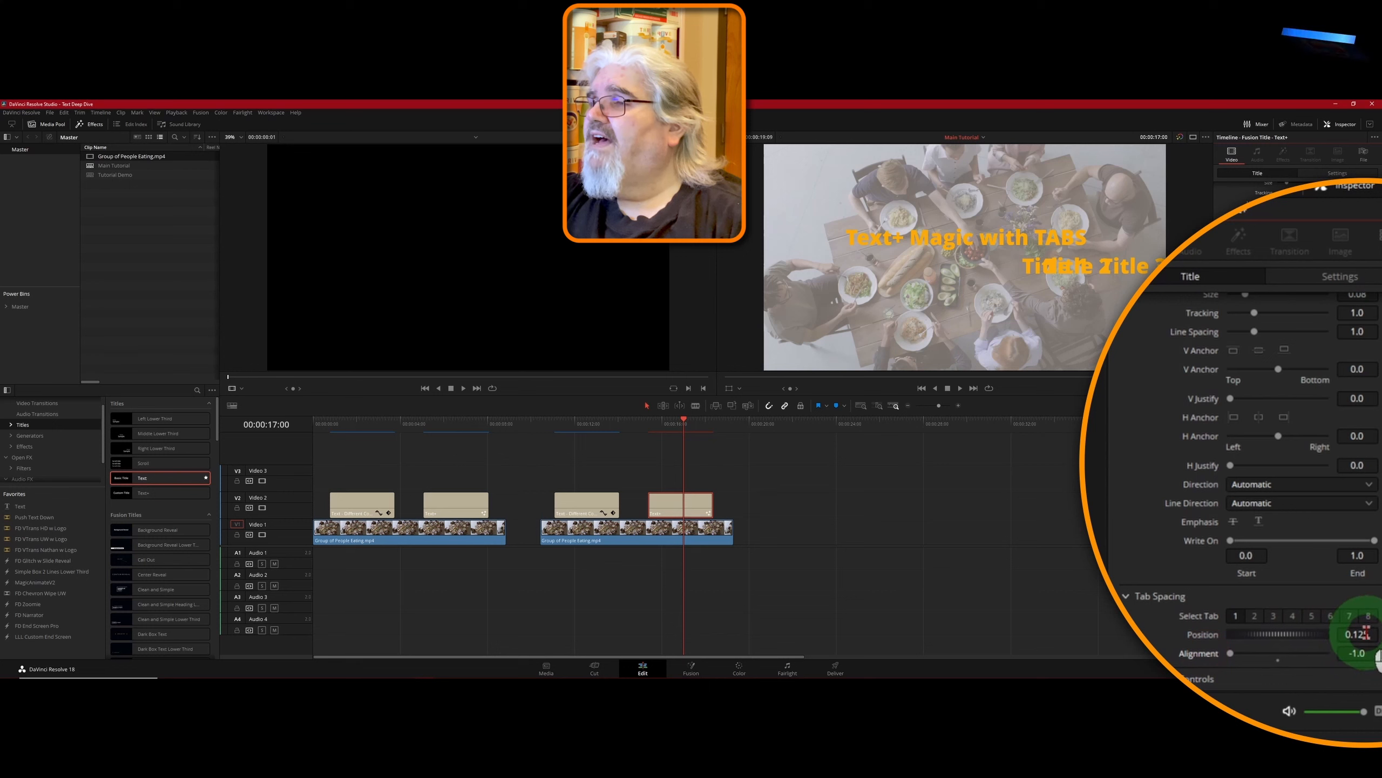
{"action": "left_click_drag", "start_coordinate": [1366, 632], "coordinate": [1108, 635]}
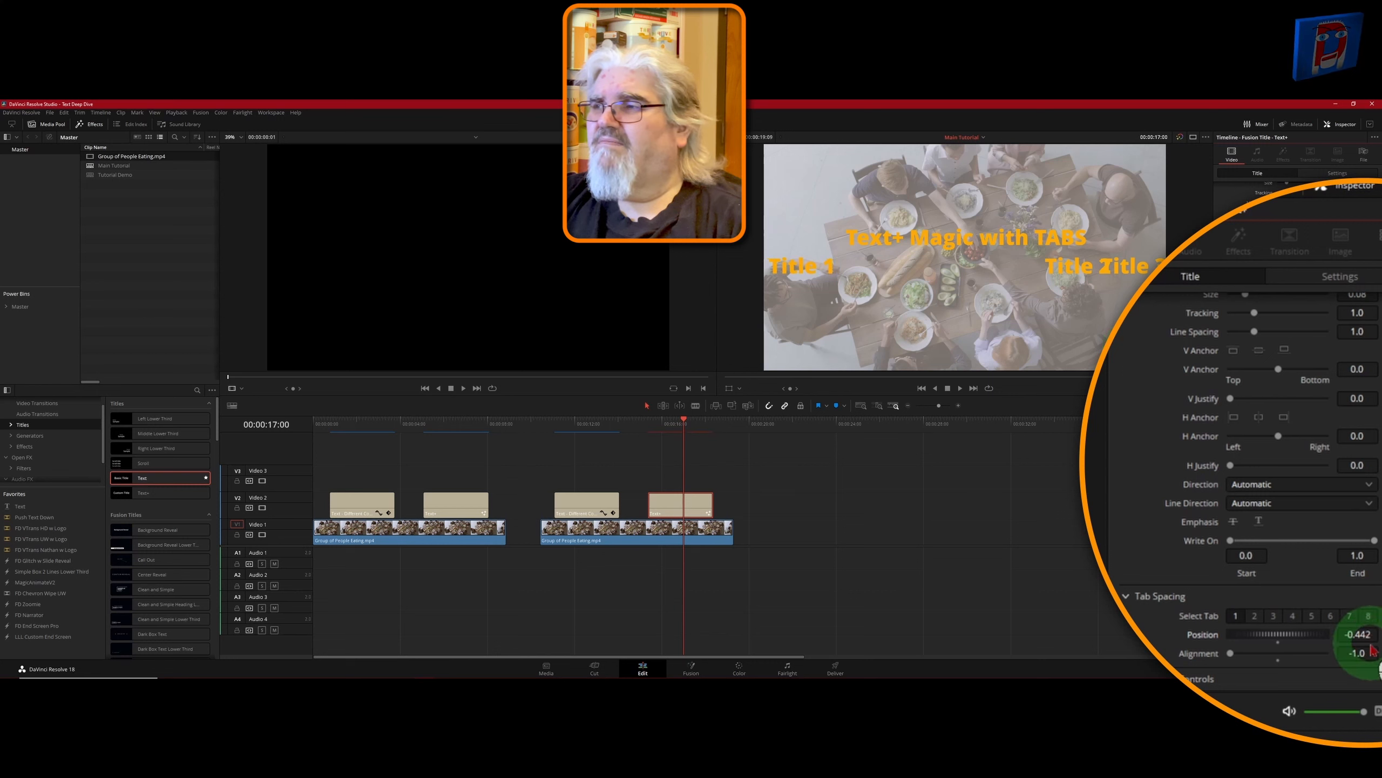
- Set the position of tab 2 to 0.0 in the tab spacing settings
{"action": "left_click", "coordinate": [1255, 618]}
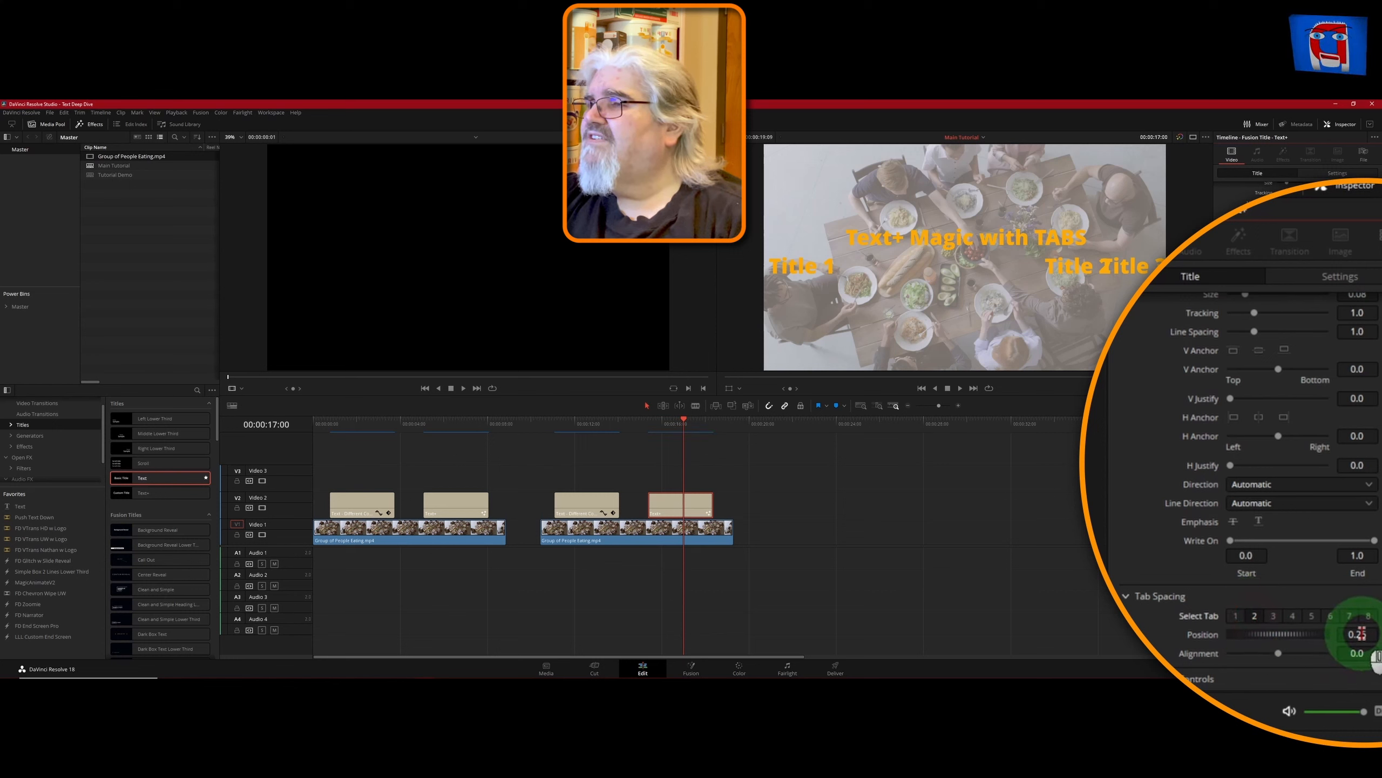
{"action": "left_click_drag", "start_coordinate": [1362, 633], "coordinate": [1178, 635]}
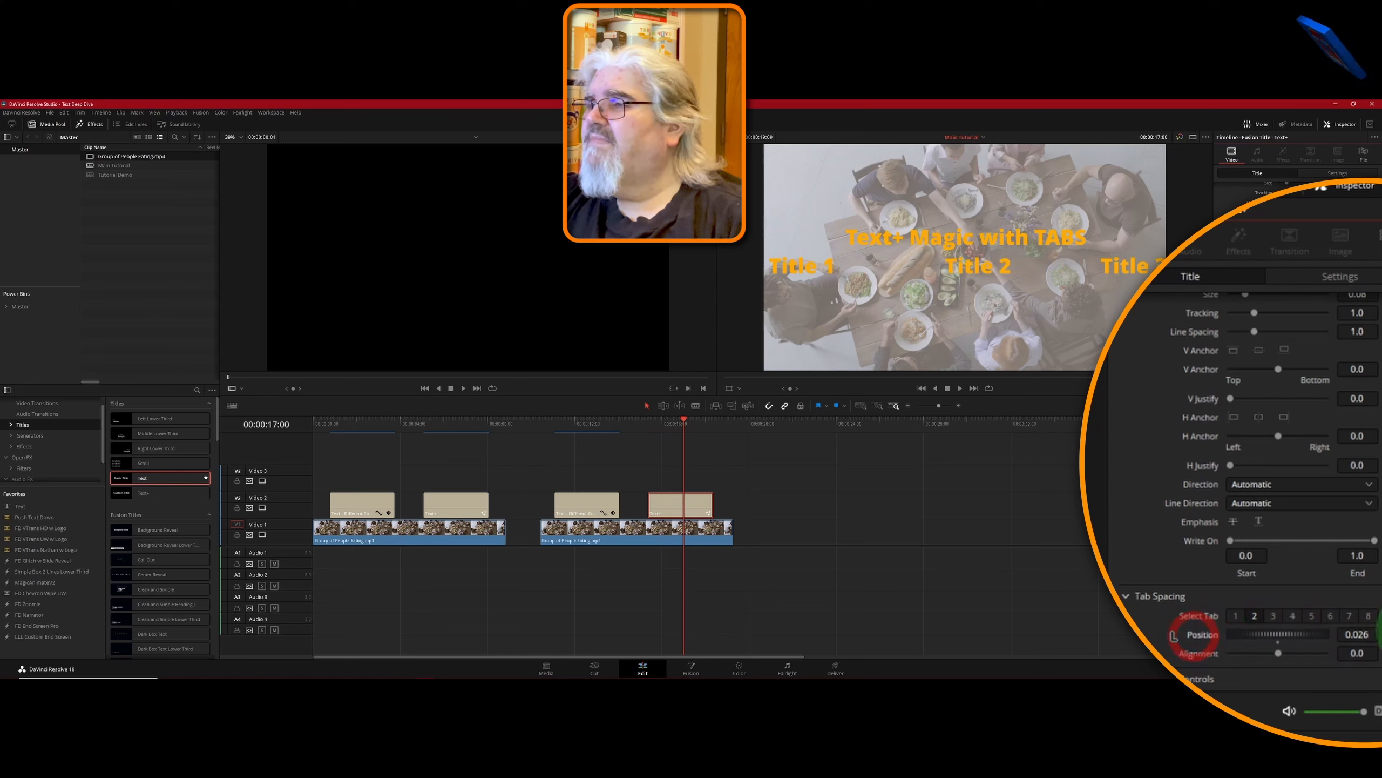
{"action": "left_click", "coordinate": [1356, 633]}
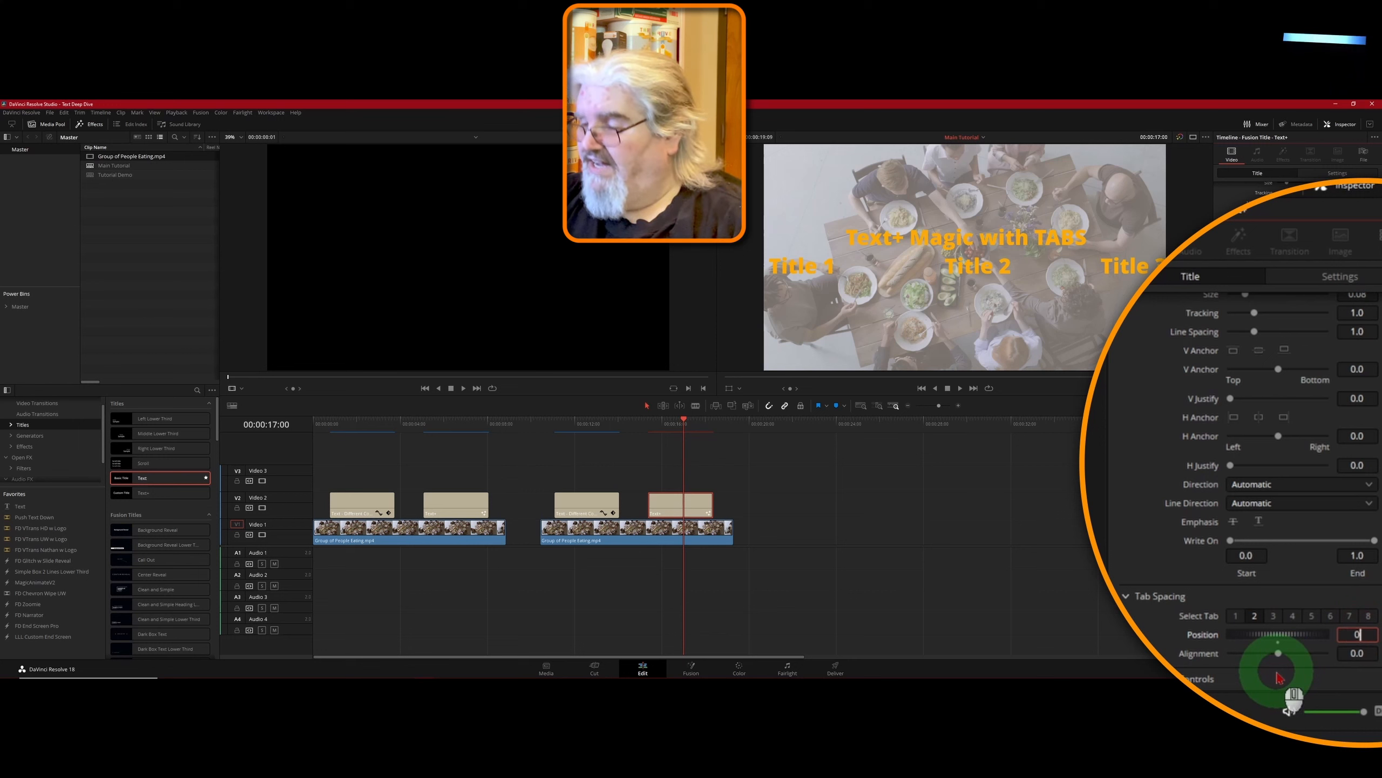
{"action": "key", "text": "Tab"}
- Set tab 3's alignment to 1.0 and its position to 0.43 in the tab spacing settings
{"action": "left_click", "coordinate": [1273, 615]}
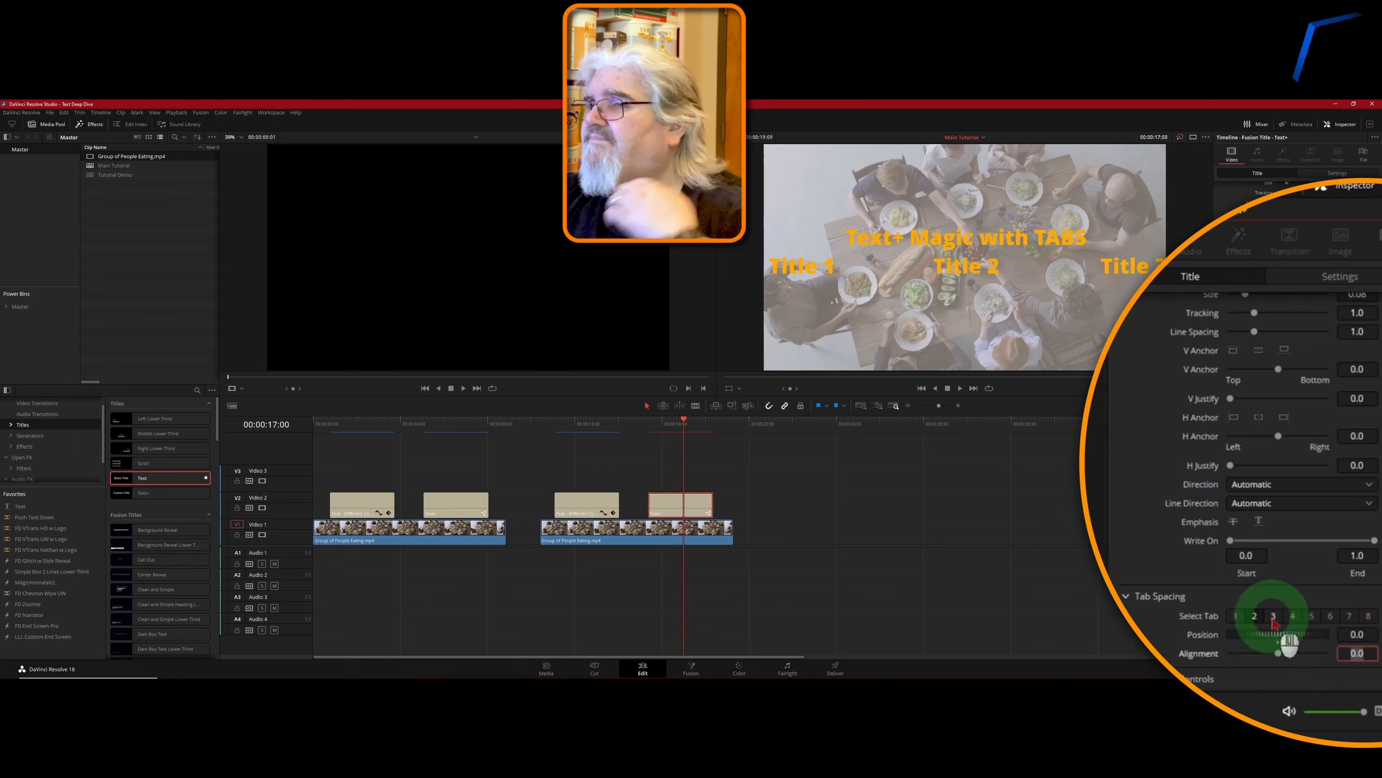
{"action": "left_click", "coordinate": [1273, 620]}
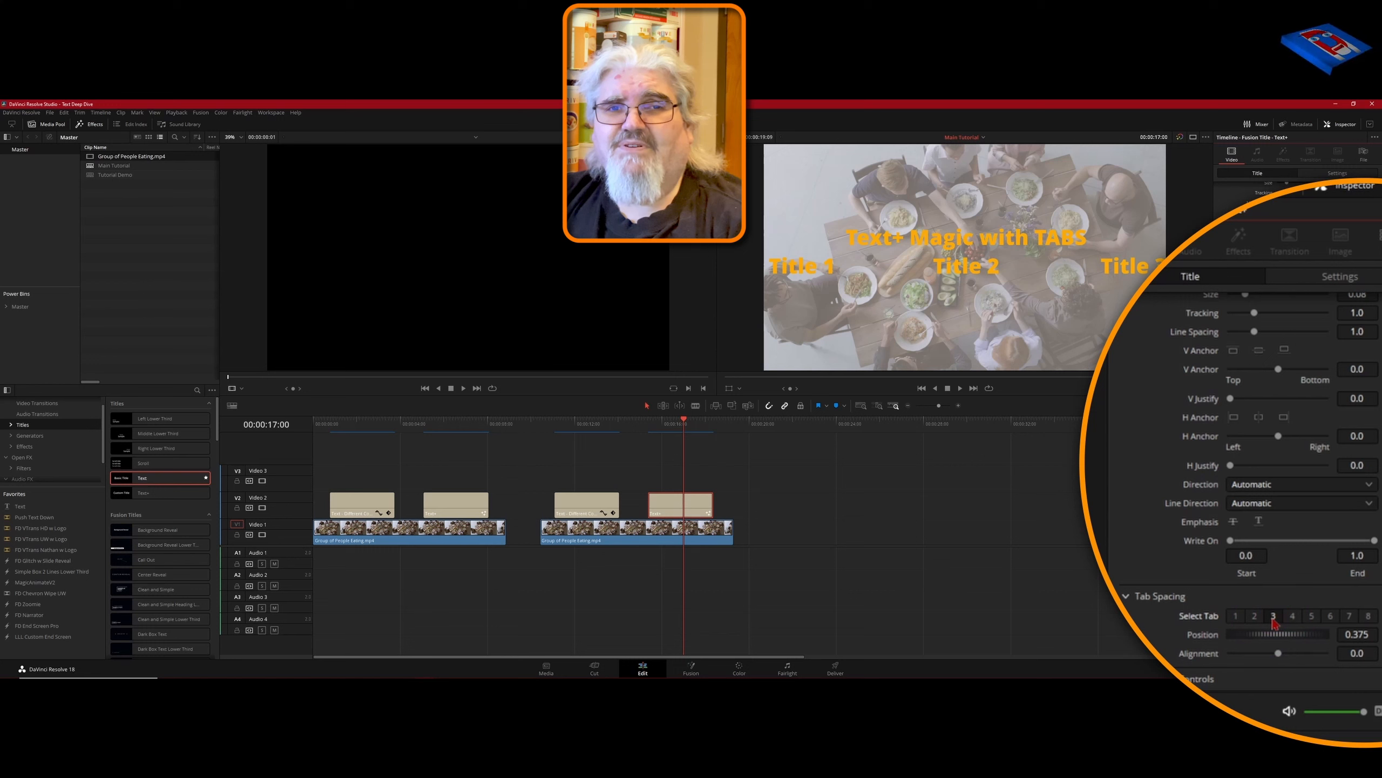
{"action": "left_click", "coordinate": [1278, 655]}
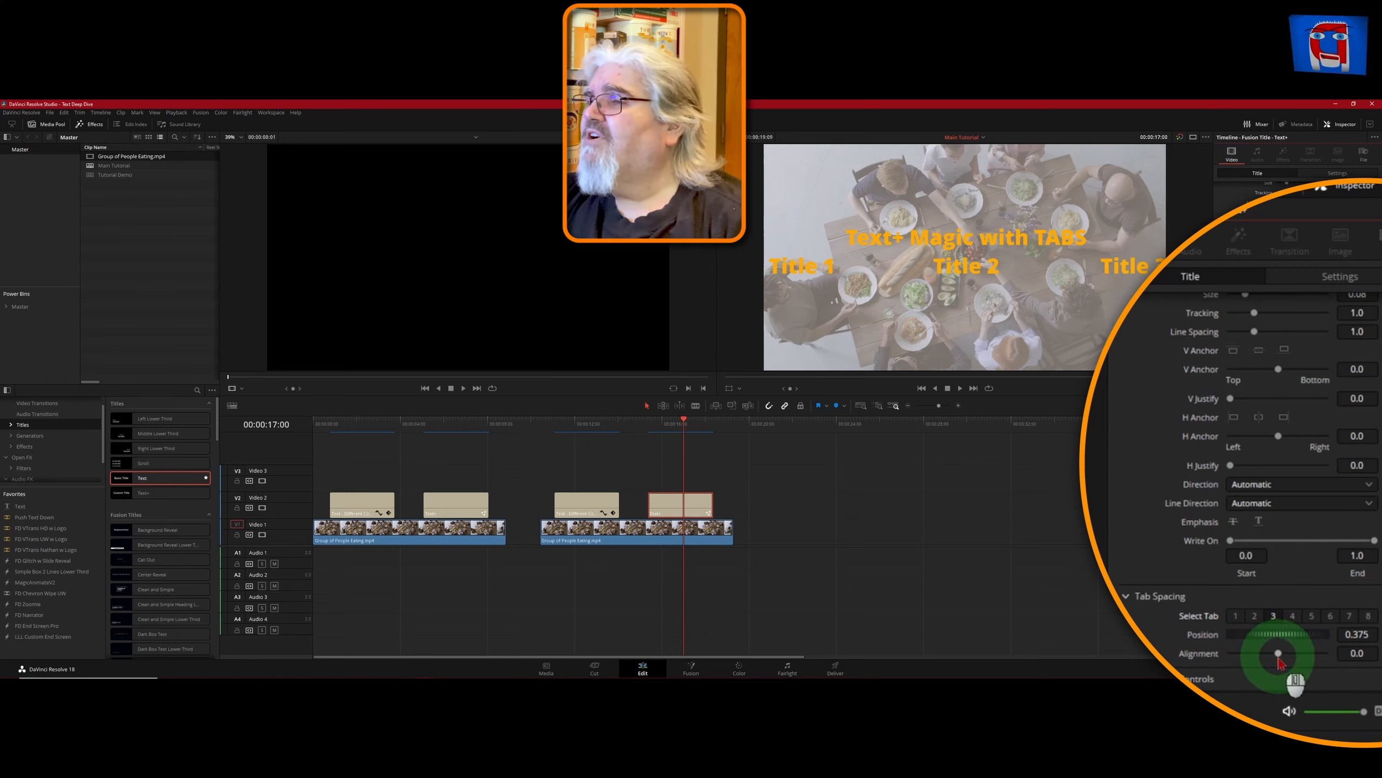
{"action": "left_click_drag", "start_coordinate": [1279, 653], "coordinate": [1358, 655]}
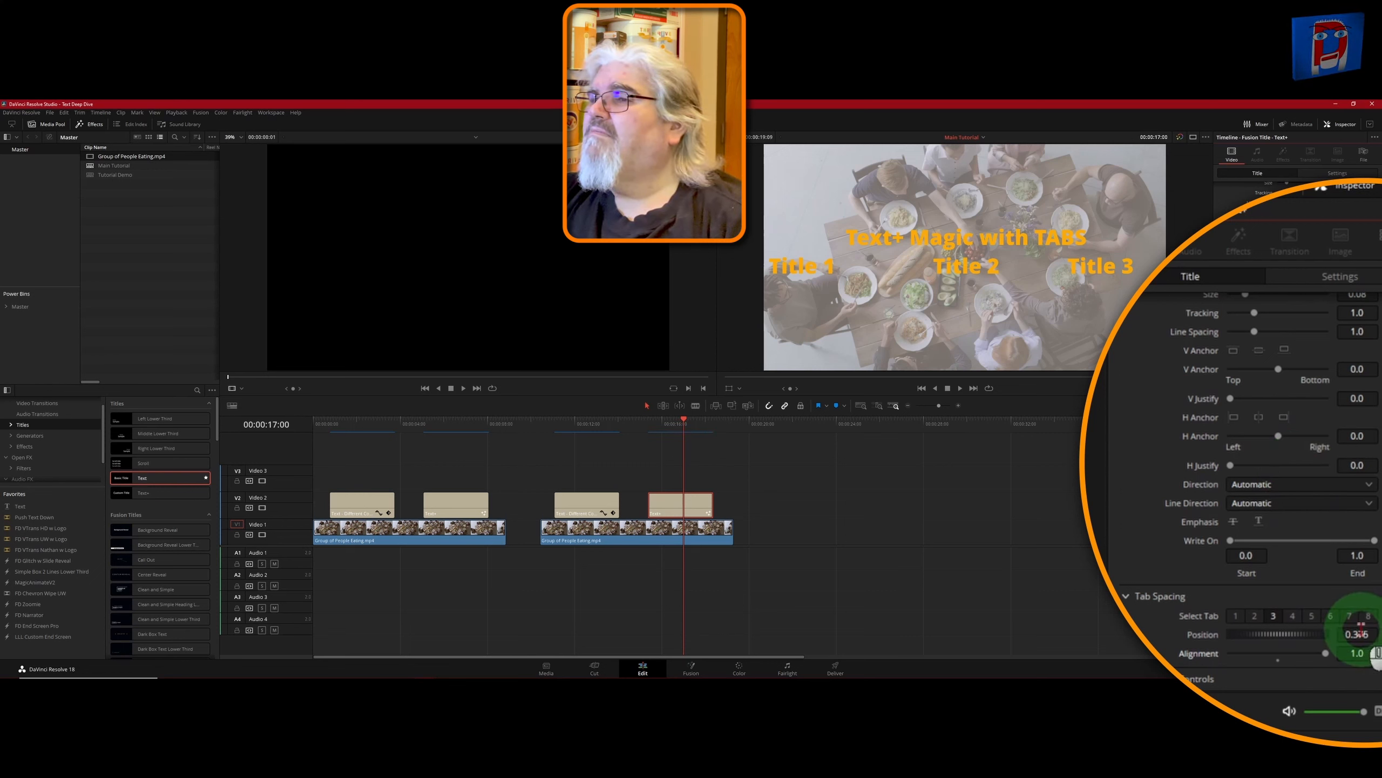
{"action": "left_click_drag", "start_coordinate": [1359, 633], "coordinate": [1380, 634]}
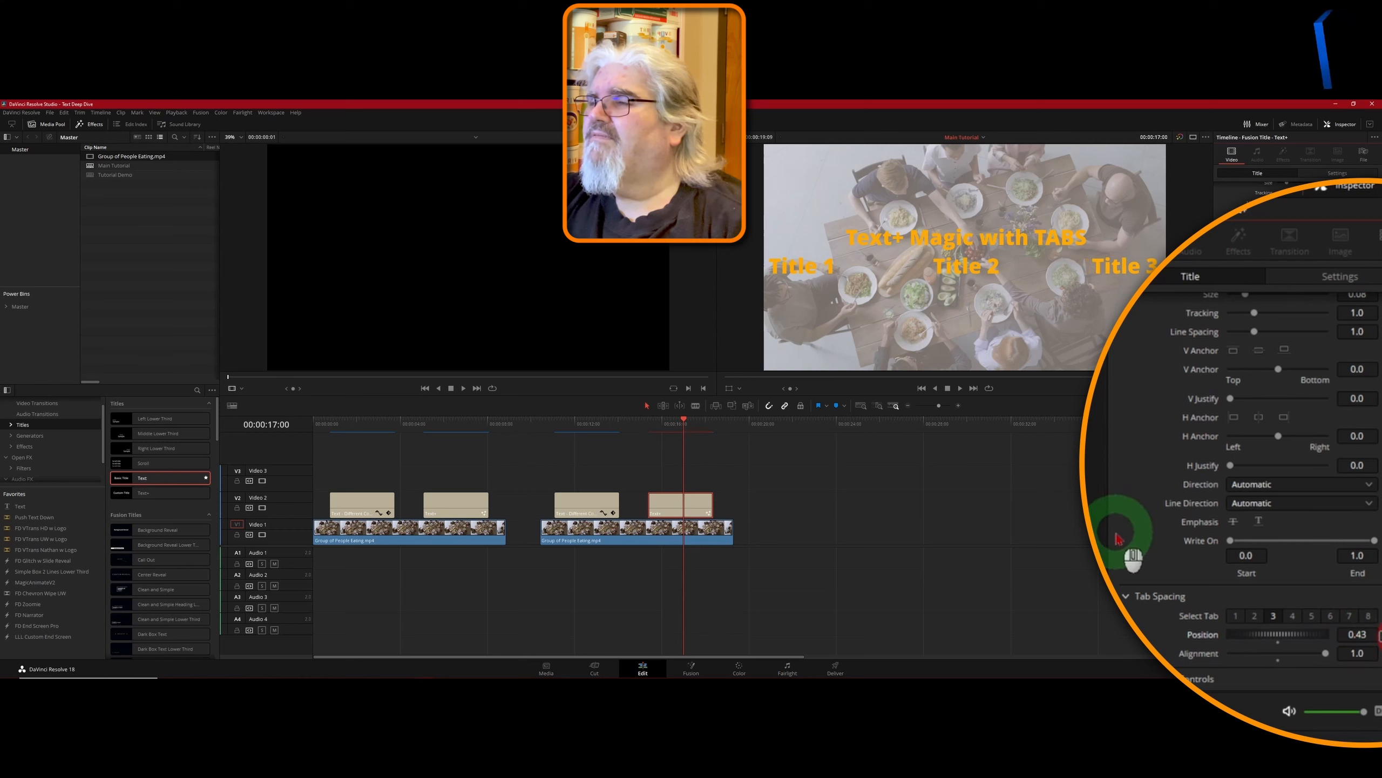
- Add two tab-separated rows below the headings: ID 1, Desc 1, $67.98 and ID 2, Desc 2, $99.02
{"action": "scroll", "coordinate": [1116, 537], "scroll_direction": "up", "scroll_amount": 5}
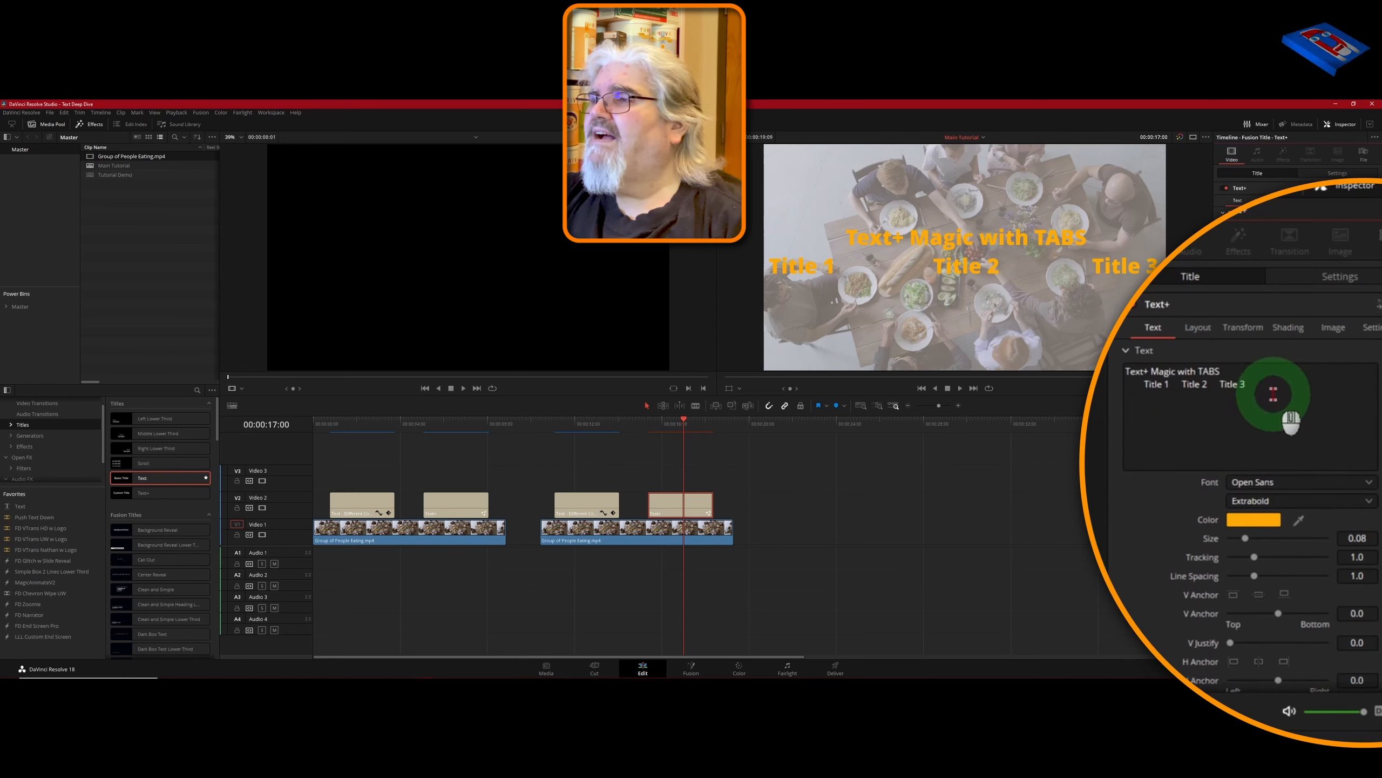
{"action": "left_click", "coordinate": [1257, 385]}
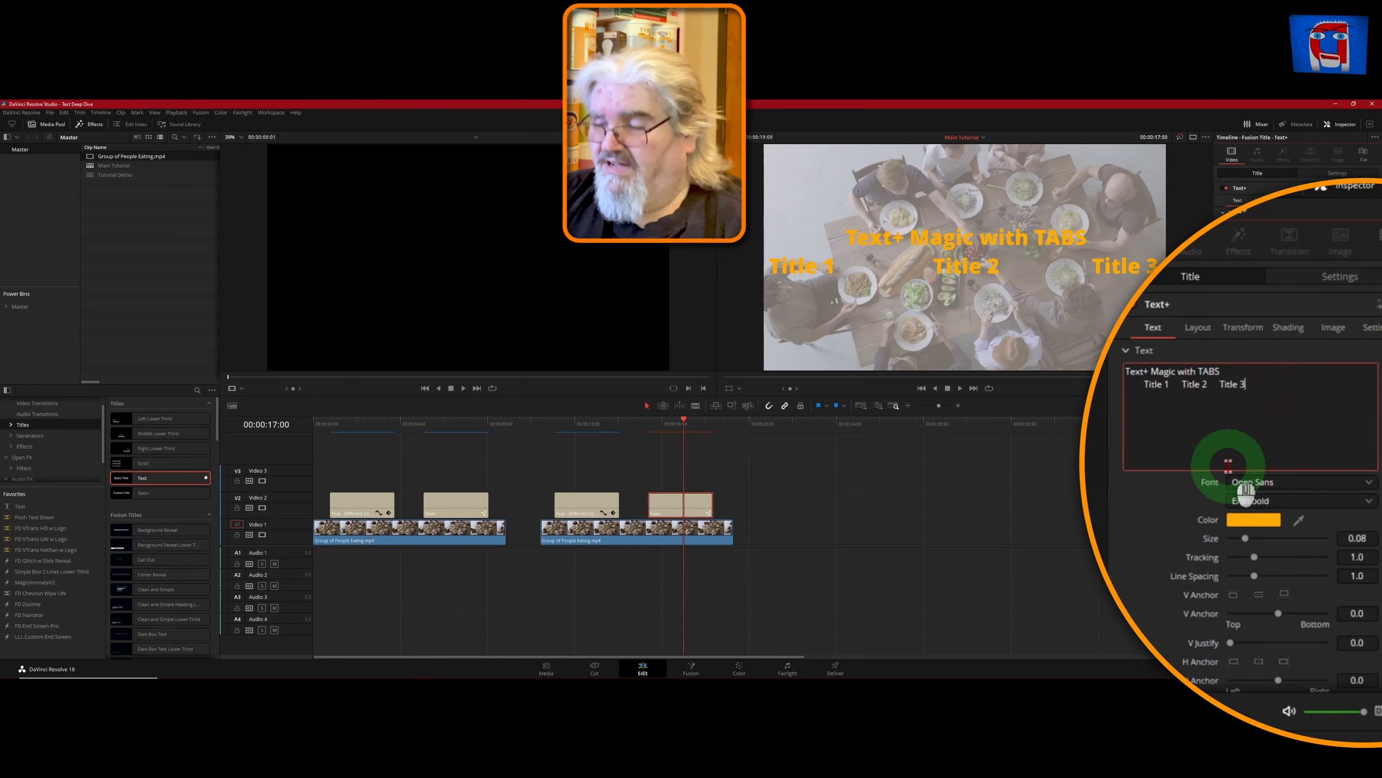
{"action": "key", "text": "Return"}
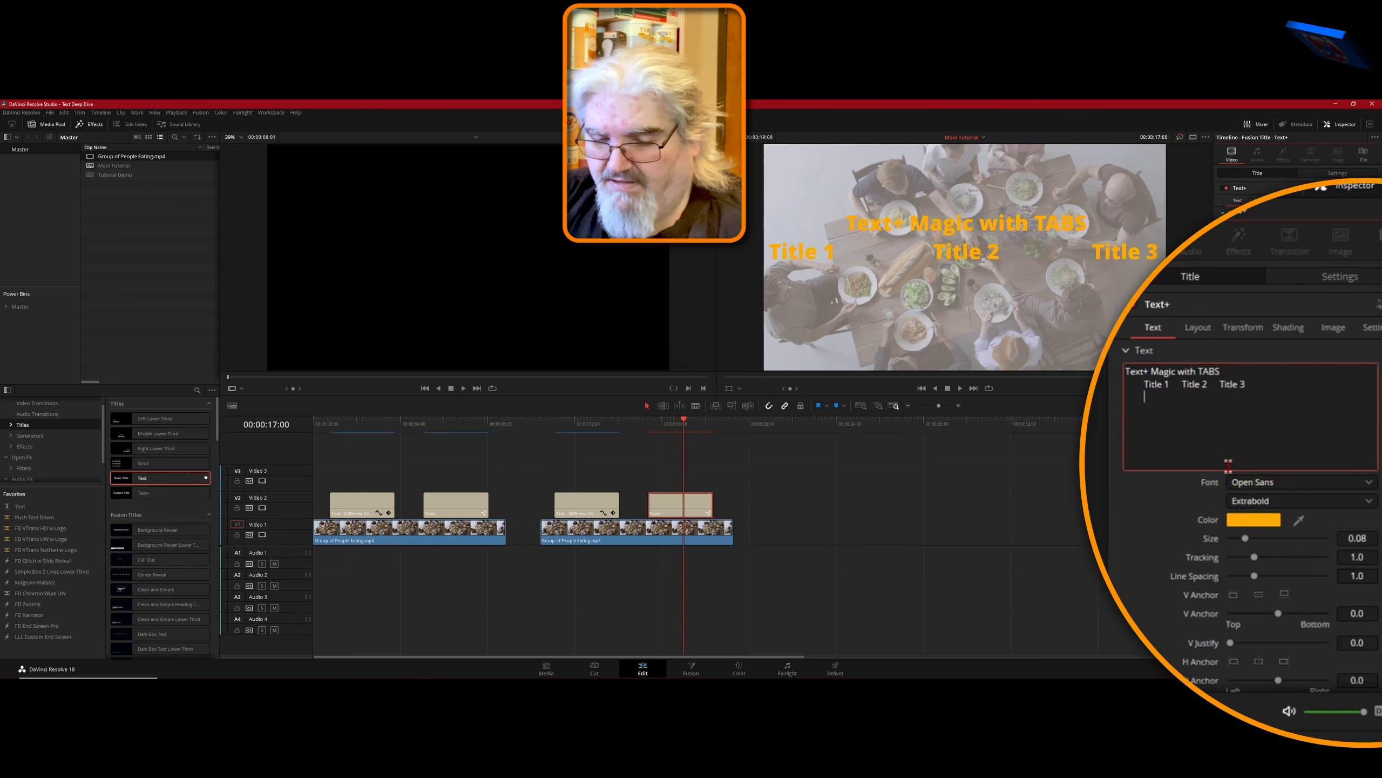
{"action": "key", "text": "Tab"}
{"action": "type", "text": "Desc"}
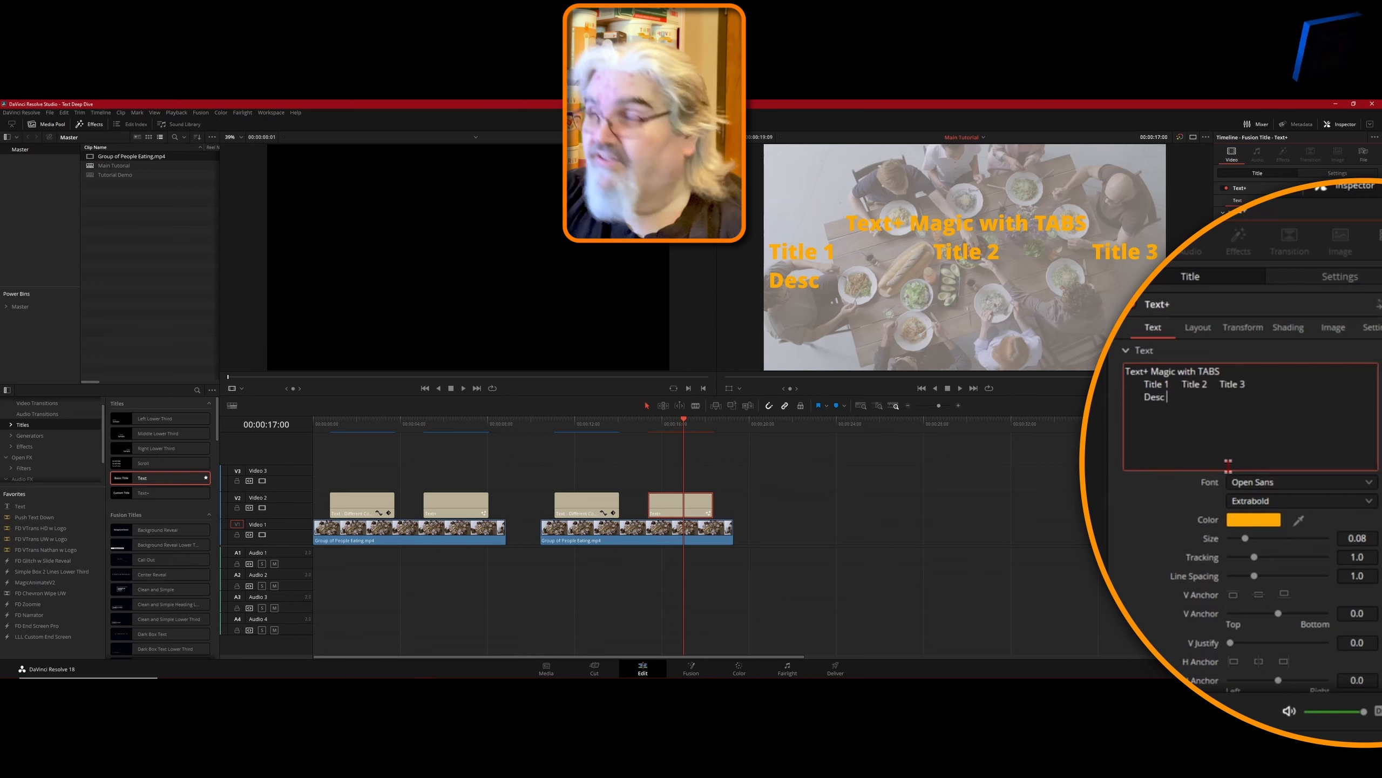
{"action": "type", "text": " 1"}
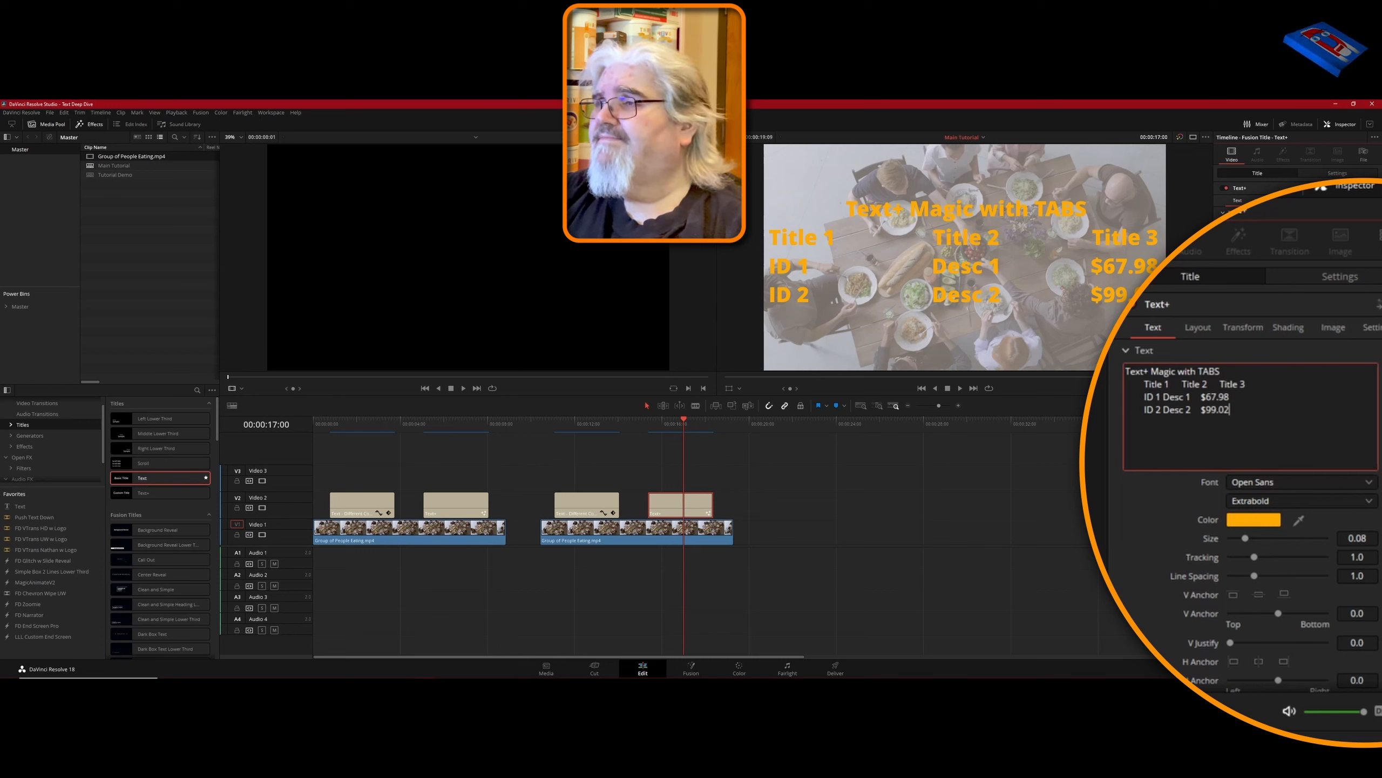
{"action": "left_click", "coordinate": [1288, 432]}
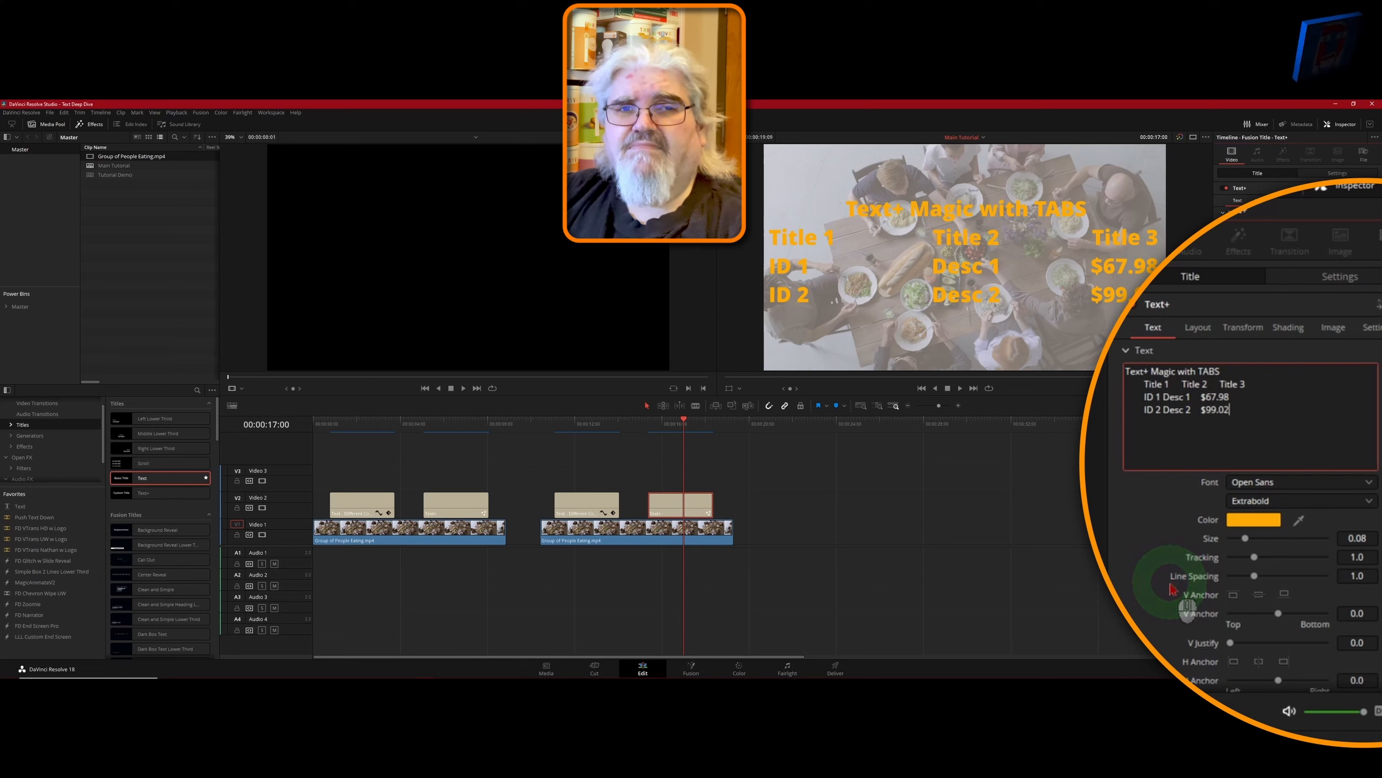
- Give the title's first shading element a Gradient fill and set its mapping level to Text
{"action": "left_click", "coordinate": [1300, 335]}
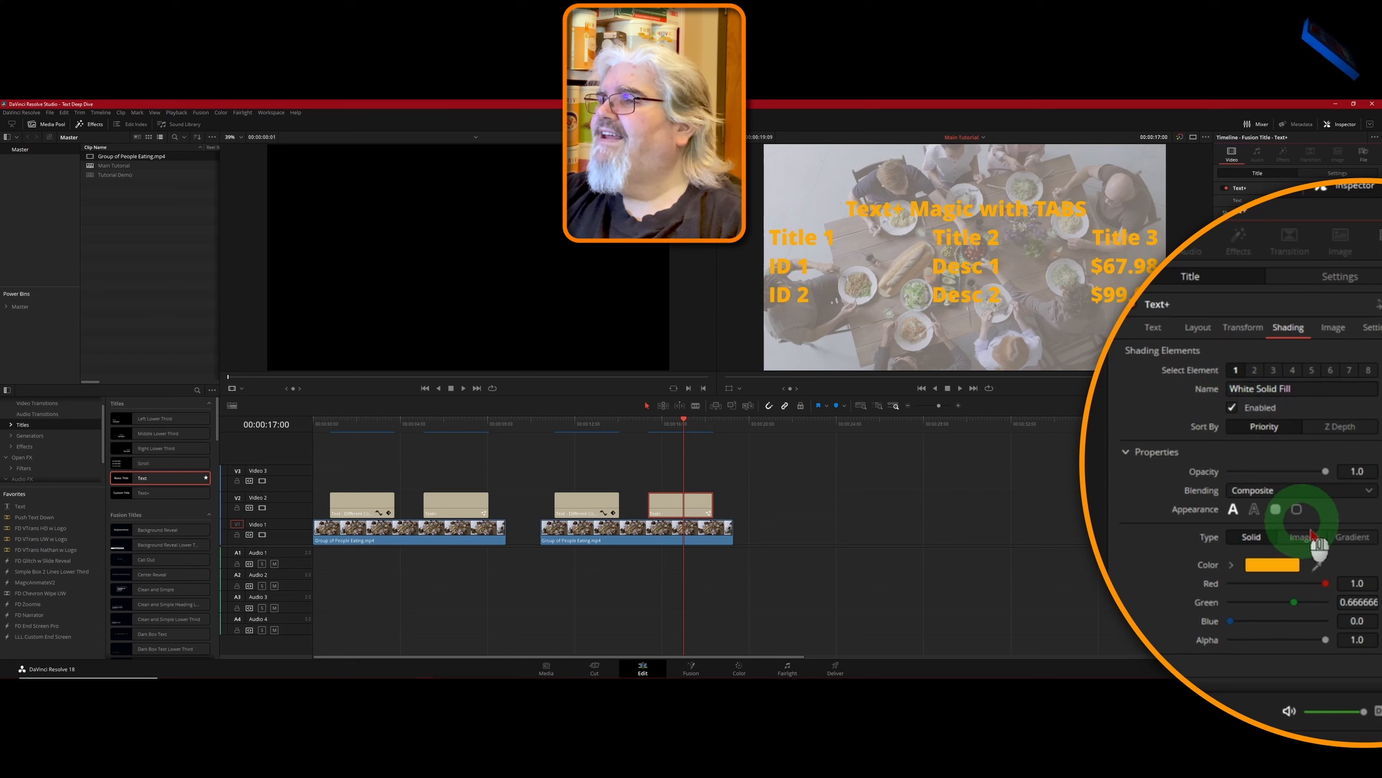
{"action": "left_click", "coordinate": [1232, 408]}
{"action": "left_click", "coordinate": [1233, 410]}
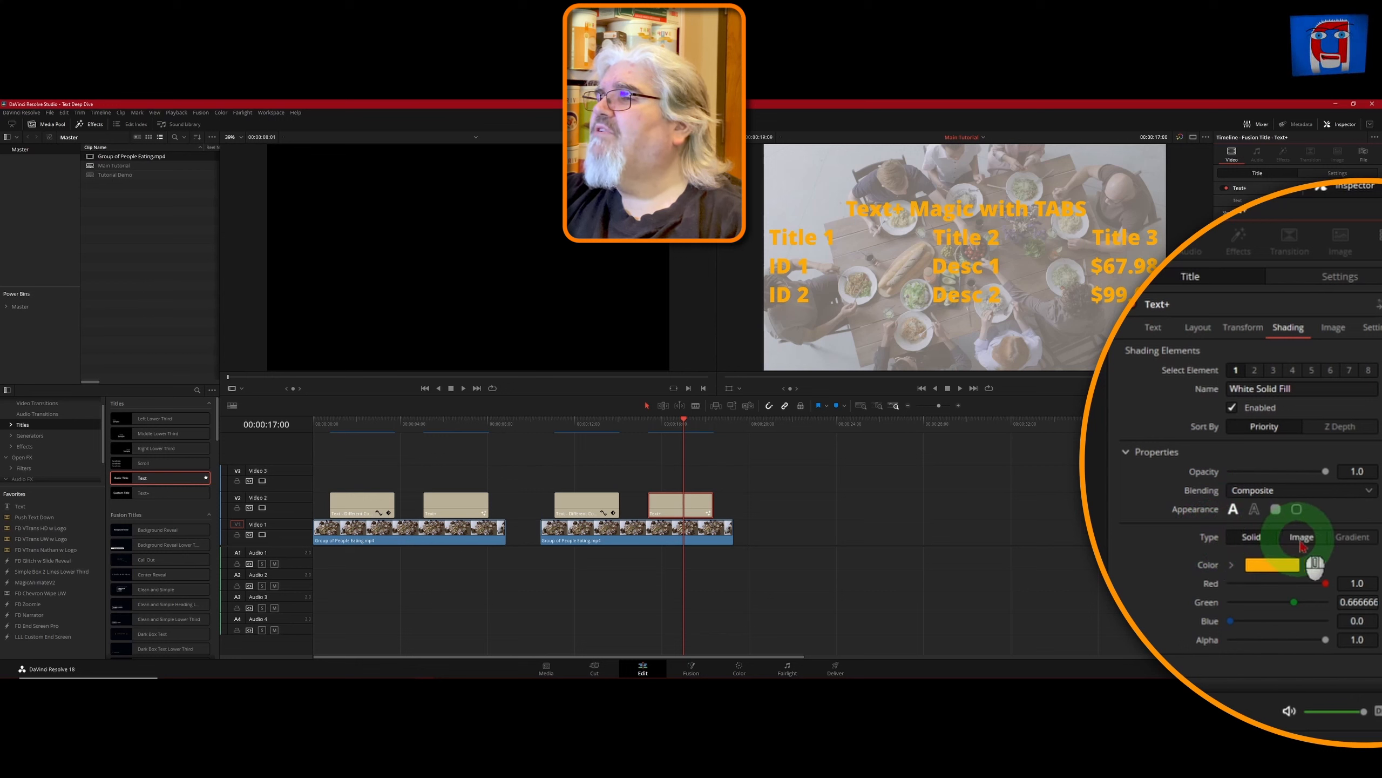
{"action": "left_click", "coordinate": [1354, 539]}
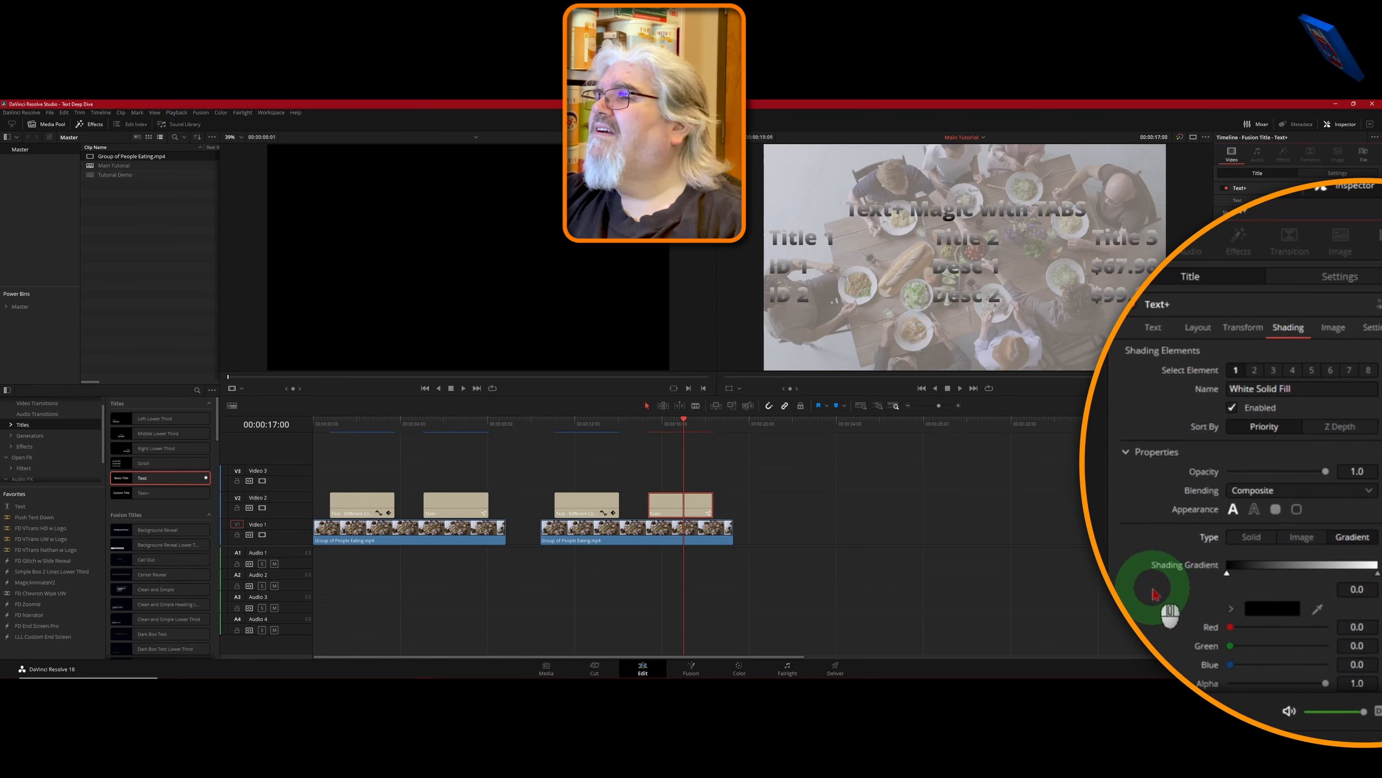
{"action": "scroll", "coordinate": [1154, 593], "scroll_direction": "down", "scroll_amount": 5}
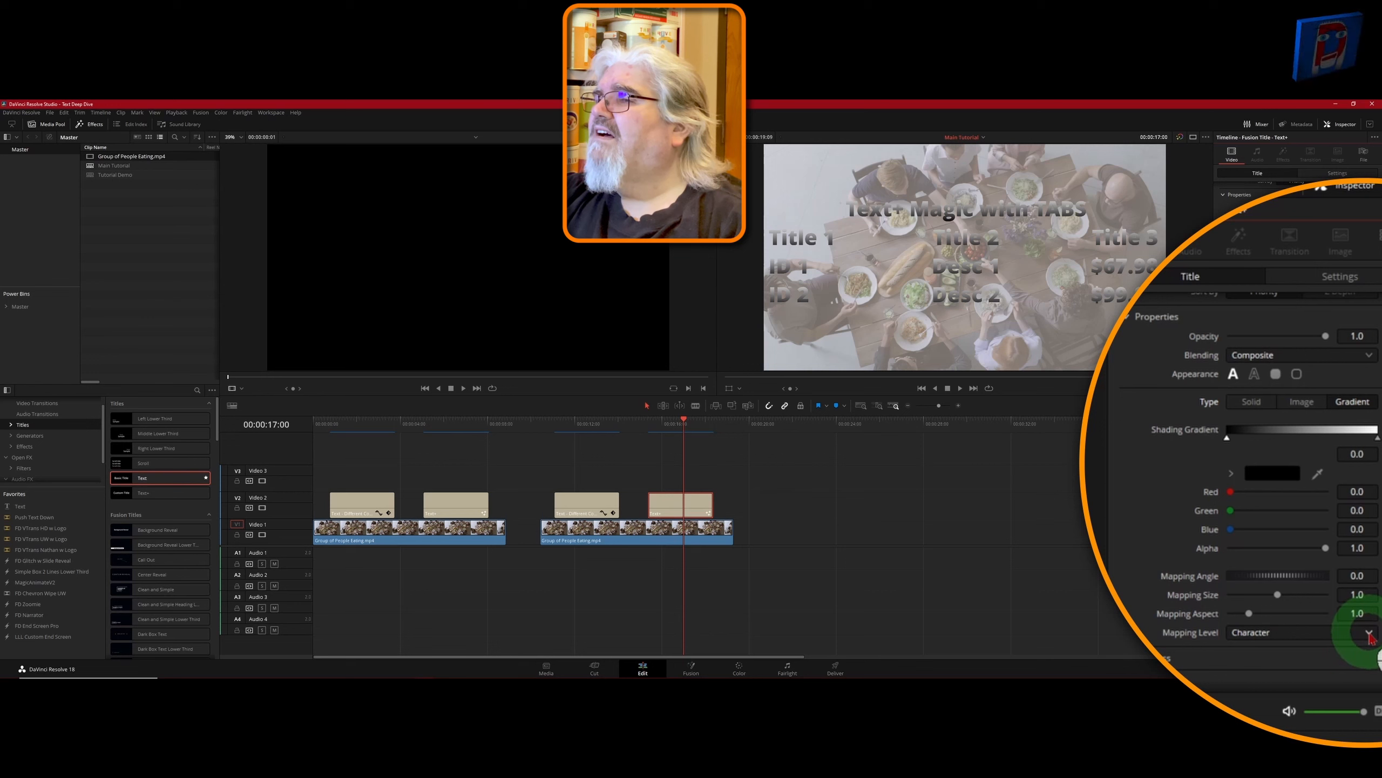
{"action": "left_click", "coordinate": [1371, 635]}
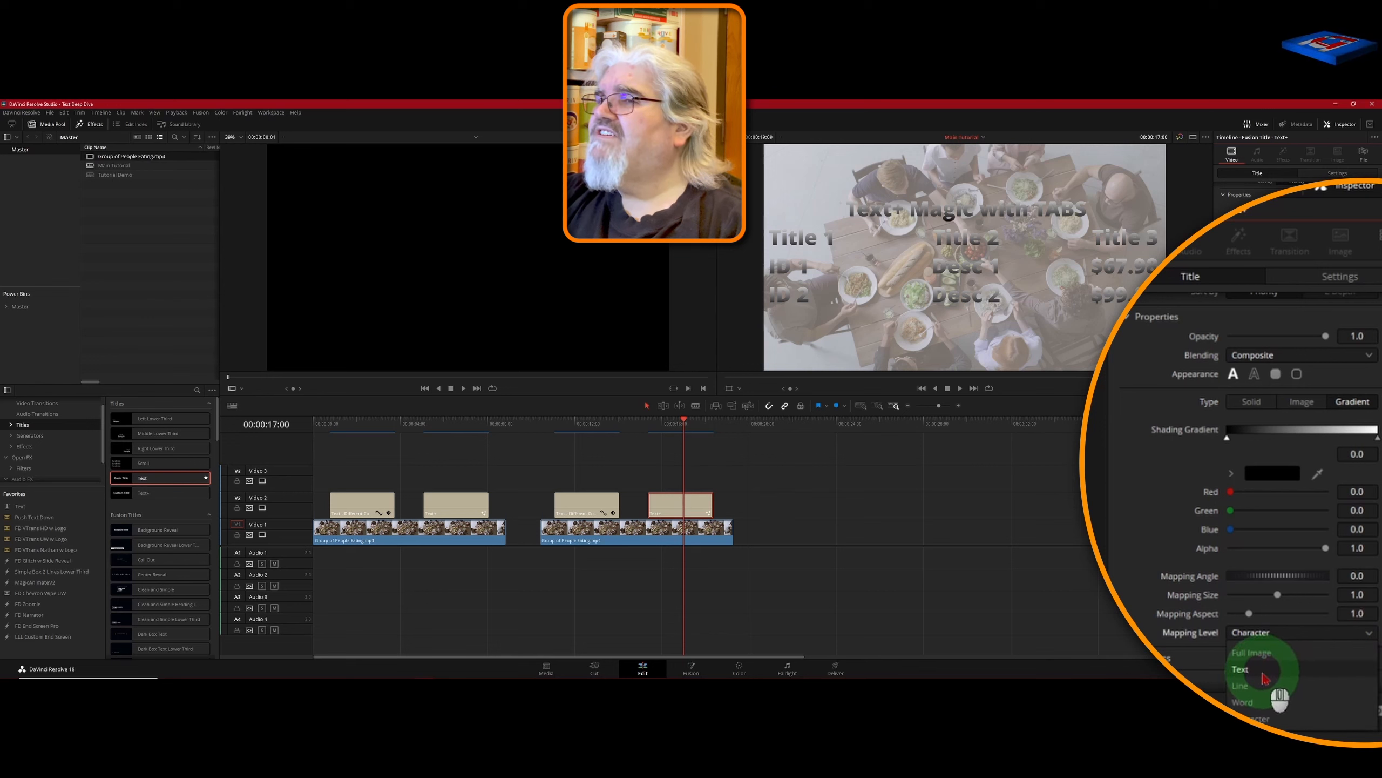
{"action": "left_click", "coordinate": [1262, 676]}
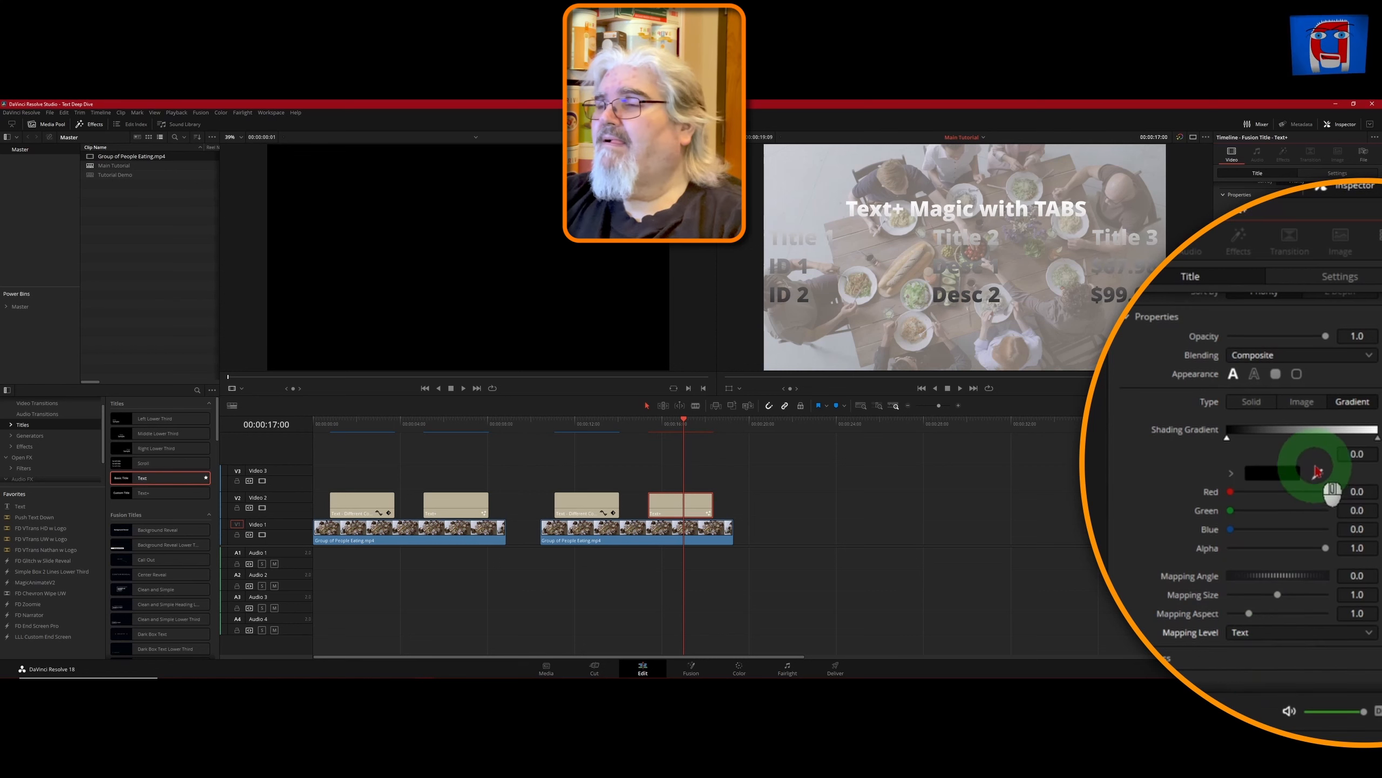
{"action": "left_click", "coordinate": [979, 315]}
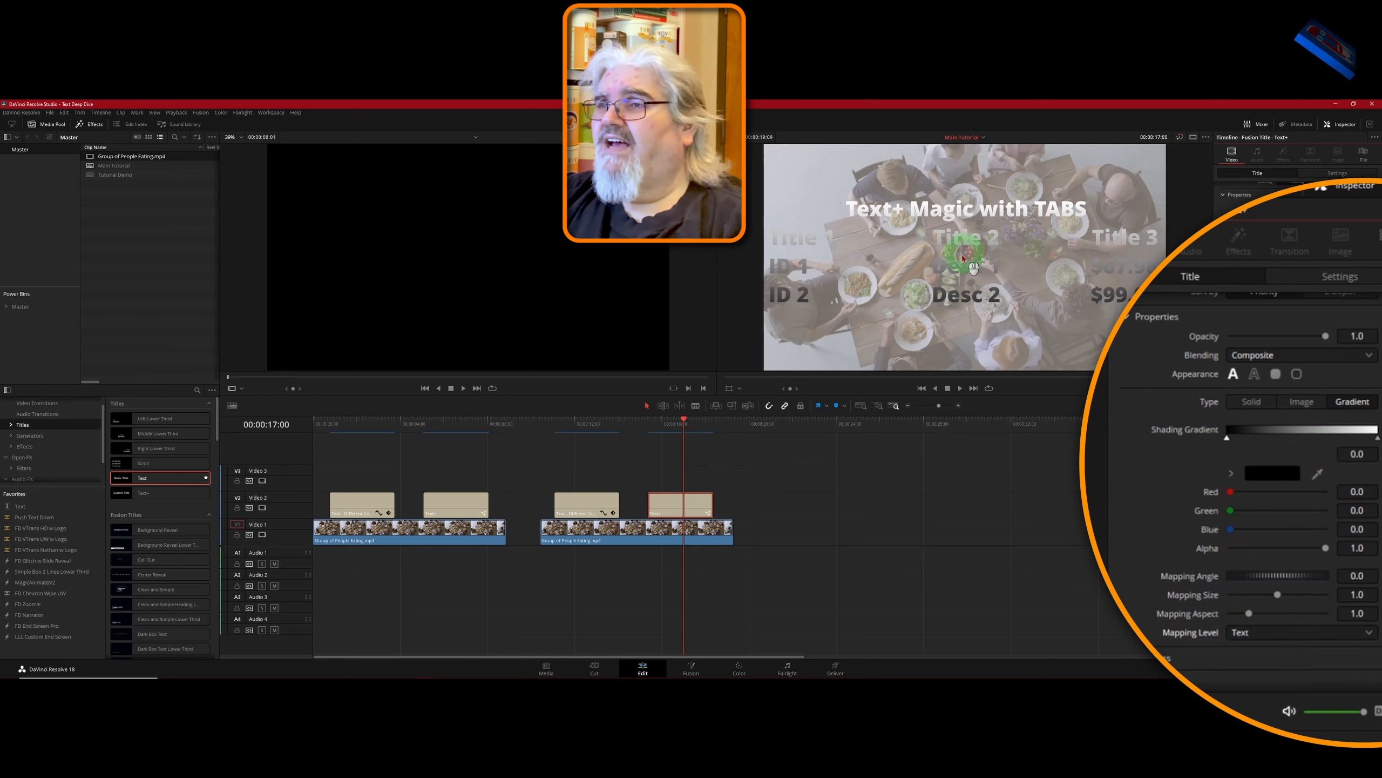
{"action": "left_click", "coordinate": [991, 236]}
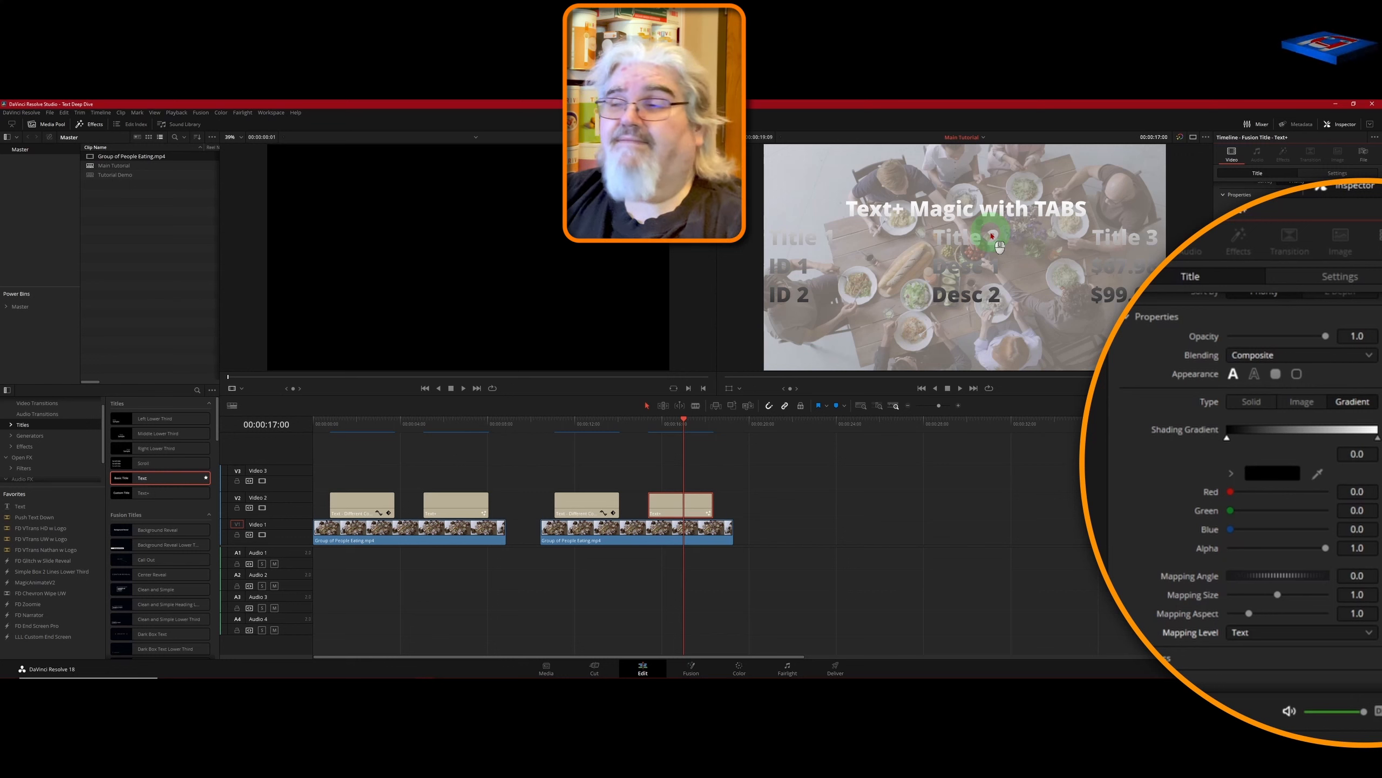
{"action": "left_click", "coordinate": [1233, 485]}
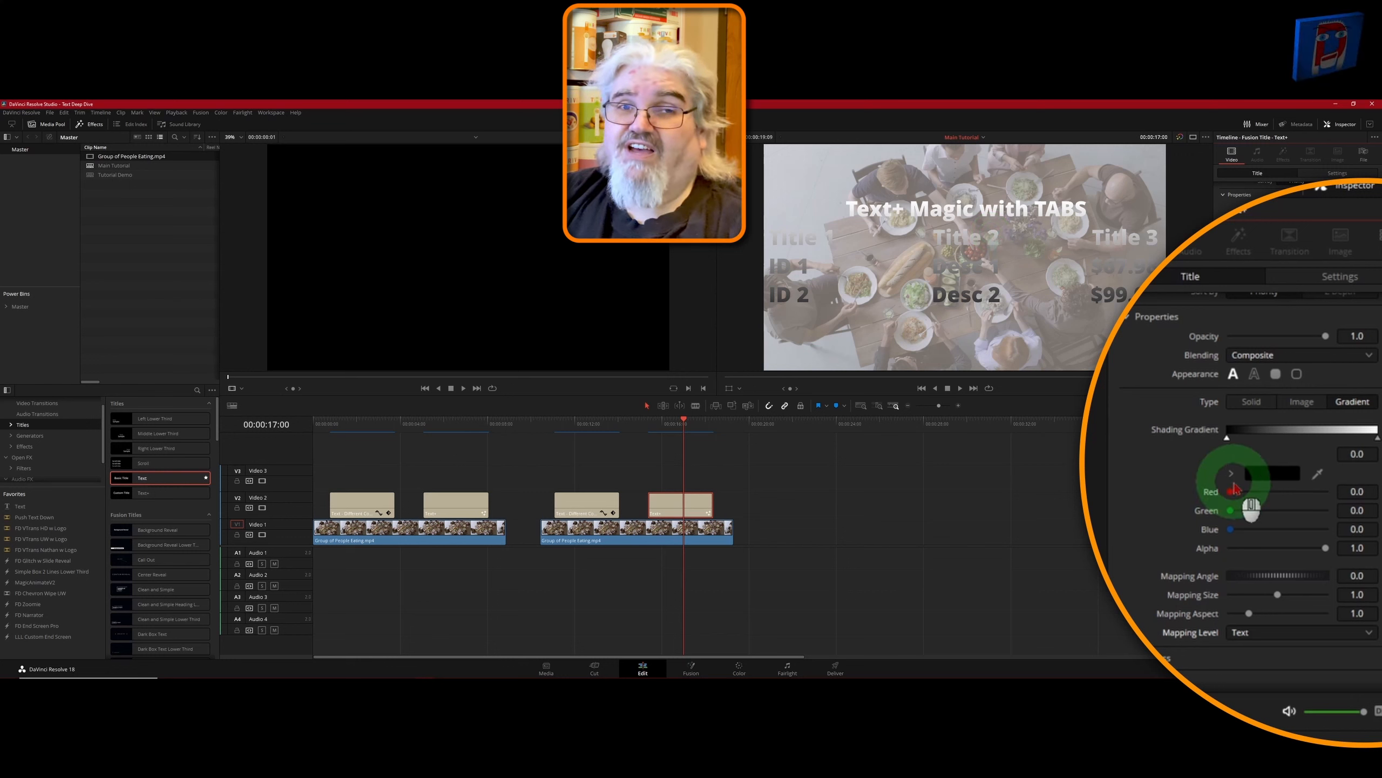
- Set the gradient's mapping angle to 180
{"action": "left_click", "coordinate": [1359, 580]}
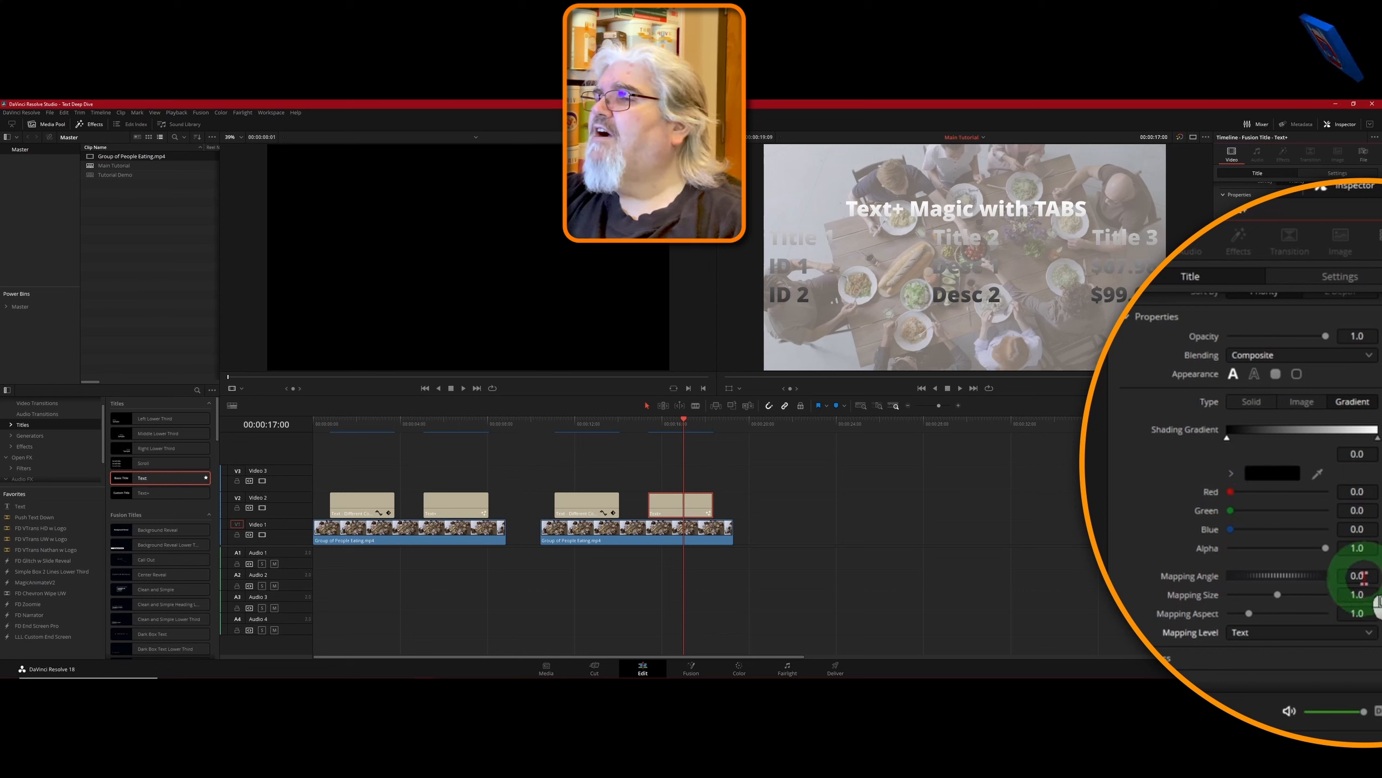
{"action": "double_click", "coordinate": [1364, 578]}
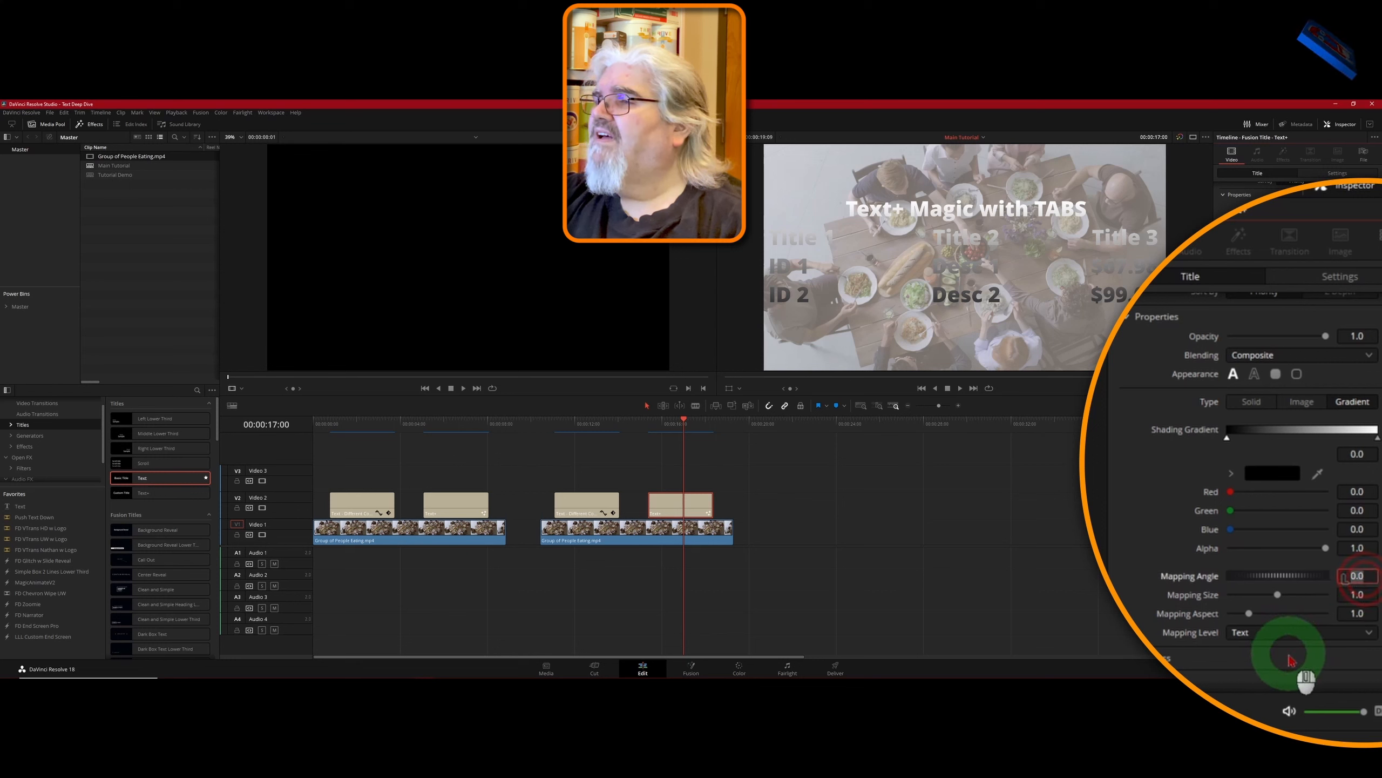
{"action": "type", "text": "180"}
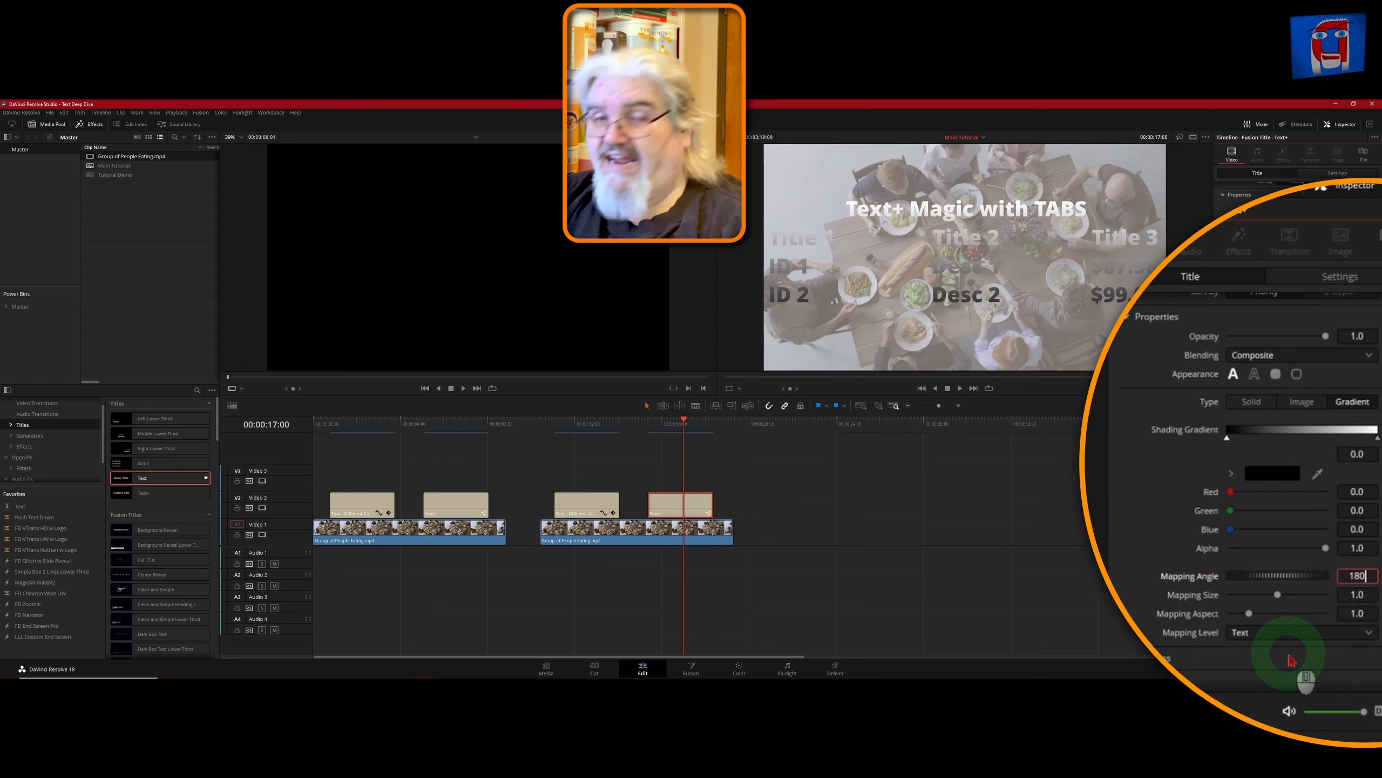
{"action": "key", "text": "Tab"}
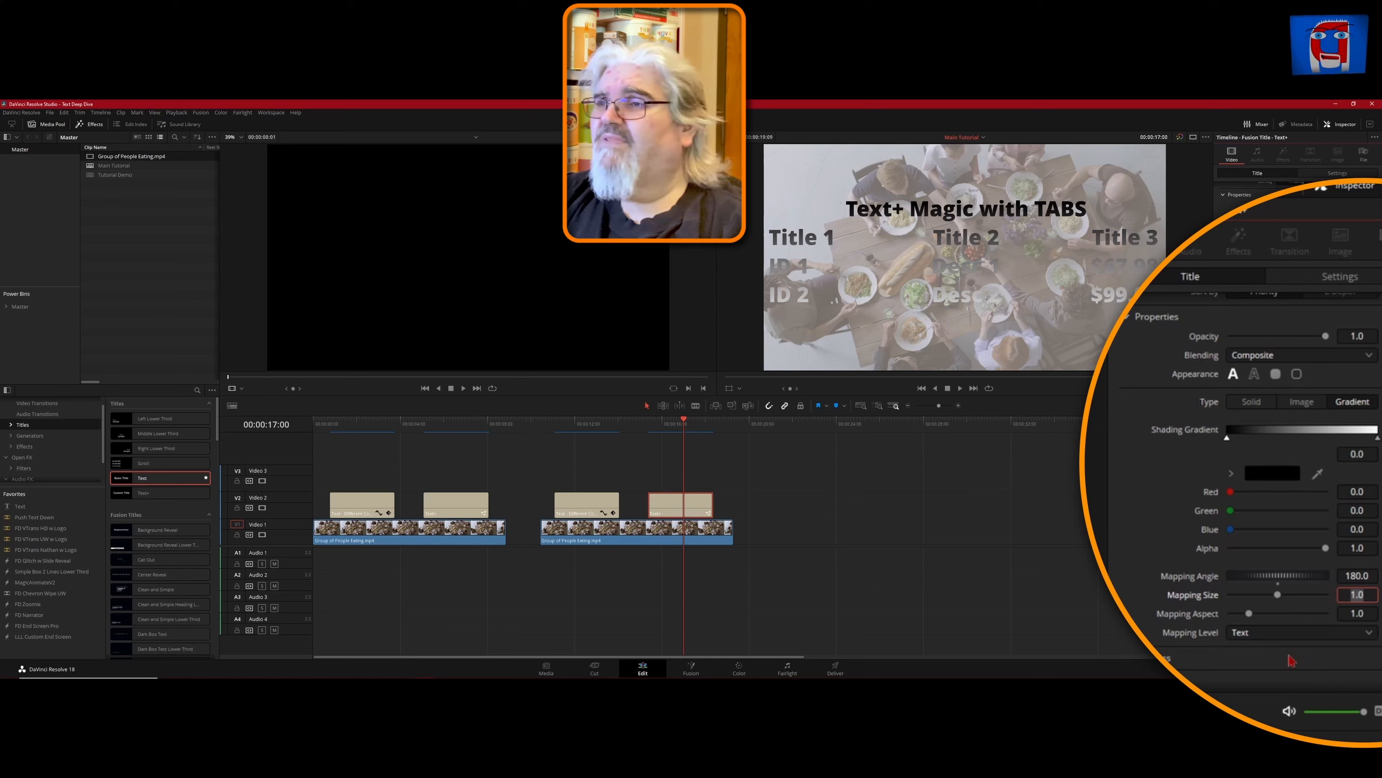
- Move the shading gradient's black stop to about 0.164 and its white stop to about 0.179
{"action": "left_click", "coordinate": [1239, 456]}
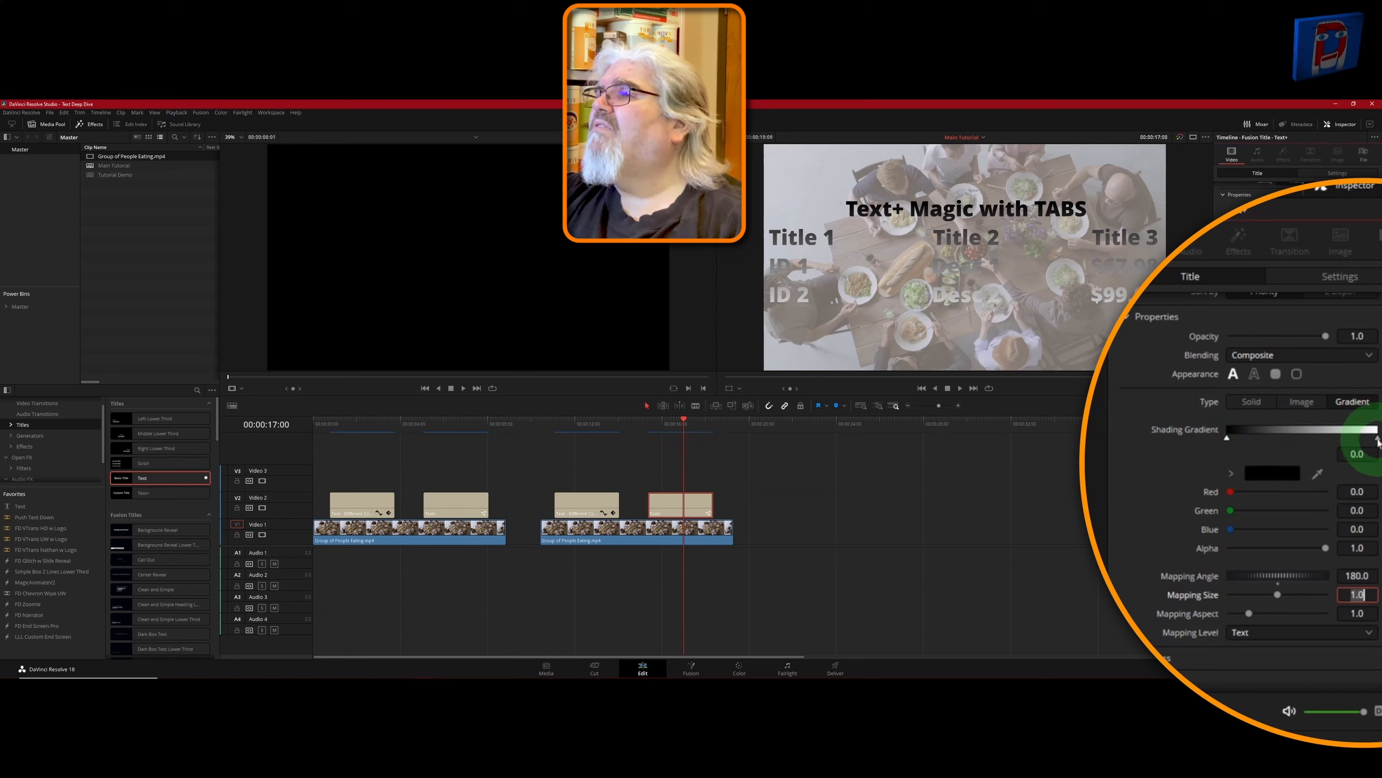
{"action": "left_click_drag", "start_coordinate": [1378, 439], "coordinate": [1270, 446]}
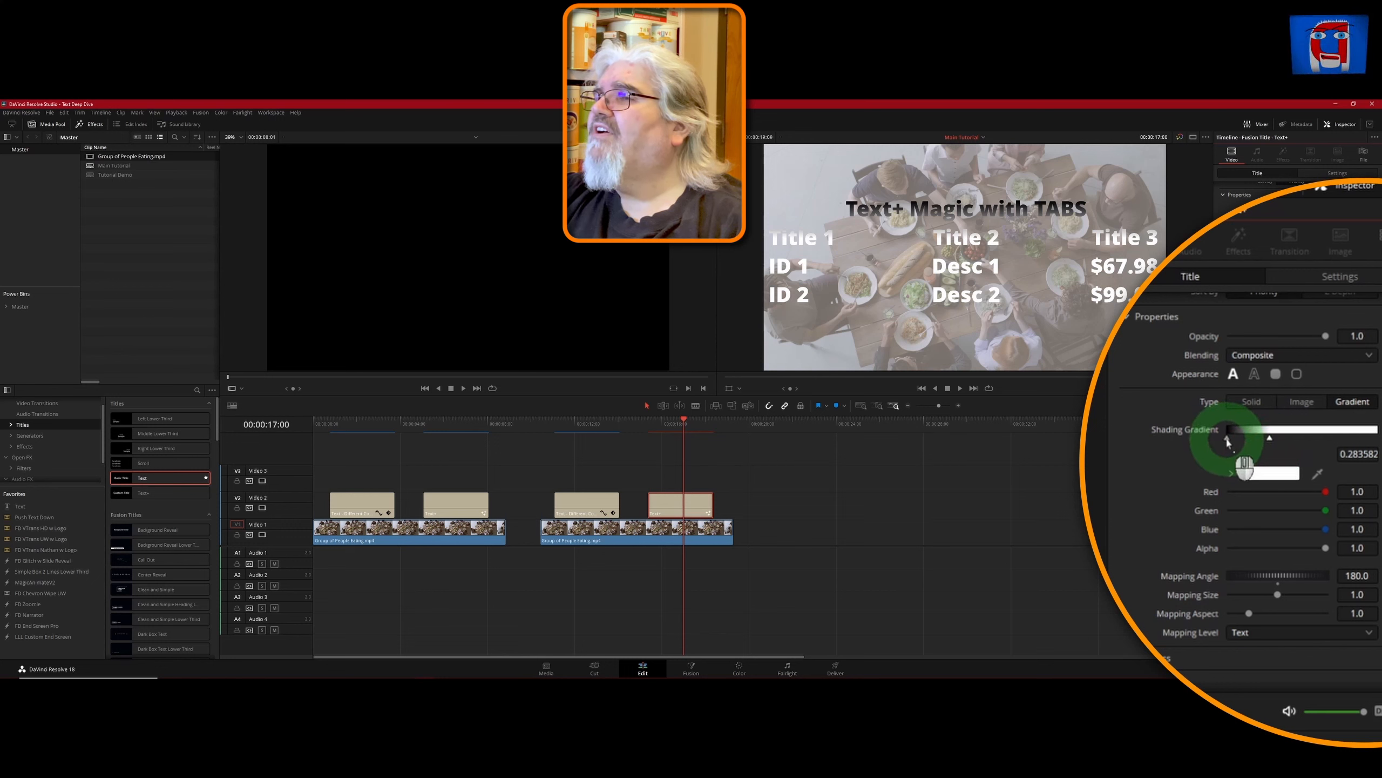
{"action": "mouse_move", "coordinate": [1227, 442]}
{"action": "left_mouse_down"}
{"action": "mouse_move", "coordinate": [1269, 443]}
{"action": "mouse_move", "coordinate": [1253, 442]}
{"action": "left_mouse_up"}
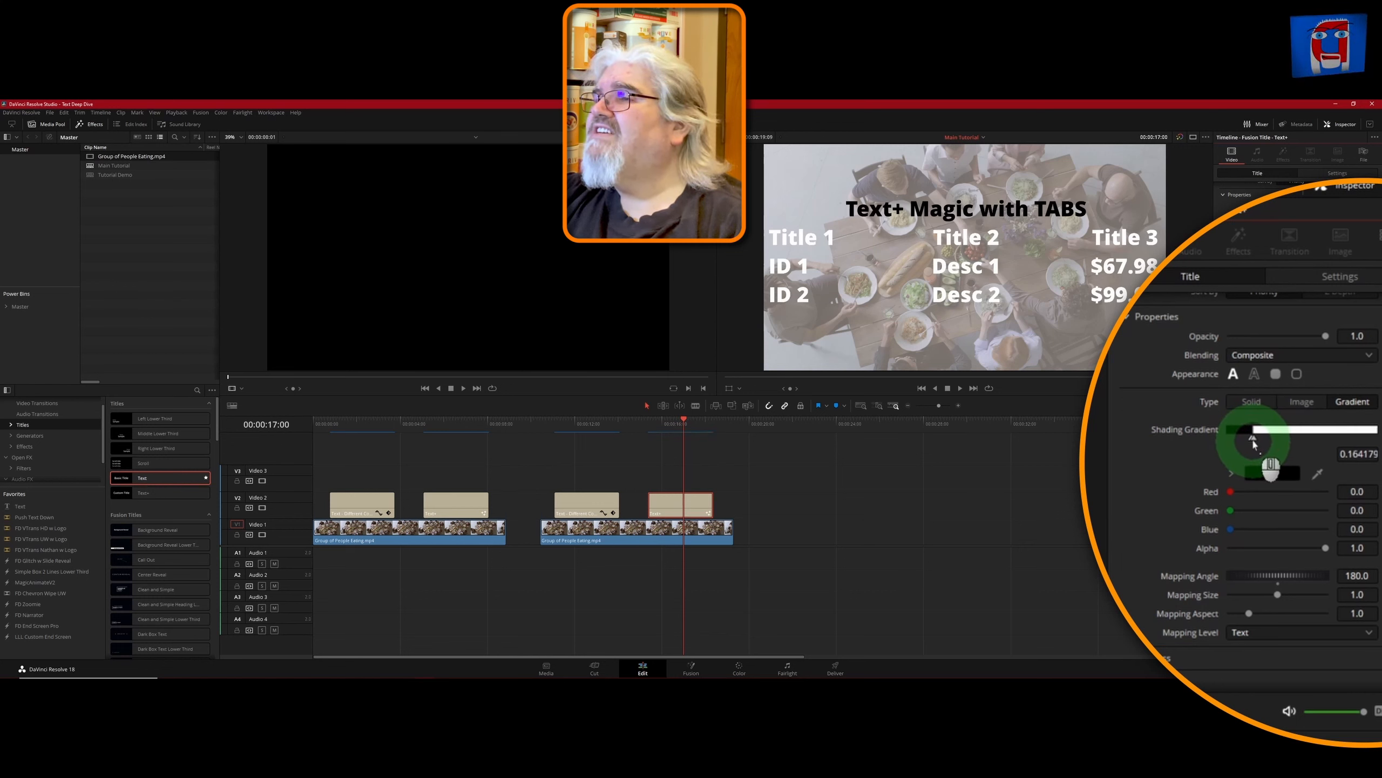
- Turn the gradient's white stop red by setting its Green and Blue values to 0.0
{"action": "left_click", "coordinate": [1254, 440]}
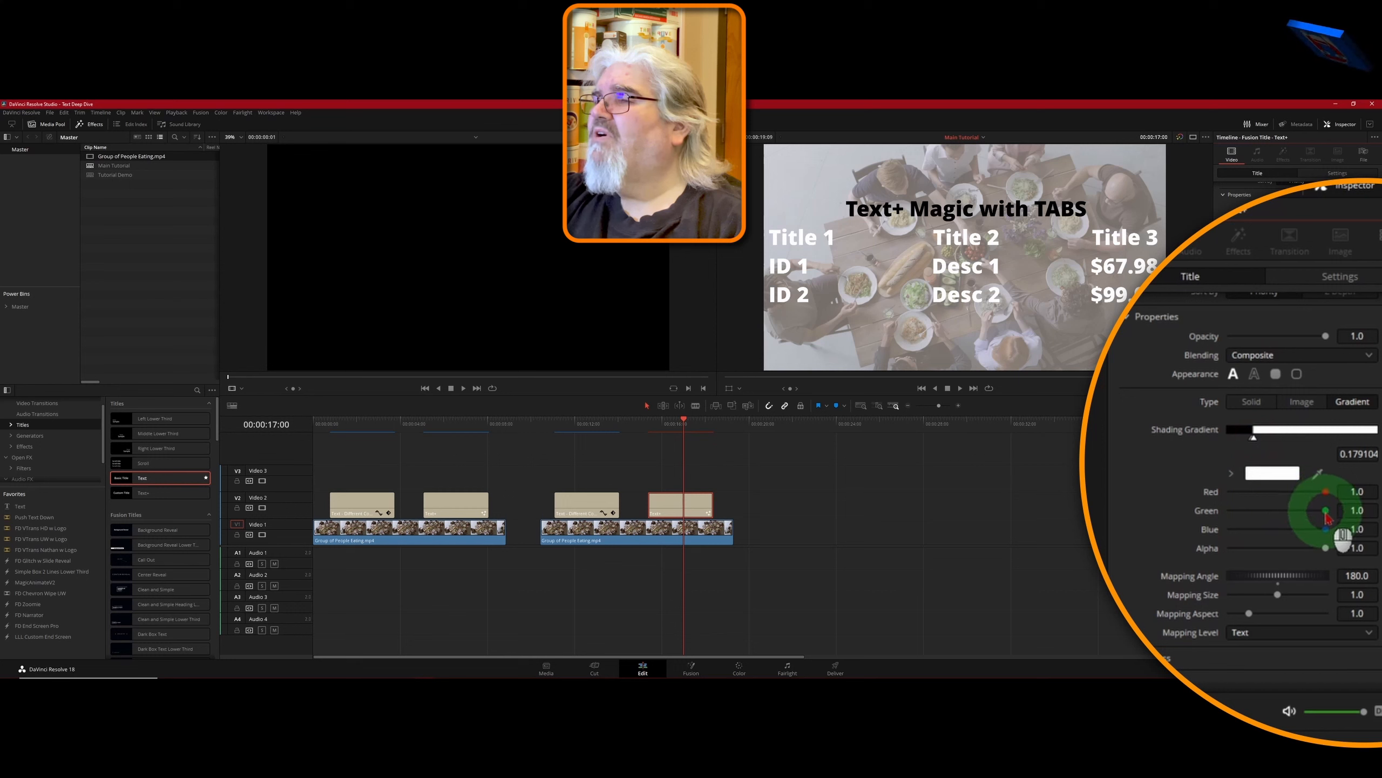
{"action": "left_click_drag", "start_coordinate": [1325, 511], "coordinate": [1189, 515]}
{"action": "left_click_drag", "start_coordinate": [1326, 530], "coordinate": [1148, 529]}
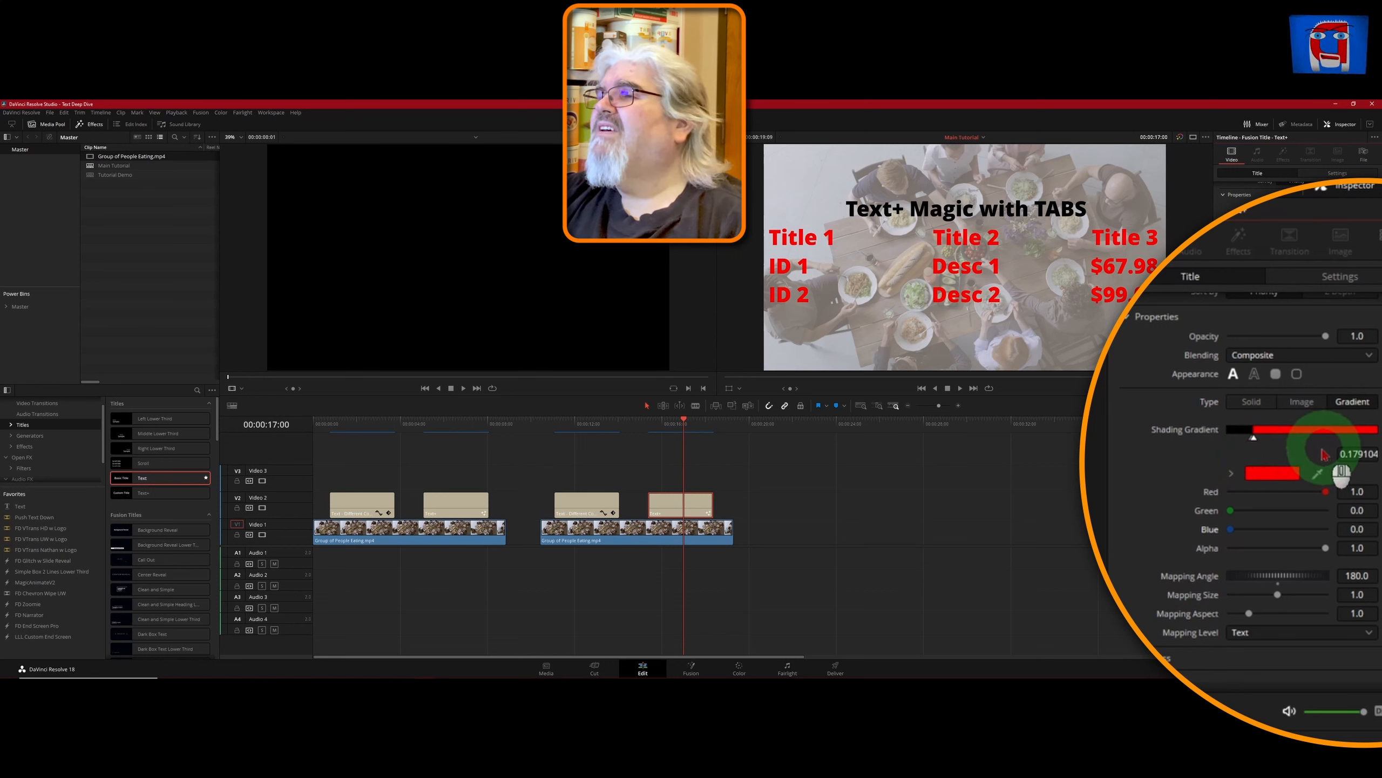
- Add a red gradient stop at about 0.328 and a yellow one with Green 1.0 at about 0.413
{"action": "left_click", "coordinate": [1276, 436]}
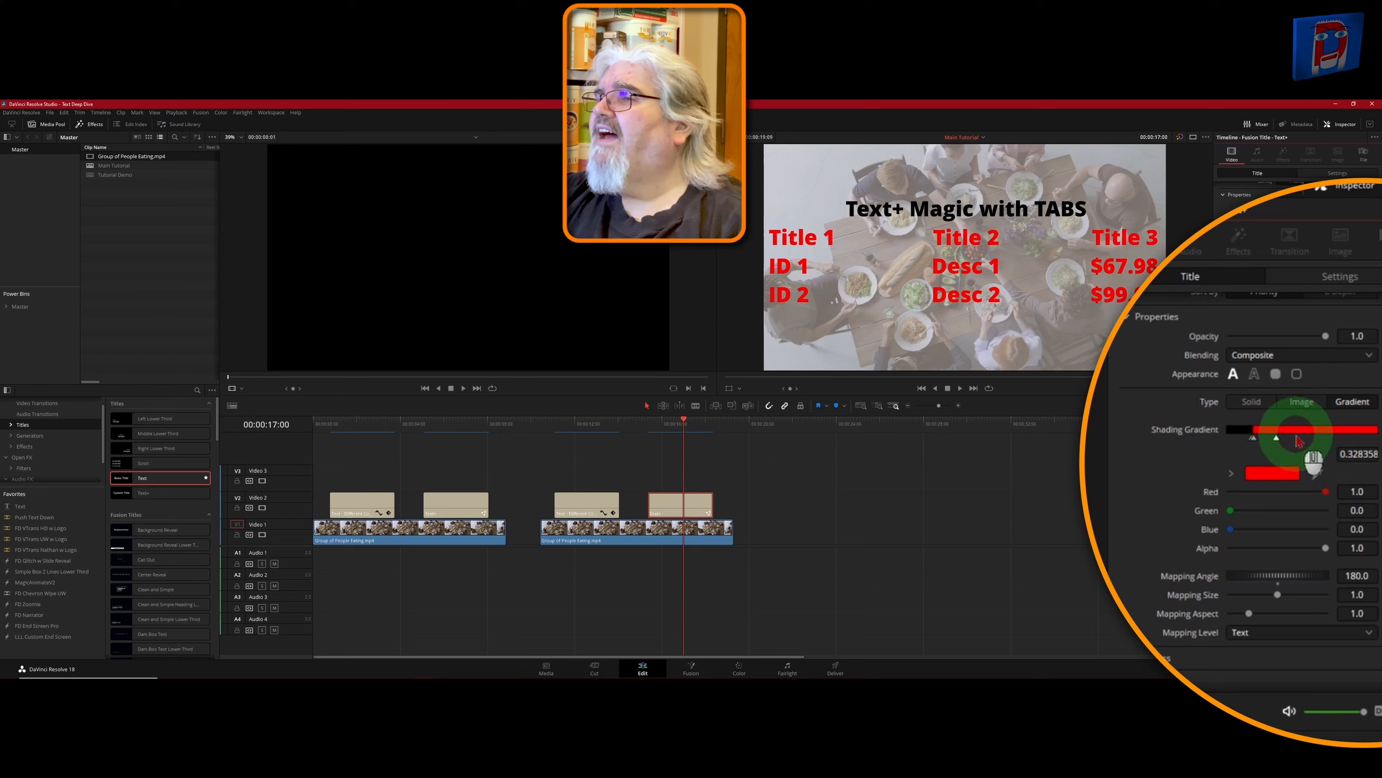
{"action": "left_click", "coordinate": [1297, 431]}
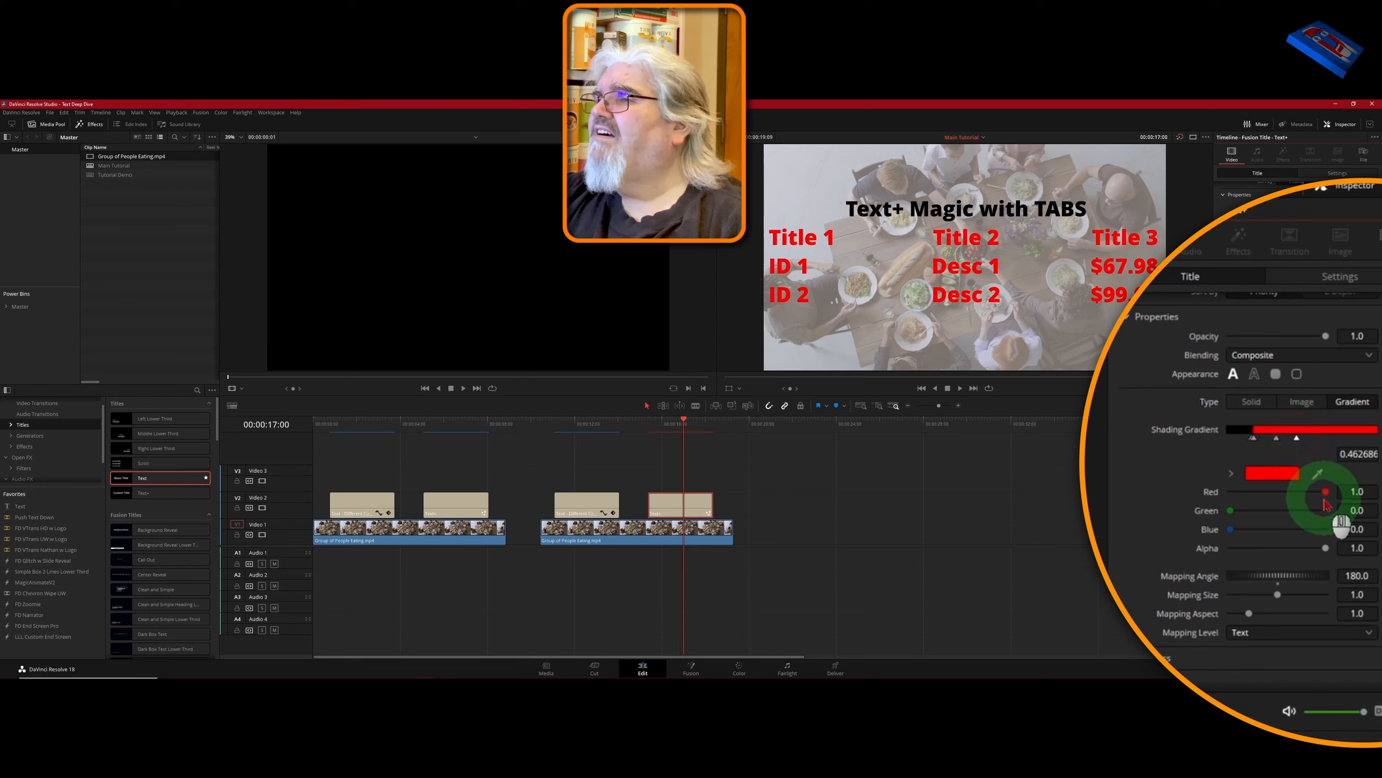
{"action": "left_click_drag", "start_coordinate": [1233, 515], "coordinate": [1340, 518]}
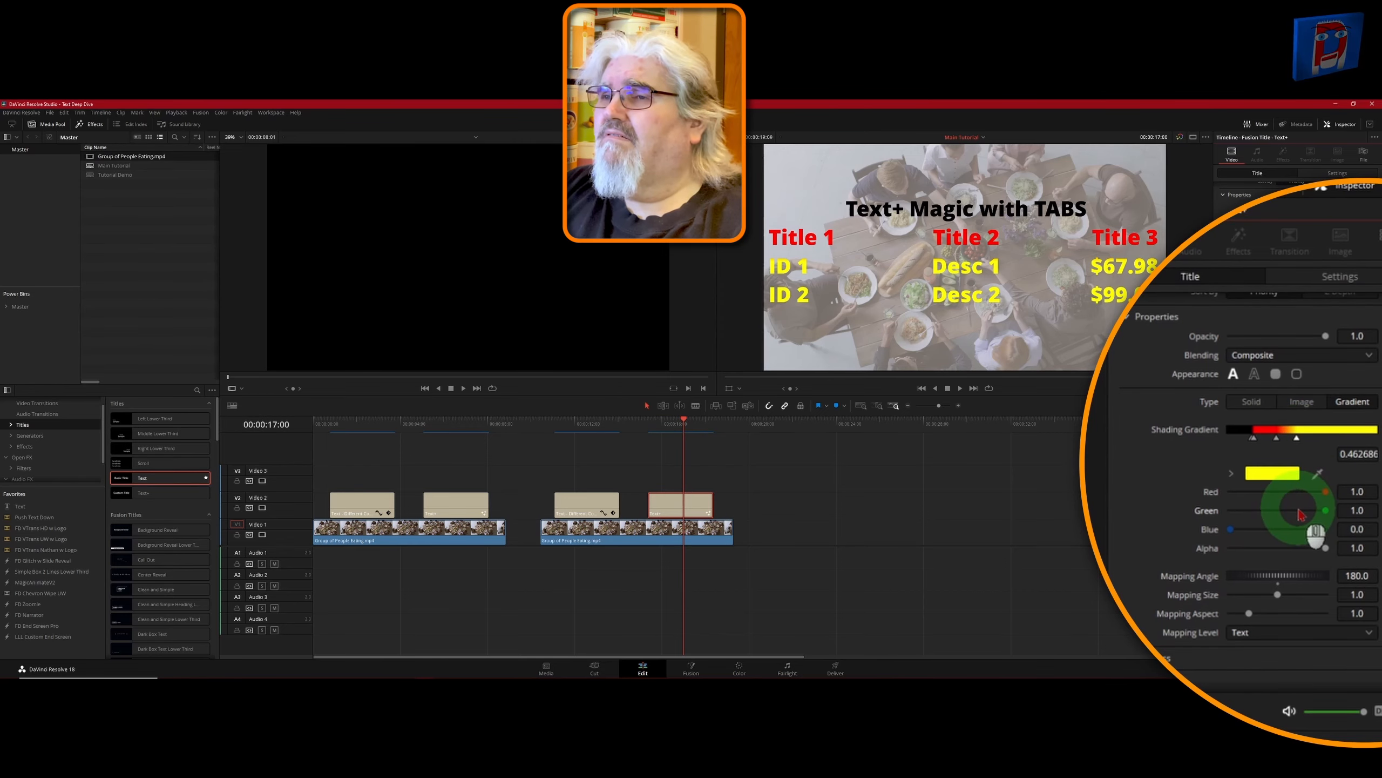
{"action": "left_click", "coordinate": [1297, 442]}
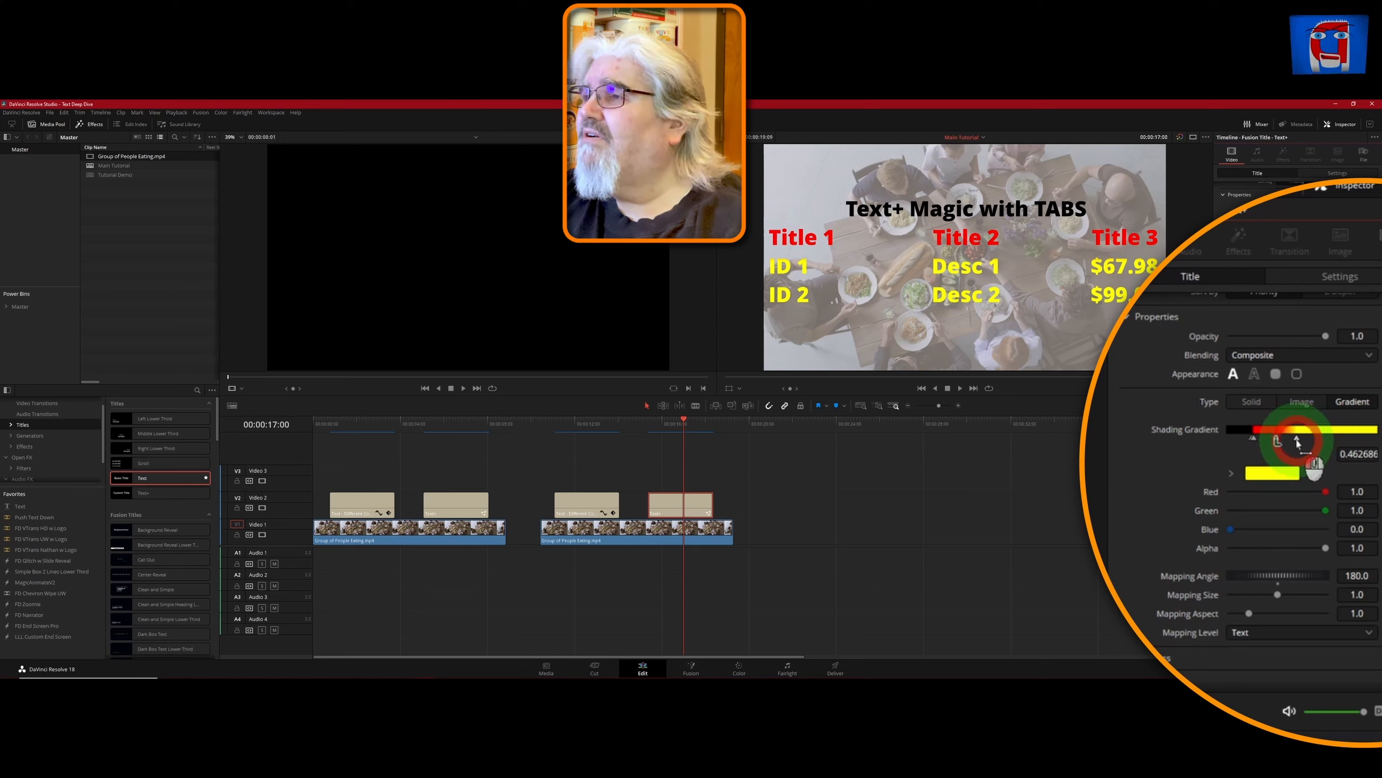
{"action": "left_click_drag", "start_coordinate": [1298, 443], "coordinate": [1291, 448]}
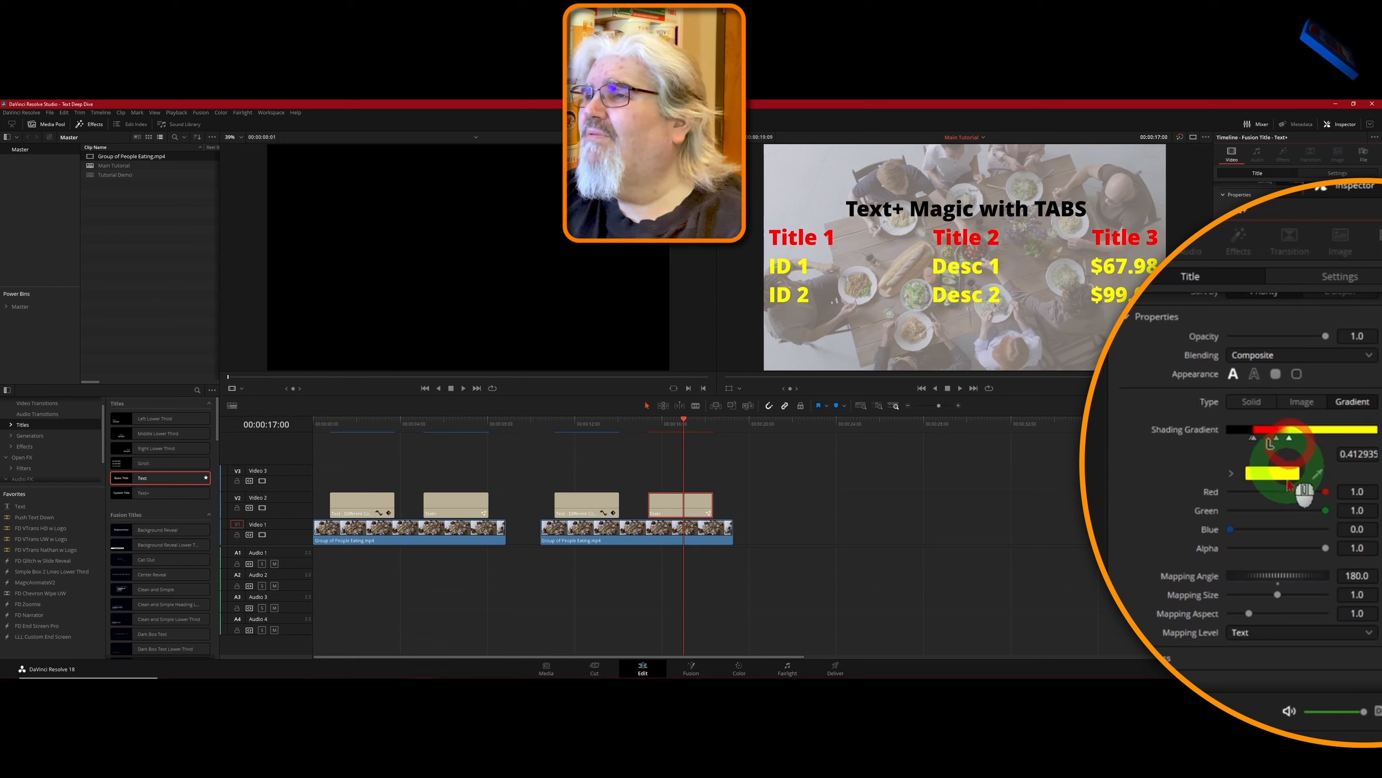
- Rename shading element 2 to Outline and enable it
{"action": "scroll", "coordinate": [1166, 485], "scroll_direction": "up", "scroll_amount": 3}
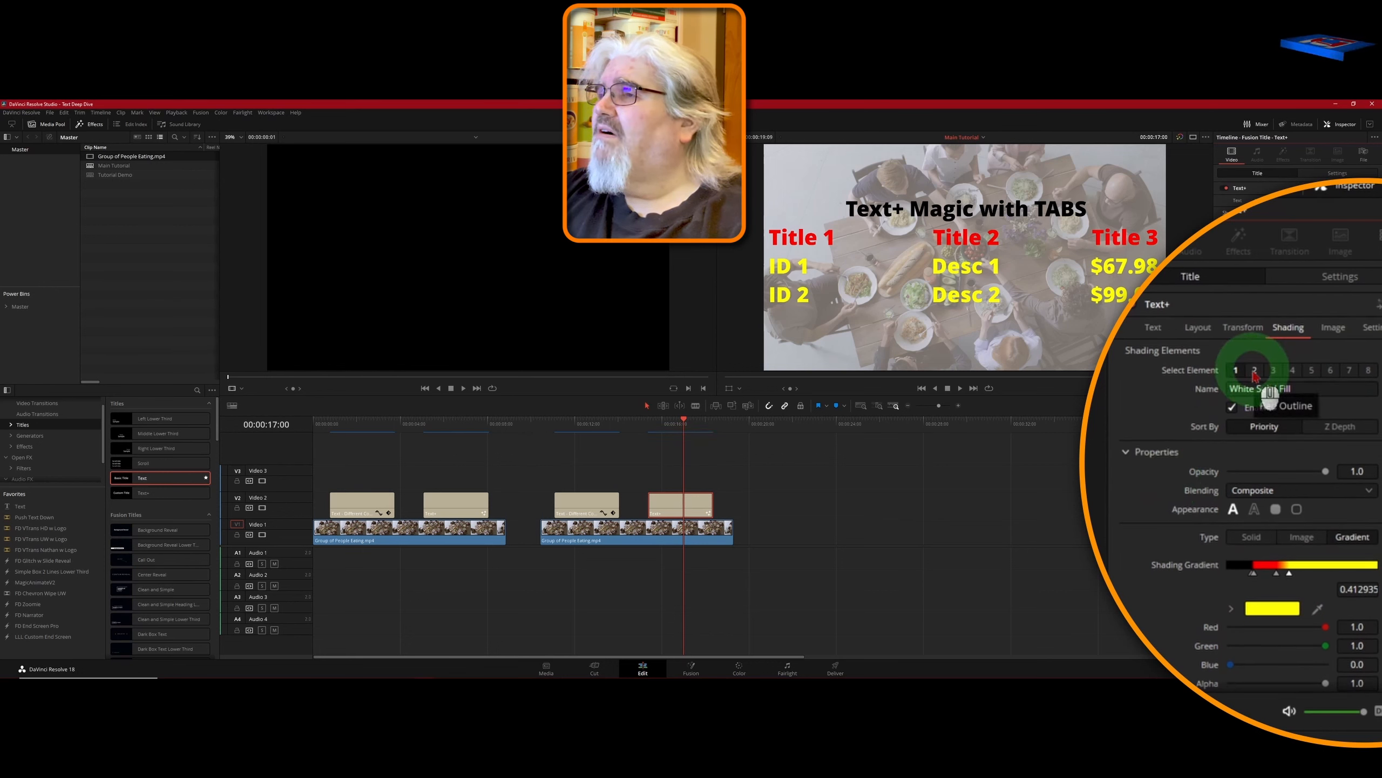
{"action": "left_click", "coordinate": [1254, 371]}
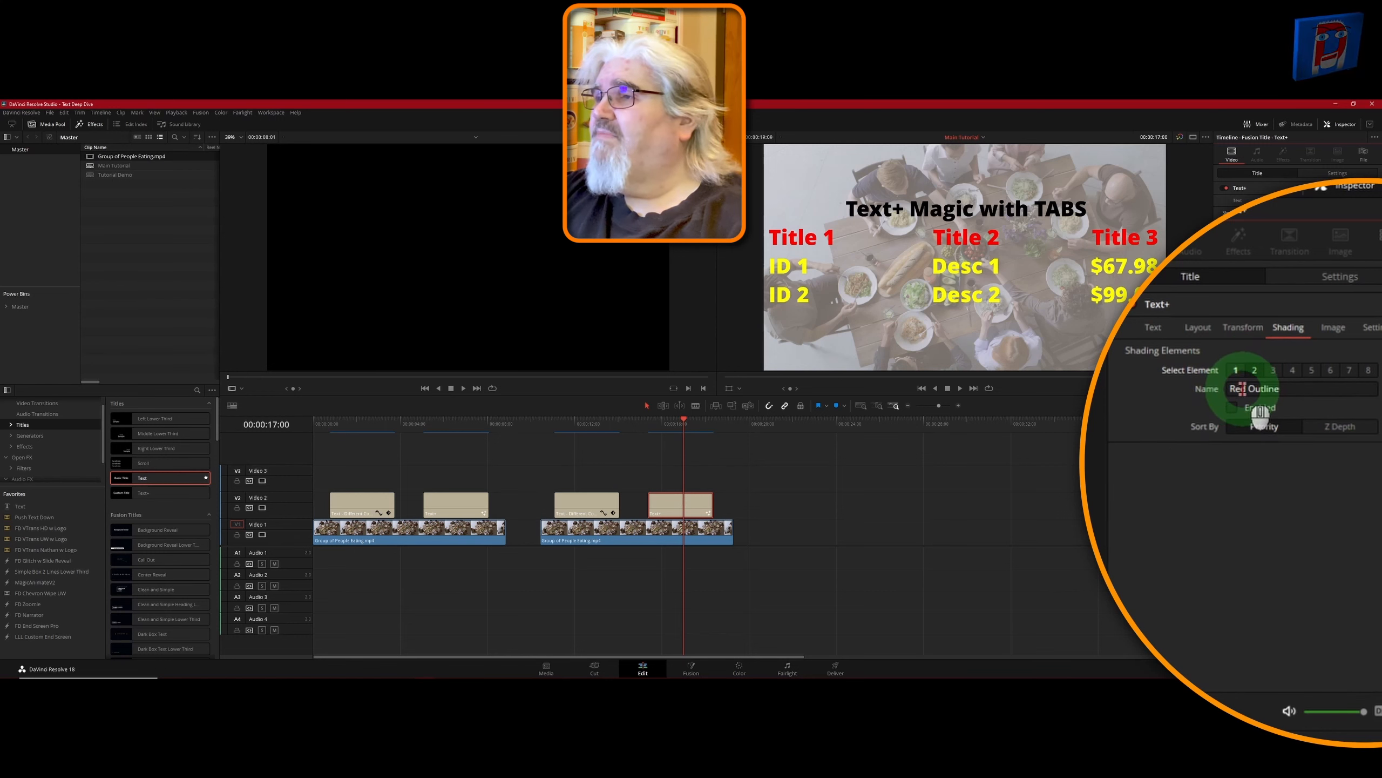
{"action": "left_click", "coordinate": [1246, 388]}
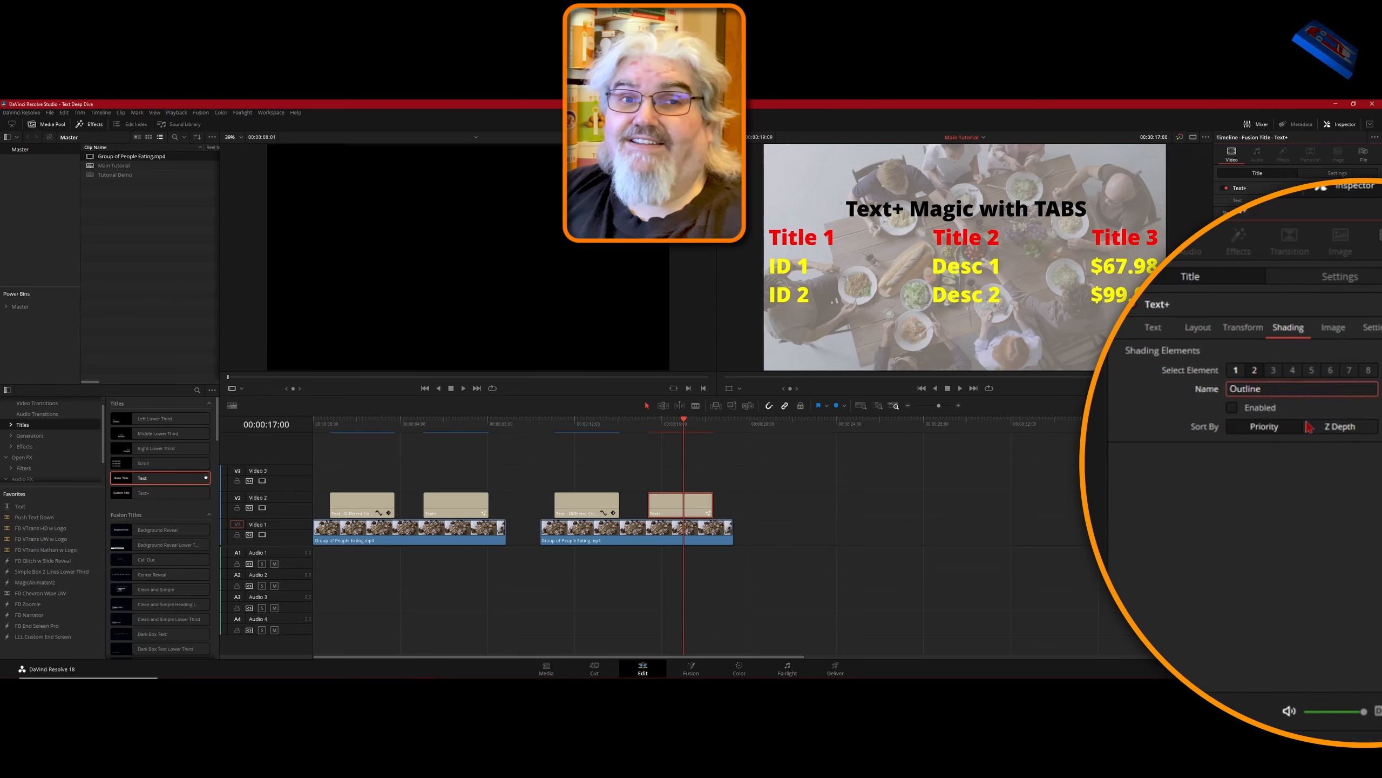
{"action": "left_click", "coordinate": [1251, 420]}
{"action": "left_click", "coordinate": [1232, 409]}
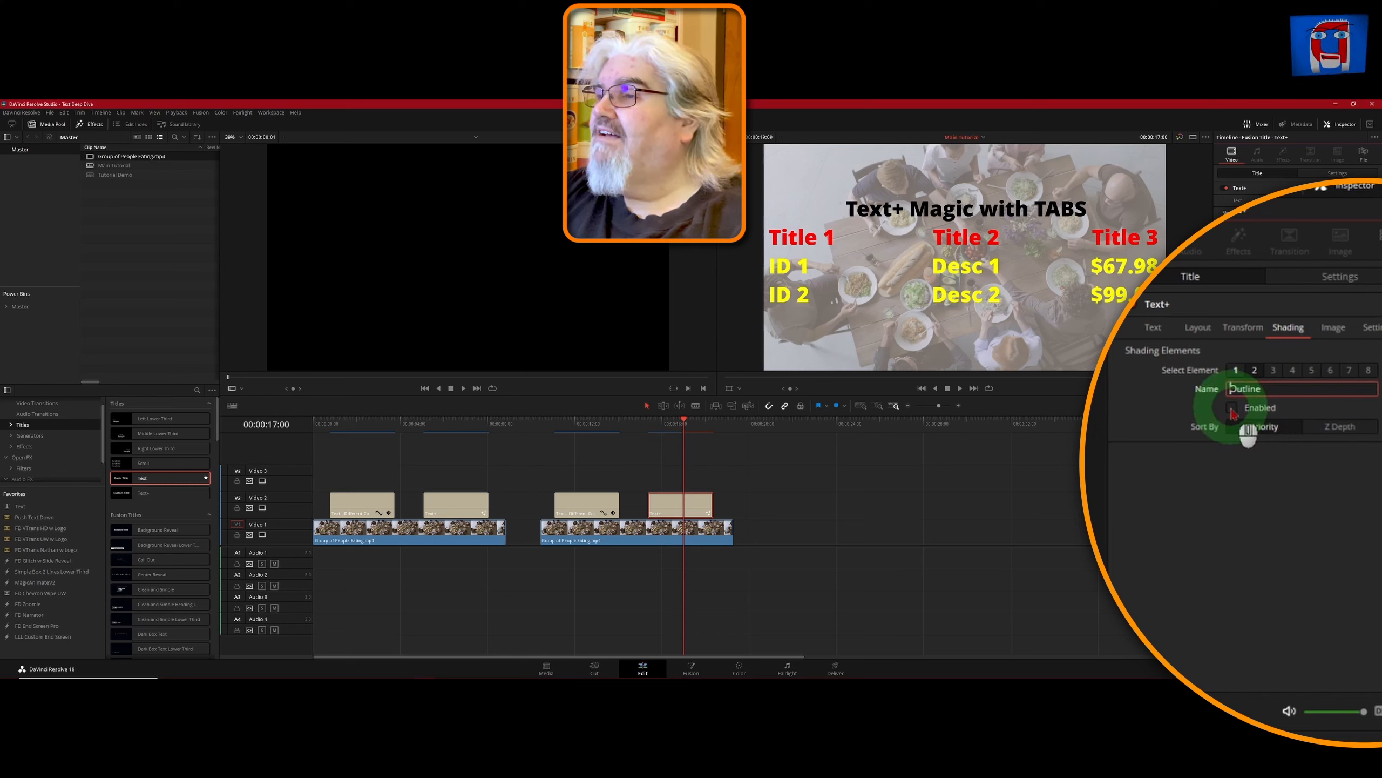
{"action": "left_click", "coordinate": [1233, 409]}
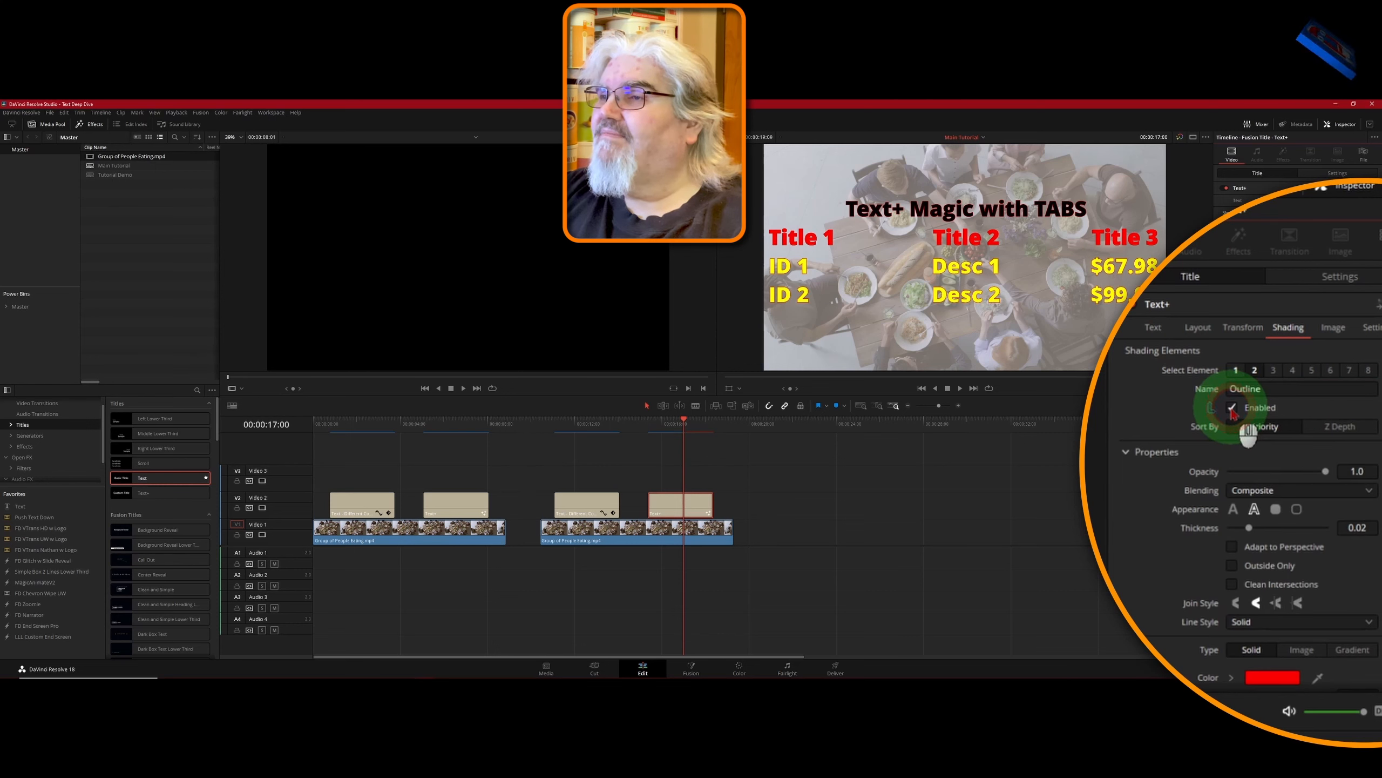
{"action": "left_click", "coordinate": [1003, 354]}
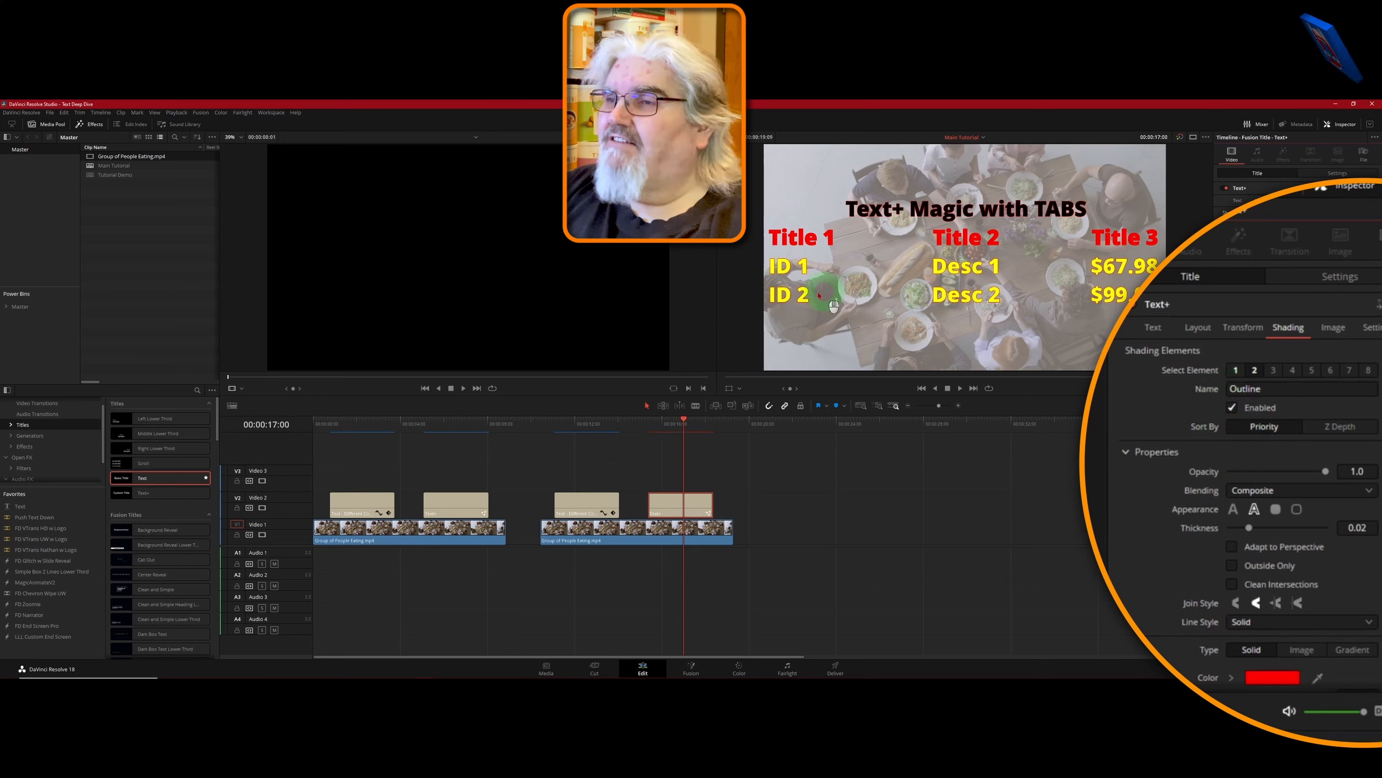
- Change the outline's solid color to white by setting Green and Blue to 1.0
{"action": "left_click", "coordinate": [816, 239]}
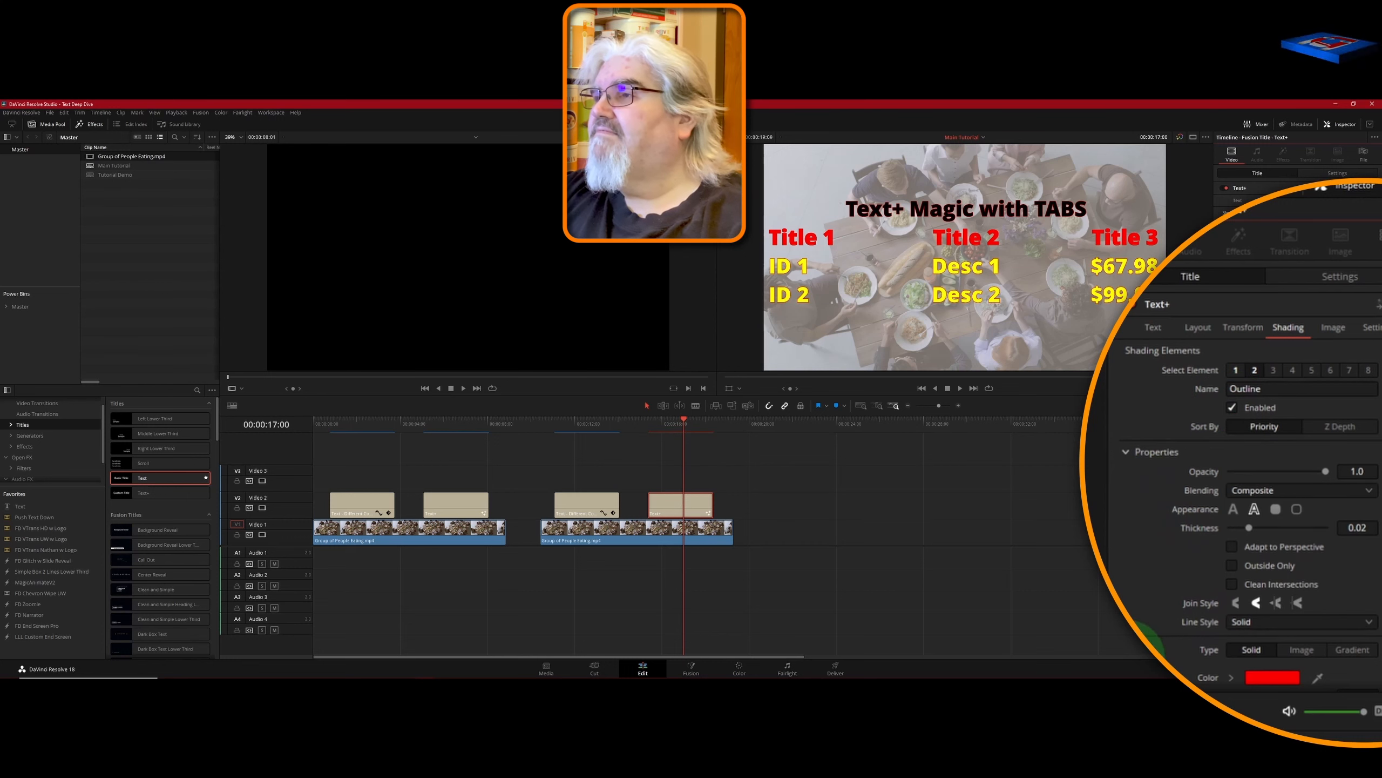
{"action": "scroll", "coordinate": [1198, 506], "scroll_direction": "down", "scroll_amount": 3}
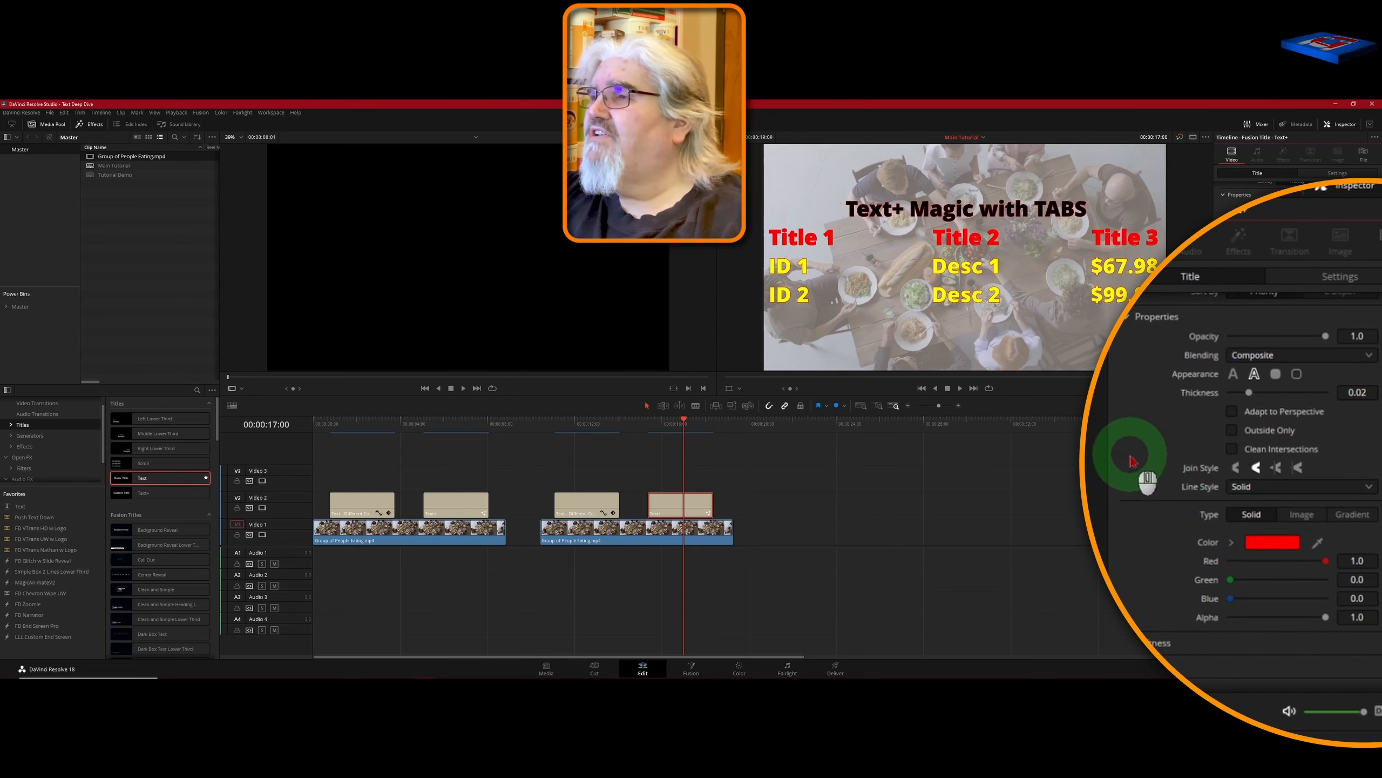
{"action": "scroll", "coordinate": [1168, 458], "scroll_direction": "up", "scroll_amount": 3}
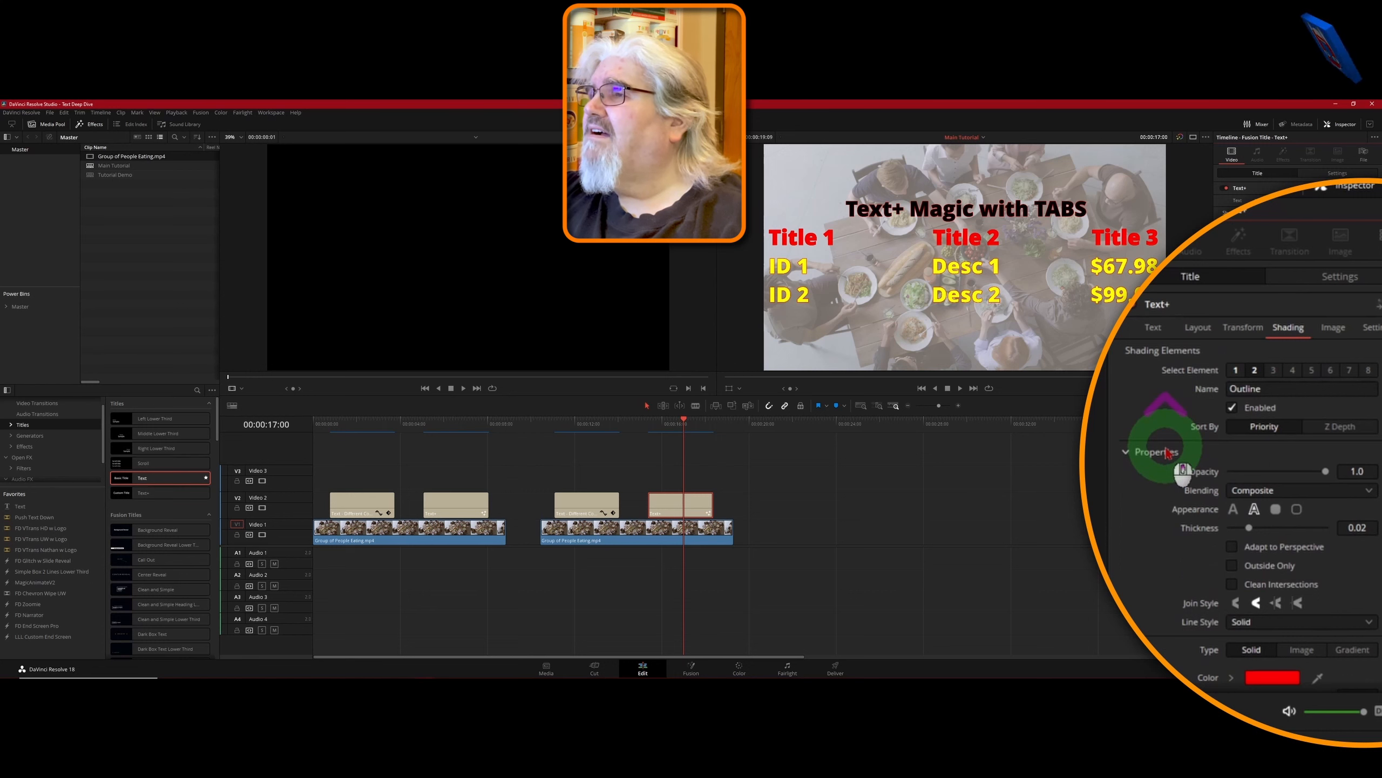
{"action": "scroll", "coordinate": [1170, 458], "scroll_direction": "down", "scroll_amount": 3}
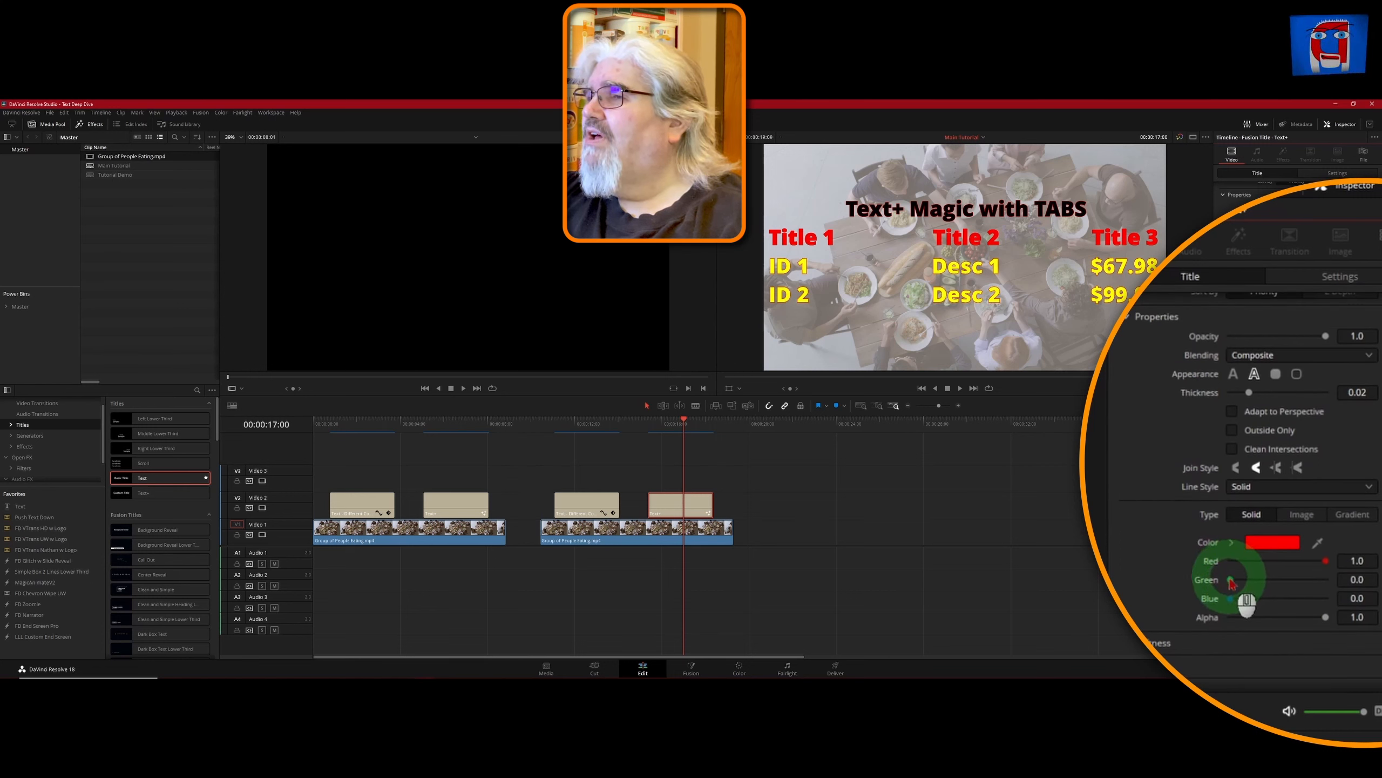
{"action": "left_click_drag", "start_coordinate": [1231, 581], "coordinate": [1327, 580]}
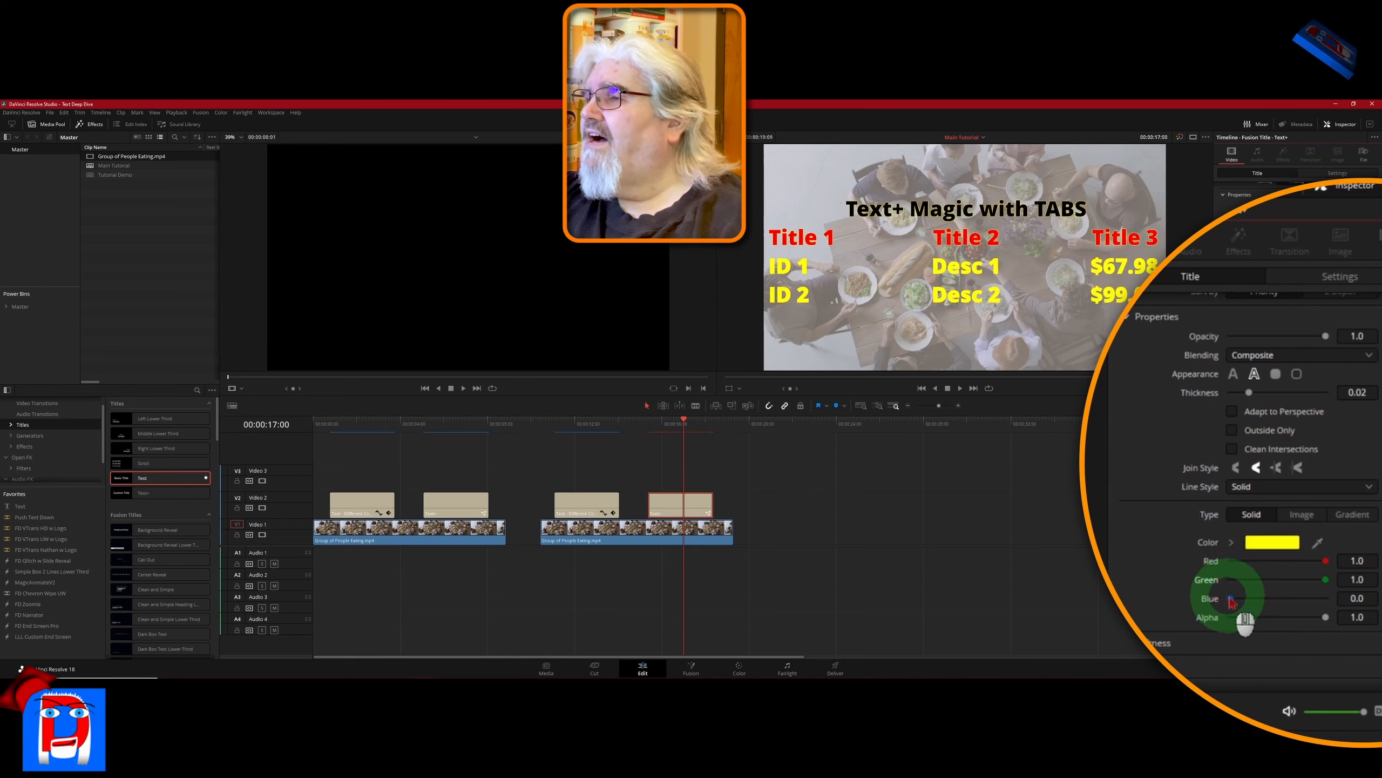
{"action": "left_click_drag", "start_coordinate": [1232, 598], "coordinate": [1367, 599]}
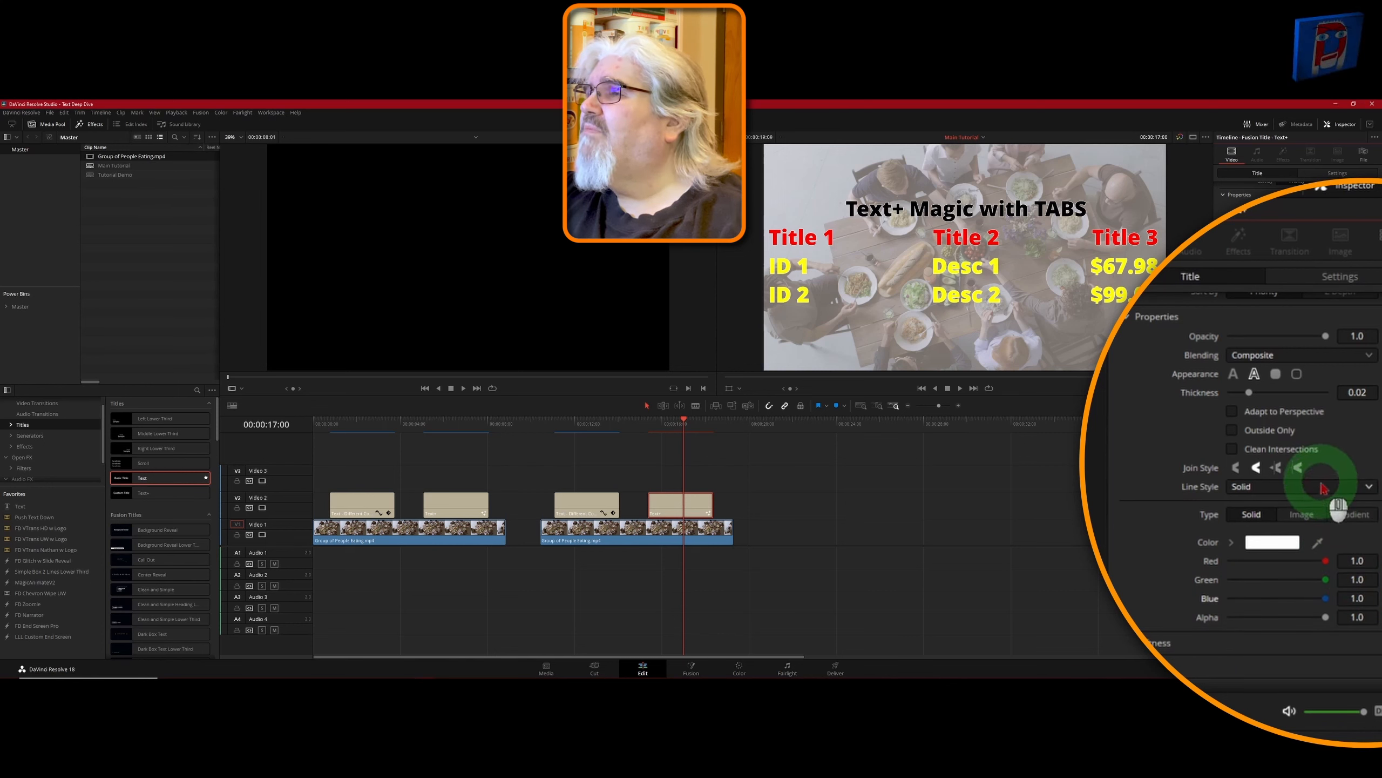
- Increase the outline's thickness to 0.066 and restrict it to Outside Only
{"action": "scroll", "coordinate": [1338, 498], "scroll_direction": "up", "scroll_amount": 2}
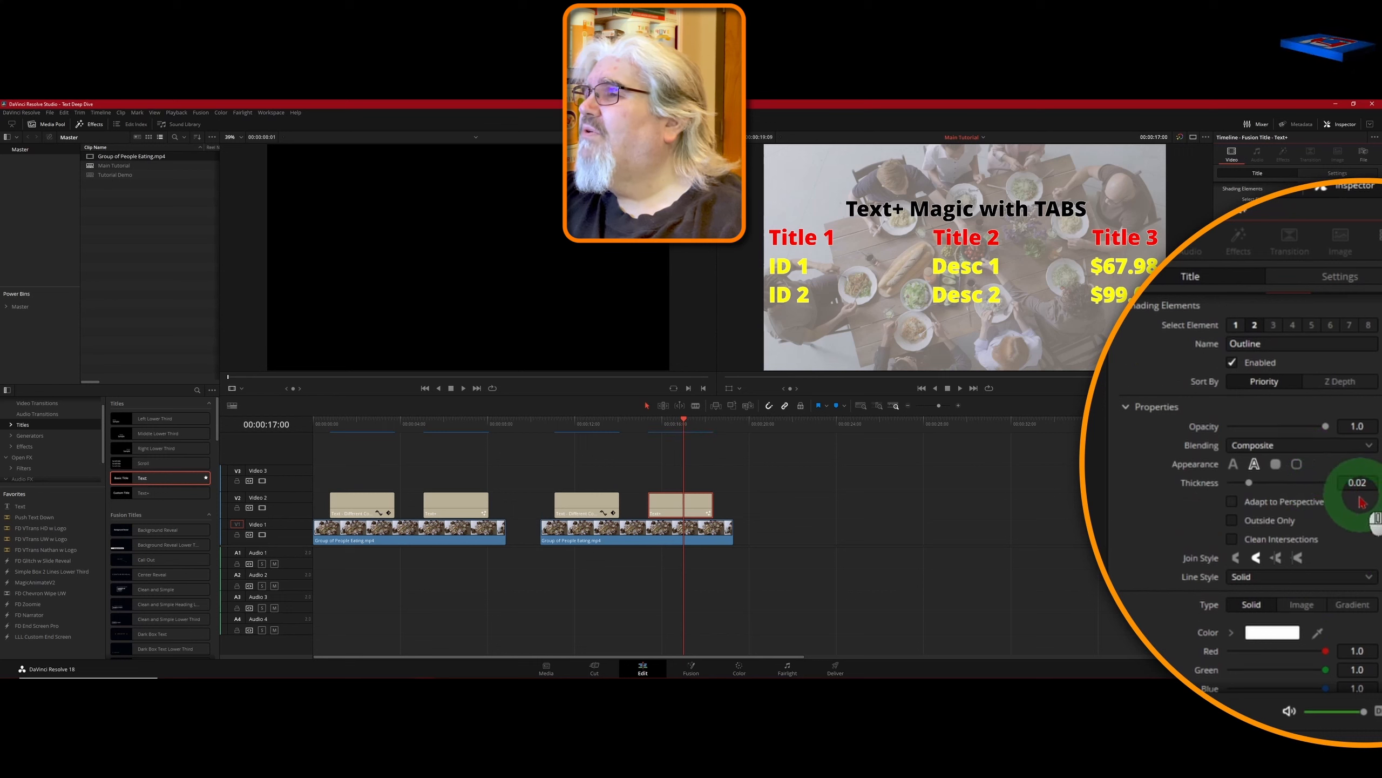
{"action": "left_click_drag", "start_coordinate": [1357, 481], "coordinate": [847, 303]}
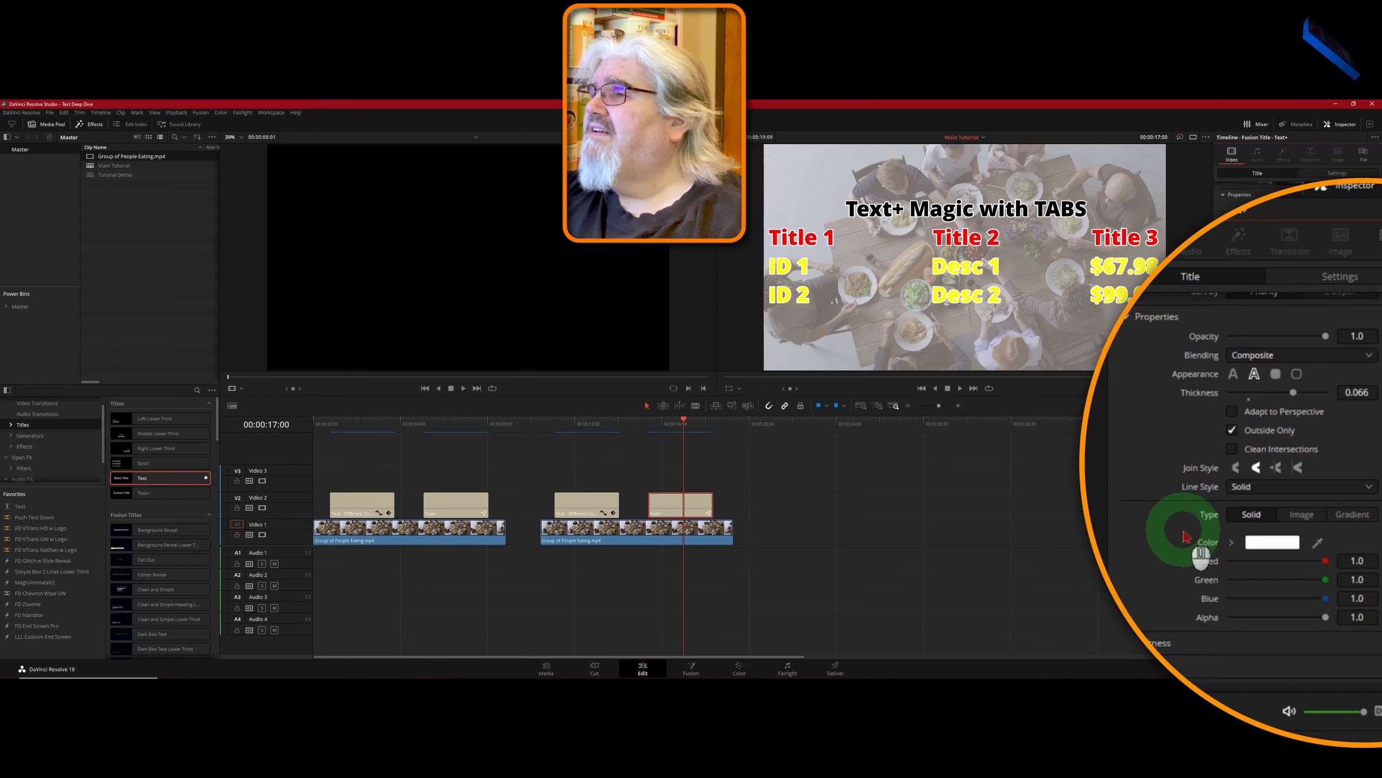
- Switch the outline's fill type to Gradient and set its mapping angle to 180
{"action": "left_click", "coordinate": [1356, 515]}
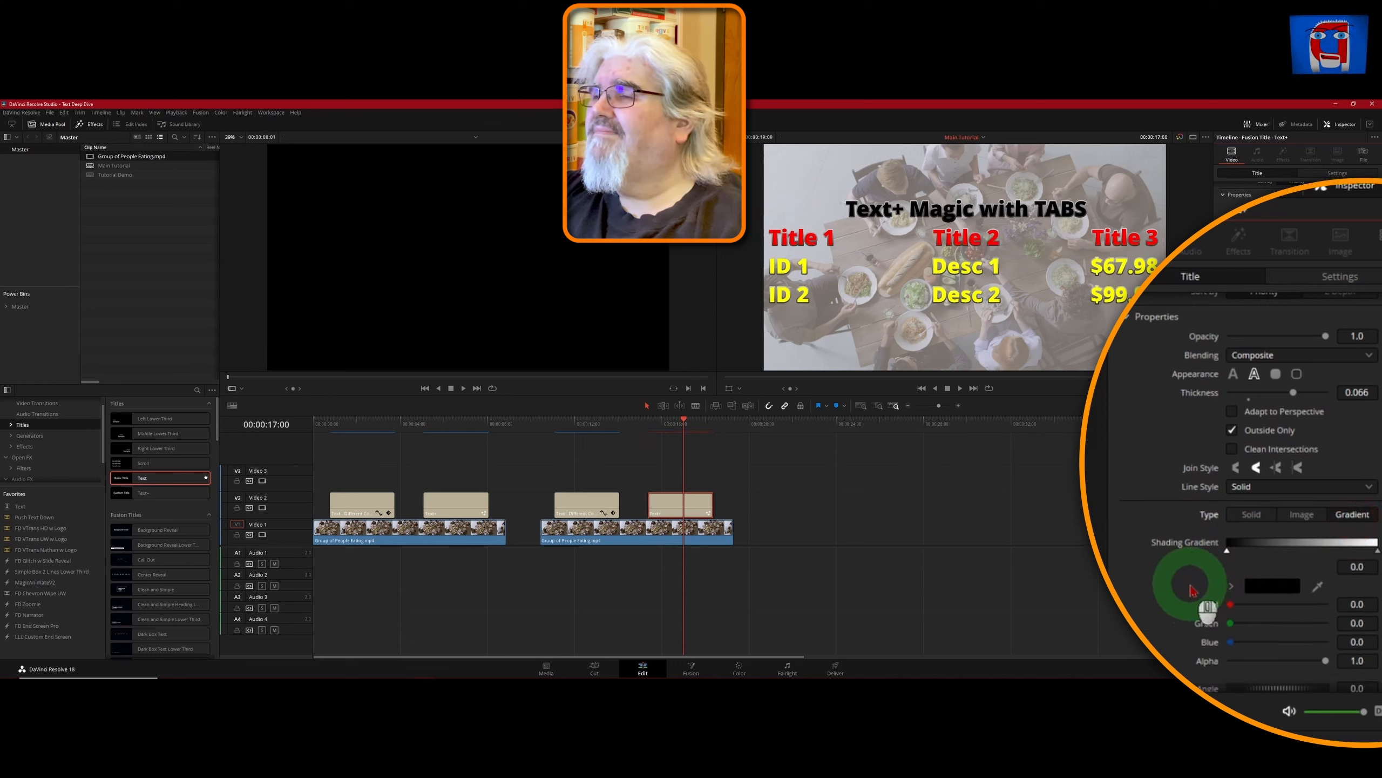
{"action": "scroll", "coordinate": [1186, 585], "scroll_direction": "down", "scroll_amount": 1}
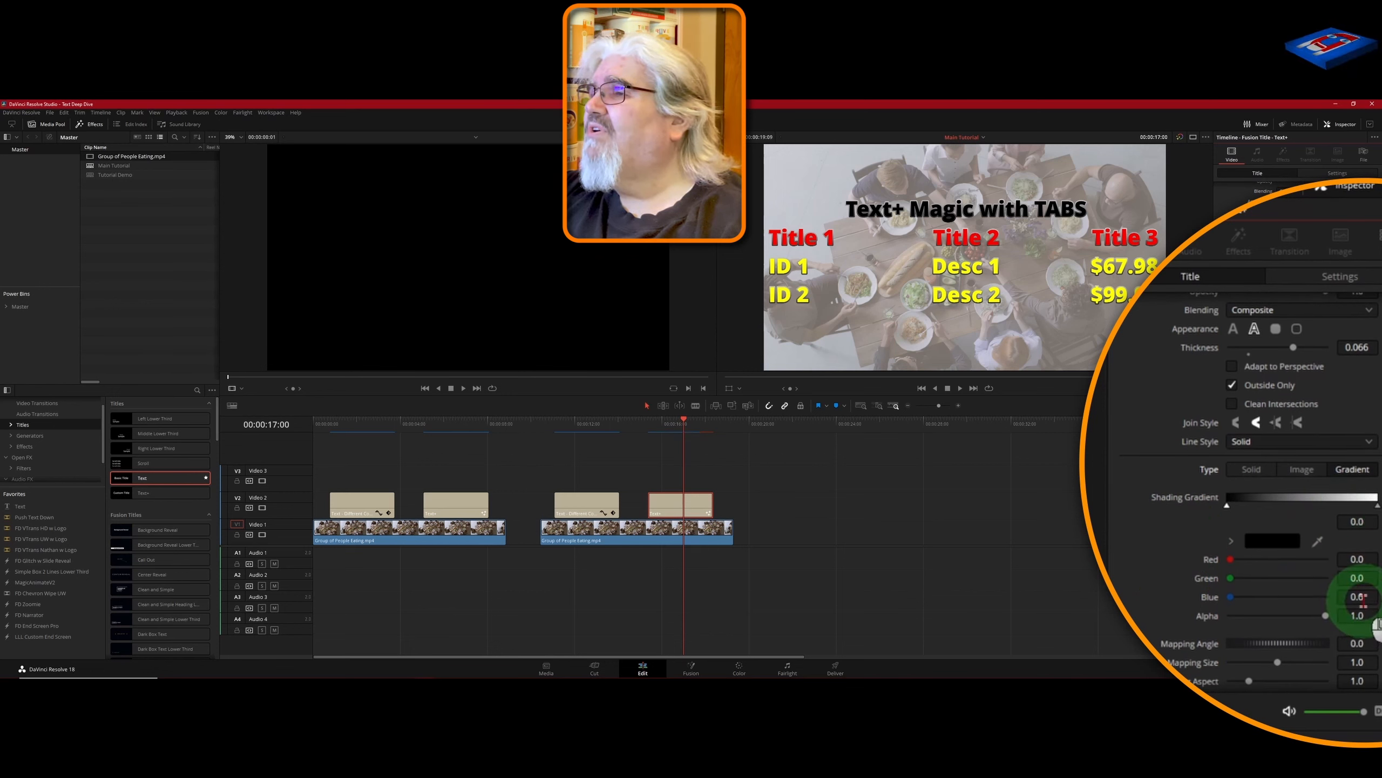
{"action": "scroll", "coordinate": [1361, 577], "scroll_direction": "down", "scroll_amount": 2}
{"action": "left_click", "coordinate": [1366, 556]}
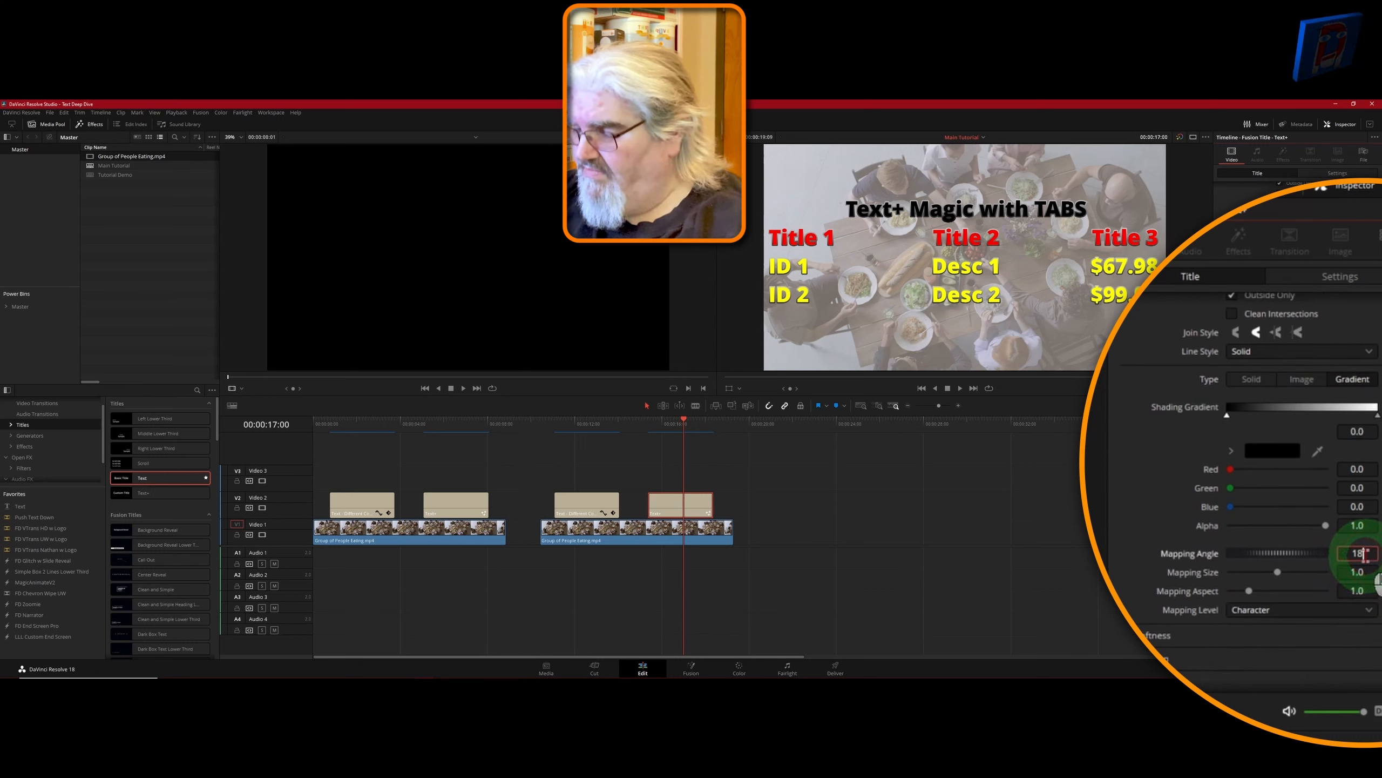
{"action": "type", "text": "180"}
{"action": "key", "text": "Tab"}
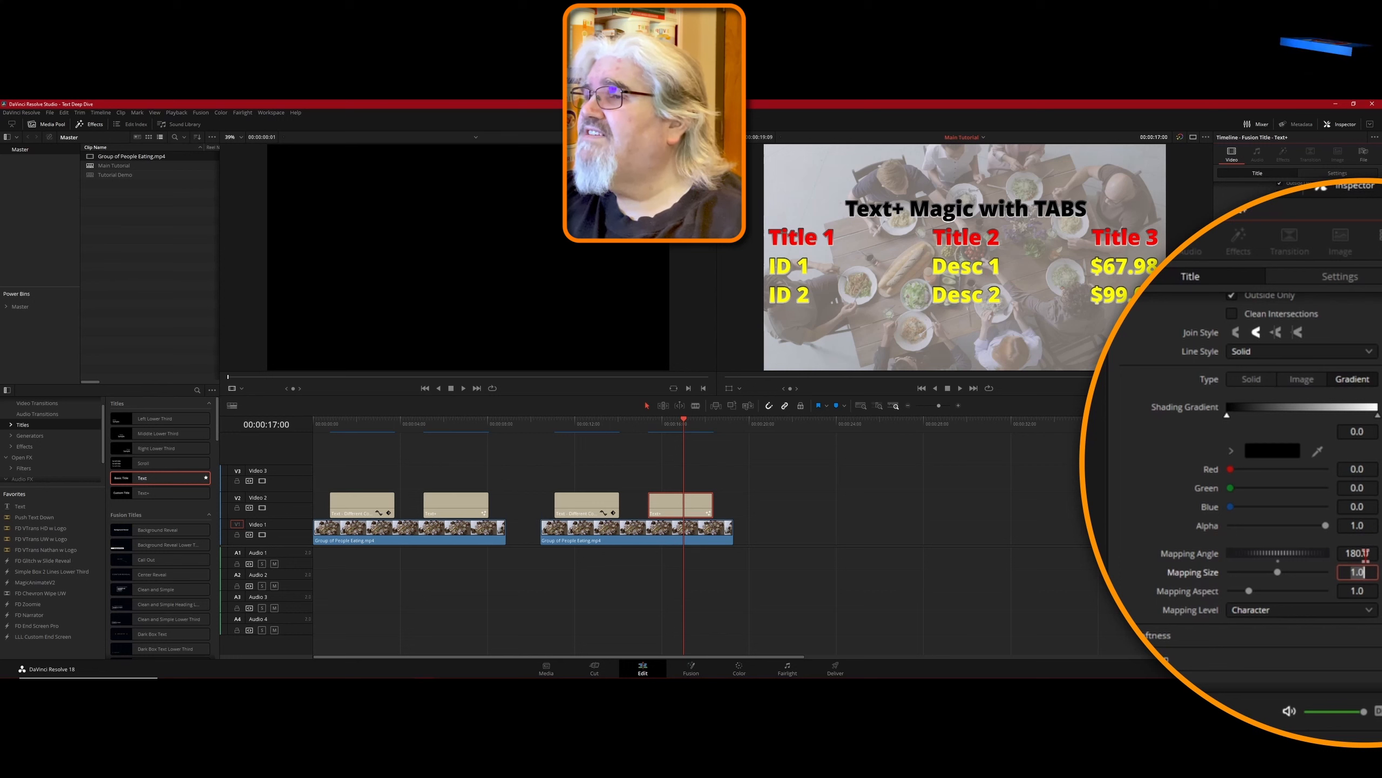
- Turn the outline gradient's black stop white and add white stops at about 0.249, 0.458 and 0.592
{"action": "scroll", "coordinate": [1208, 501], "scroll_direction": "up", "scroll_amount": 3}
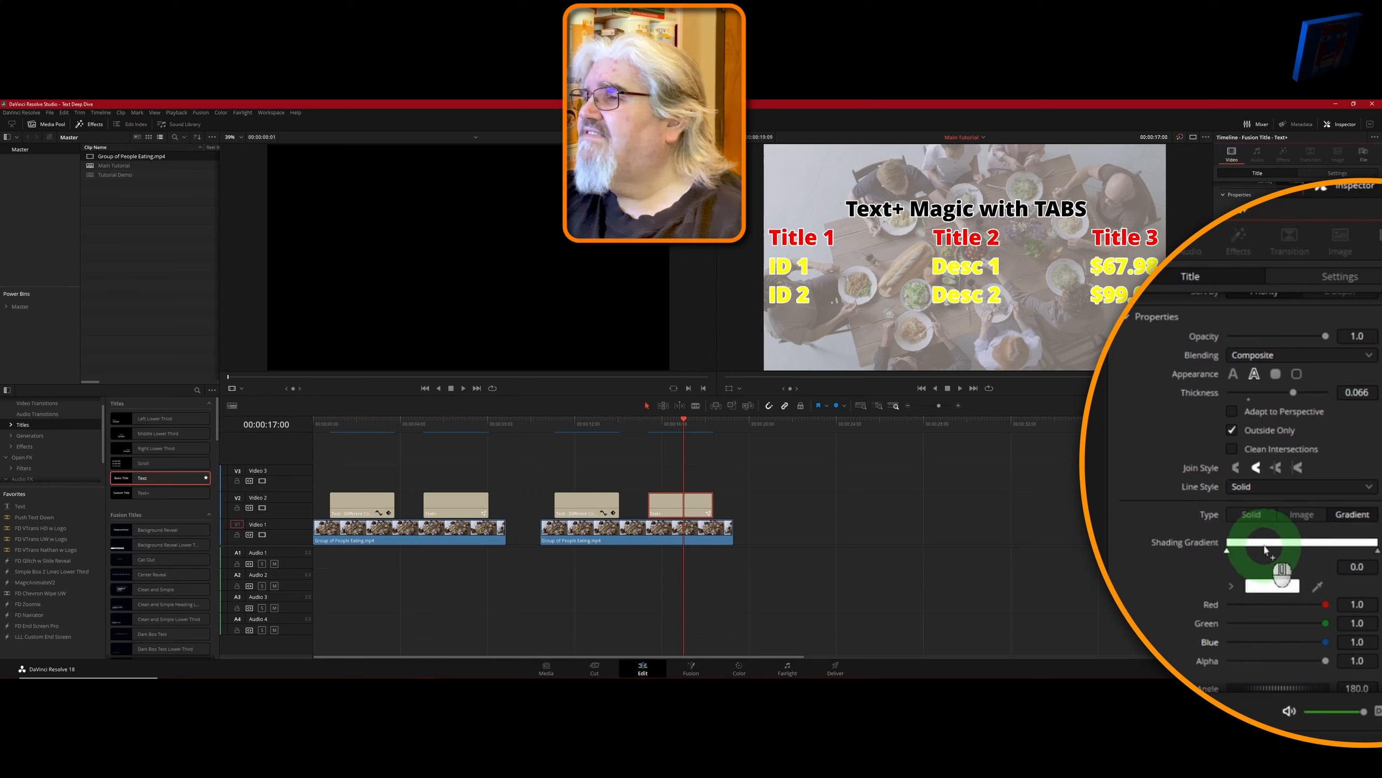
{"action": "left_click", "coordinate": [1265, 548]}
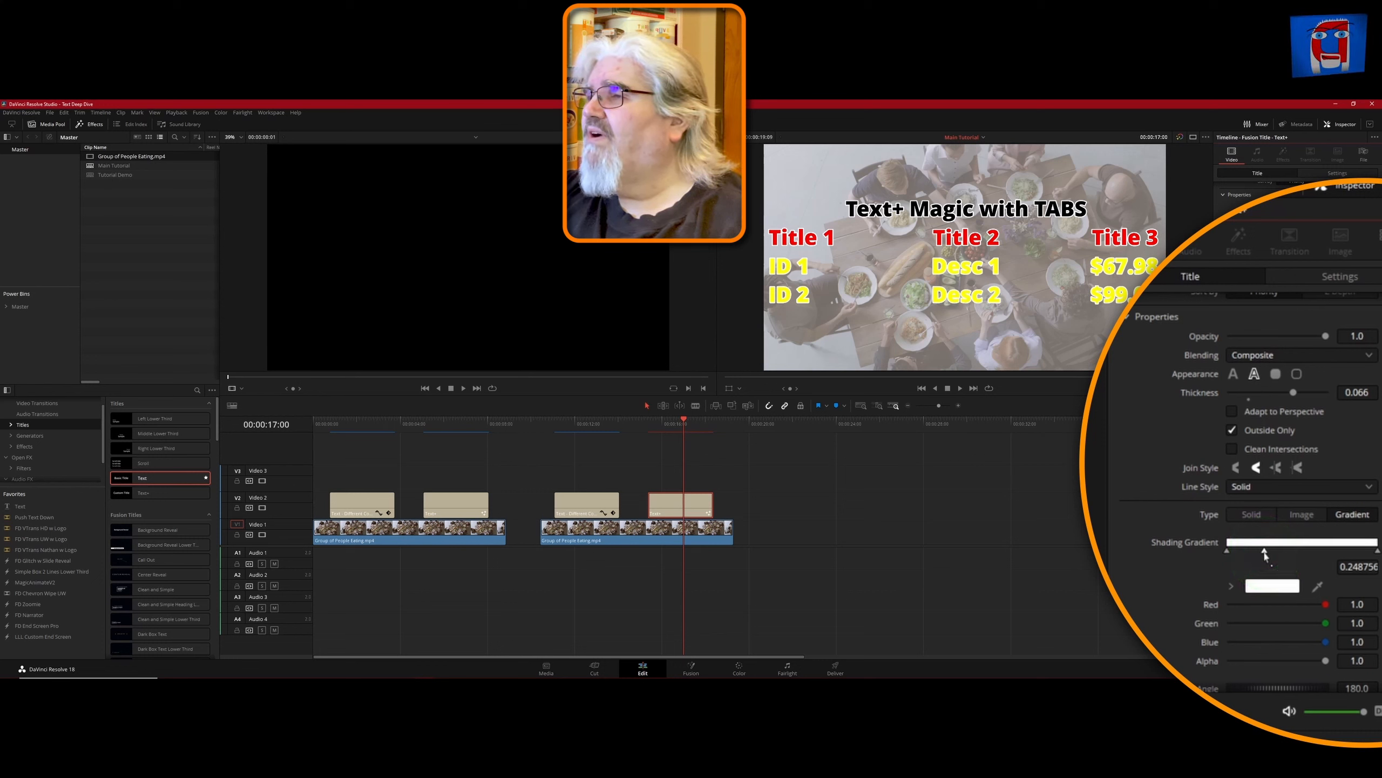
{"action": "left_click", "coordinate": [1297, 545]}
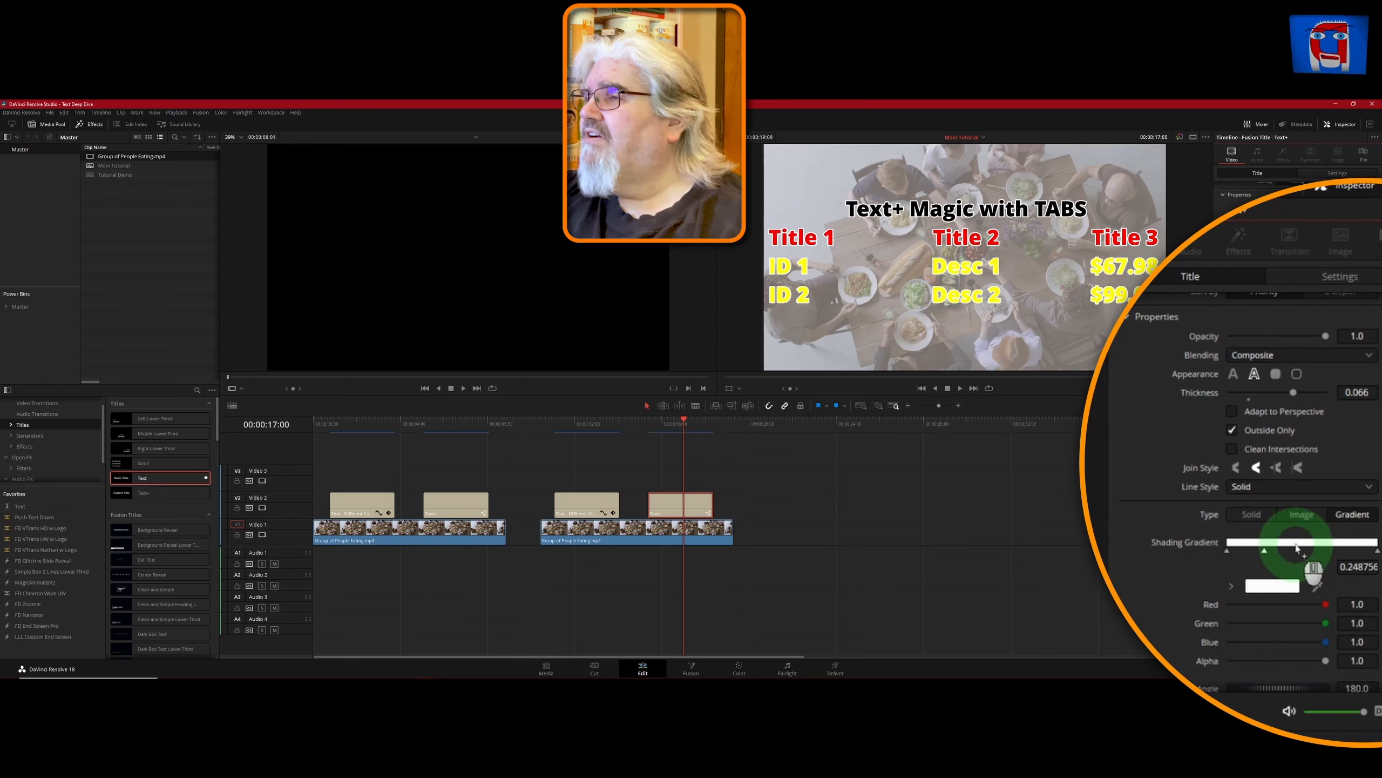
{"action": "left_click", "coordinate": [1317, 544]}
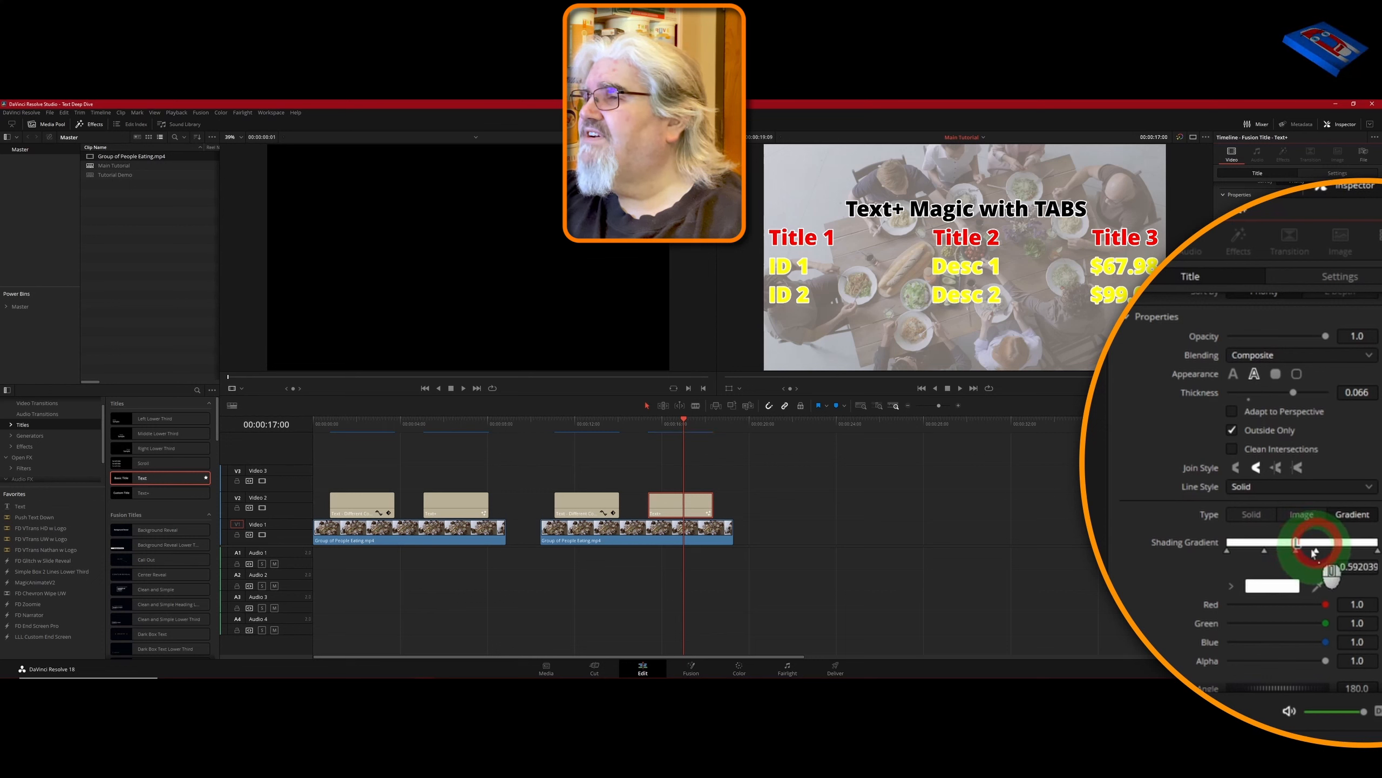
- Move the 0.458 gradient stop to about 0.338 and color it blue with Red 0.0, Green 0.0 and Blue 0.772
{"action": "left_click", "coordinate": [1297, 552]}
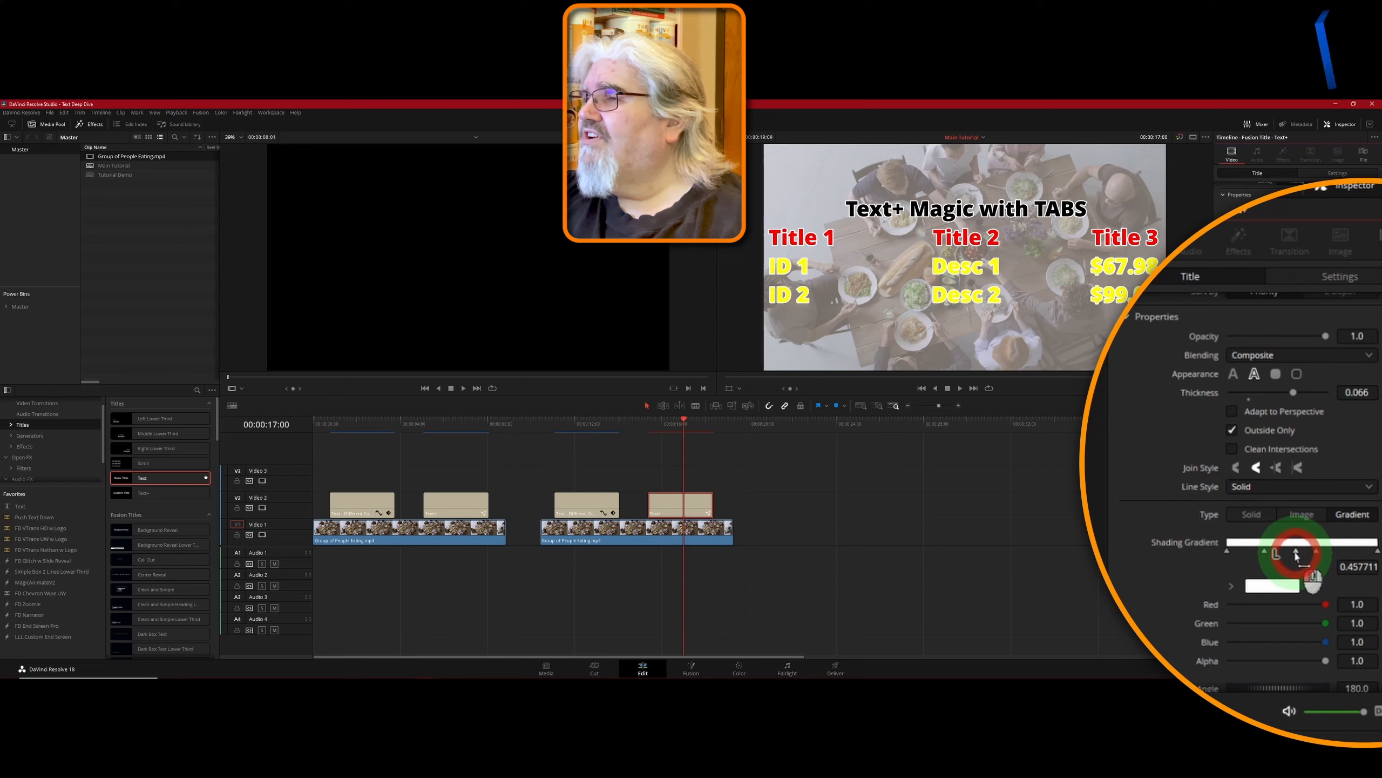
{"action": "left_click_drag", "start_coordinate": [1297, 554], "coordinate": [1278, 552]}
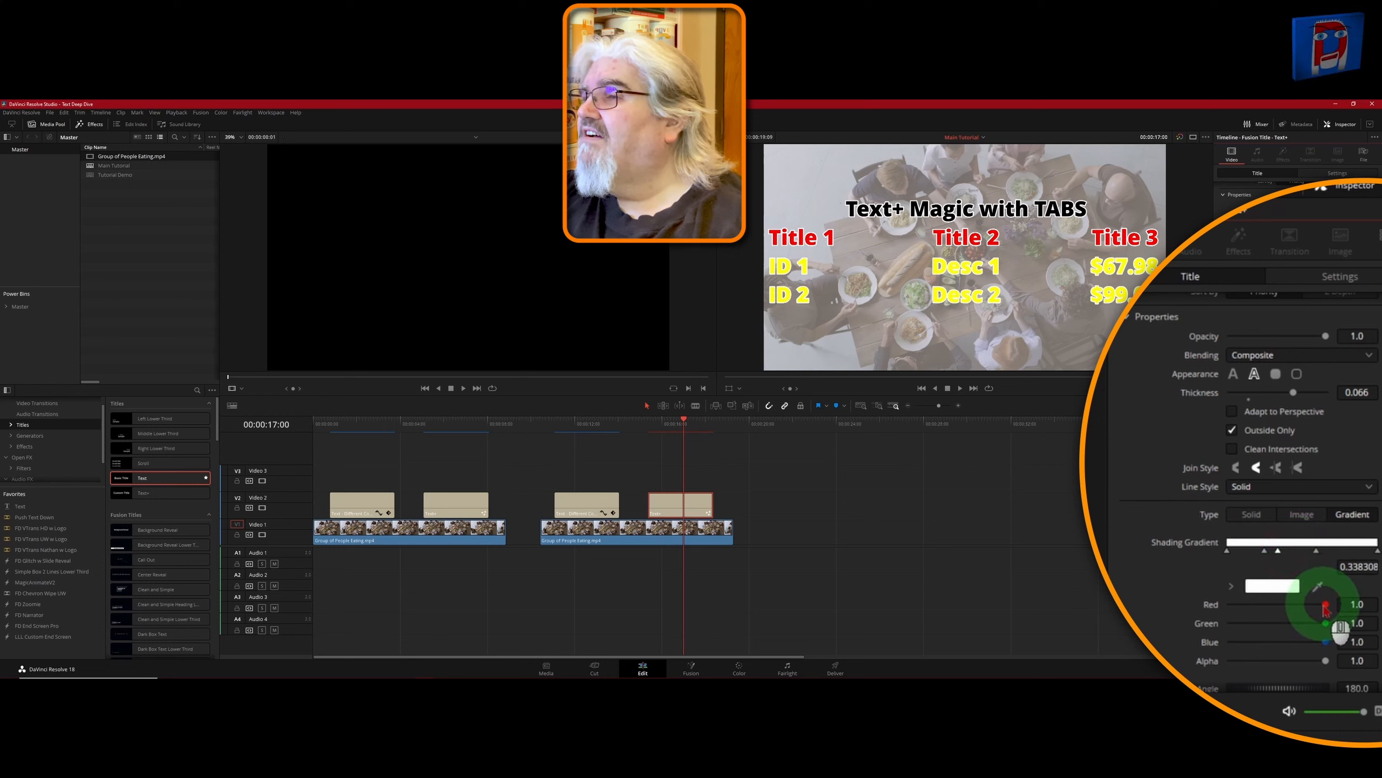
{"action": "left_click_drag", "start_coordinate": [1329, 609], "coordinate": [1180, 609]}
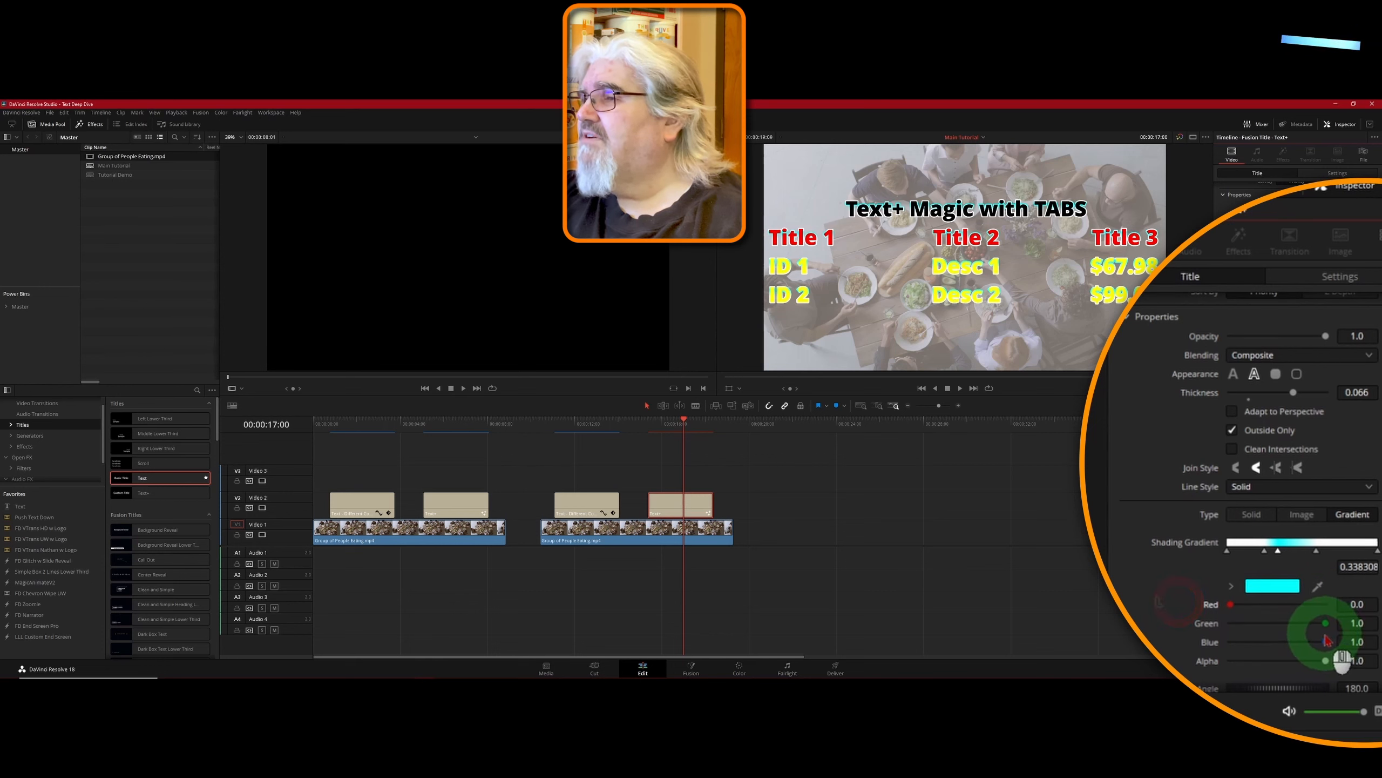
{"action": "left_click_drag", "start_coordinate": [1326, 644], "coordinate": [1306, 645]}
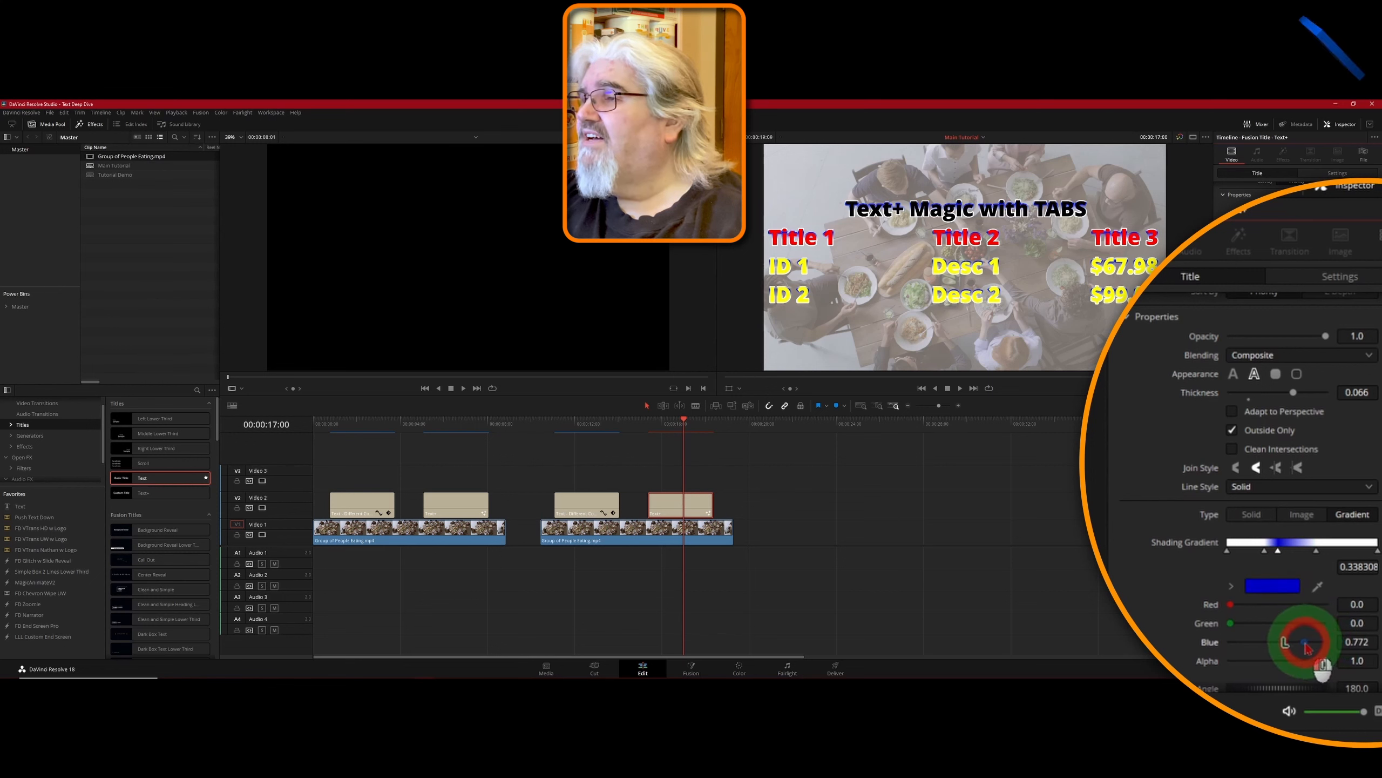
- Set the outline gradient's mapping level to Text
{"action": "scroll", "coordinate": [1173, 599], "scroll_direction": "down", "scroll_amount": 3}
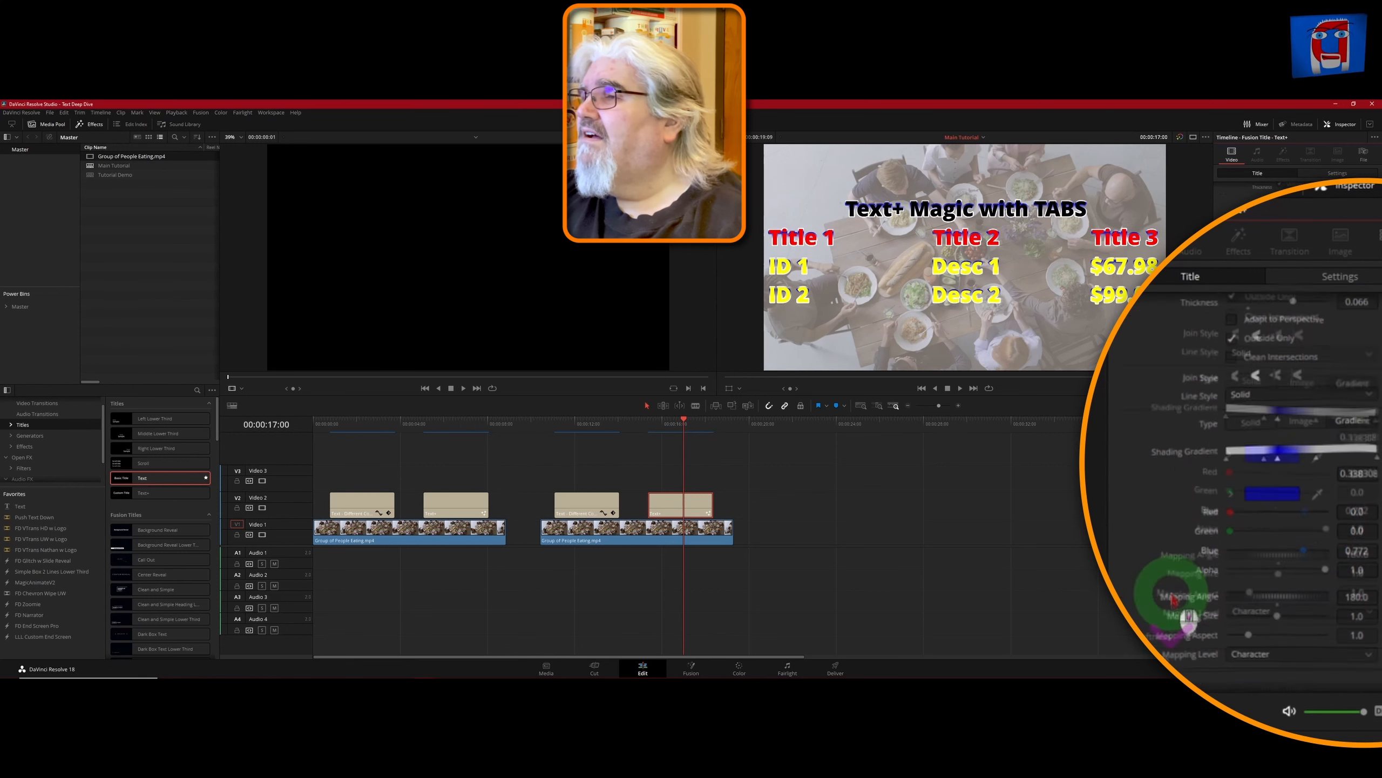
{"action": "scroll", "coordinate": [1174, 600], "scroll_direction": "down", "scroll_amount": 3}
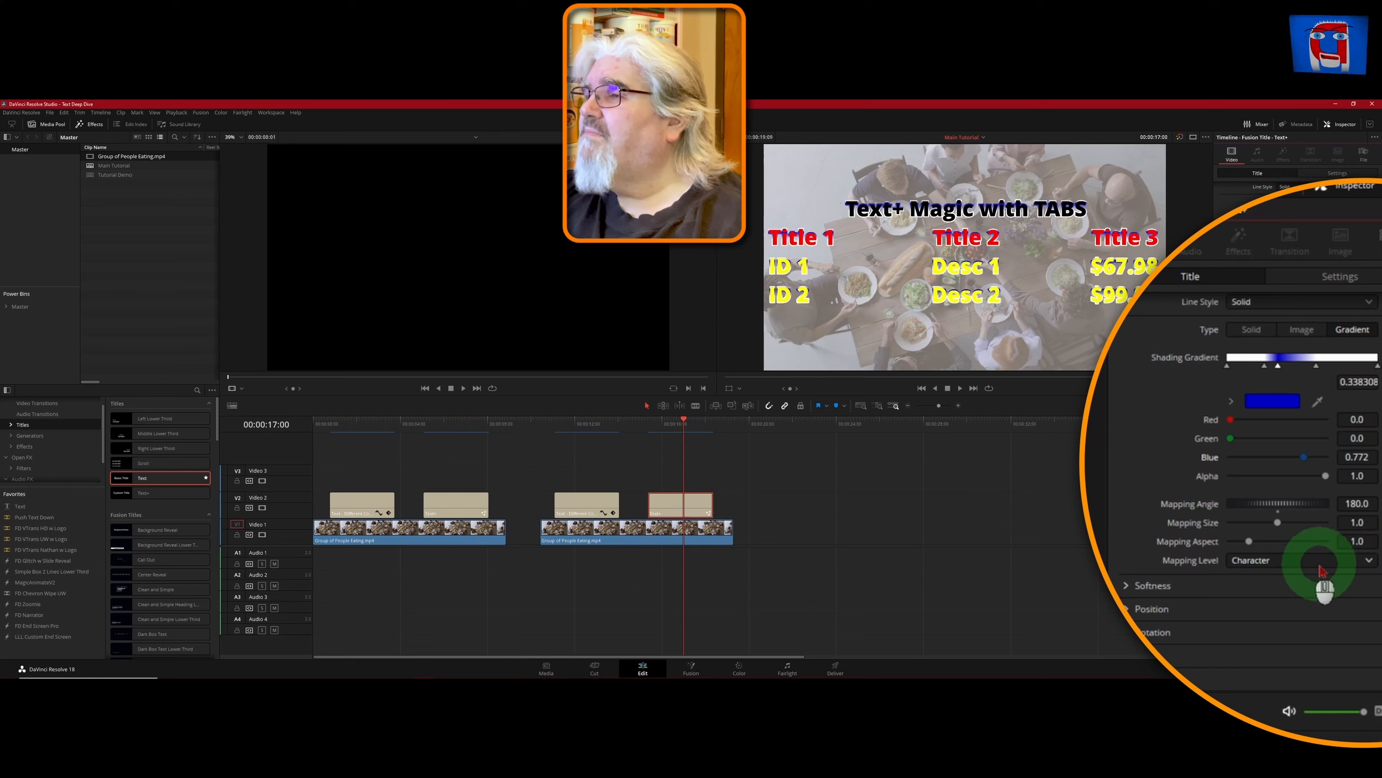
{"action": "left_click", "coordinate": [1370, 566]}
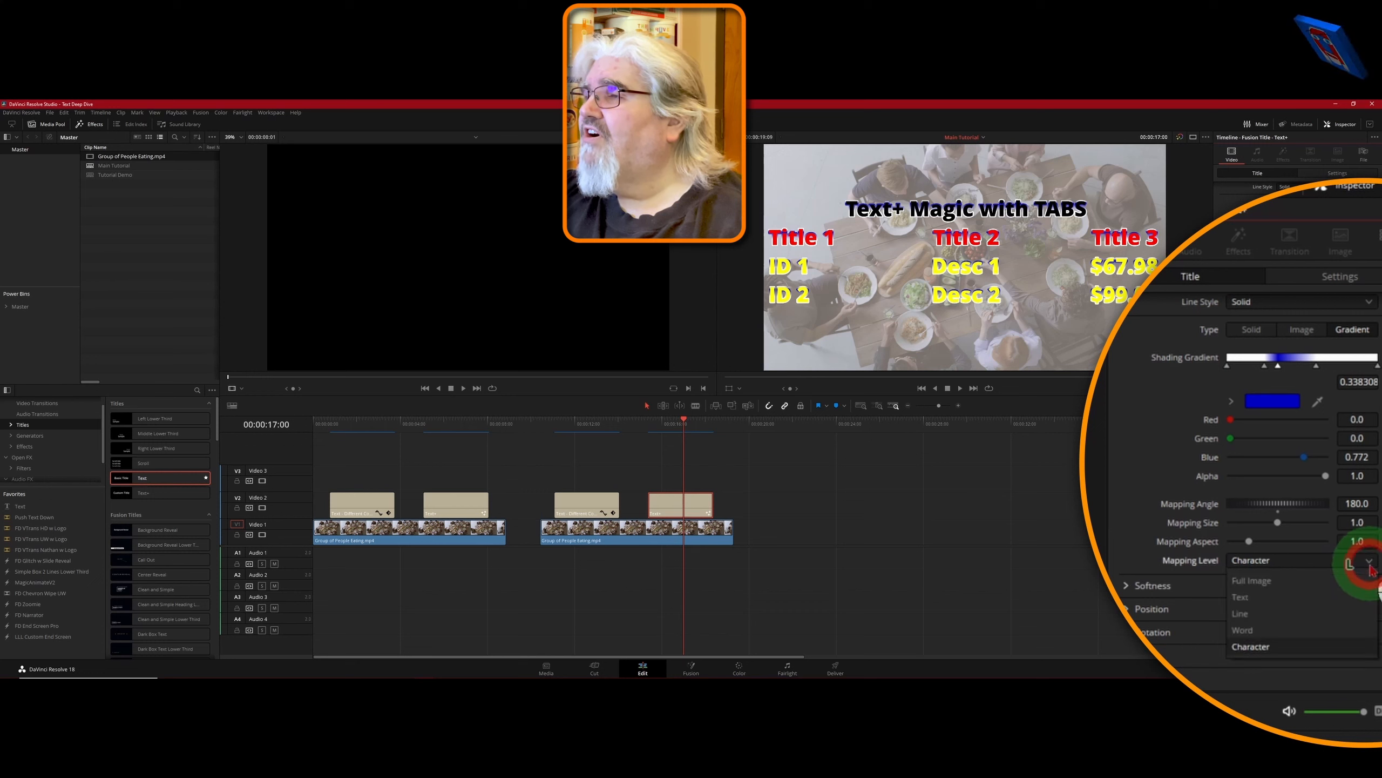
{"action": "left_click", "coordinate": [1257, 597]}
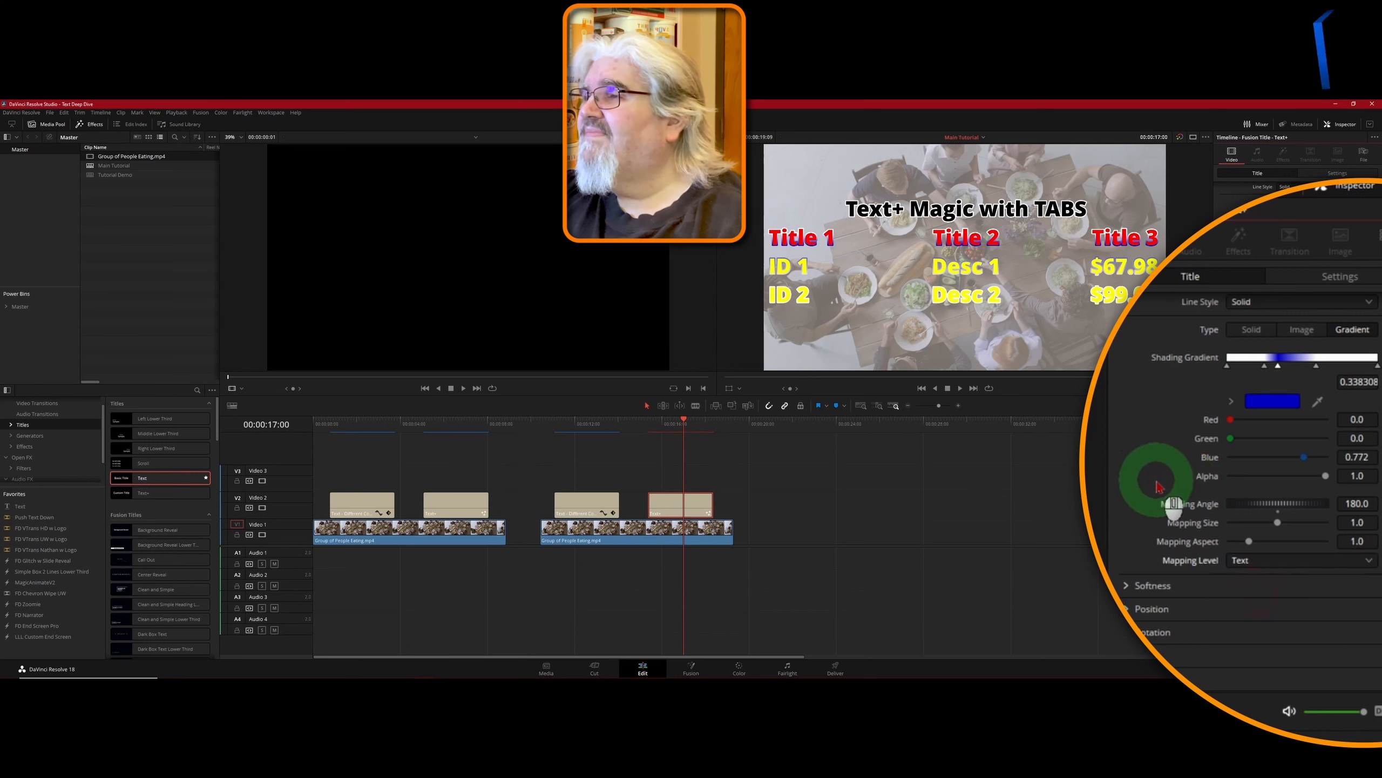
- Move the blue gradient stop to about 0.428 and the white stop before it to about 0.373
{"action": "scroll", "coordinate": [1155, 484], "scroll_direction": "up", "scroll_amount": 3}
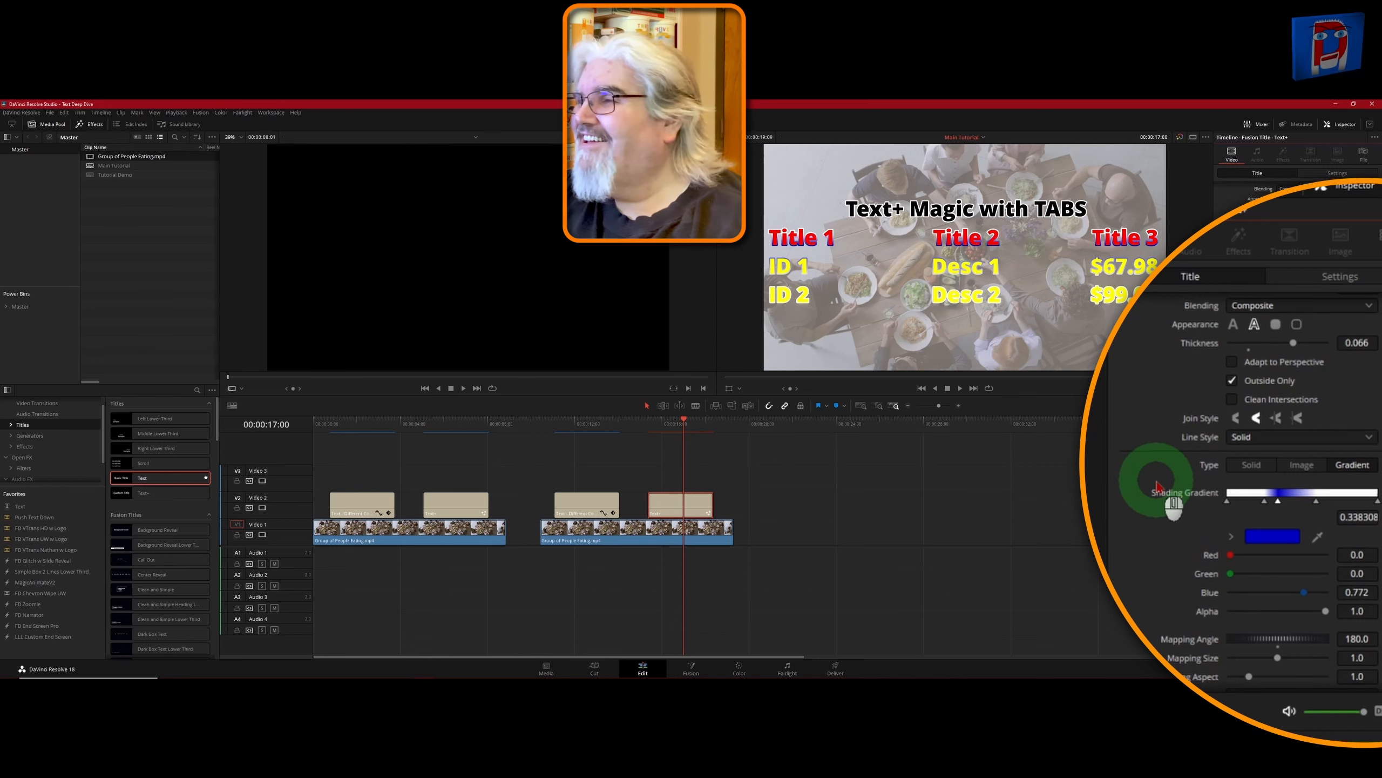
{"action": "left_click_drag", "start_coordinate": [1281, 507], "coordinate": [1292, 505]}
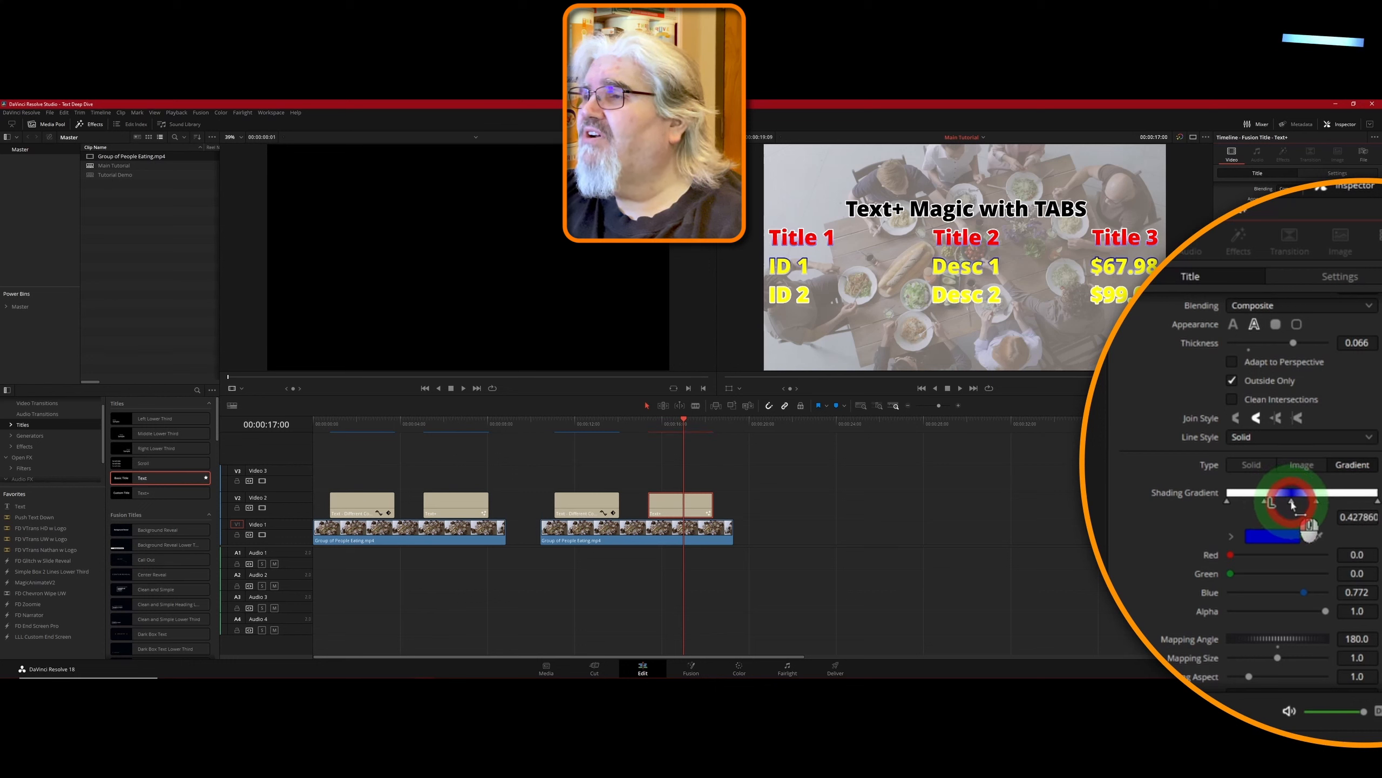
{"action": "left_click", "coordinate": [1266, 506]}
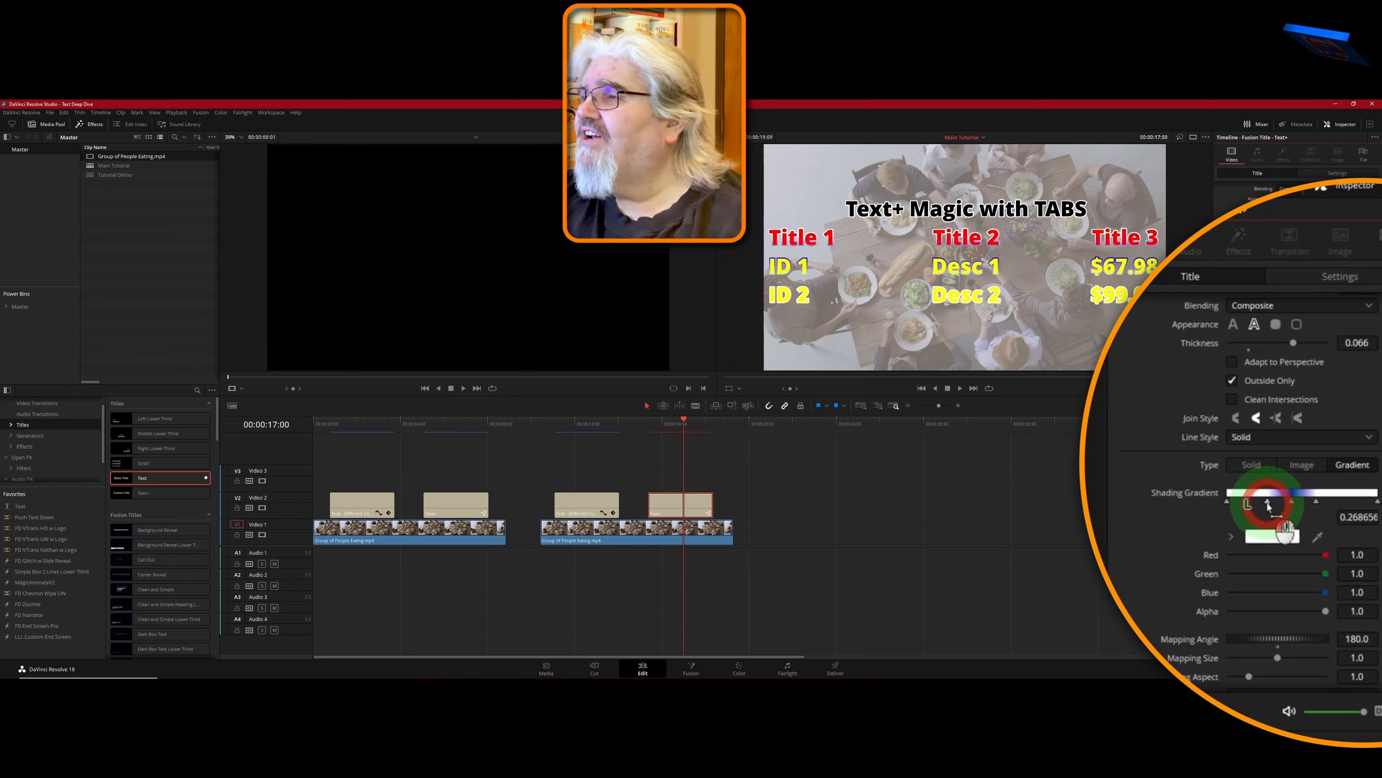
{"action": "left_click_drag", "start_coordinate": [1268, 506], "coordinate": [1284, 508]}
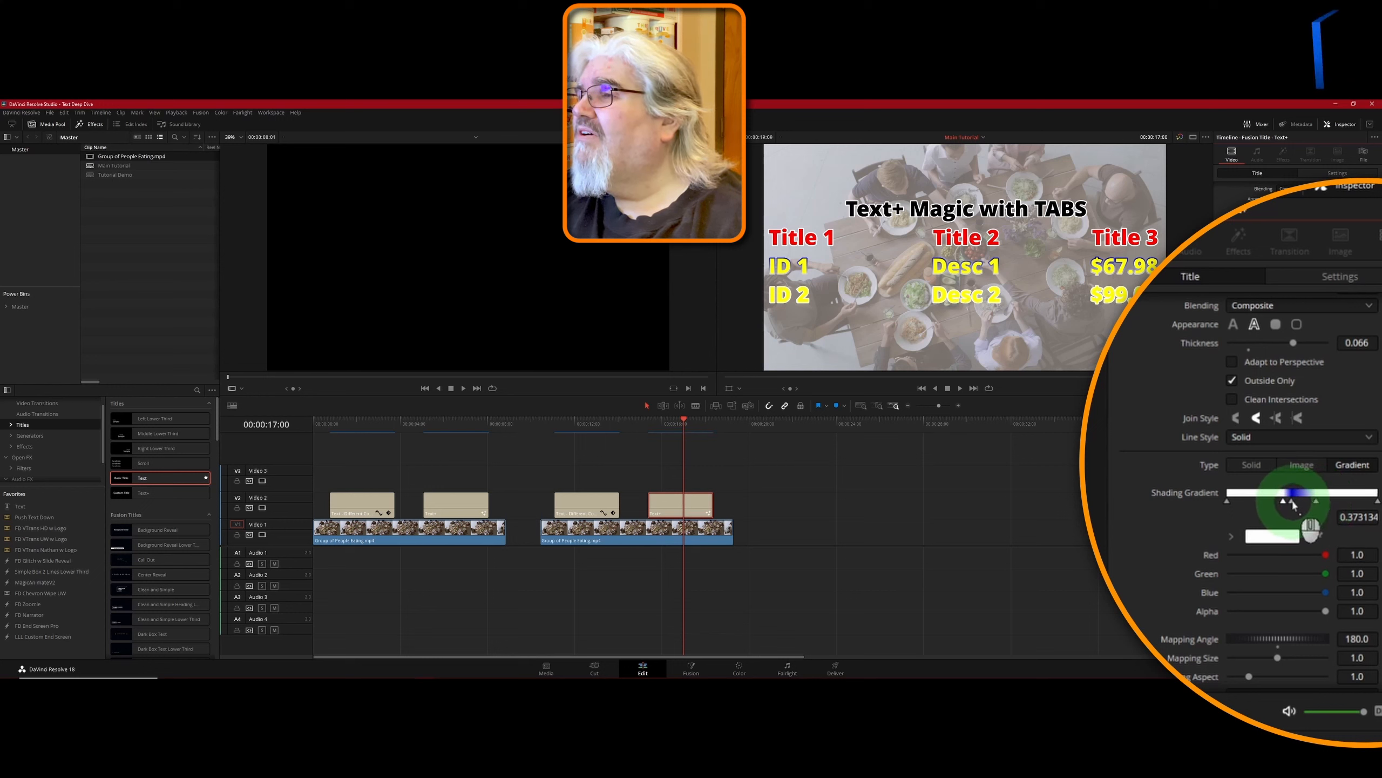
- Color the gradient stop at about 0.592 blue with Red 0.0, Green 0.0 and Blue 0.772
{"action": "left_click", "coordinate": [1293, 504]}
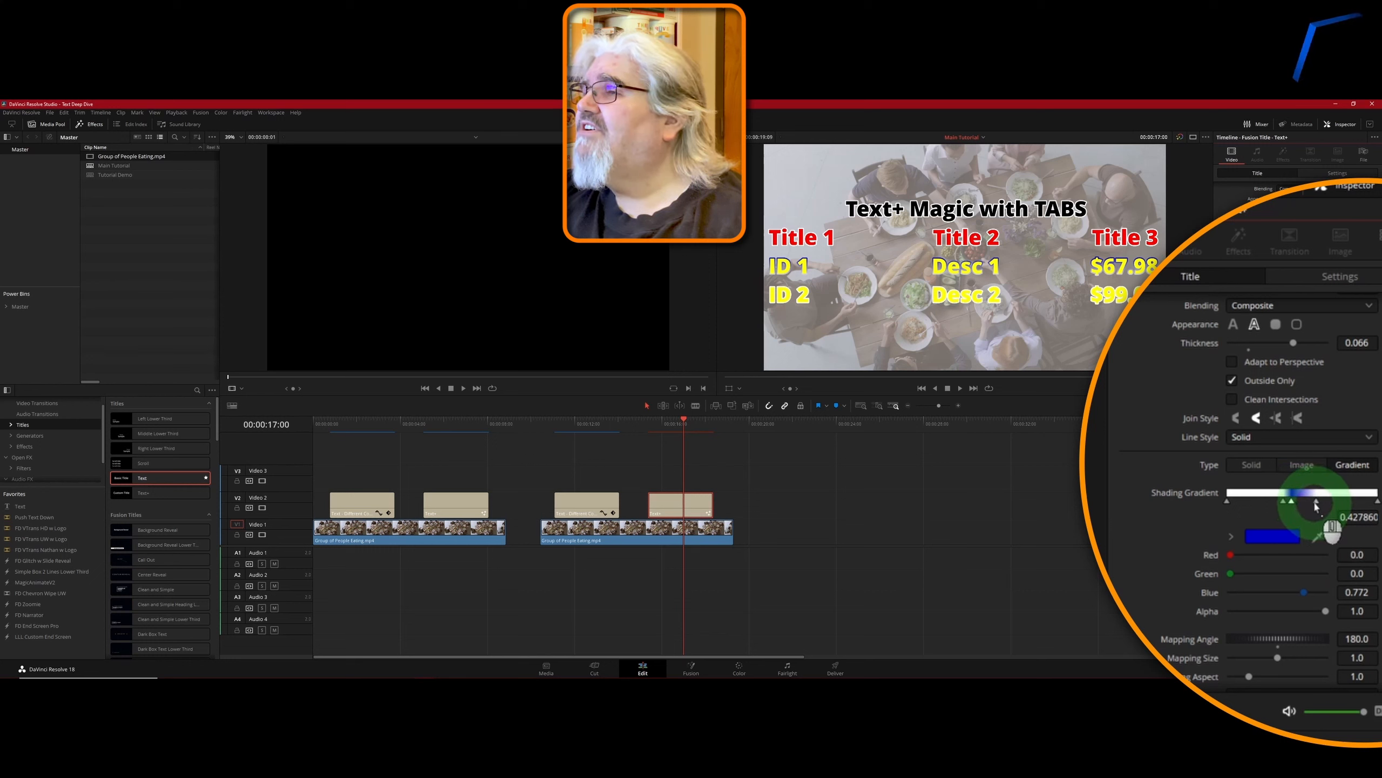
{"action": "left_click", "coordinate": [1316, 502]}
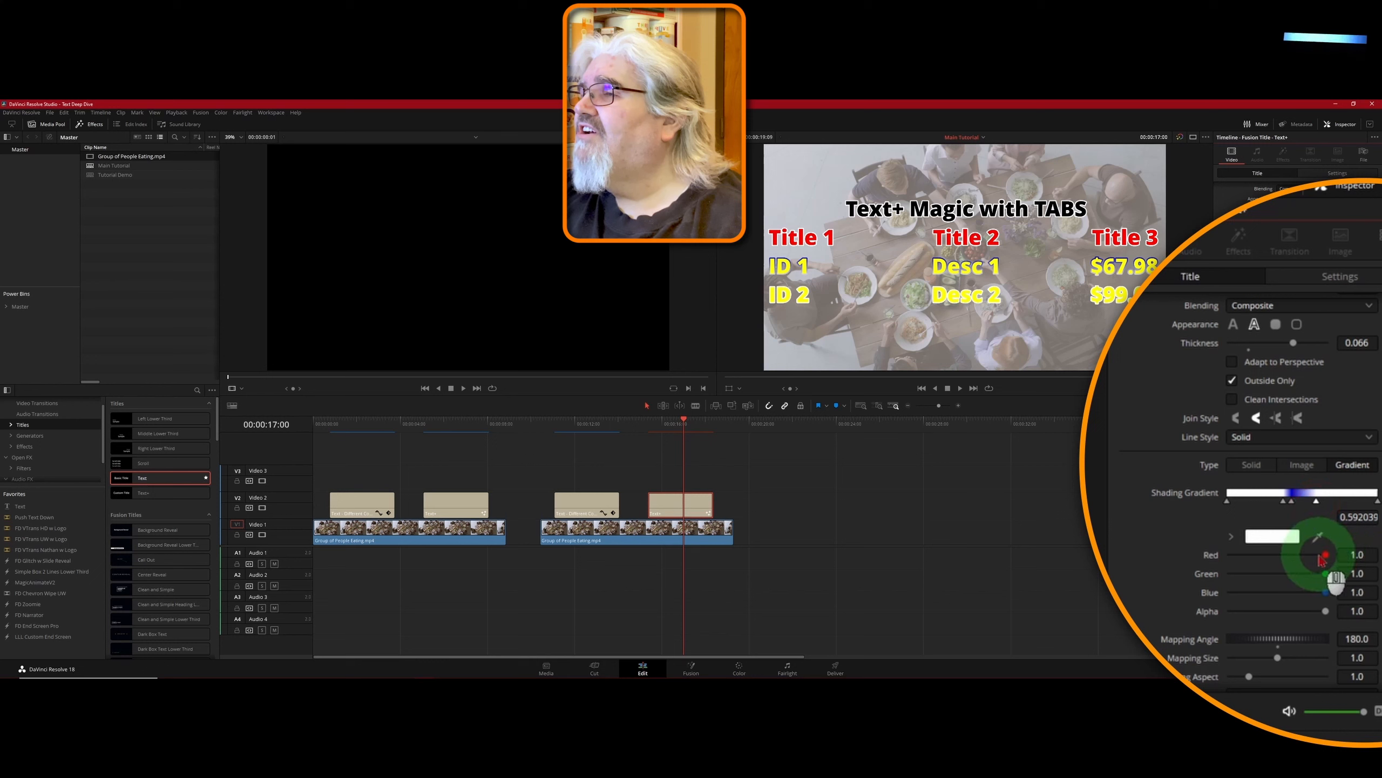
{"action": "left_click_drag", "start_coordinate": [1322, 559], "coordinate": [1149, 553]}
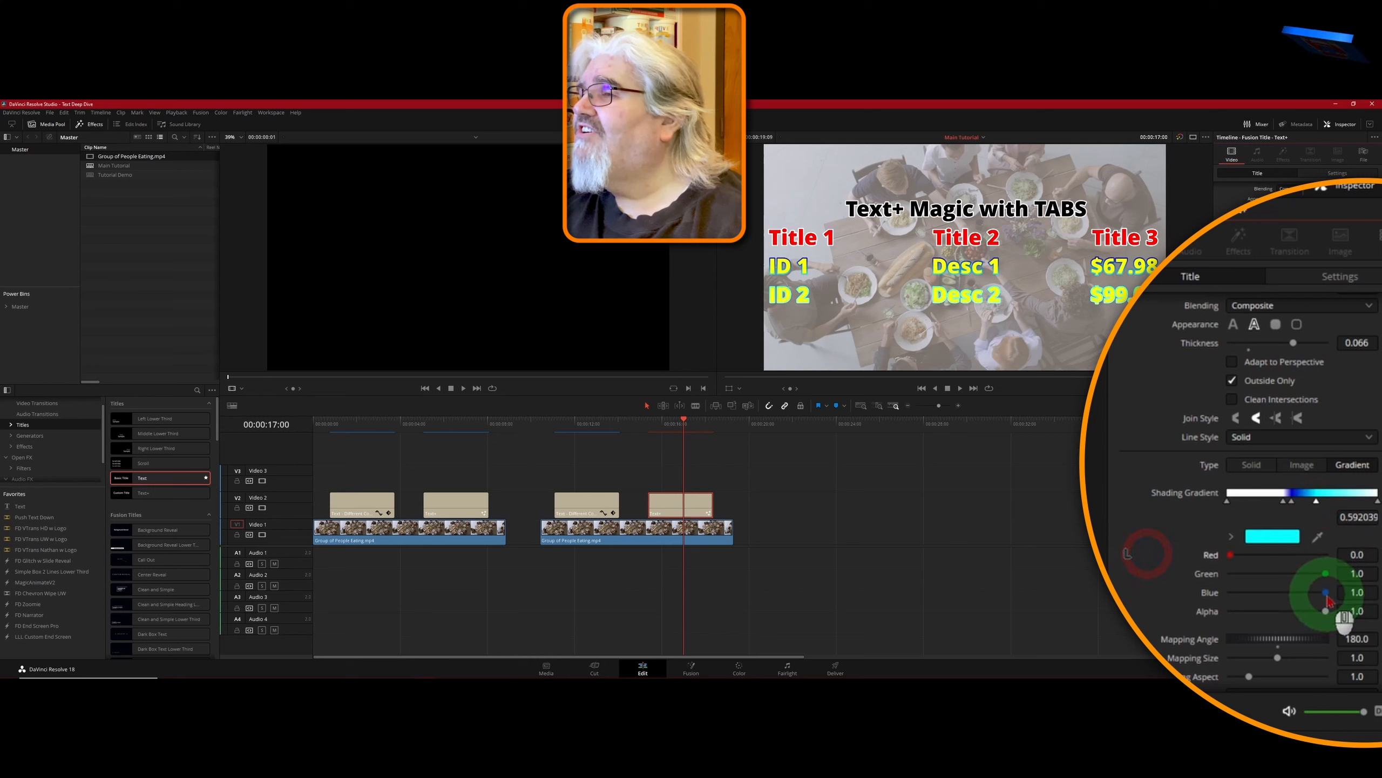
{"action": "left_click_drag", "start_coordinate": [1326, 582], "coordinate": [1176, 577]}
{"action": "left_click", "coordinate": [1352, 592]}
{"action": "left_click", "coordinate": [1352, 592]}
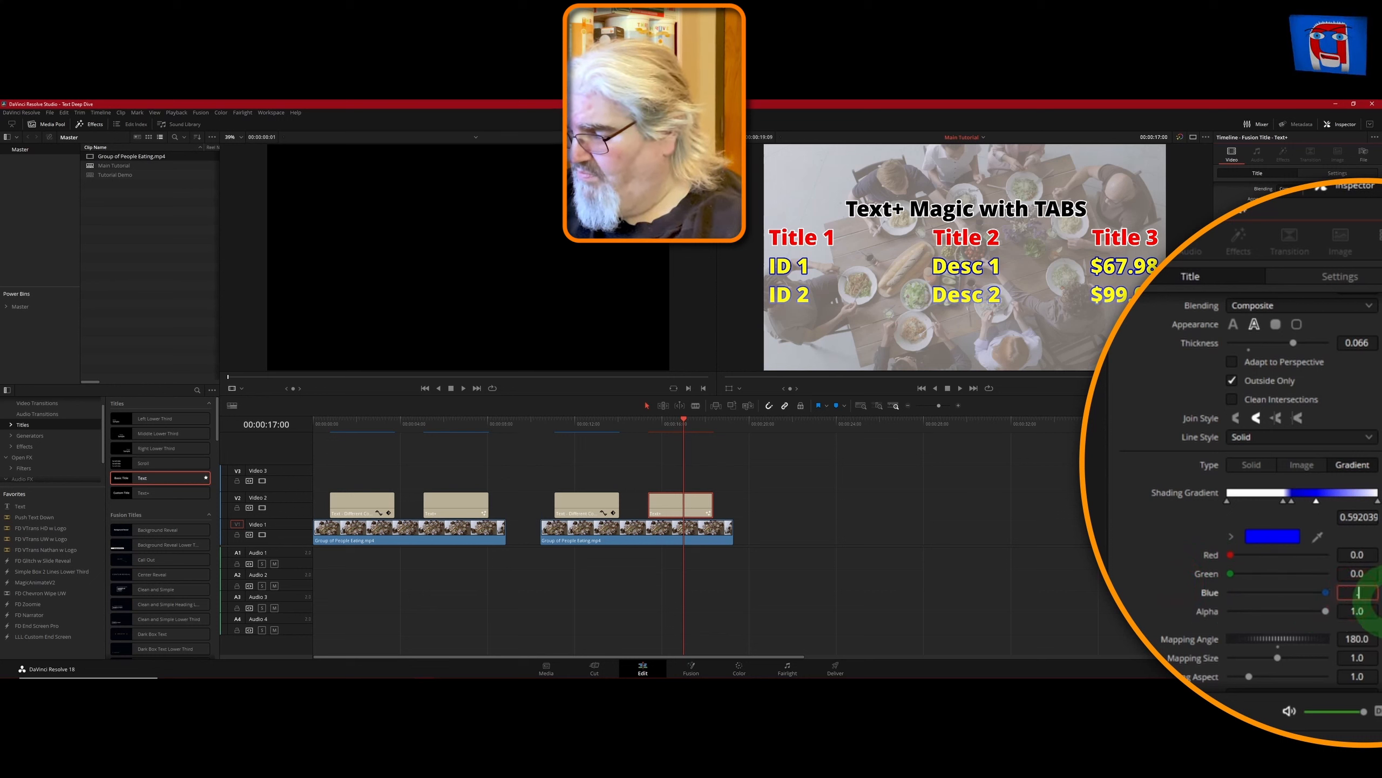
{"action": "key", "text": "Tab"}
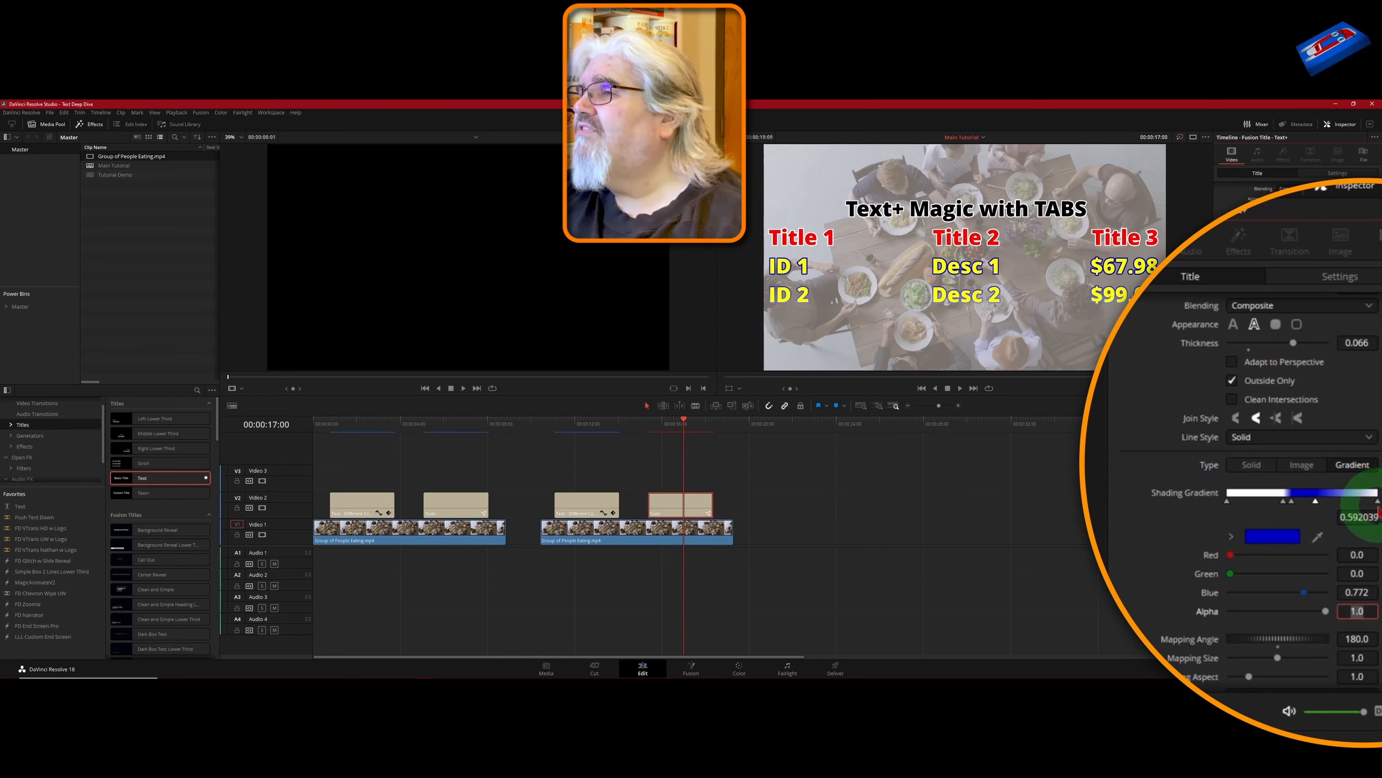
- Color the final gradient stop at 1.0 blue with Red 0.0, Green 0.0 and Blue 0.772
{"action": "left_click", "coordinate": [1378, 502]}
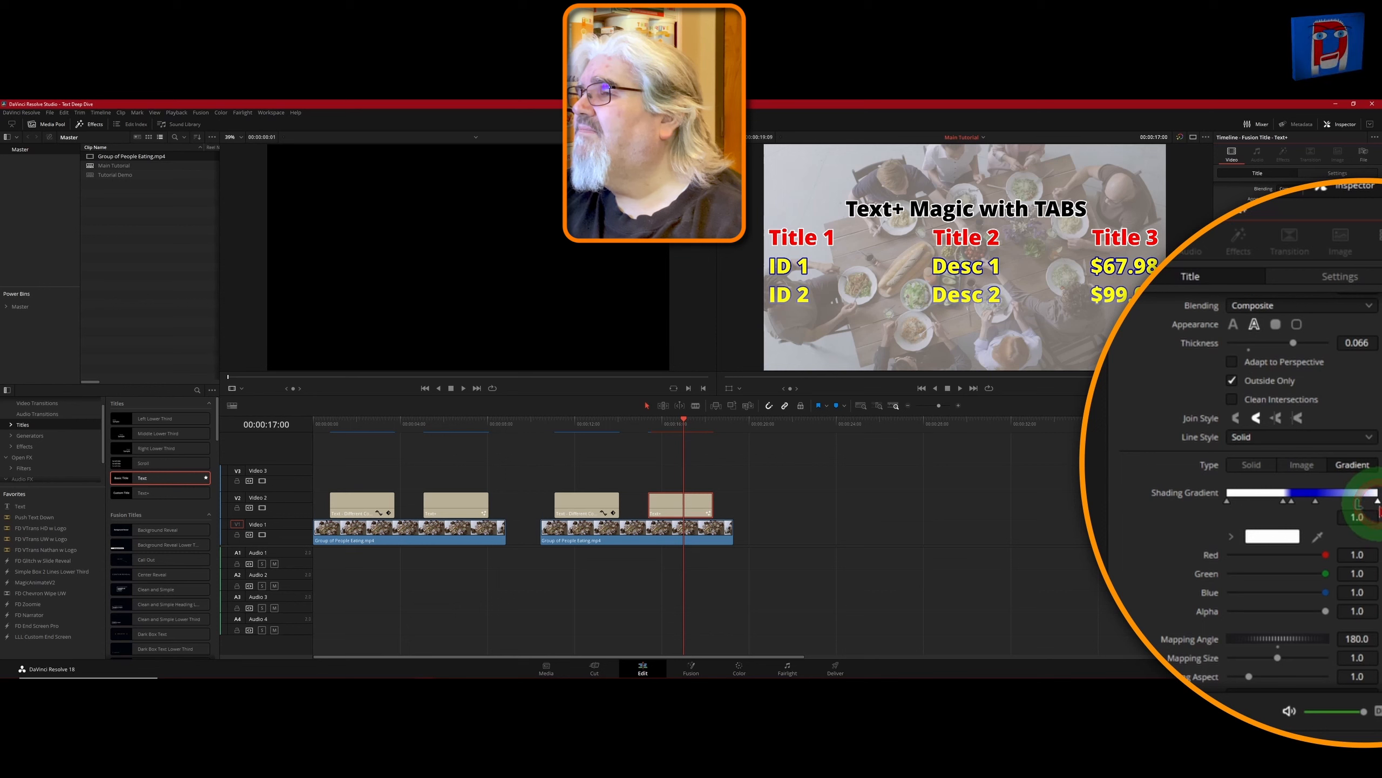
{"action": "left_click_drag", "start_coordinate": [1326, 556], "coordinate": [1157, 555]}
{"action": "left_click_drag", "start_coordinate": [1326, 574], "coordinate": [1155, 570]}
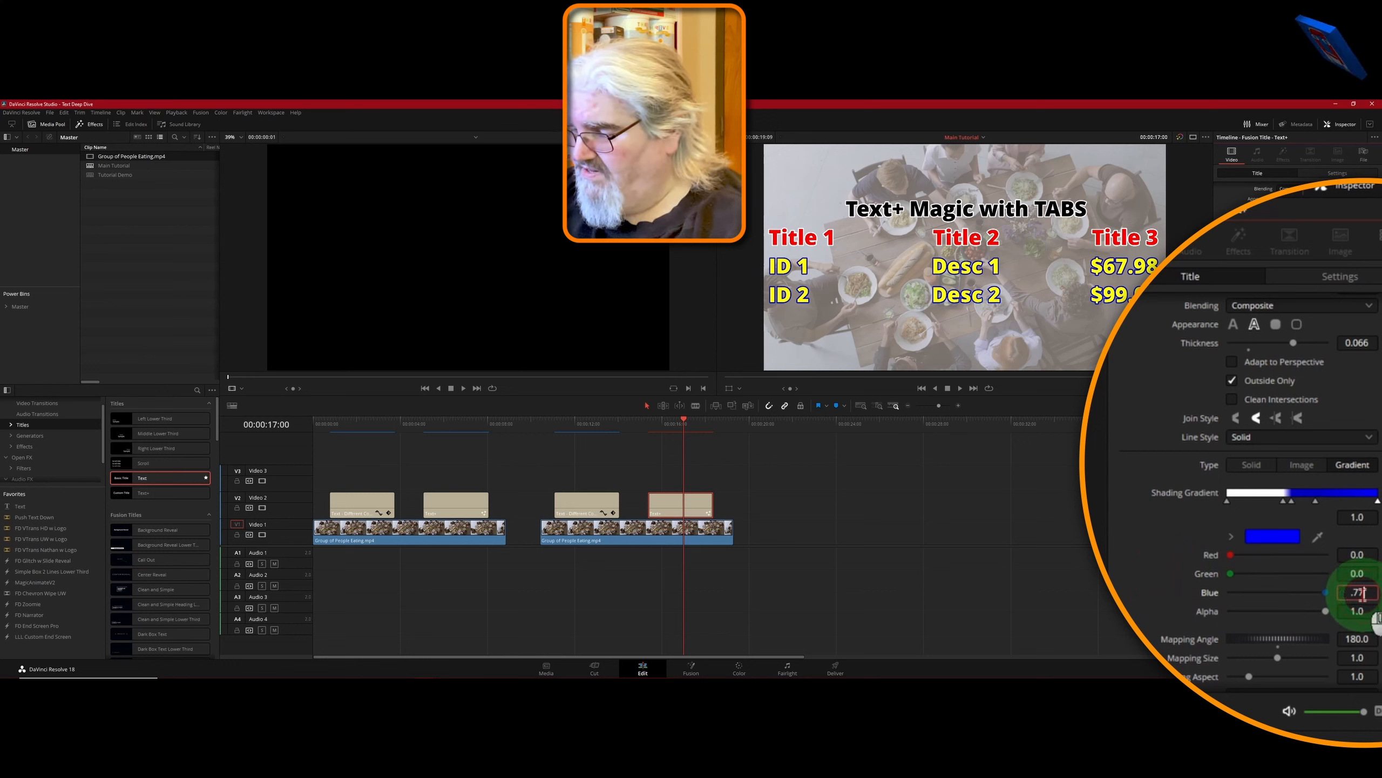
{"action": "left_click", "coordinate": [1363, 594]}
{"action": "type", "text": ".772"}
{"action": "key", "text": "Tab"}
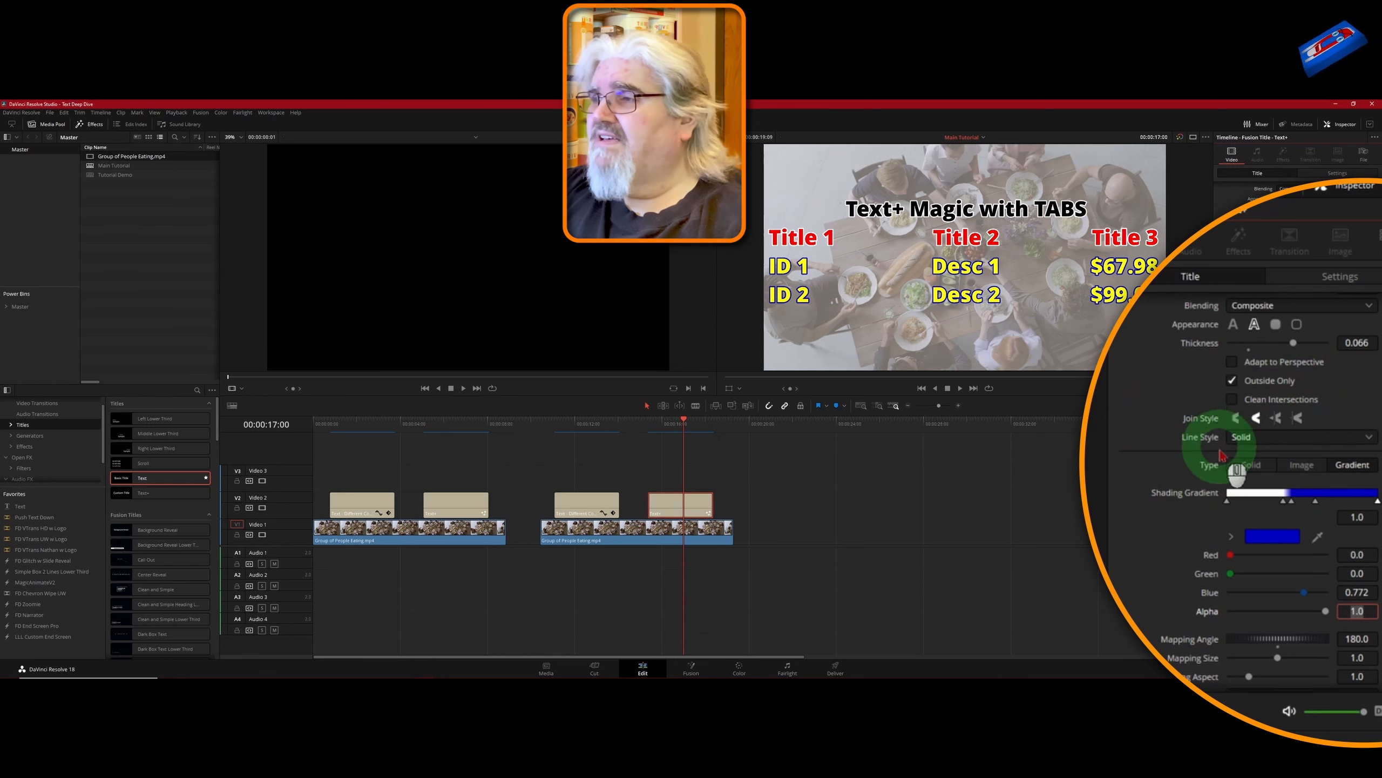
- Examine the outline's gradient and shading properties, the Text+ image options, and its mask, comment and script settings
{"action": "scroll", "coordinate": [1184, 554], "scroll_direction": "down", "scroll_amount": 3}
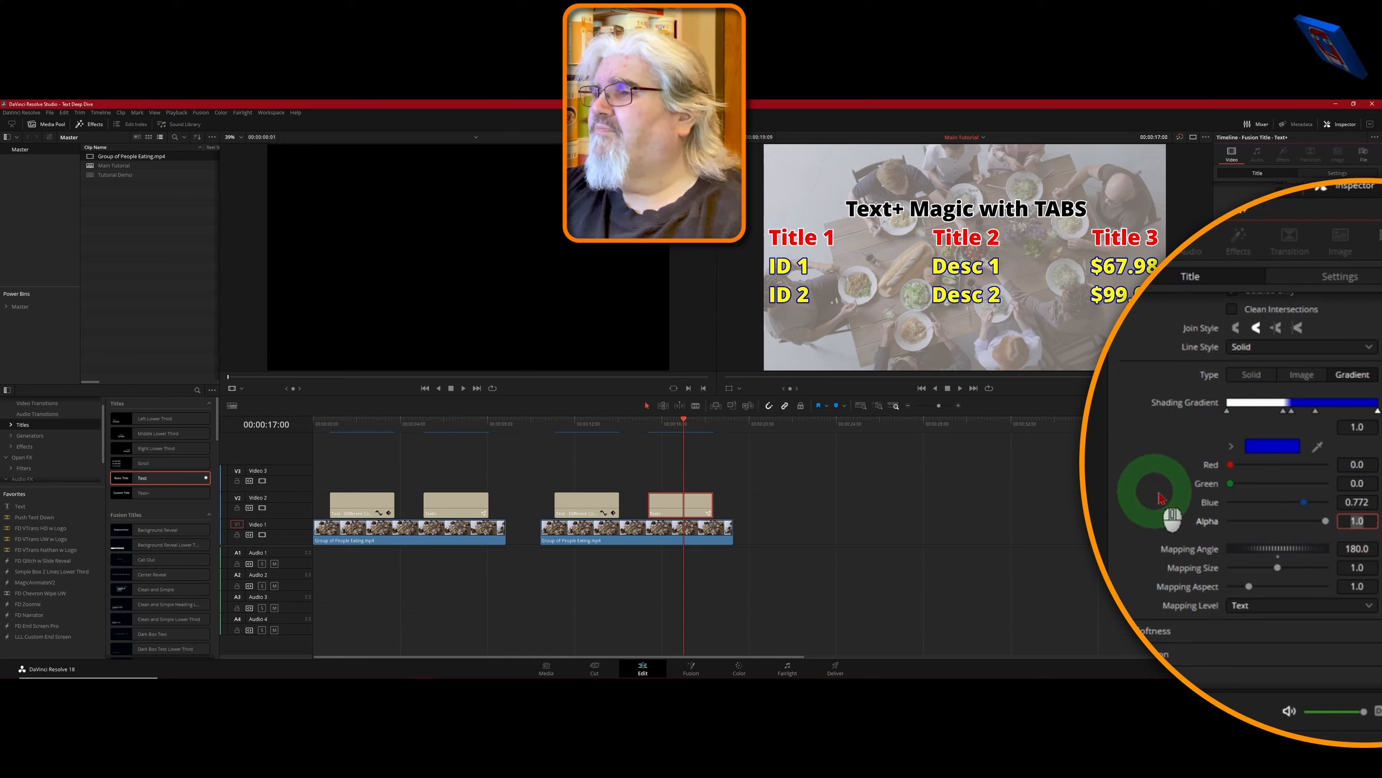
{"action": "scroll", "coordinate": [1181, 495], "scroll_direction": "up", "scroll_amount": 3}
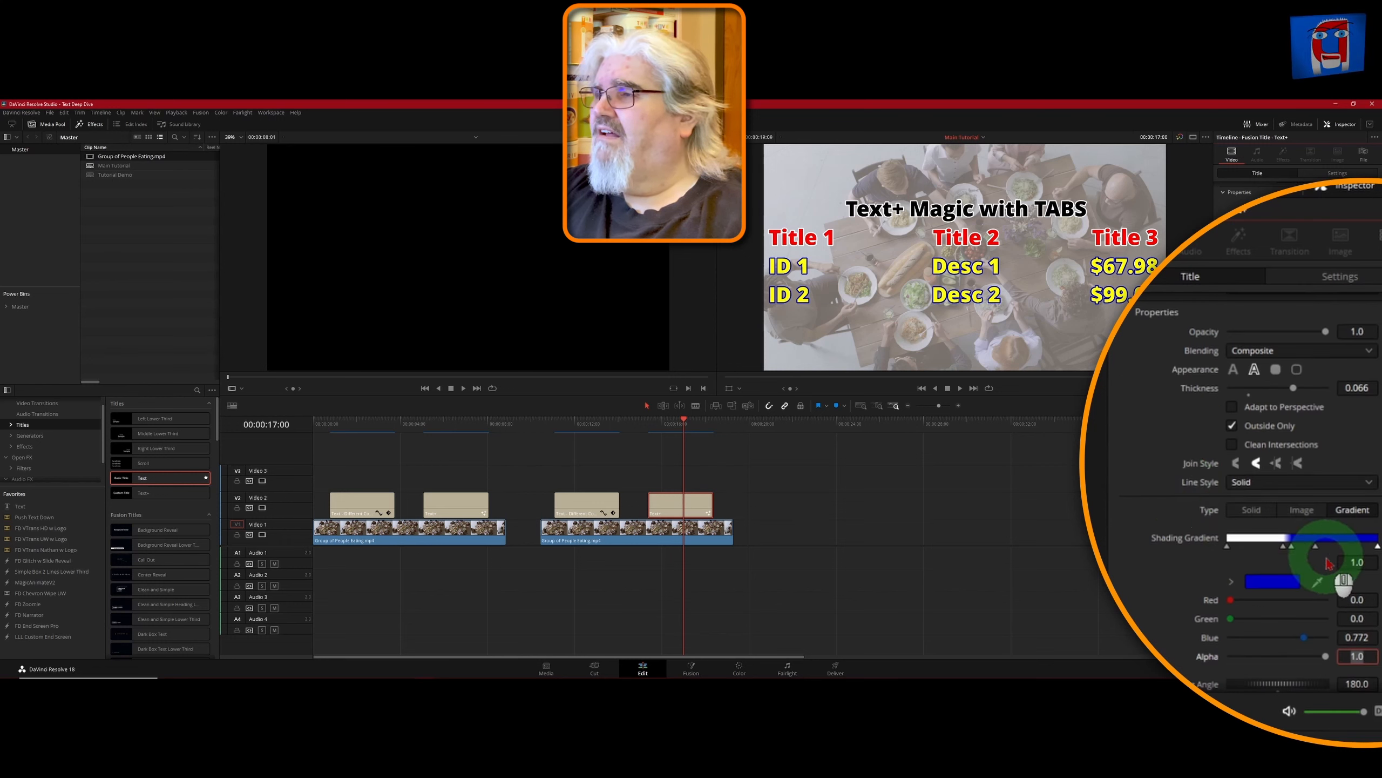
{"action": "scroll", "coordinate": [1327, 616], "scroll_direction": "down", "scroll_amount": 3}
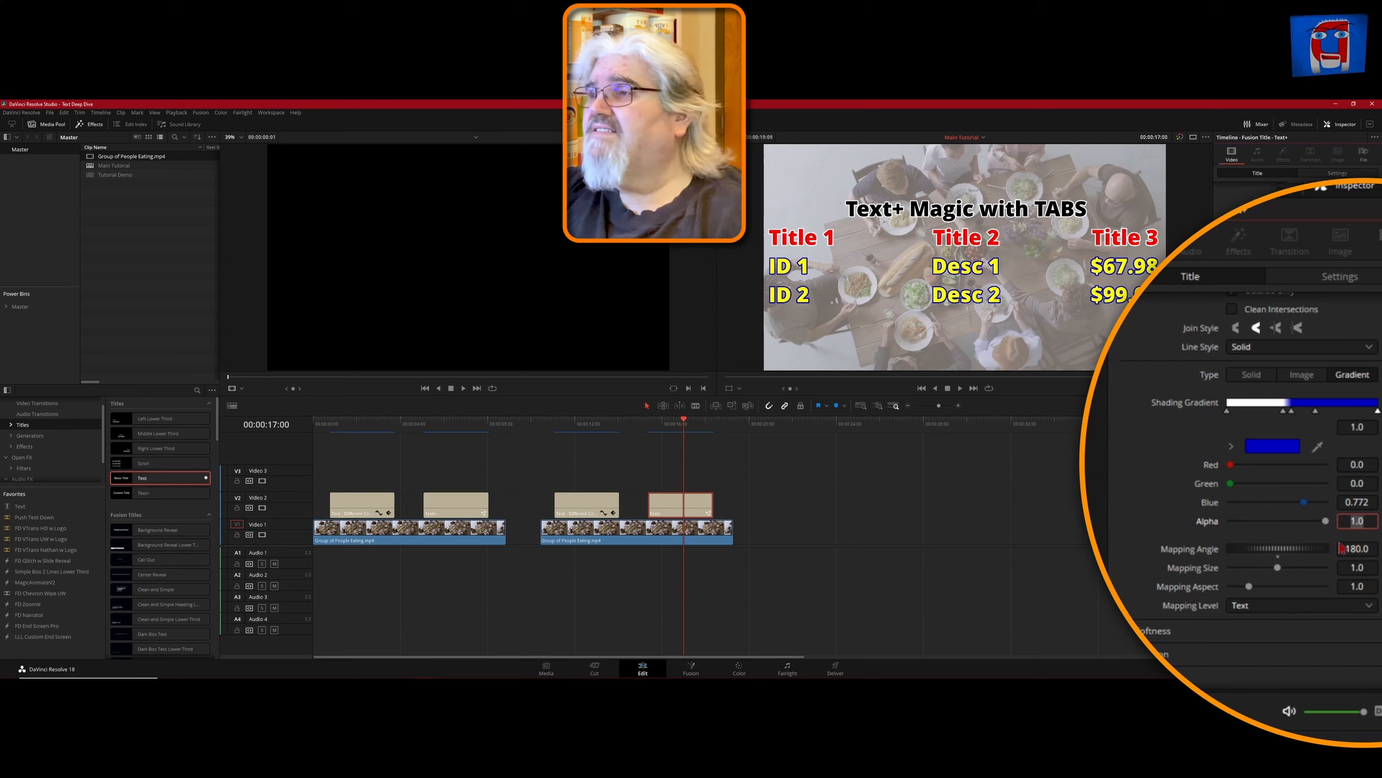
{"action": "scroll", "coordinate": [1270, 484], "scroll_direction": "up", "scroll_amount": 5}
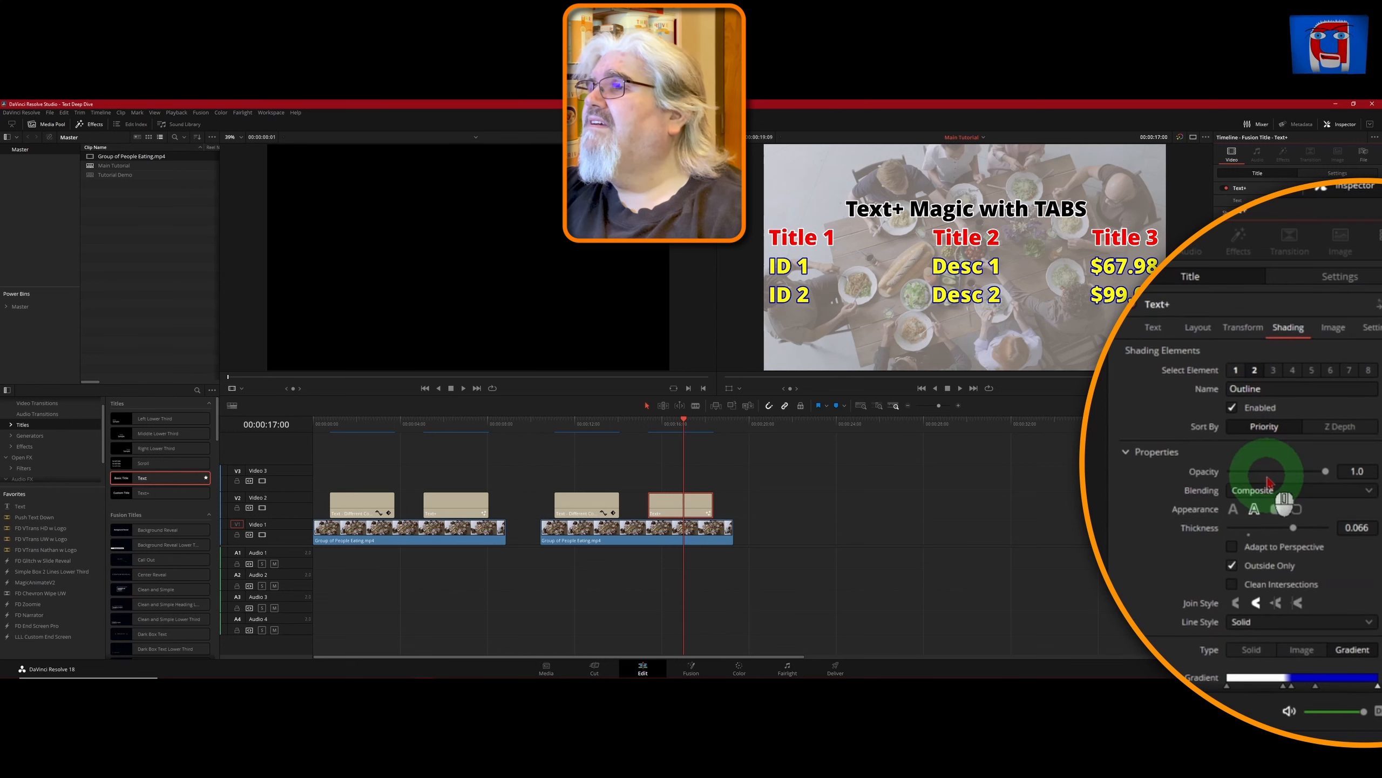
{"action": "left_click", "coordinate": [1331, 327]}
{"action": "left_click", "coordinate": [1244, 626]}
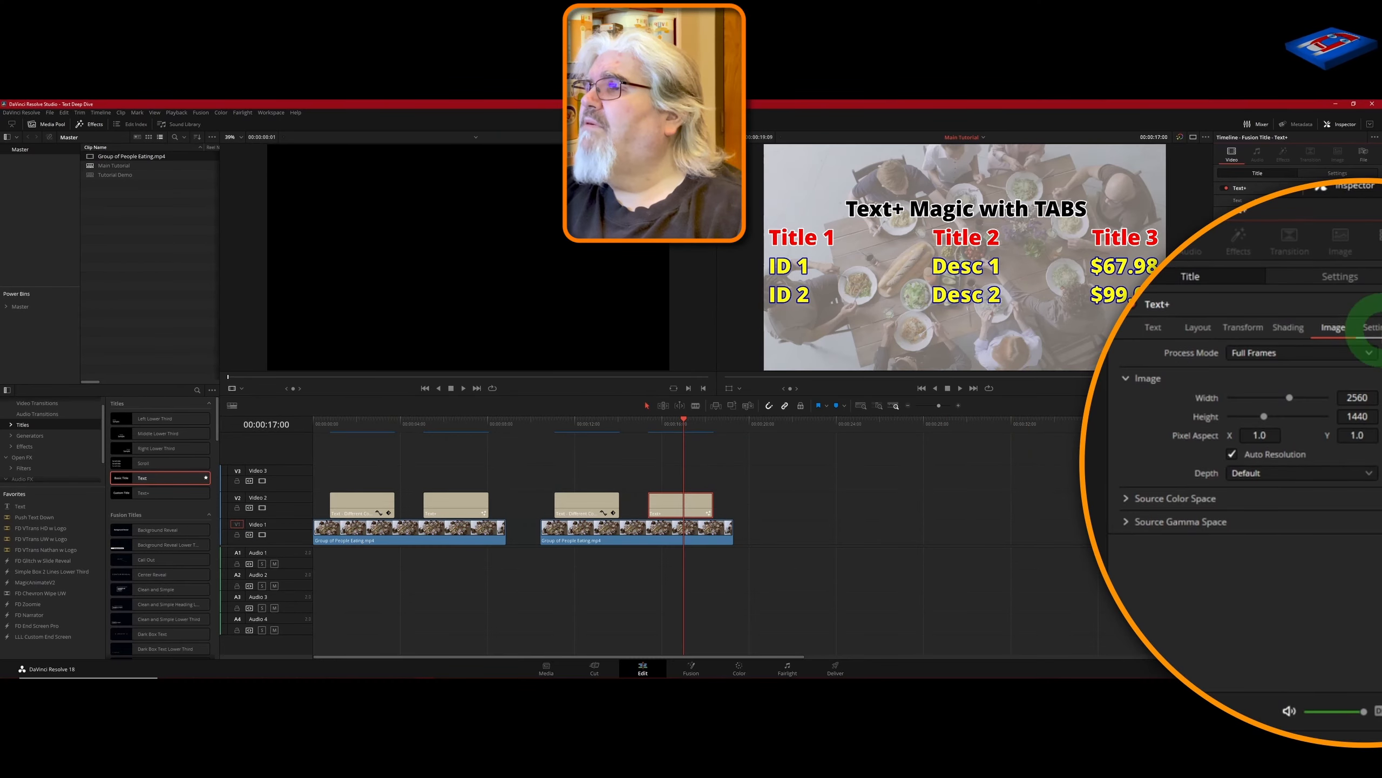
{"action": "left_click", "coordinate": [1368, 328]}
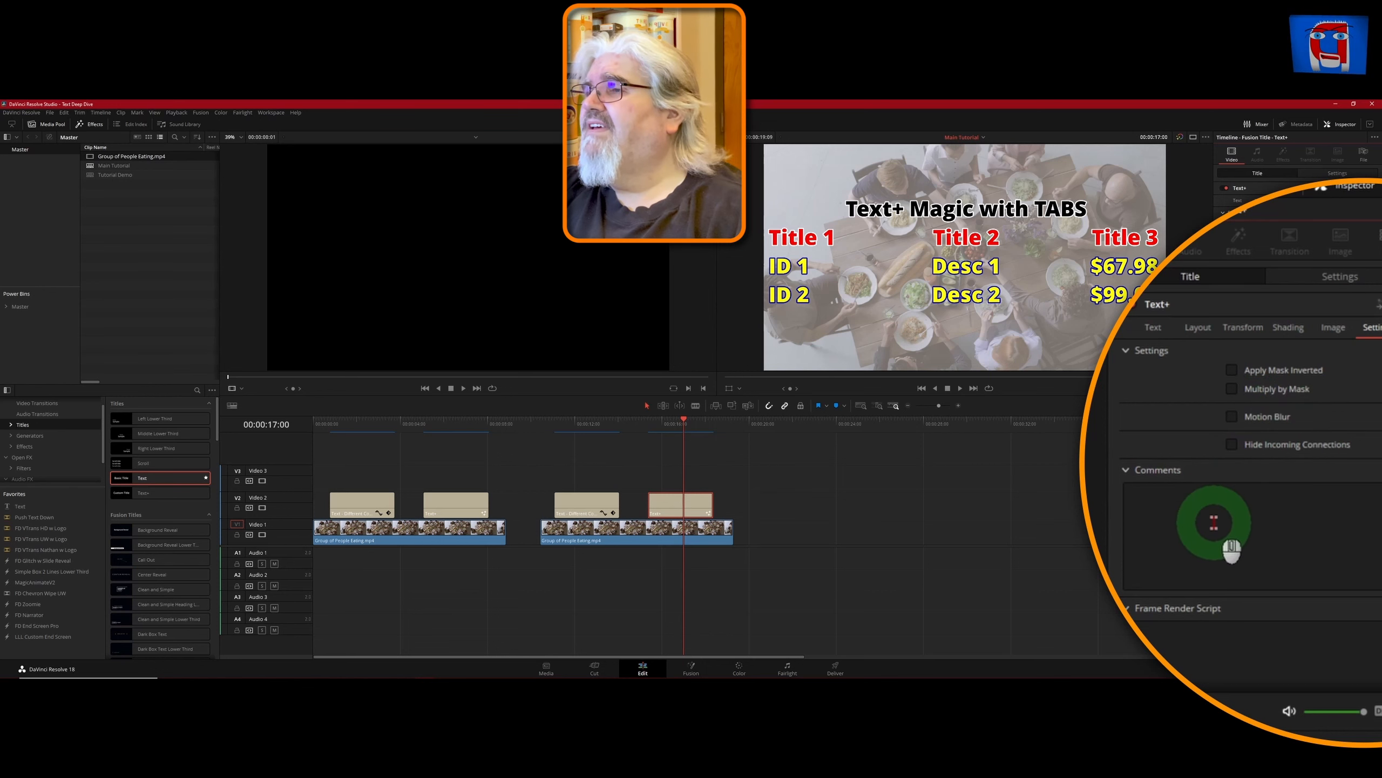
{"action": "scroll", "coordinate": [1231, 536], "scroll_direction": "down", "scroll_amount": 2}
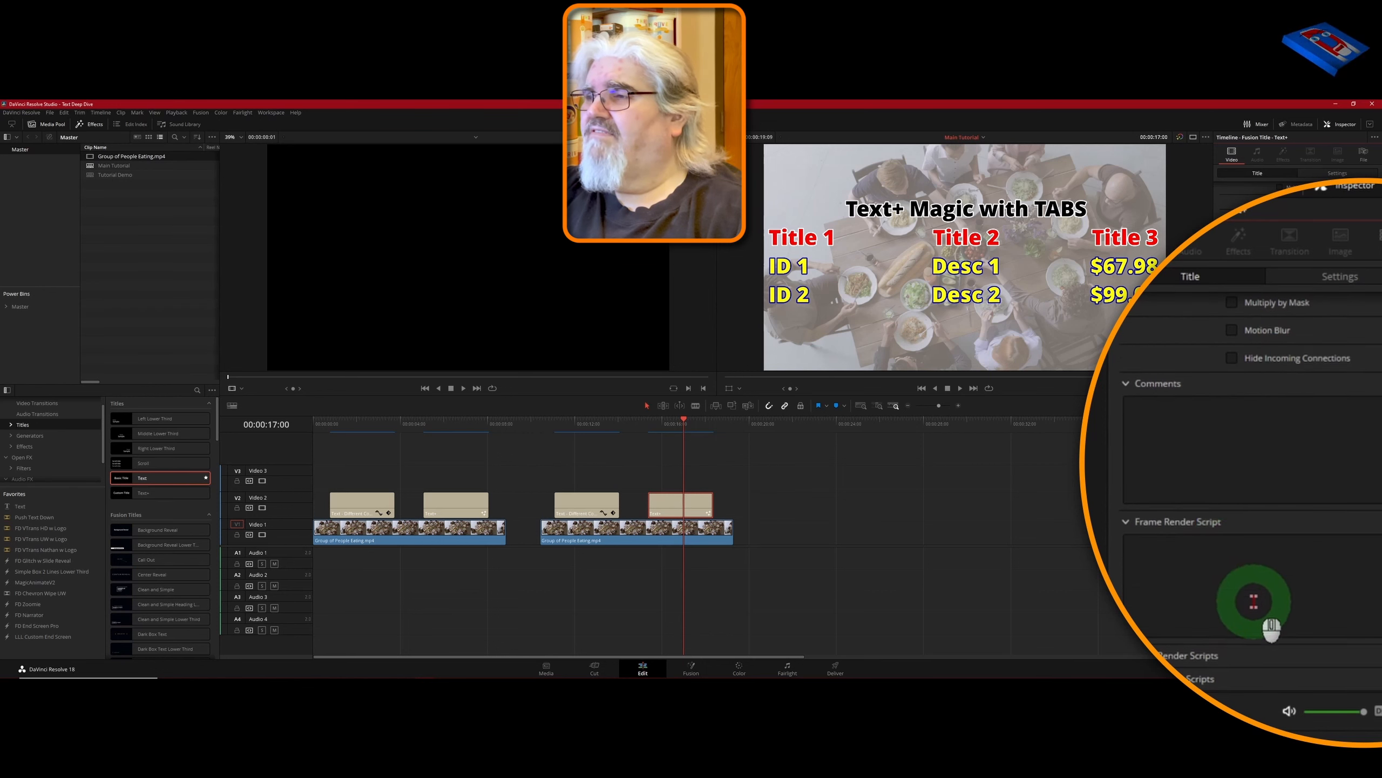
{"action": "scroll", "coordinate": [1252, 605], "scroll_direction": "up", "scroll_amount": 2}
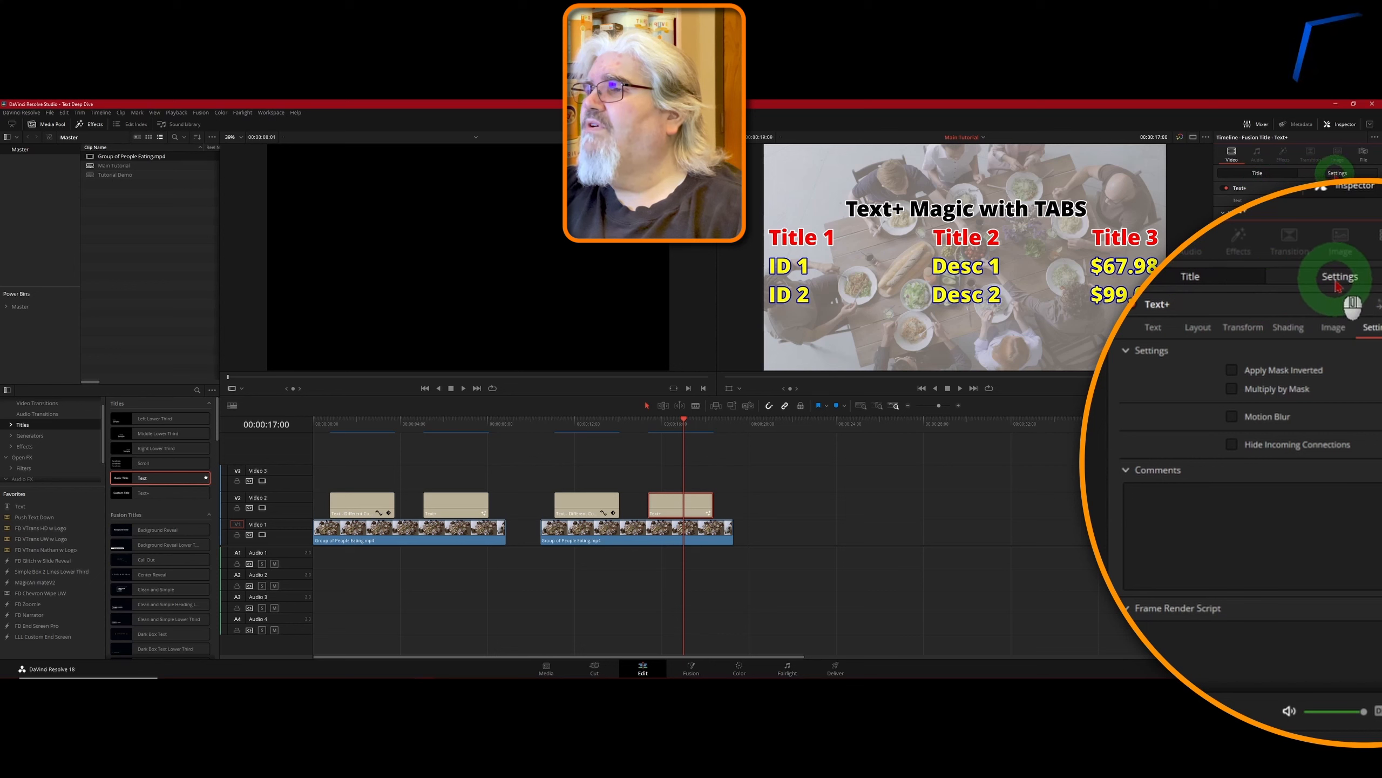
- Try shifting the title clip to a Y position of -19 in its transform settings, and reset the position
{"action": "left_click", "coordinate": [1337, 173]}
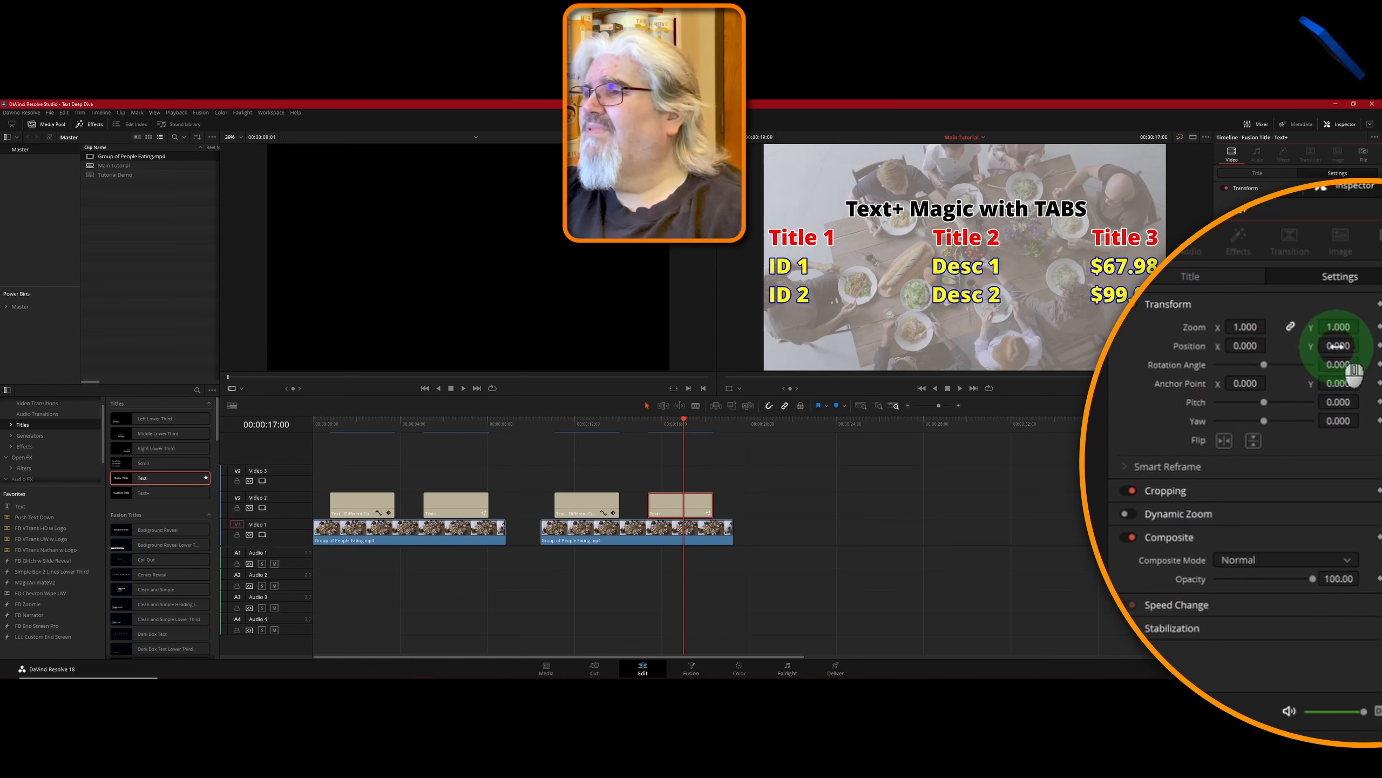
{"action": "left_click_drag", "start_coordinate": [1337, 345], "coordinate": [612, 369]}
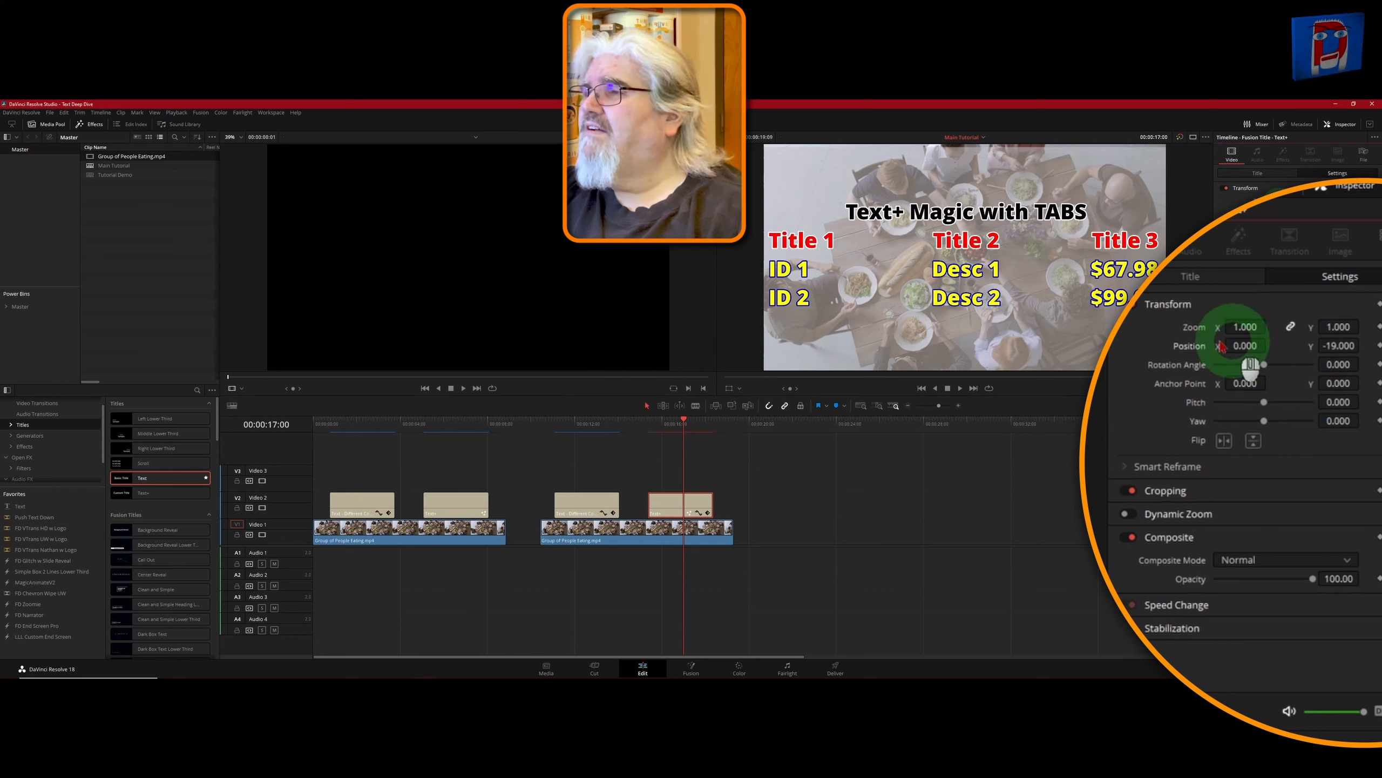
{"action": "double_click", "coordinate": [1184, 348]}
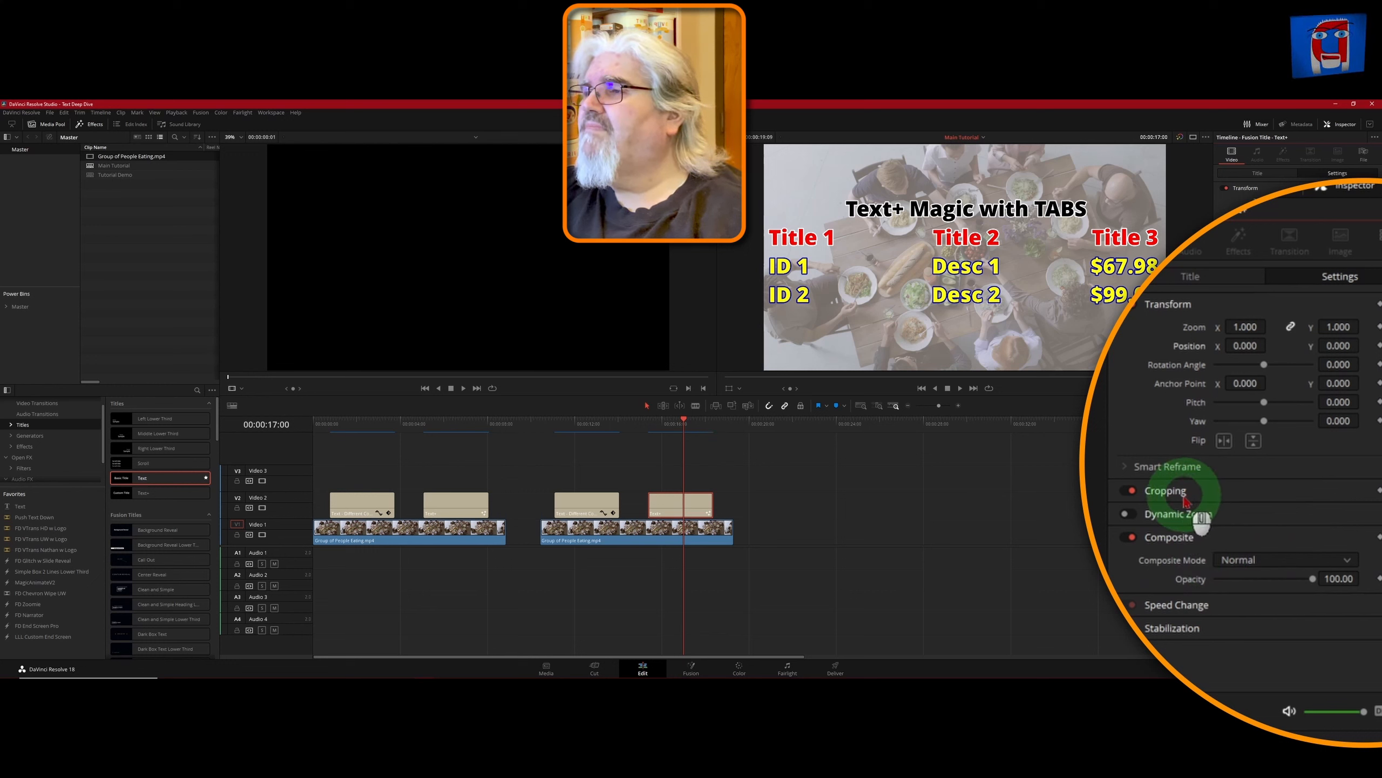
- Crop the title clip by 333 at the top and 403 at the bottom
{"action": "left_click", "coordinate": [1181, 493]}
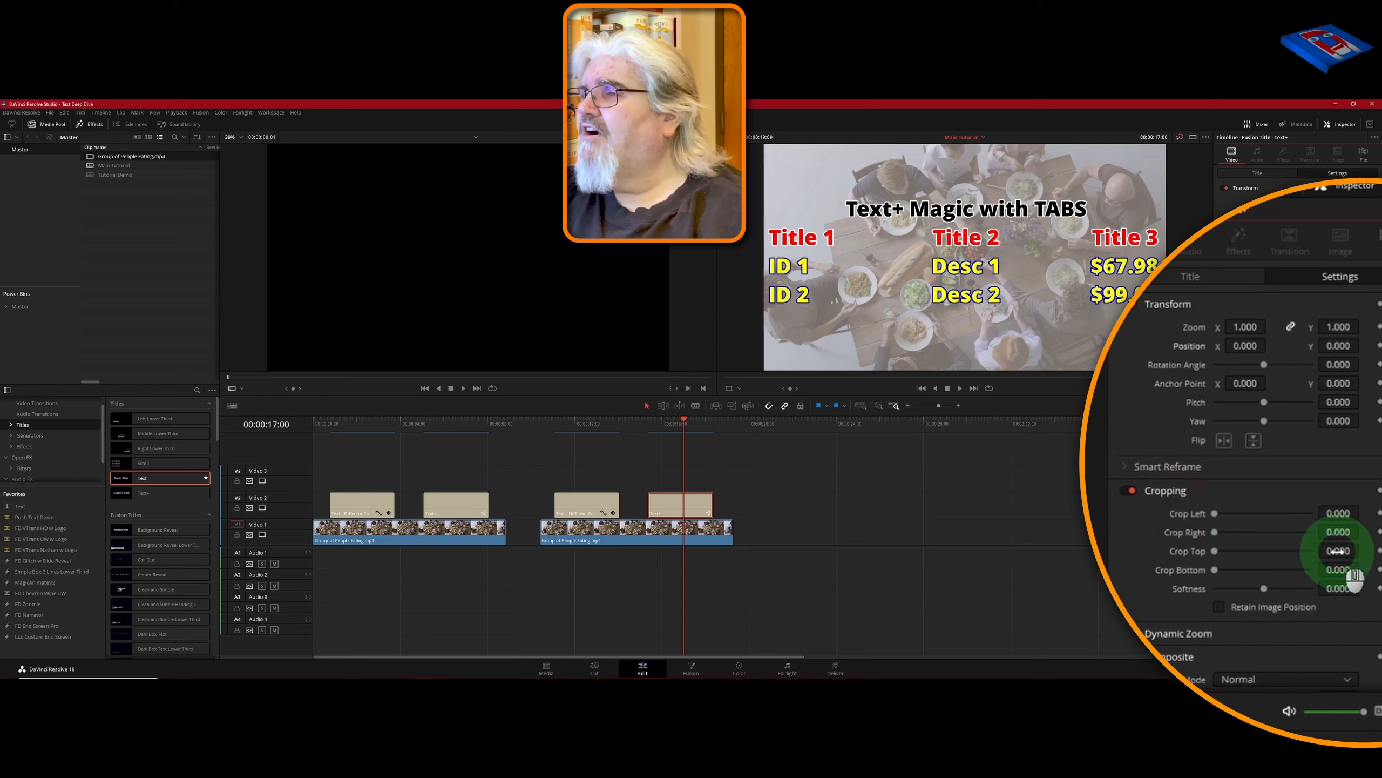
{"action": "left_click_drag", "start_coordinate": [1338, 552], "coordinate": [786, 420]}
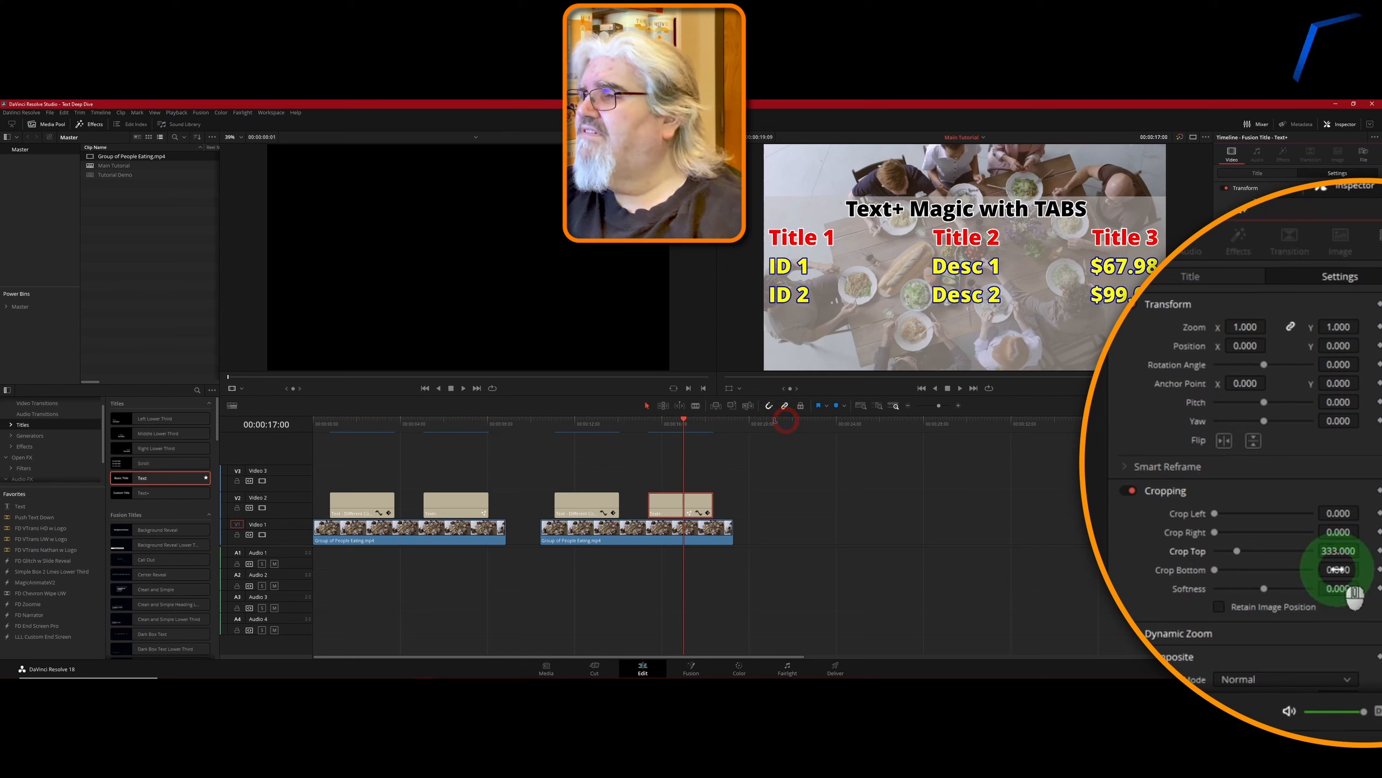
{"action": "left_click_drag", "start_coordinate": [1337, 569], "coordinate": [820, 431]}
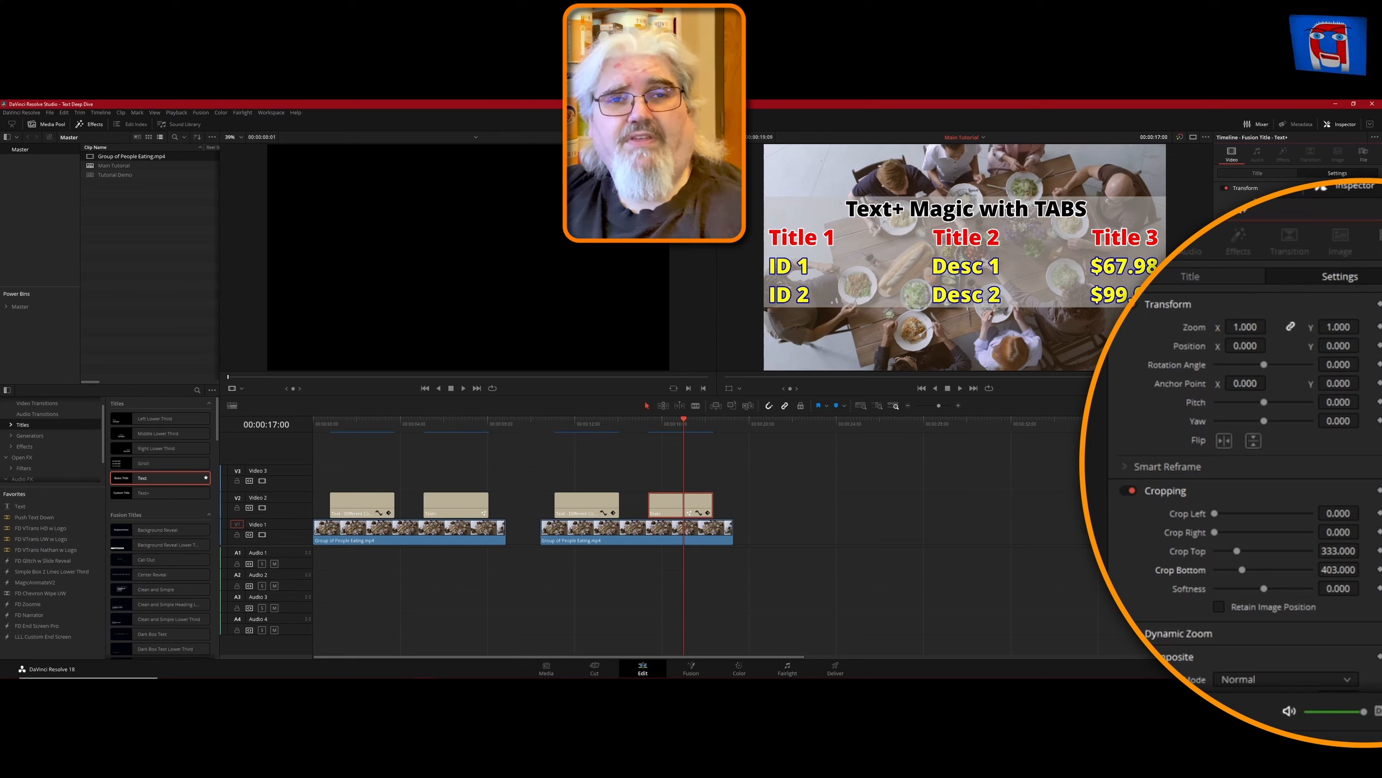
- Try flipping the title clip horizontally and vertically and changing its rotation angle, restoring each setting
{"action": "scroll", "coordinate": [1220, 635], "scroll_direction": "down", "scroll_amount": 3}
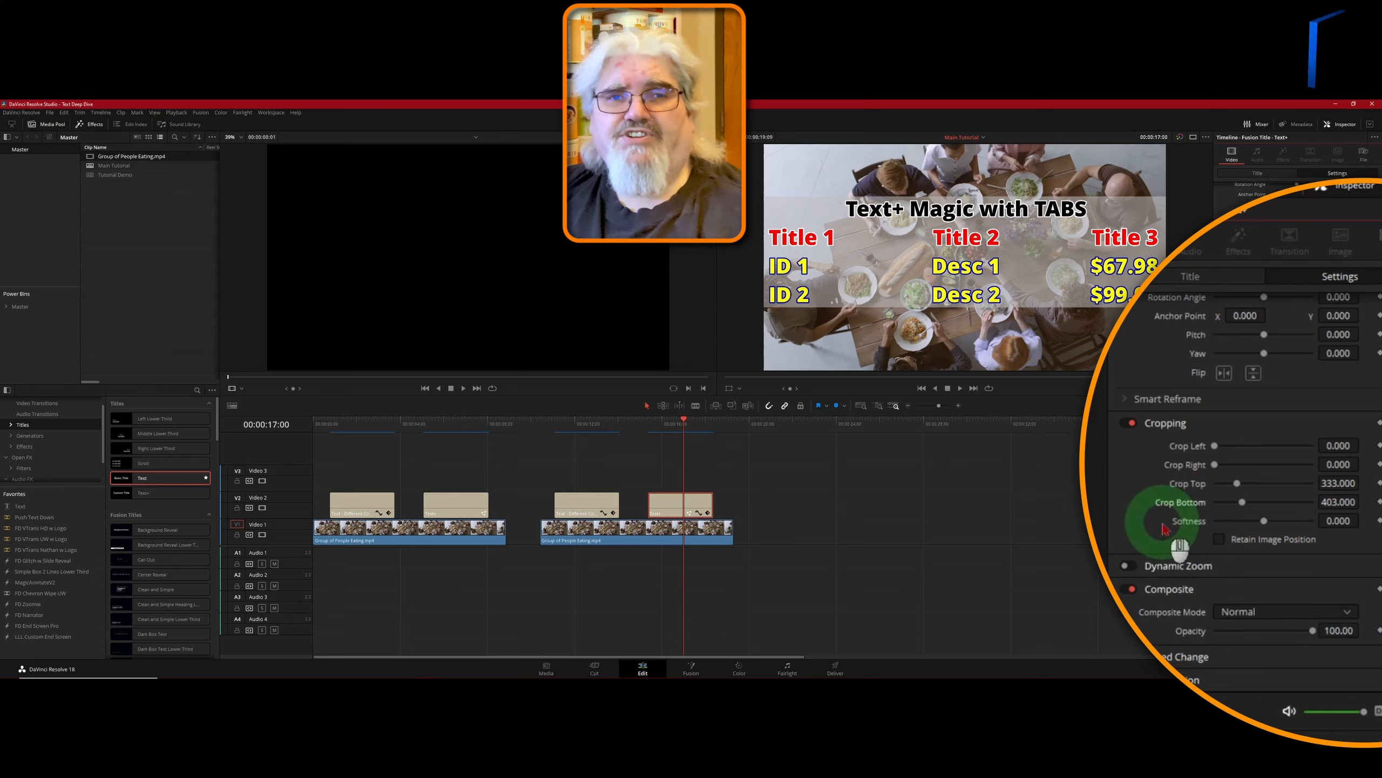
{"action": "scroll", "coordinate": [1197, 441], "scroll_direction": "up", "scroll_amount": 2}
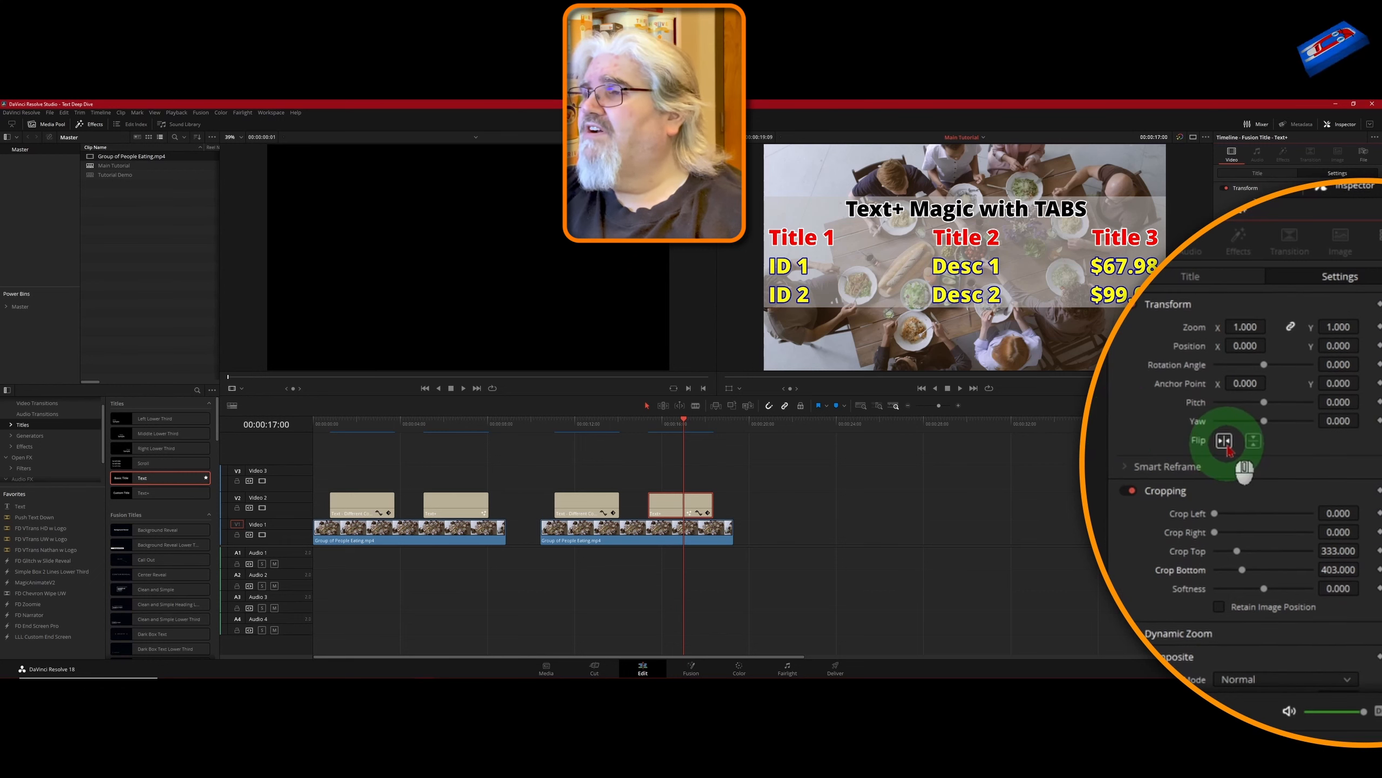
{"action": "left_click", "coordinate": [1225, 443]}
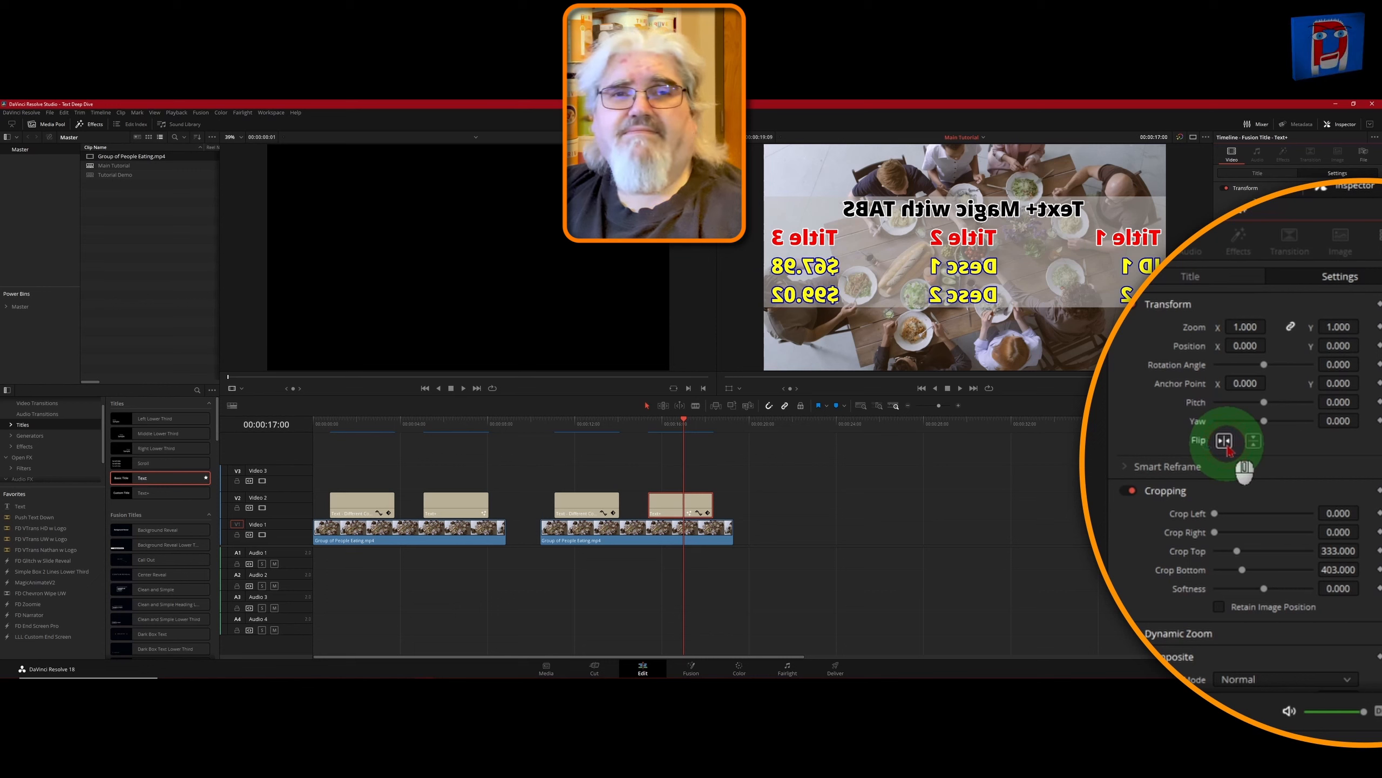
{"action": "left_click", "coordinate": [1224, 442]}
{"action": "left_click", "coordinate": [1254, 442]}
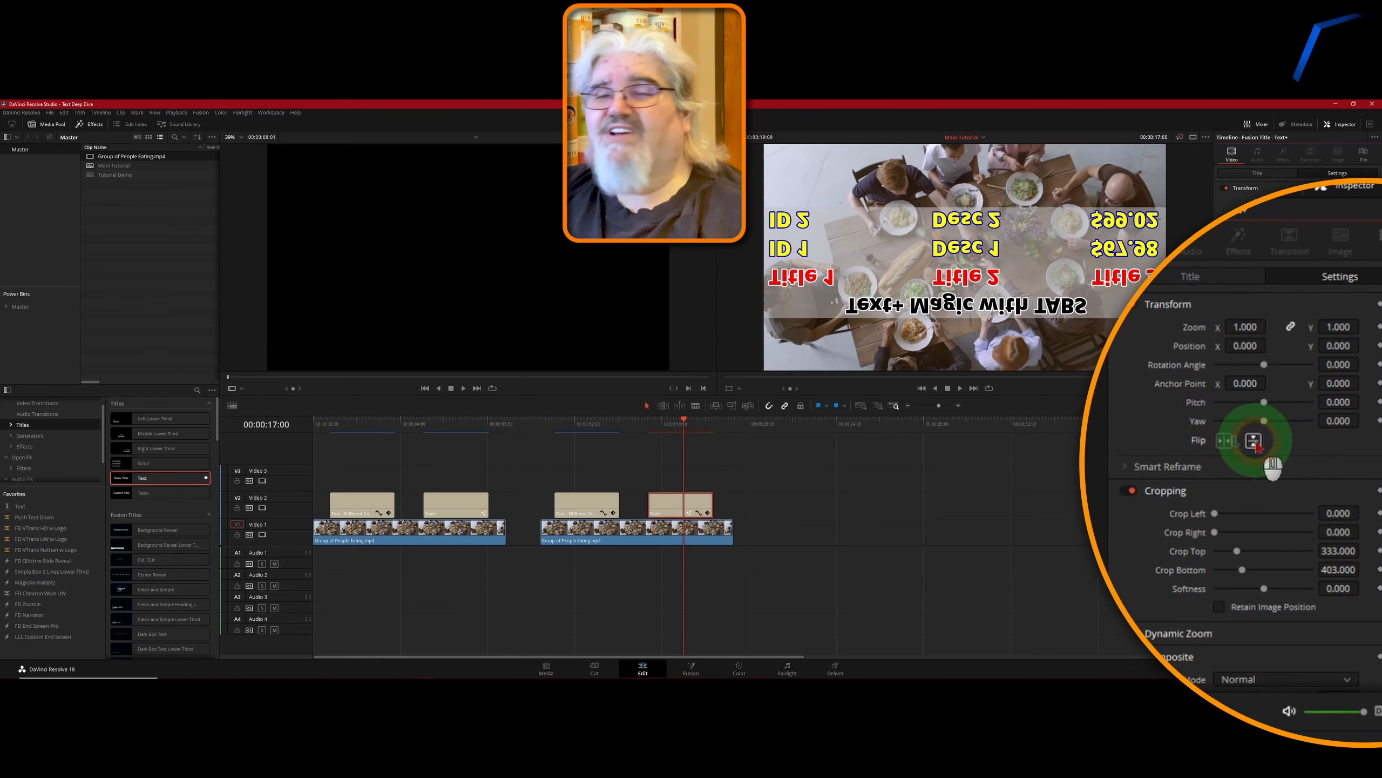
{"action": "left_click", "coordinate": [1254, 441]}
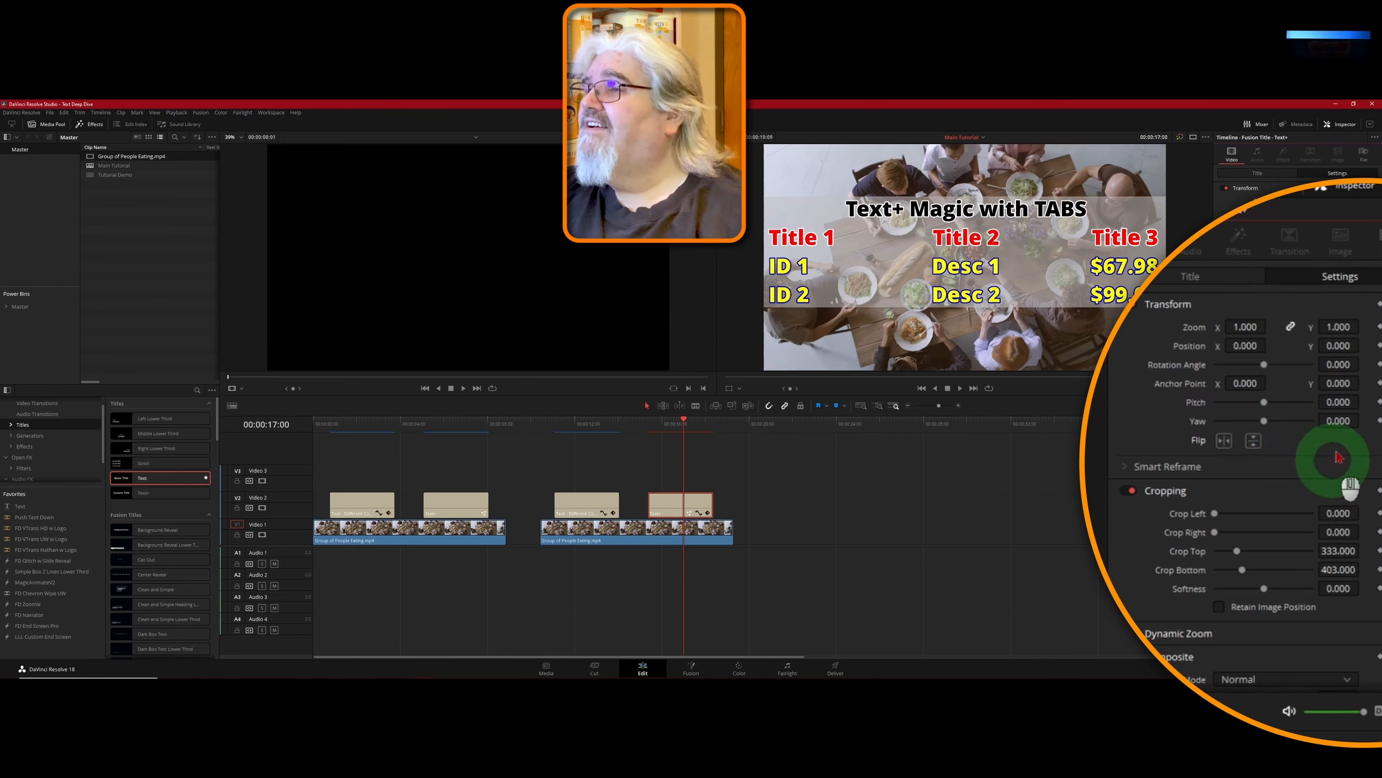
{"action": "left_click_drag", "start_coordinate": [1338, 365], "coordinate": [1234, 672]}
{"action": "double_click", "coordinate": [1272, 361]}
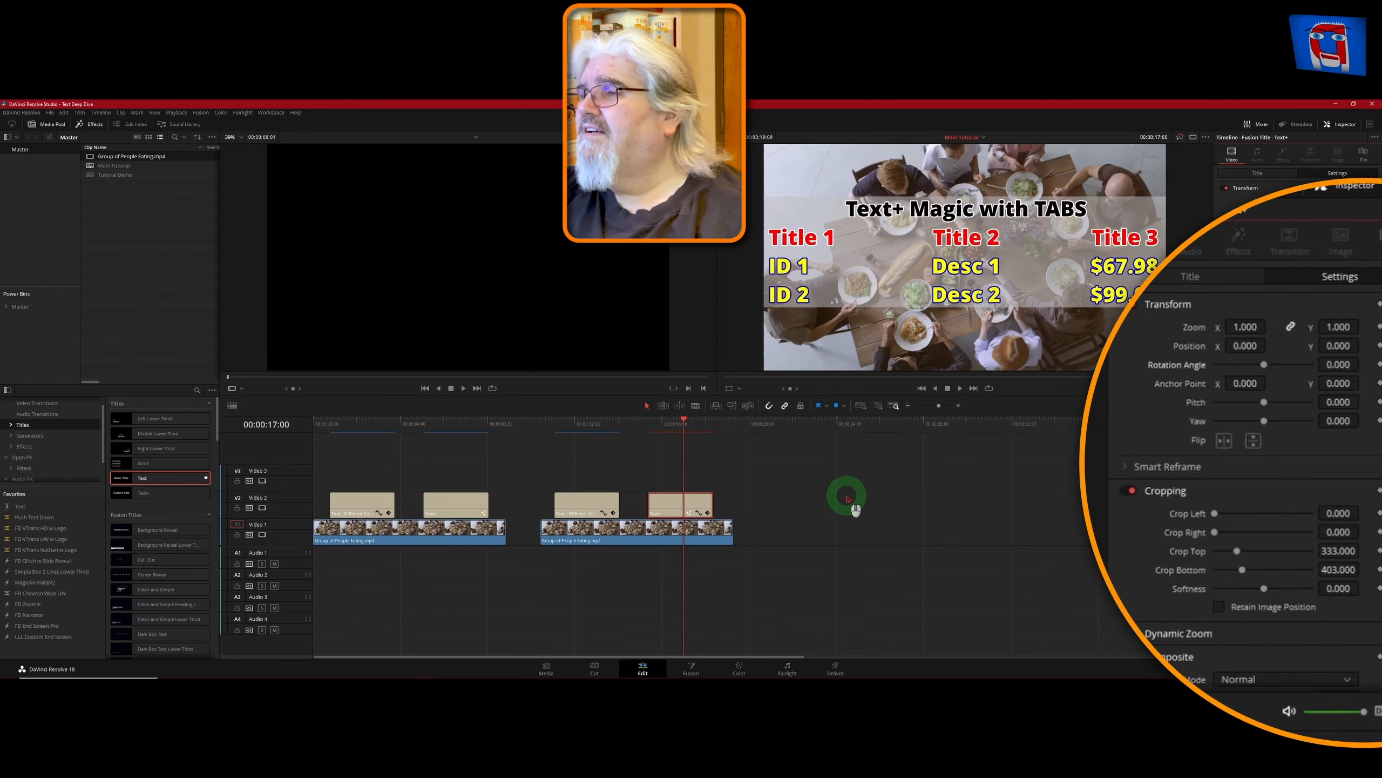